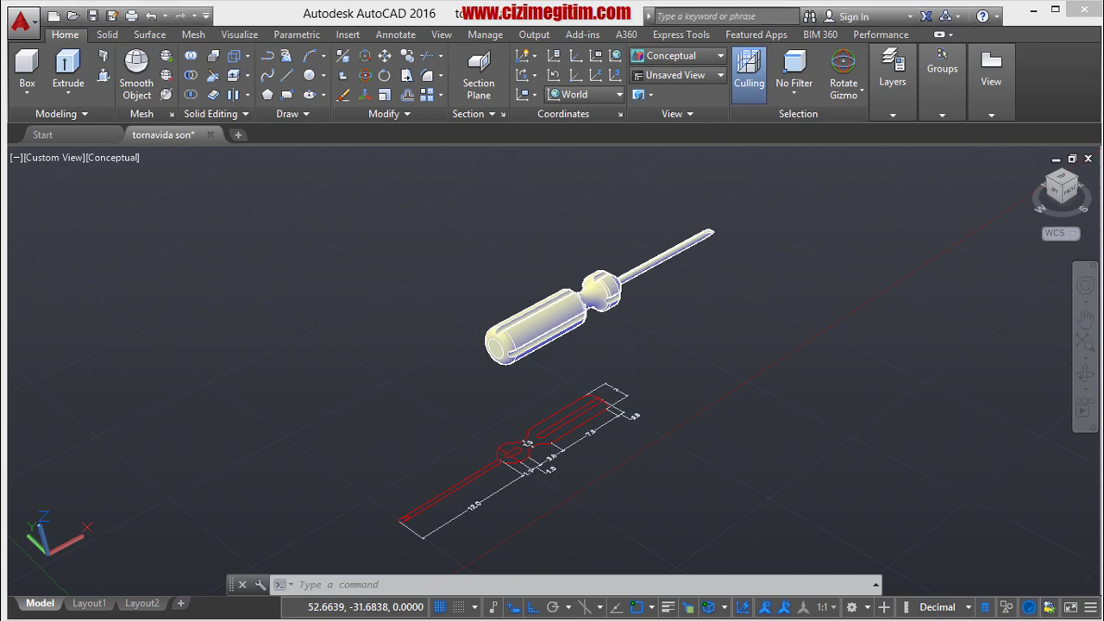
Zoom and pan to frame the screwdriver model, then switch to the Visualize ribbon tab.
scroll(624, 320, up, 2)
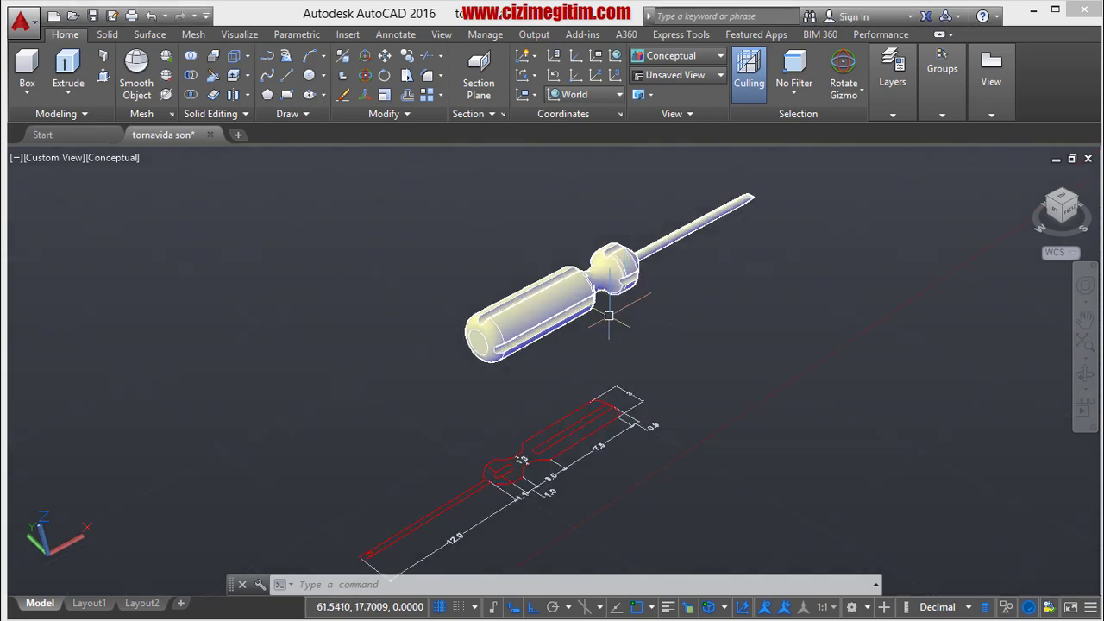
scroll(720, 320, up, 2)
middle_drag(719, 320, 700, 372)
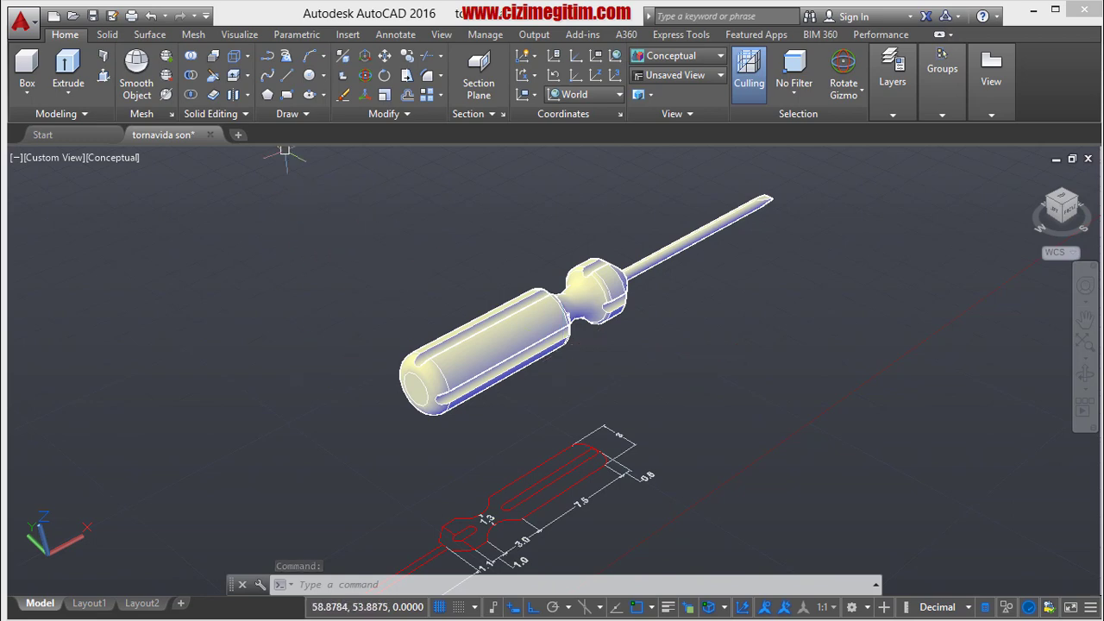
click(240, 36)
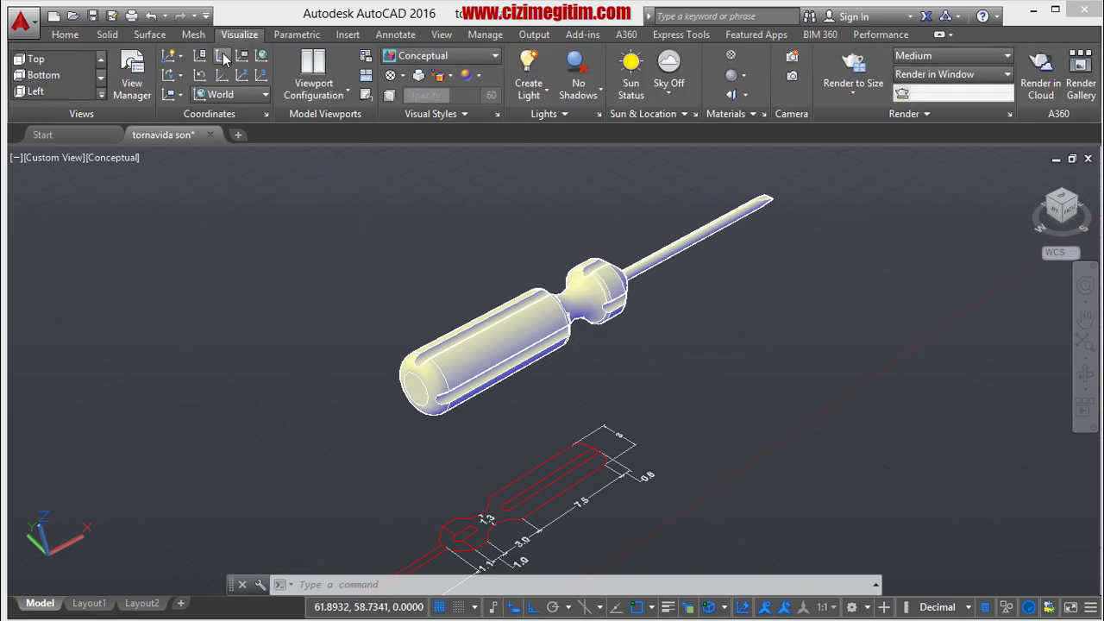
Split the drawing into Two: Vertical viewports and set the left one to Top view in 2D Wireframe.
click(327, 101)
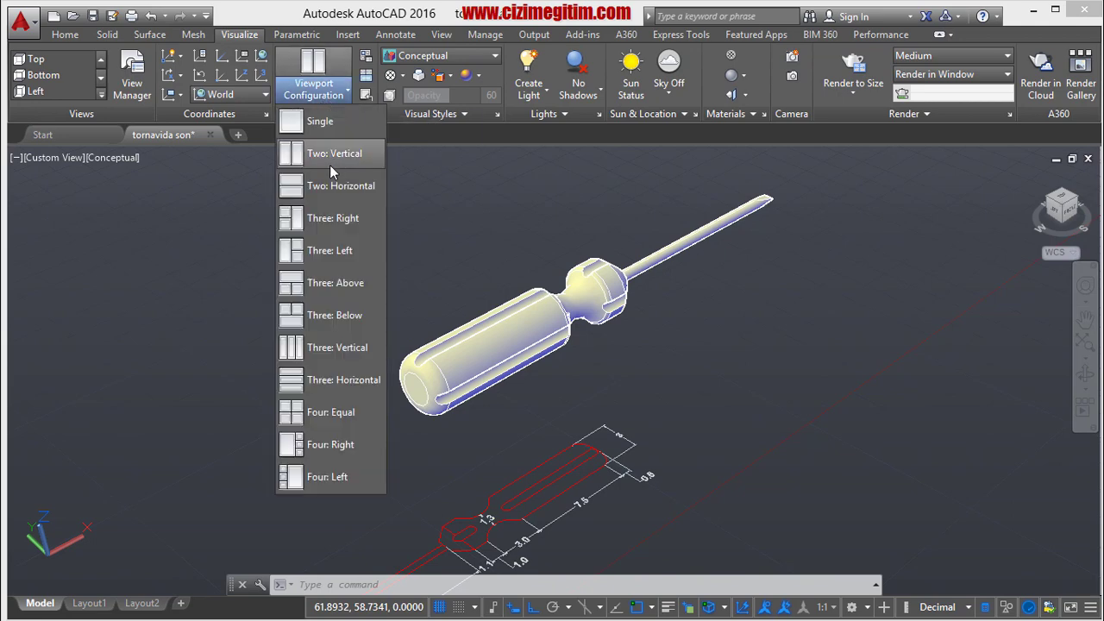
click(332, 158)
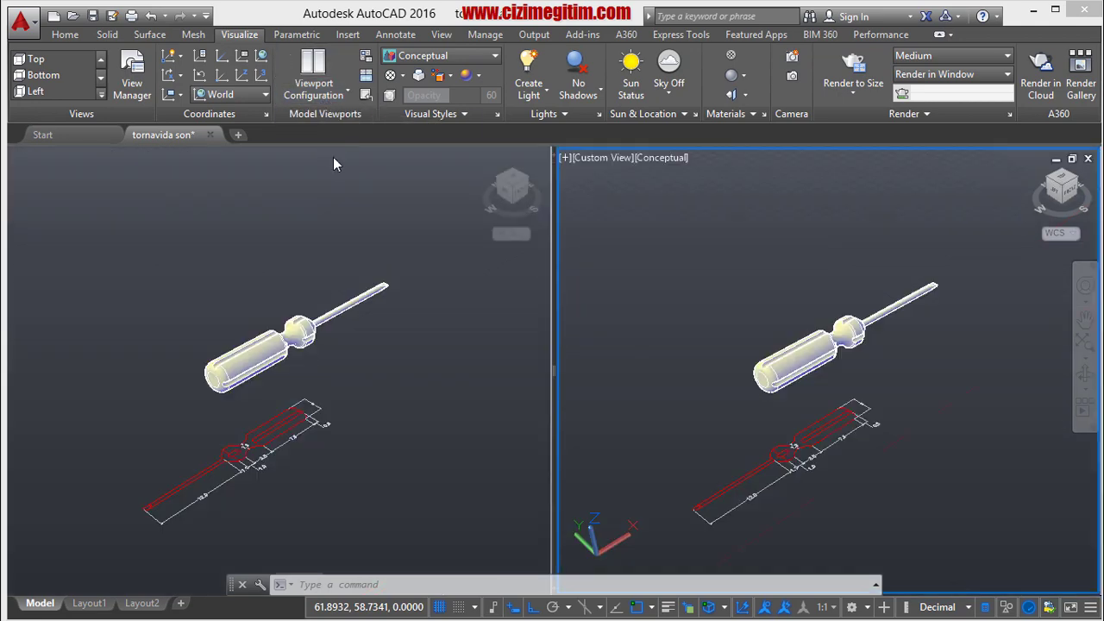
click(259, 212)
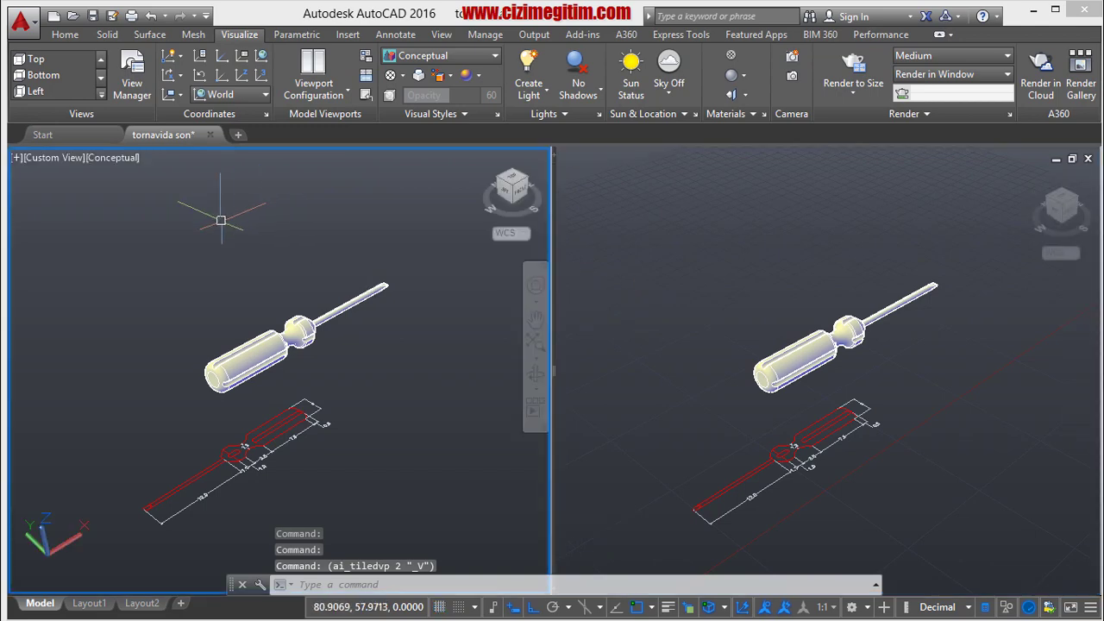
click(54, 158)
click(103, 204)
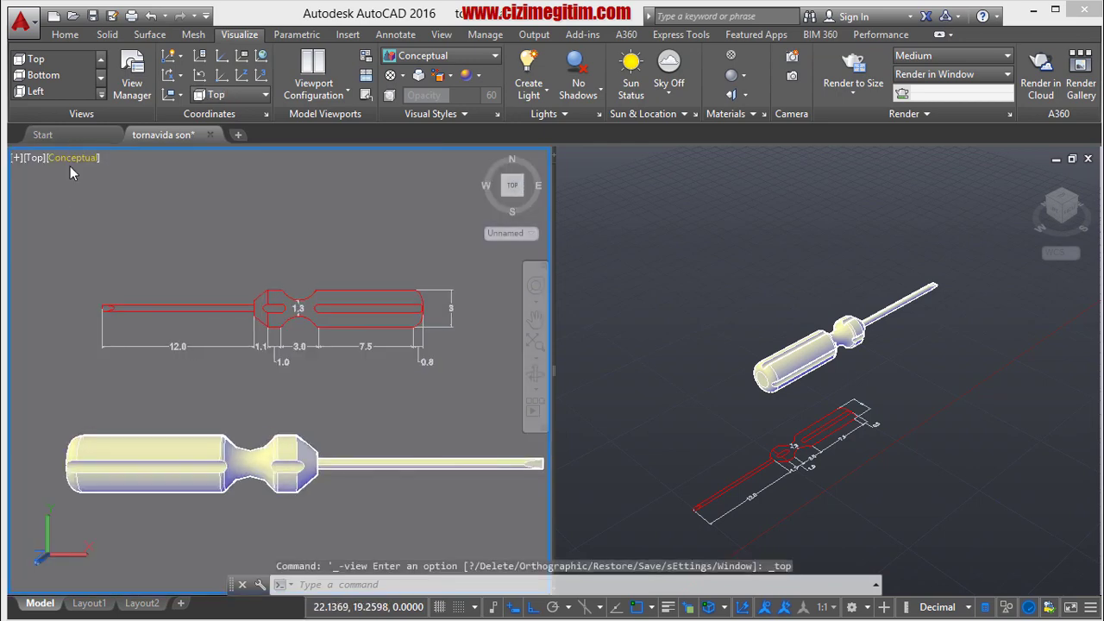
click(72, 159)
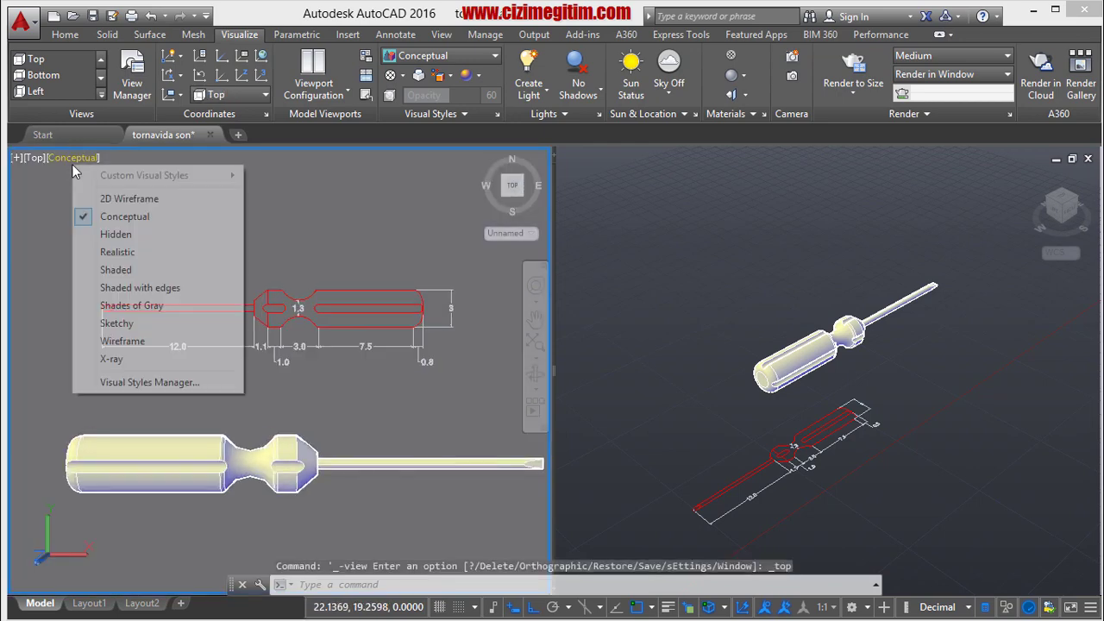
click(107, 200)
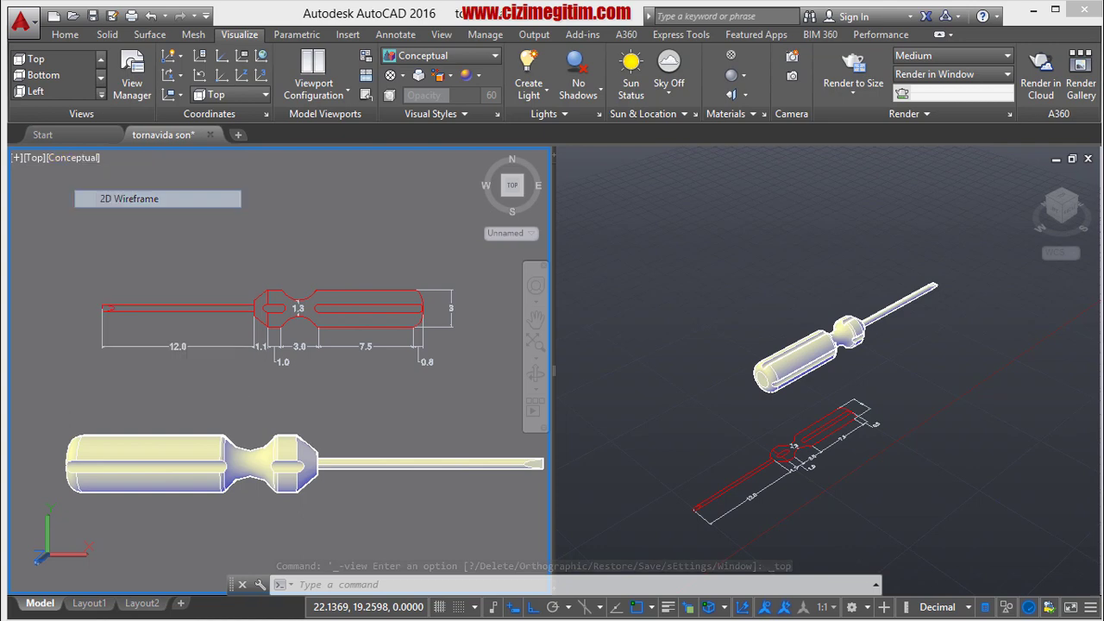
Pan and zoom the left viewport to enlarge the handle's 1.3, 3.0, 7.5 and 0.8 dimensions.
mouse_move(320, 382)
middle_down()
mouse_move(409, 392)
mouse_move(389, 399)
middle_up()
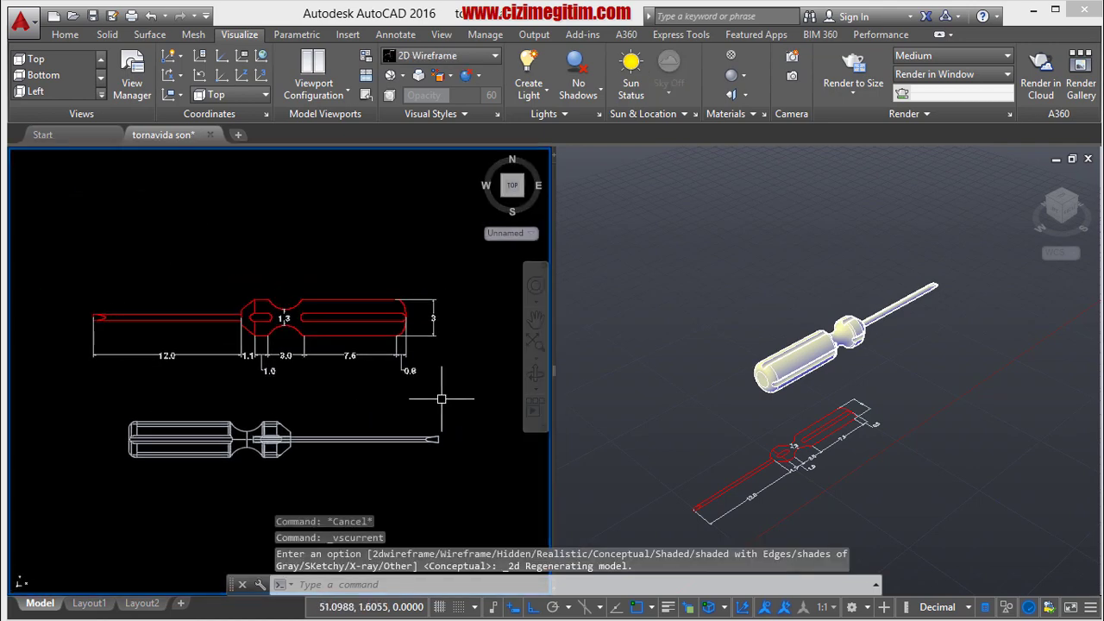
mouse_move(308, 407)
middle_down()
mouse_move(310, 383)
mouse_move(267, 369)
middle_up()
scroll(268, 369, up, 3)
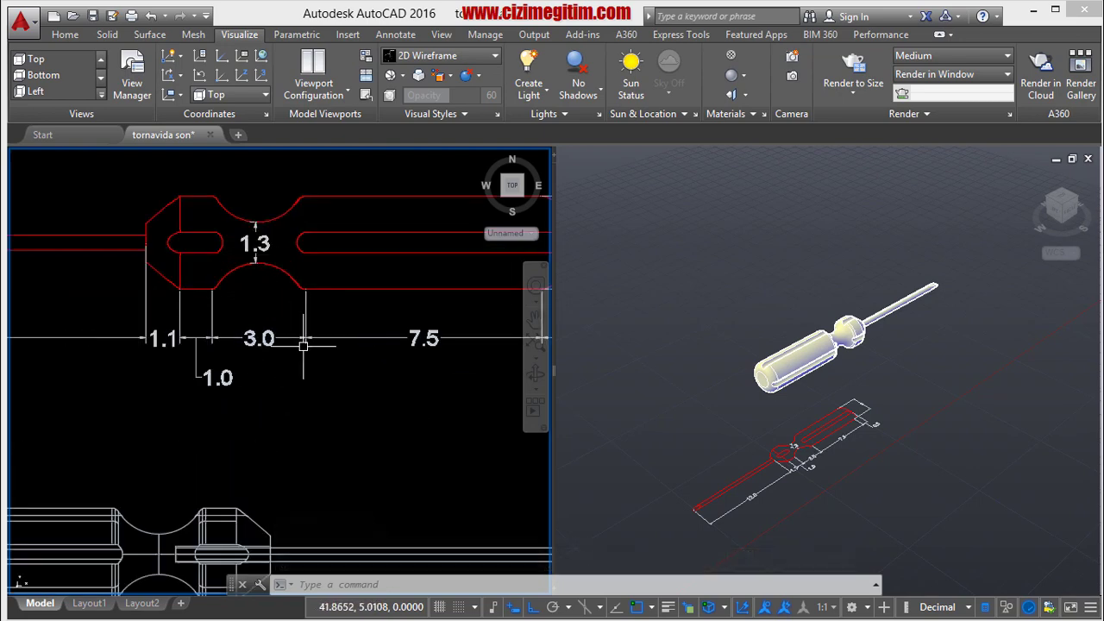
scroll(198, 369, up, 2)
scroll(333, 349, down, 3)
scroll(362, 384, up, 5)
middle_drag(362, 384, 399, 411)
scroll(399, 411, down, 4)
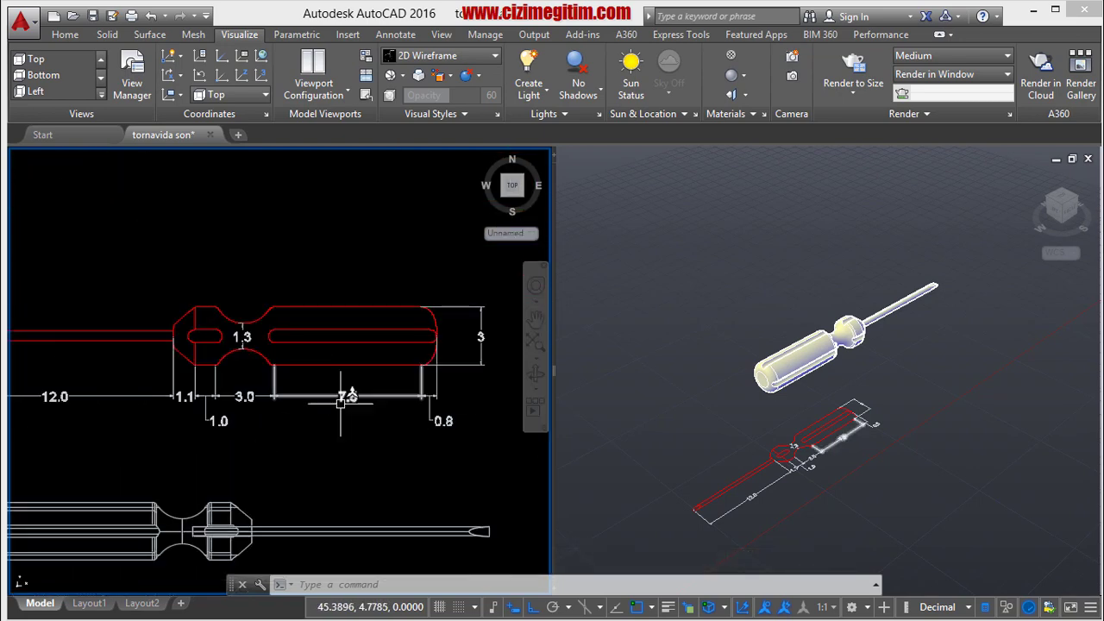
scroll(367, 445, up, 2)
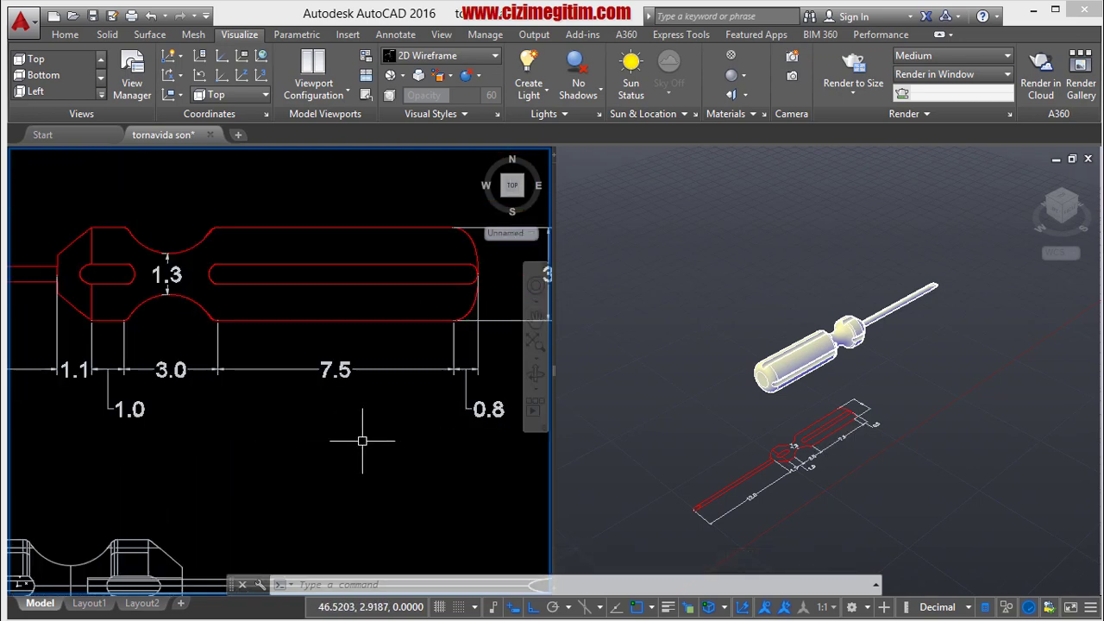
scroll(357, 325, down, 2)
middle_drag(357, 325, 447, 325)
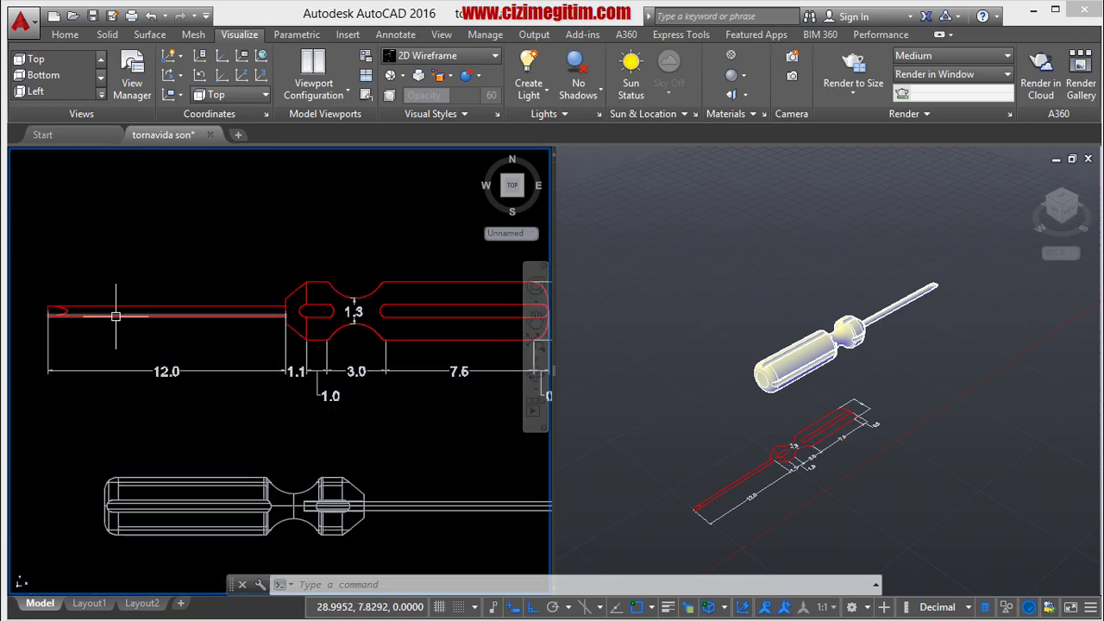
scroll(166, 316, down, 2)
scroll(167, 374, up, 1)
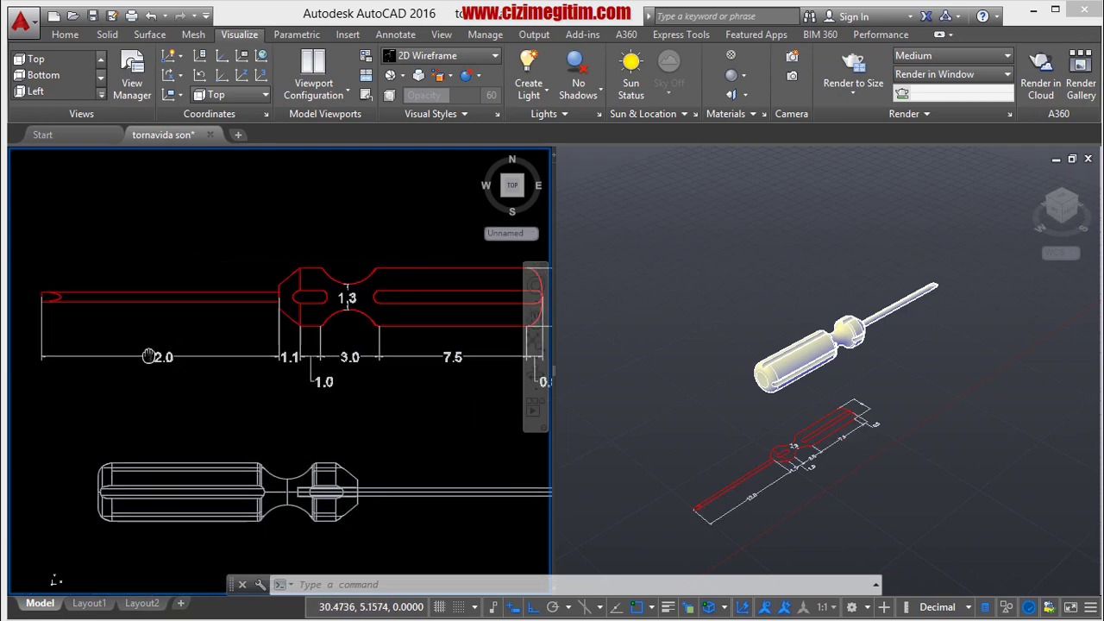
scroll(211, 391, up, 1)
text(Di)
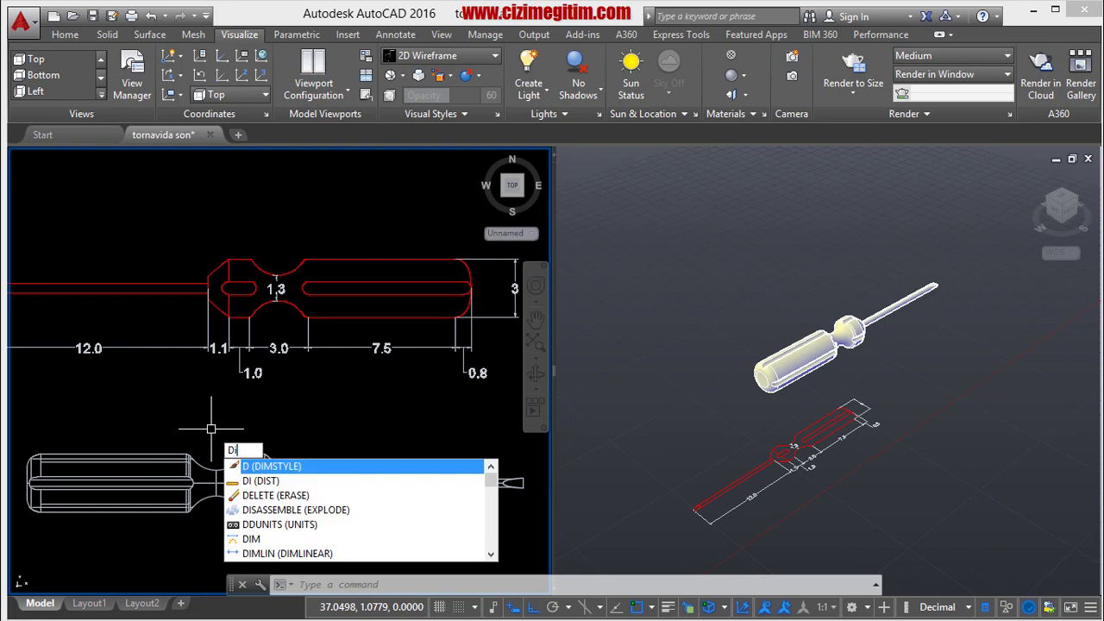
Measure with DIST from the handle neck to the slot end, giving 13.3859.
key(Return)
scroll(171, 289, up, 2)
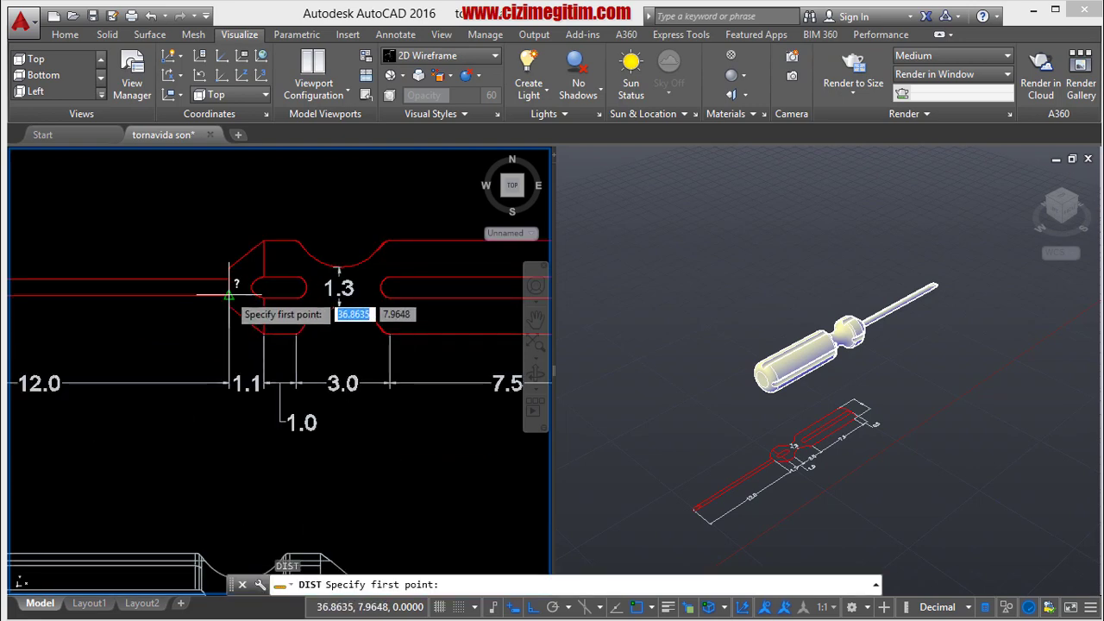
click(249, 254)
middle_drag(281, 300, 42, 282)
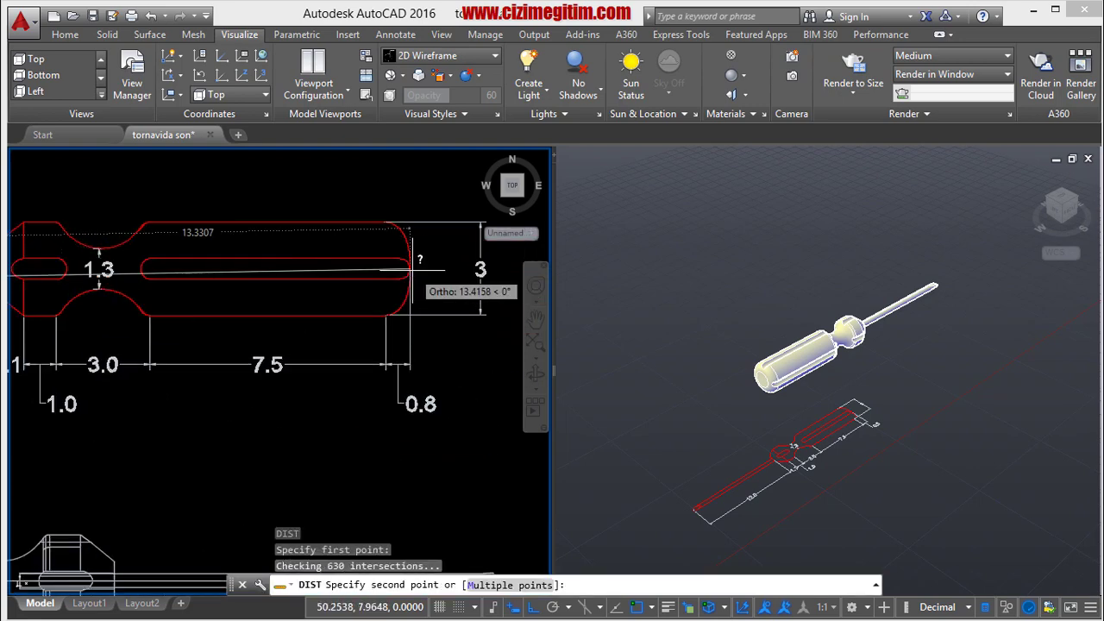
scroll(411, 278, up, 2)
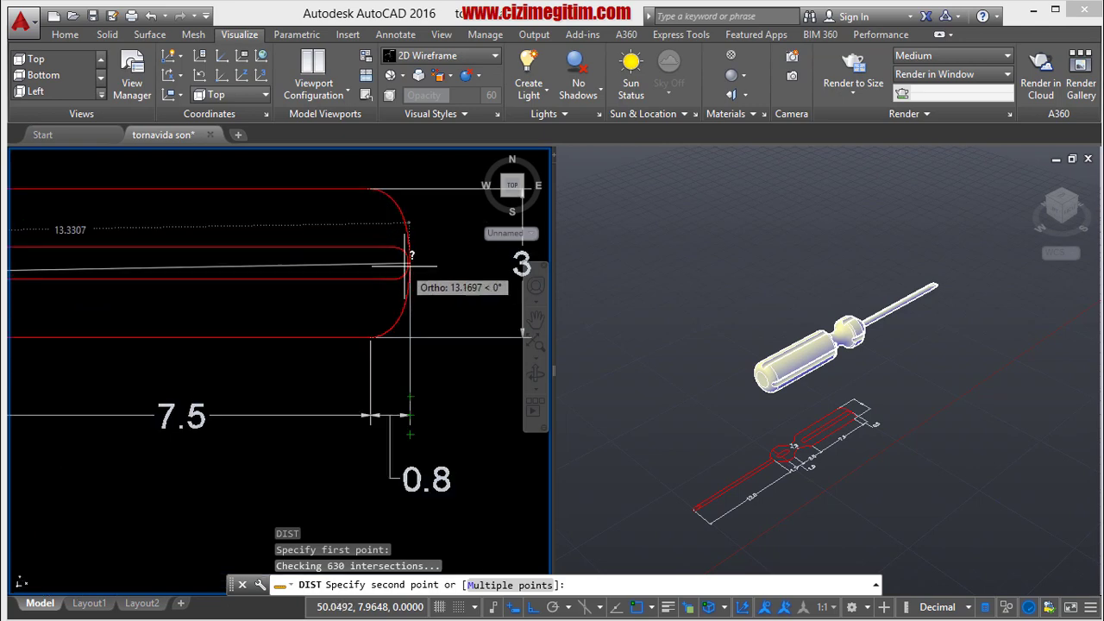
scroll(412, 278, down, 4)
scroll(417, 281, up, 2)
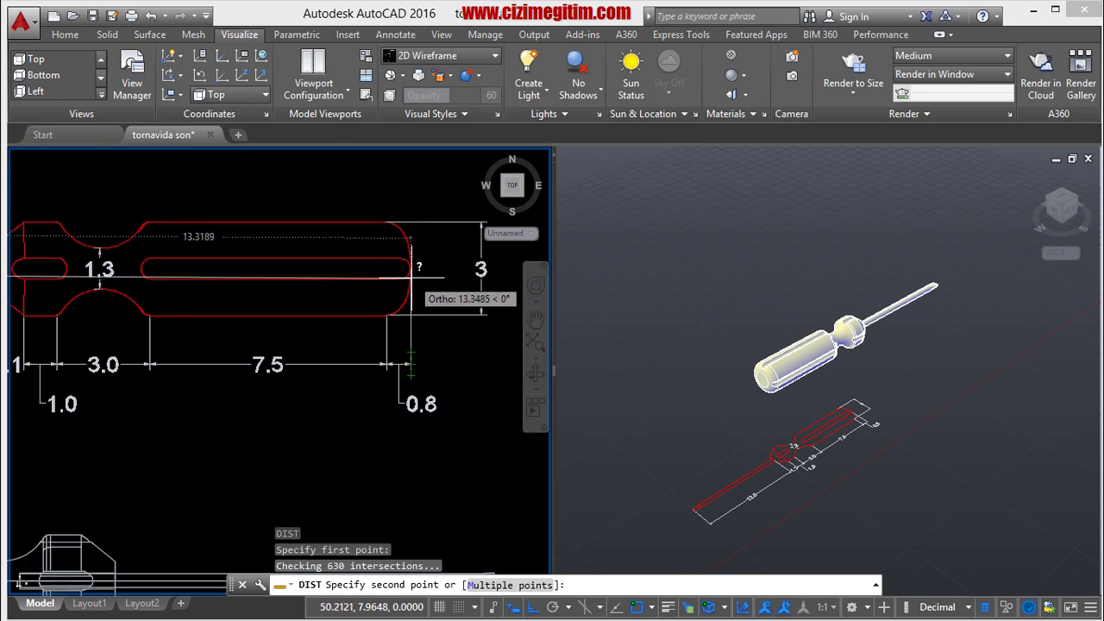
scroll(417, 293, up, 2)
click(405, 339)
Zoom and pan back out so the full profile and its handle dimensions are visible.
scroll(405, 345, down, 2)
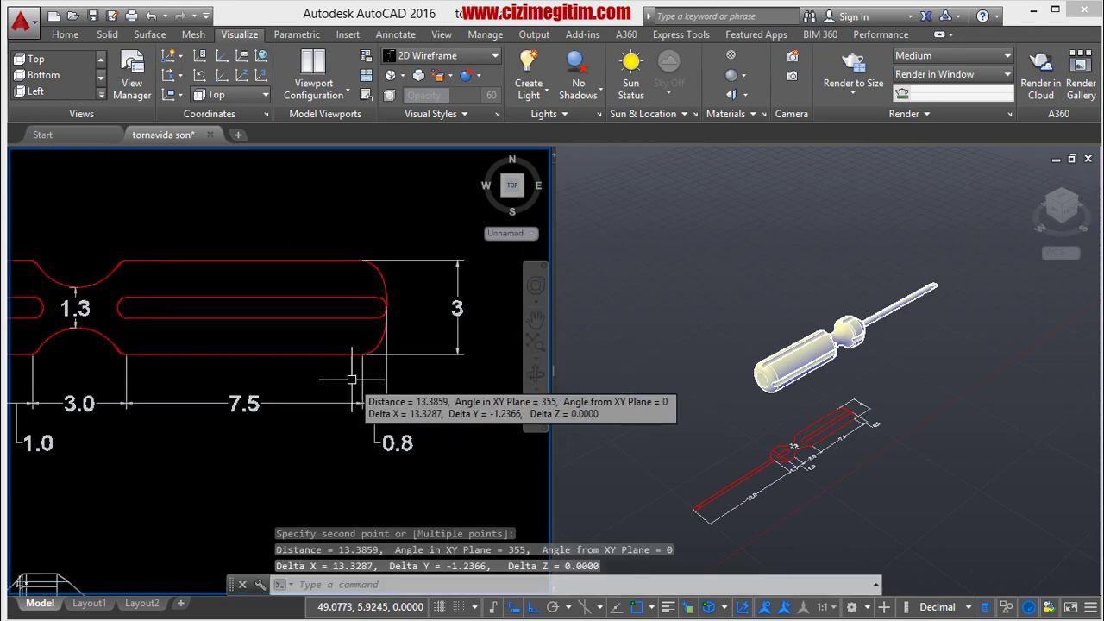
middle_drag(256, 408, 348, 336)
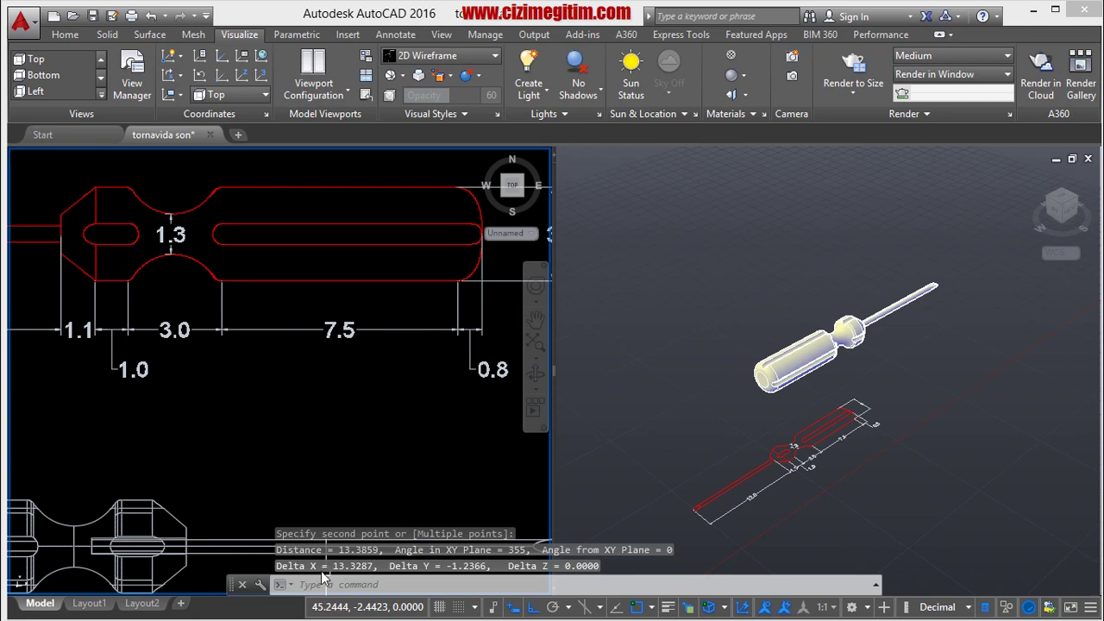
scroll(294, 399, down, 3)
scroll(255, 406, up, 2)
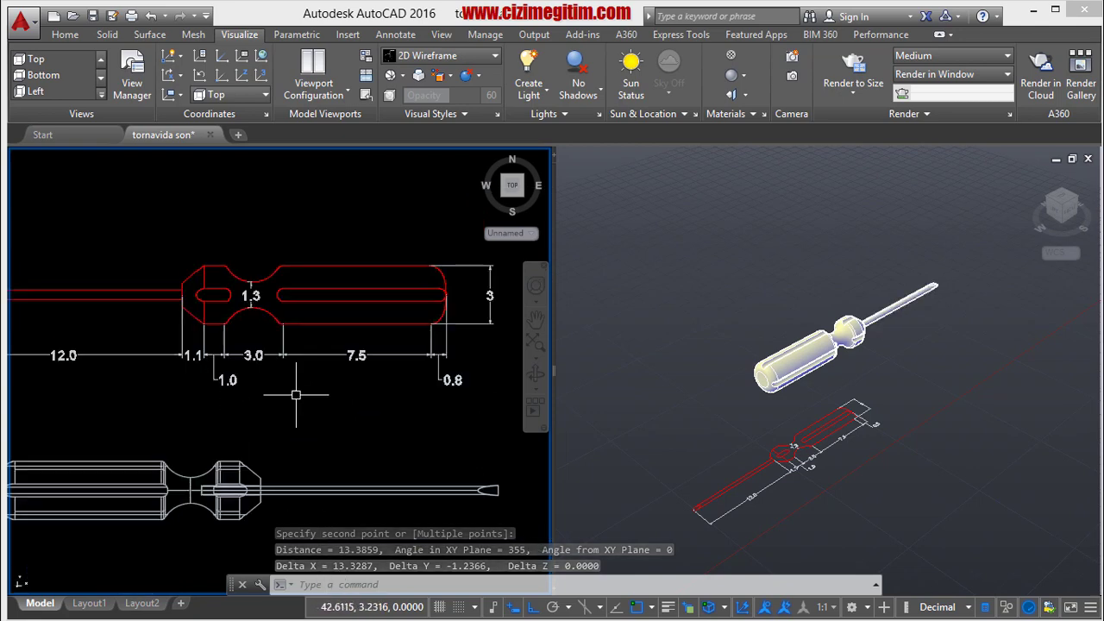
middle_drag(255, 406, 199, 418)
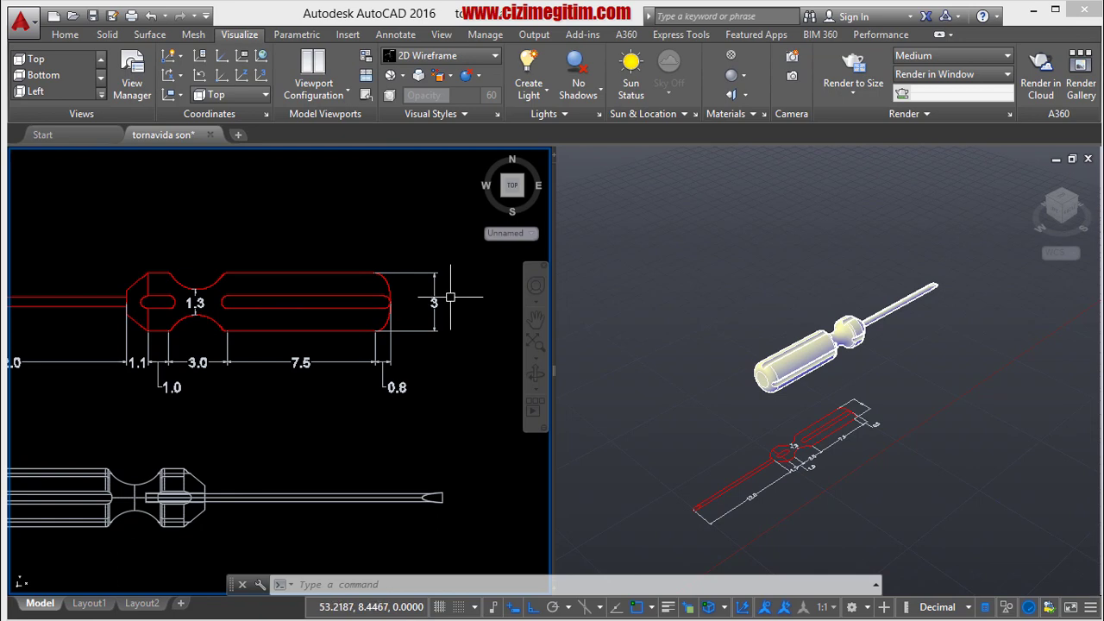
Shift the top-view drawing left and toggle between the 3D and top-view viewports.
scroll(450, 297, down, 2)
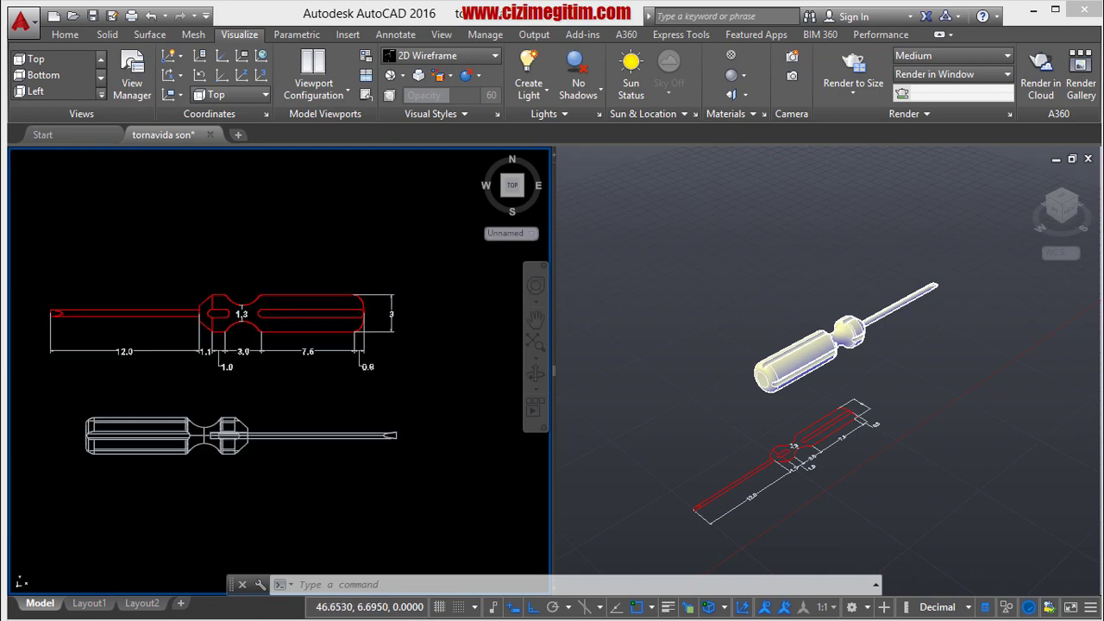
scroll(405, 310, down, 2)
scroll(234, 313, up, 4)
middle_drag(355, 331, 306, 333)
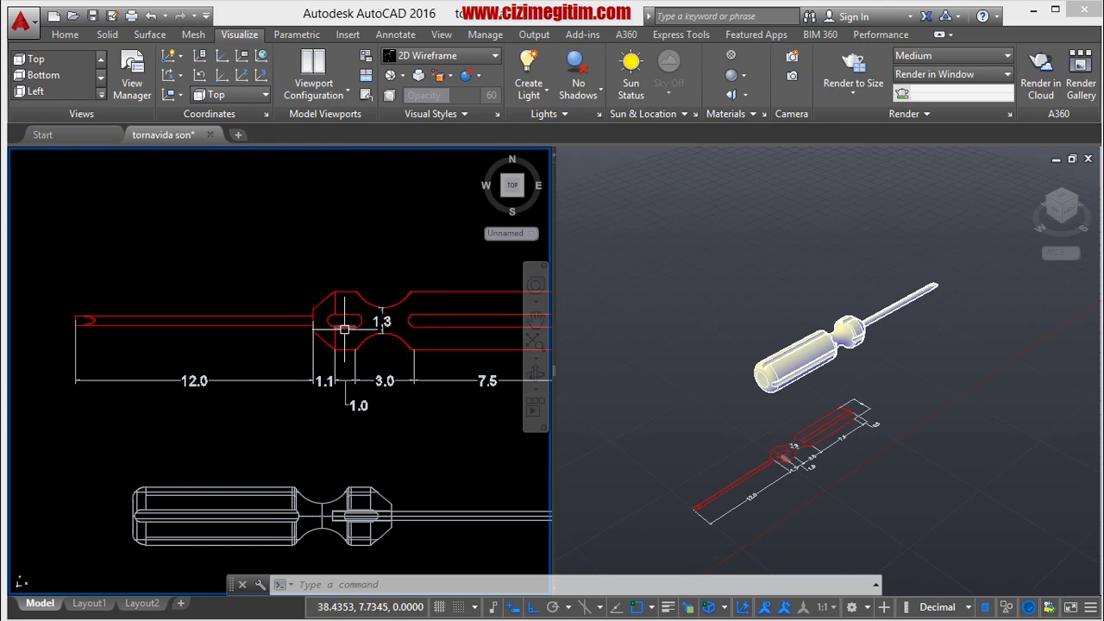
click(905, 375)
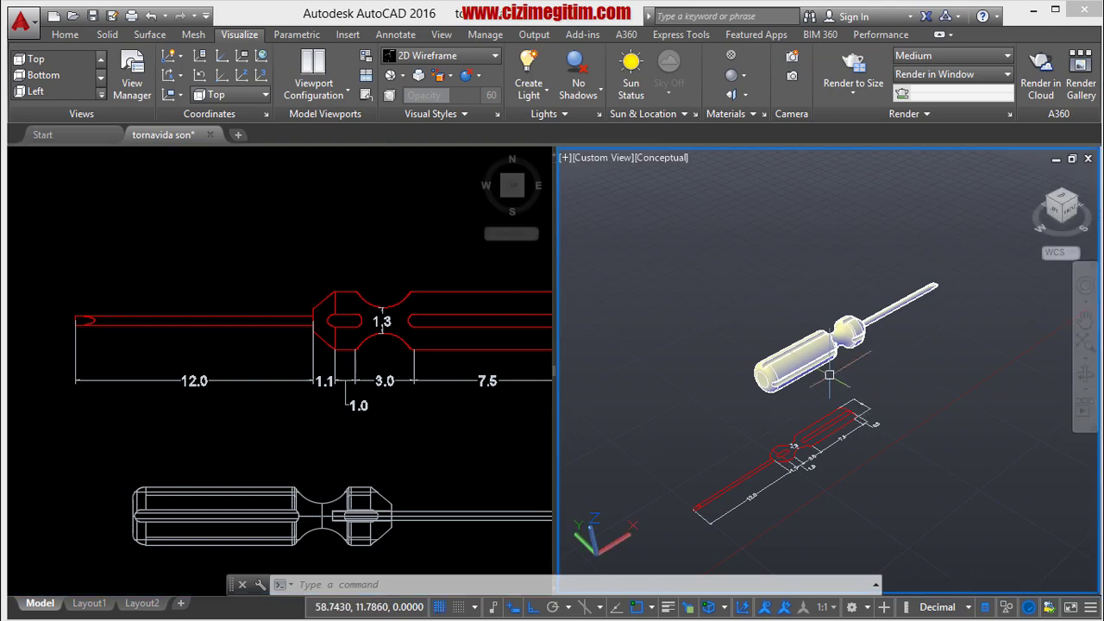
click(393, 261)
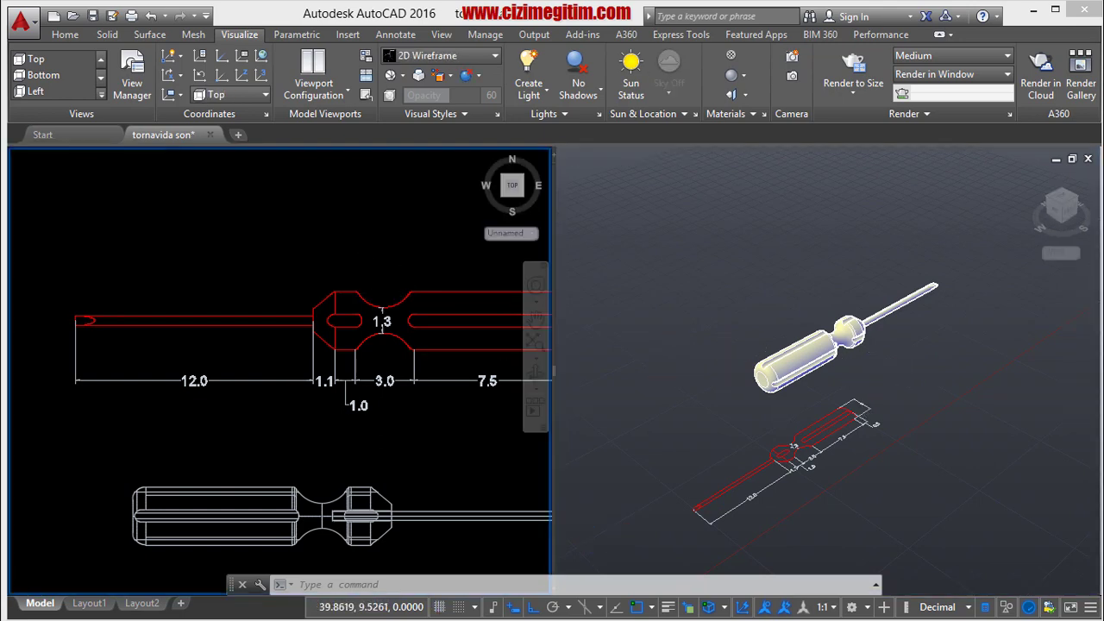
scroll(173, 284, down, 2)
scroll(412, 300, up, 3)
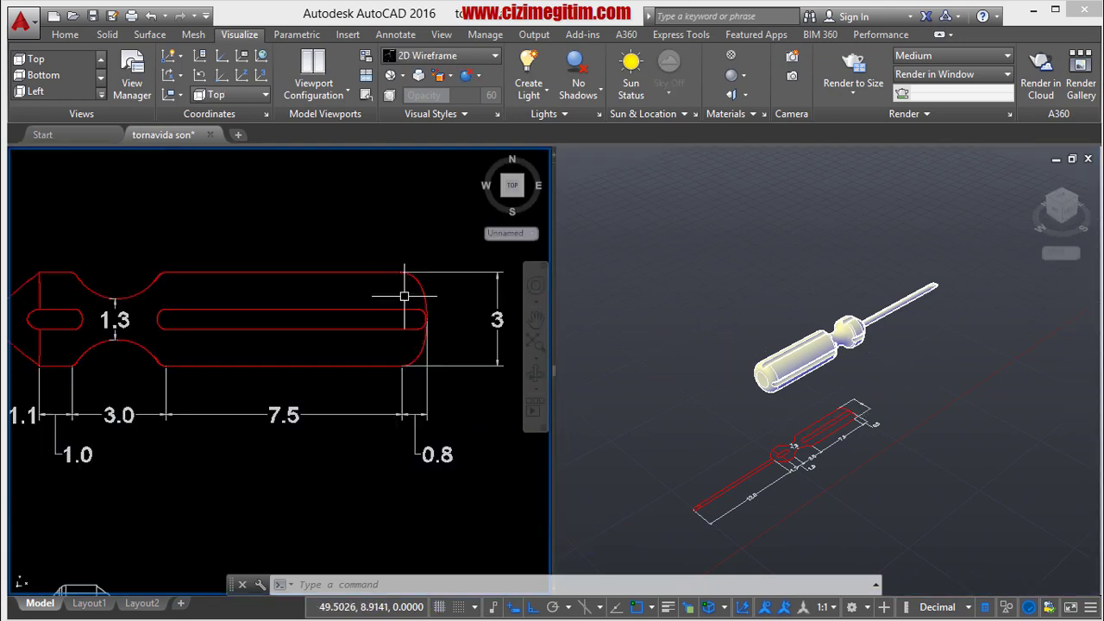
scroll(422, 315, down, 2)
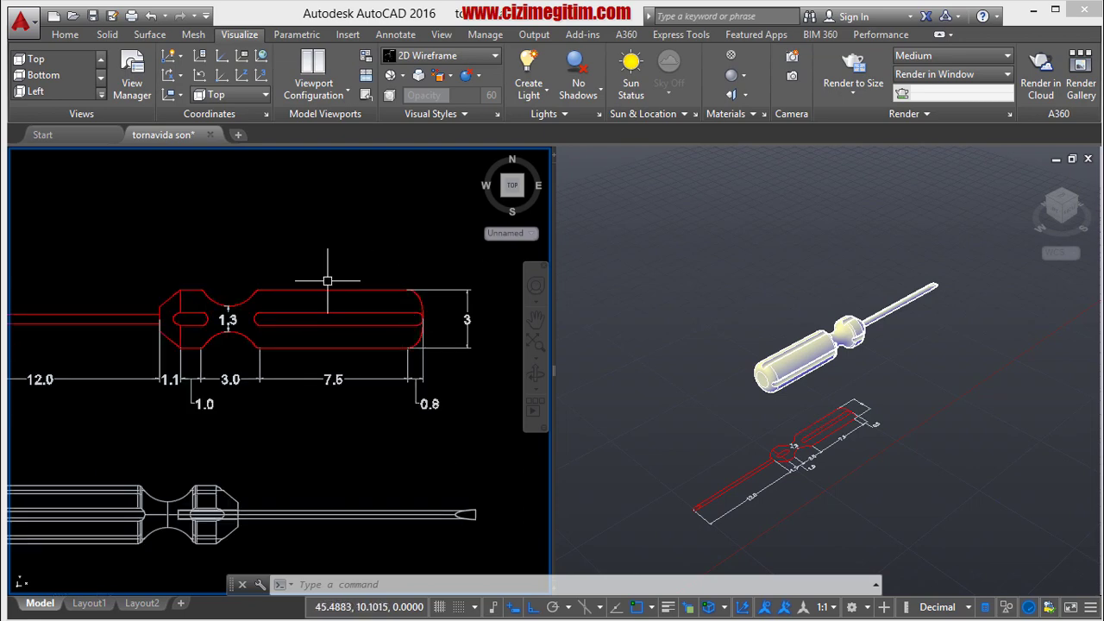
Return to the Home tab and pan the 3D view so the screwdriver sits lower right.
click(65, 36)
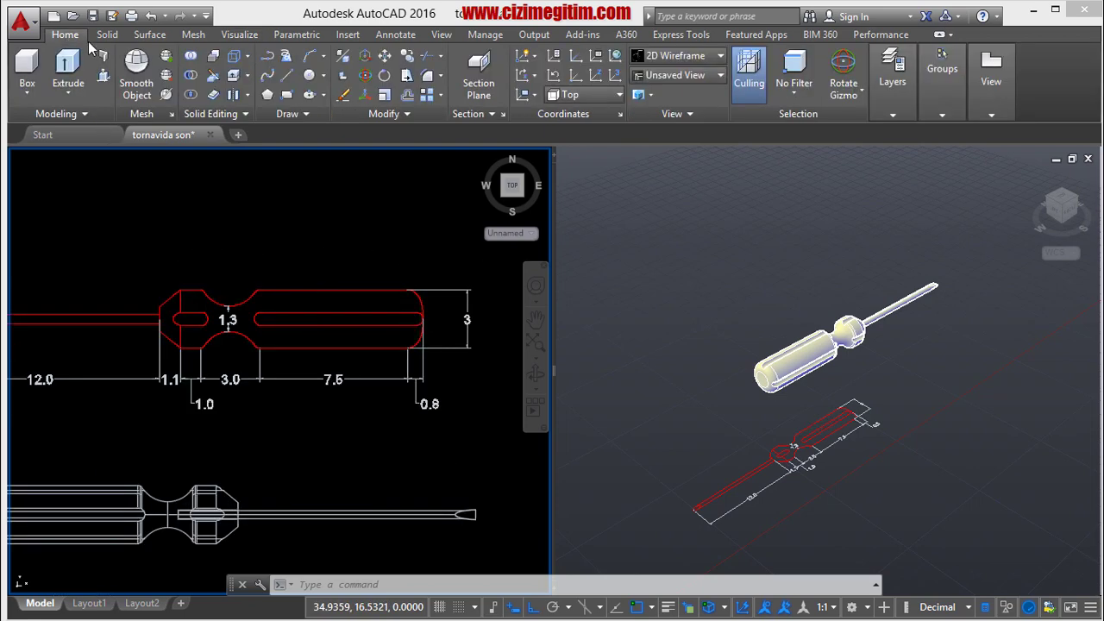
click(31, 97)
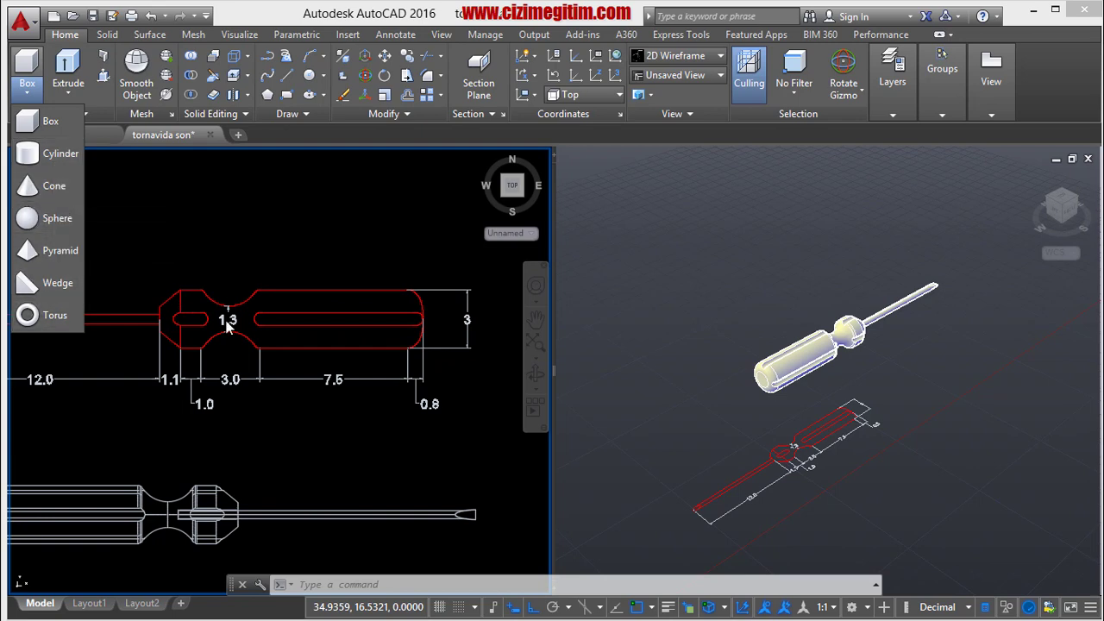
click(270, 261)
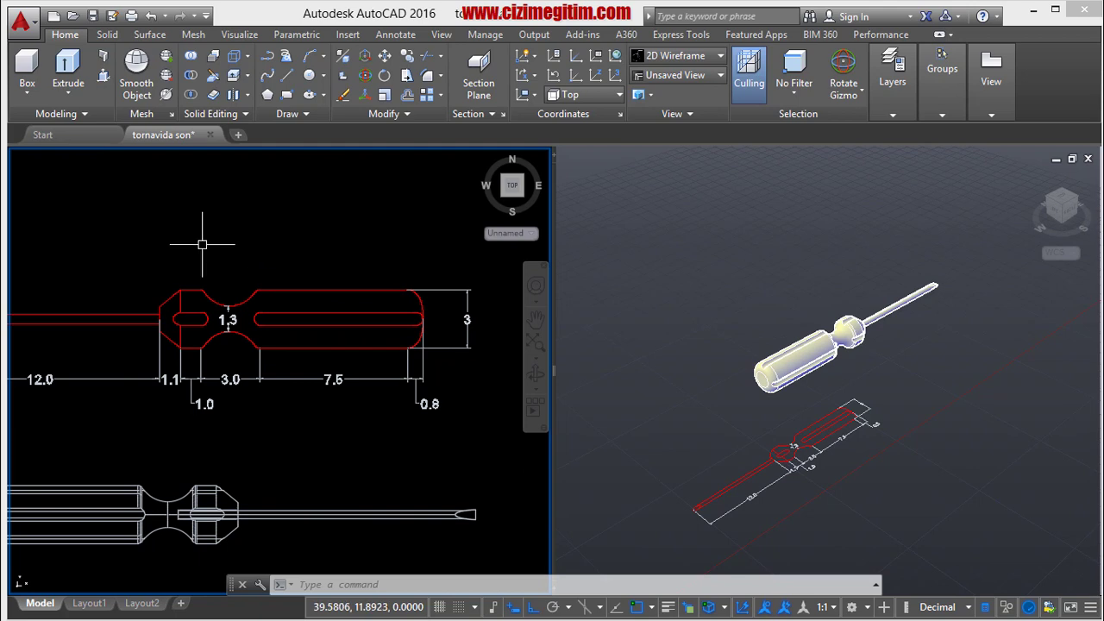
click(819, 294)
mouse_move(756, 332)
middle_down()
mouse_move(766, 353)
mouse_move(833, 370)
mouse_move(696, 344)
middle_up()
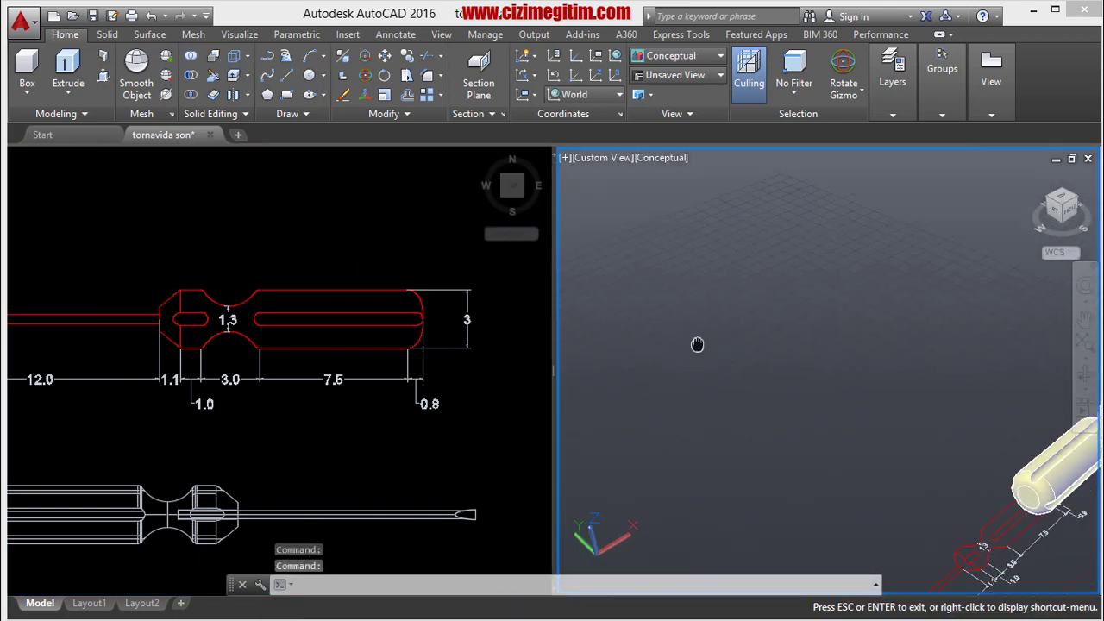
Draw a cylinder with base radius 1.5 and height 13 in the open space of the 3D view.
key(Escape)
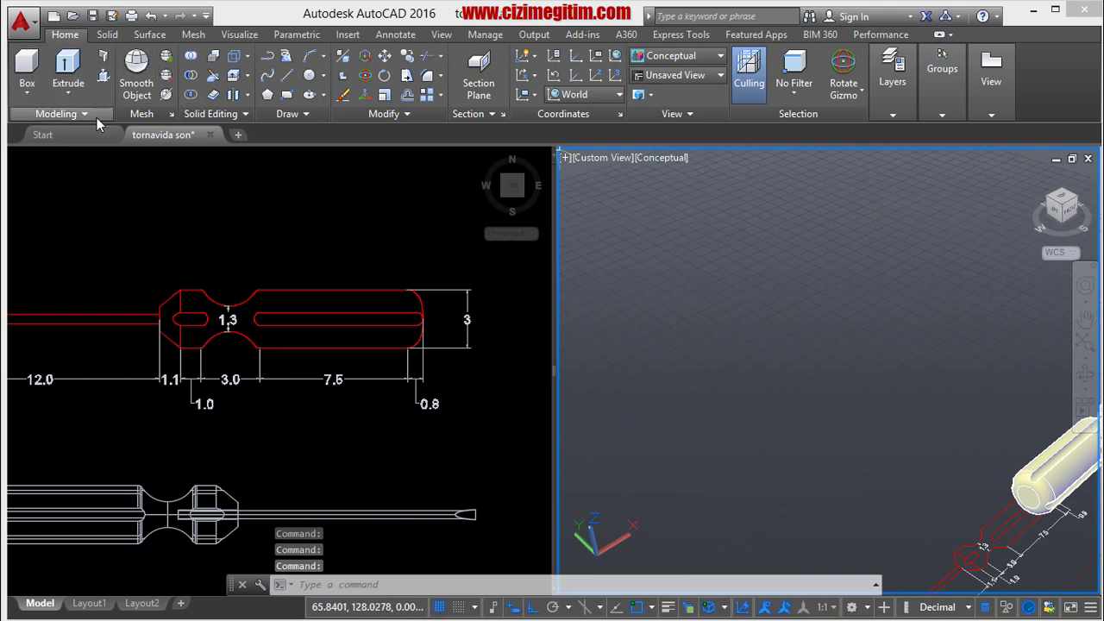
click(26, 89)
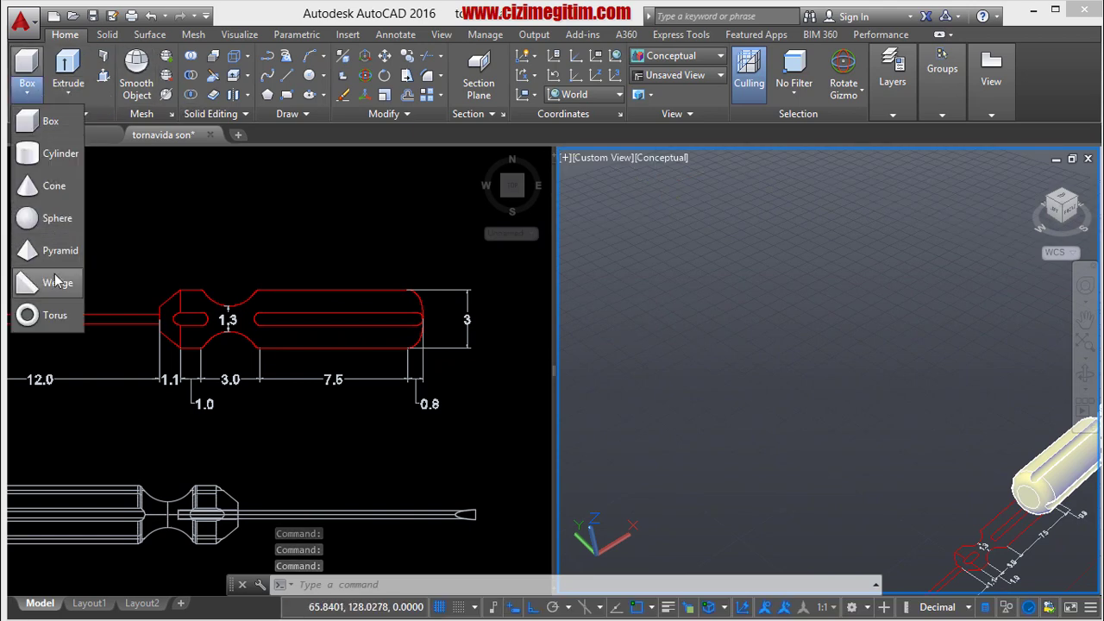
click(56, 153)
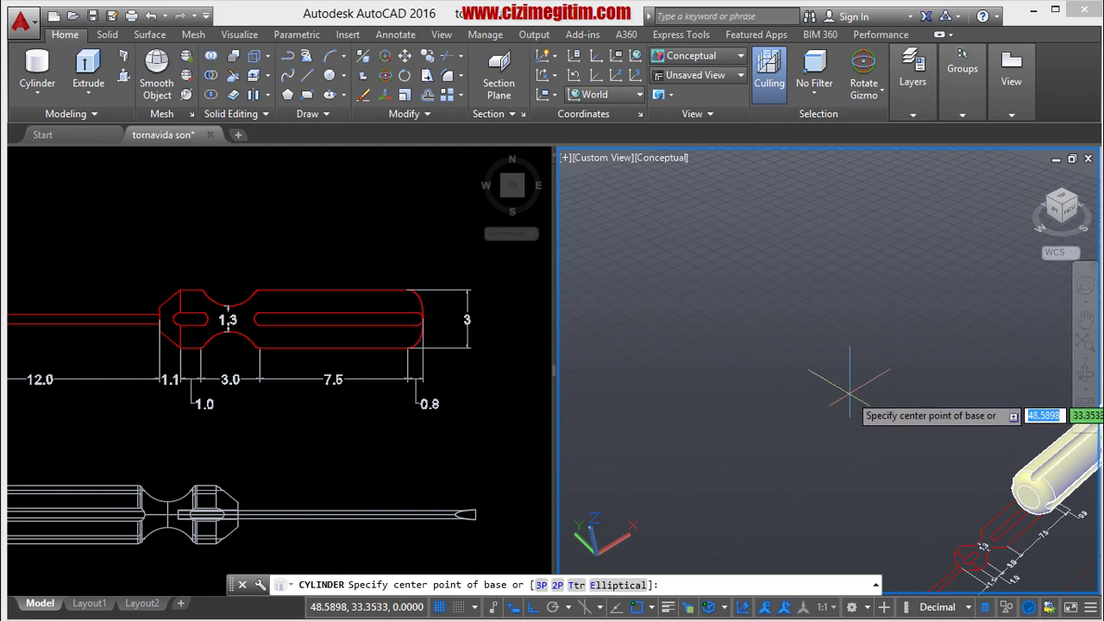
click(823, 399)
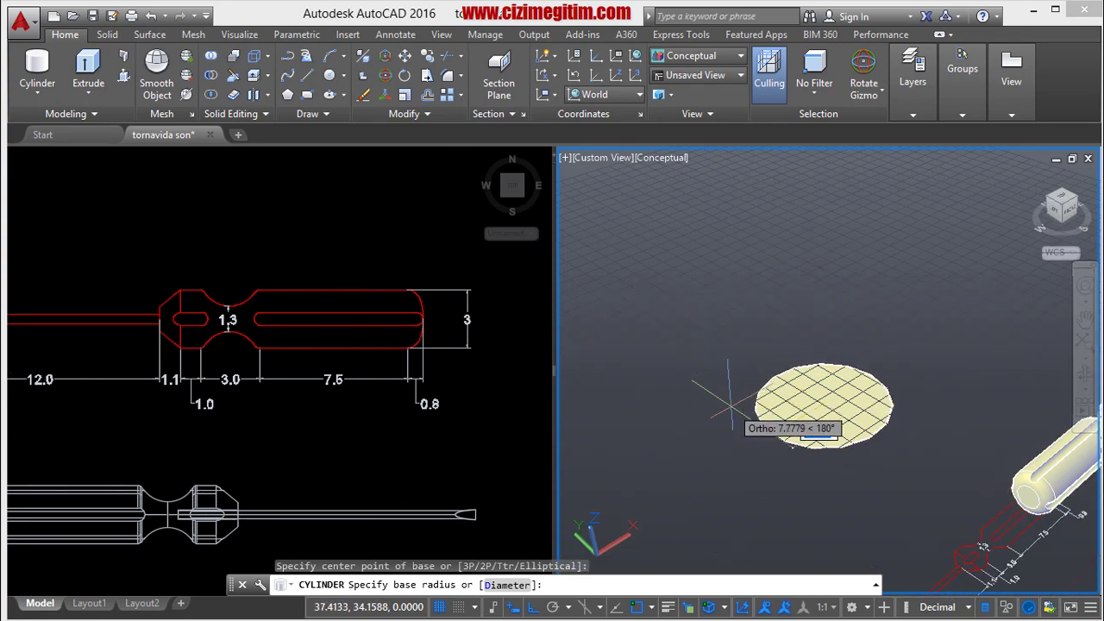
text(1)
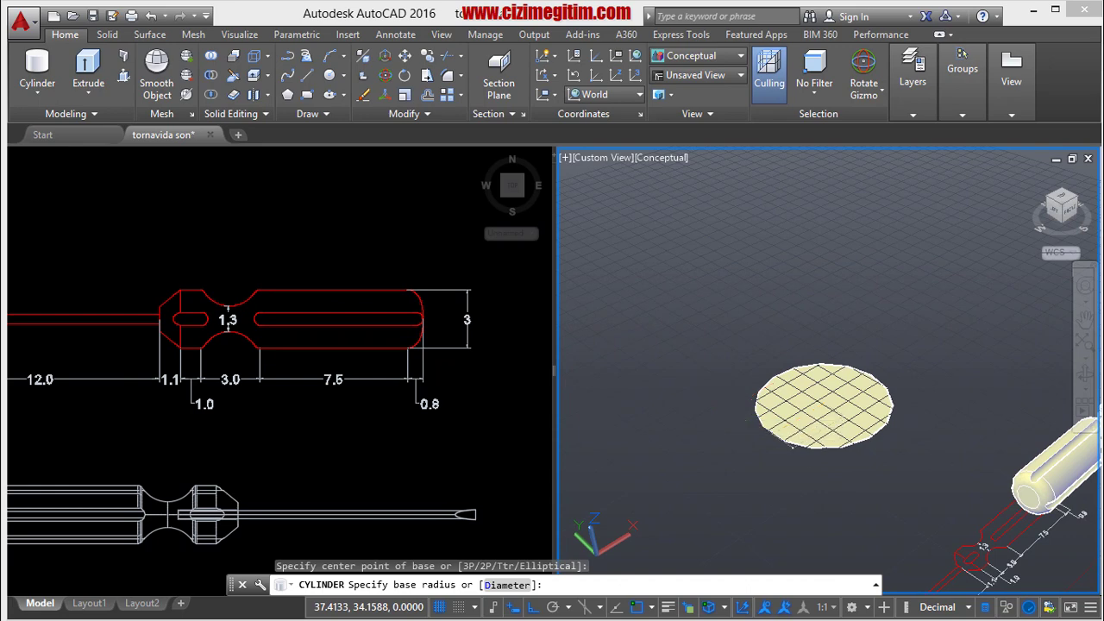
key(Return)
text(13)
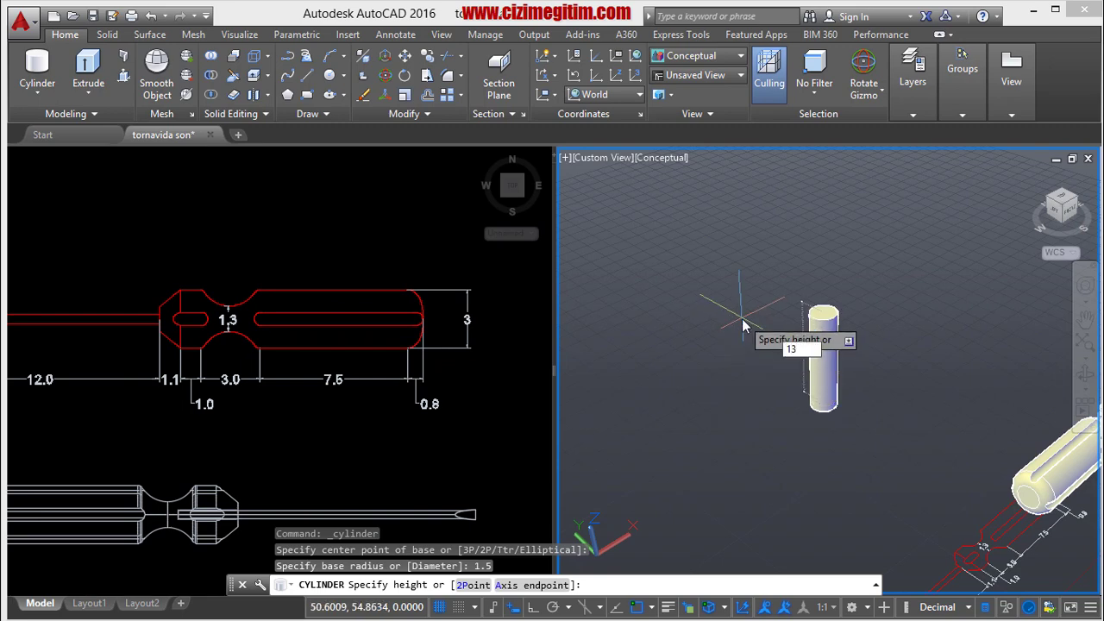
key(Return)
Pan and zoom the plan drawing in the left viewport.
click(179, 297)
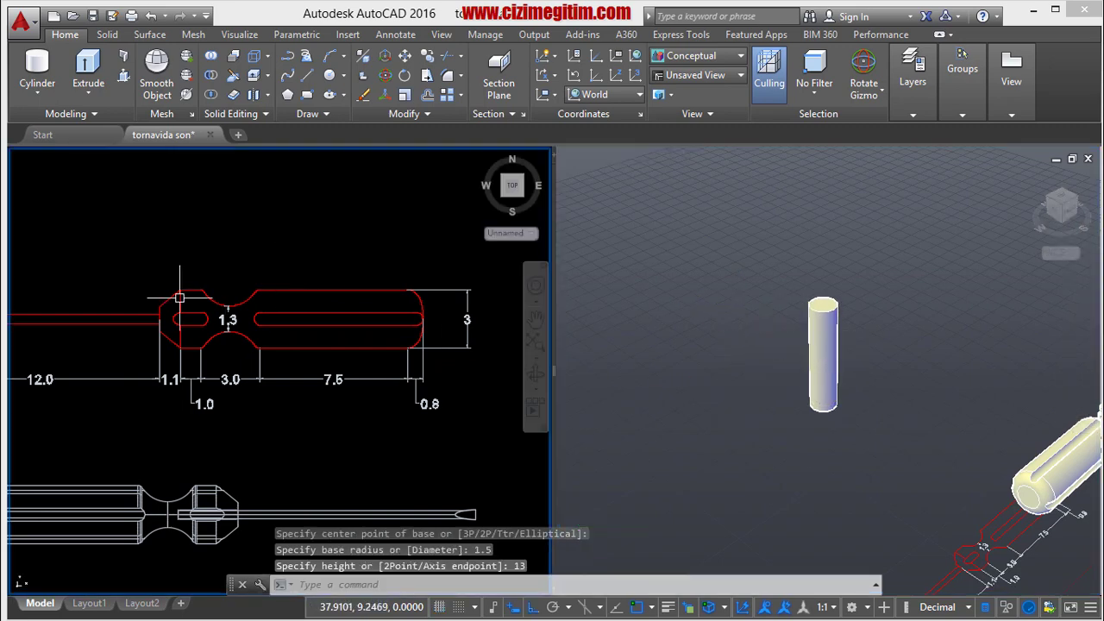
scroll(228, 319, up, 2)
middle_drag(228, 319, 157, 320)
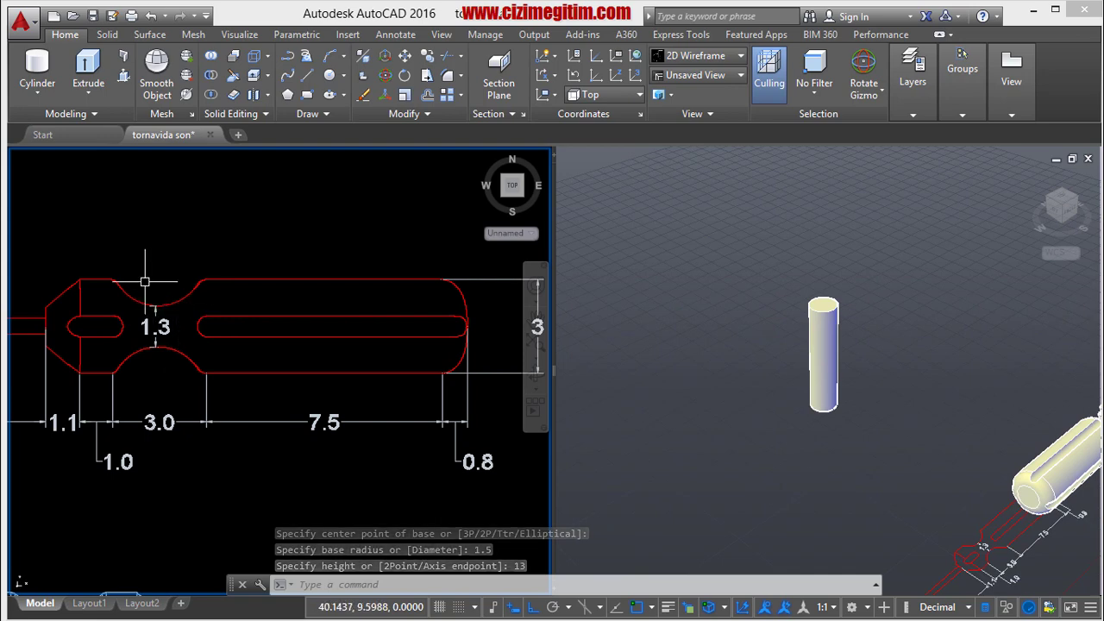
scroll(163, 325, down, 4)
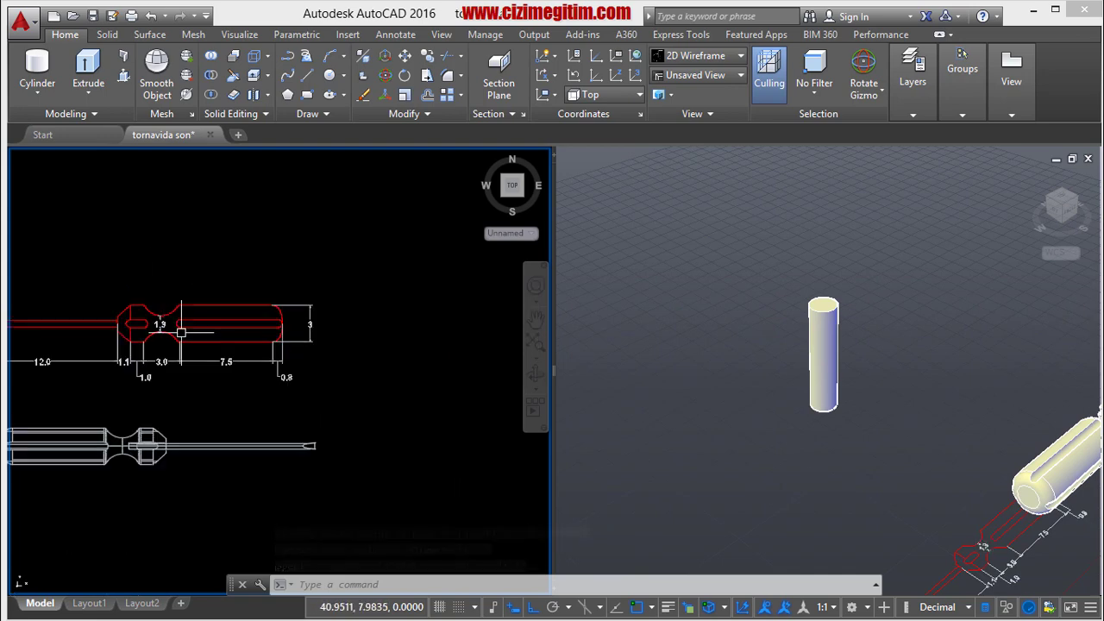
click(235, 209)
click(233, 211)
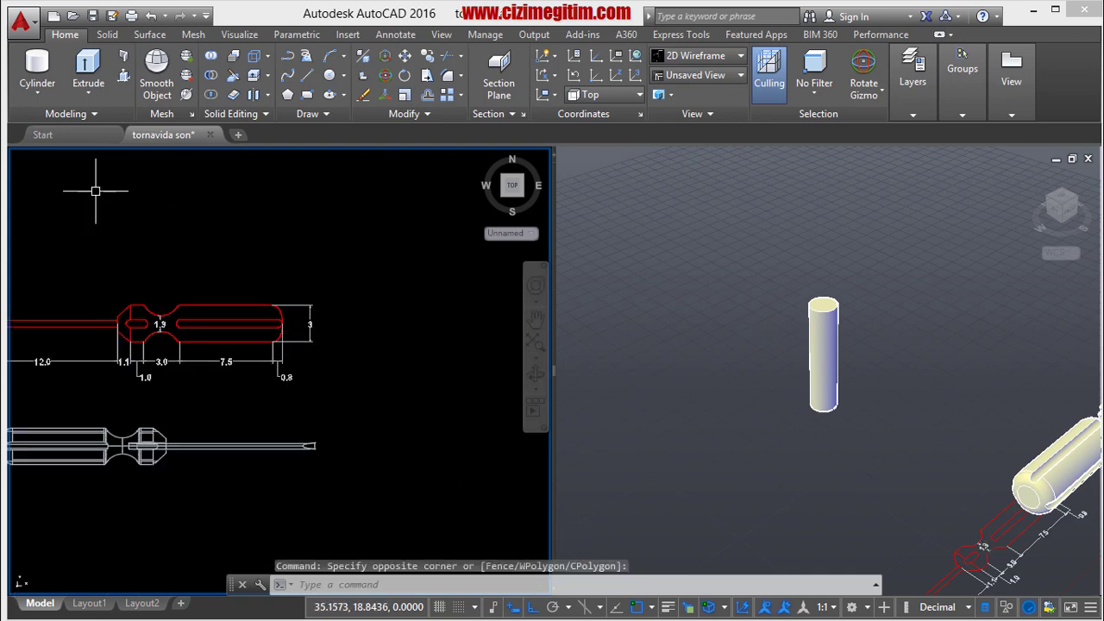
Start a torus centred on the cylinder top after orbiting closer, then cancel it.
click(35, 97)
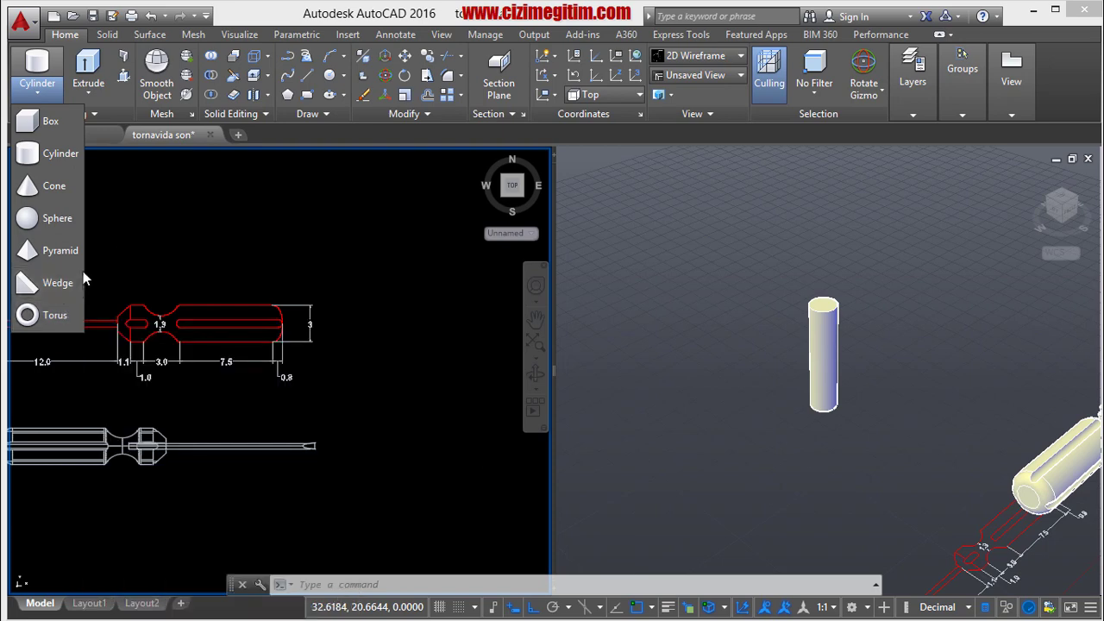
click(49, 312)
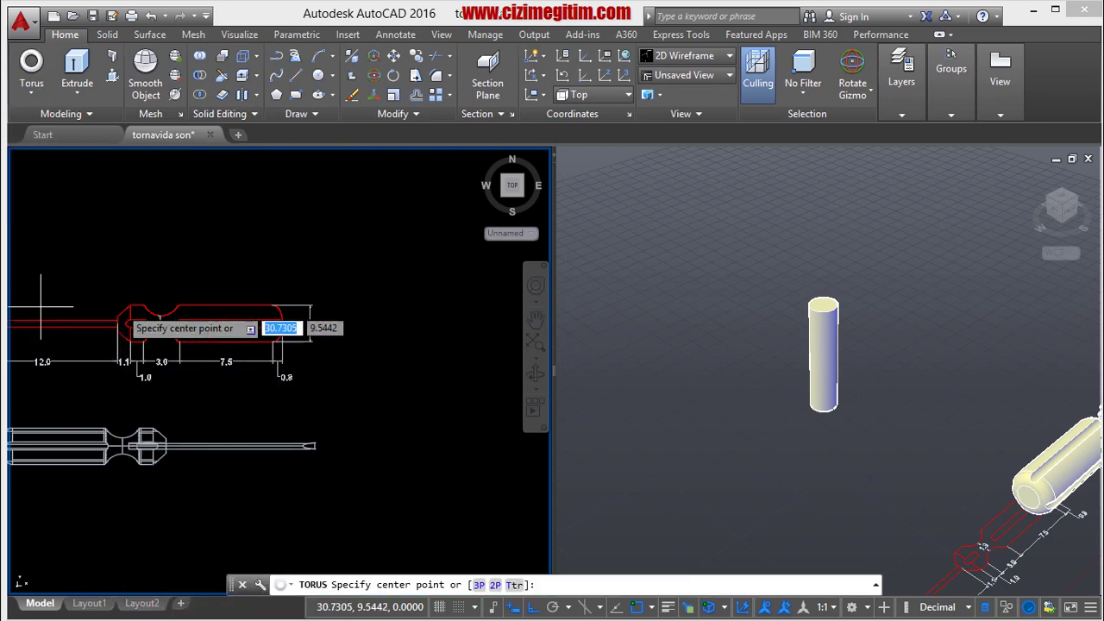
click(848, 274)
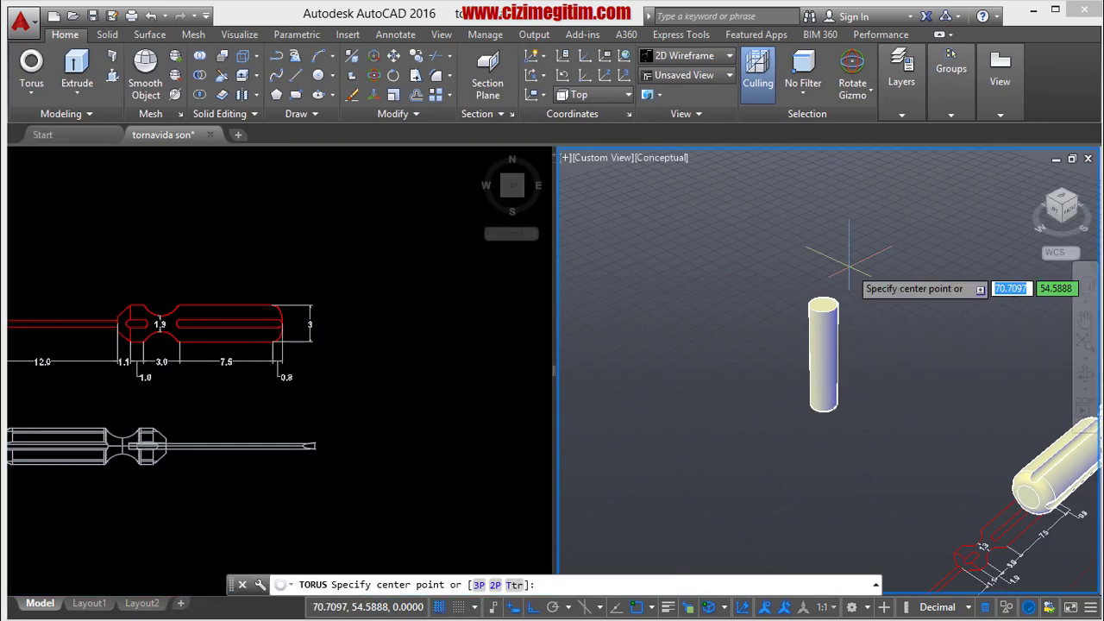
shift+middle_drag(829, 285, 862, 349)
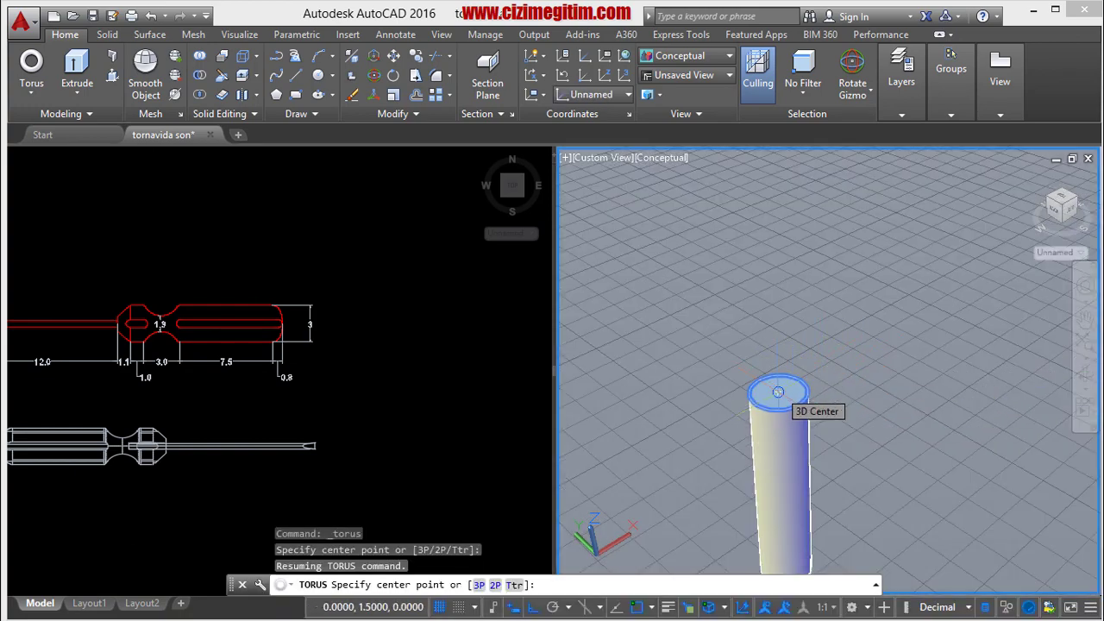
click(777, 392)
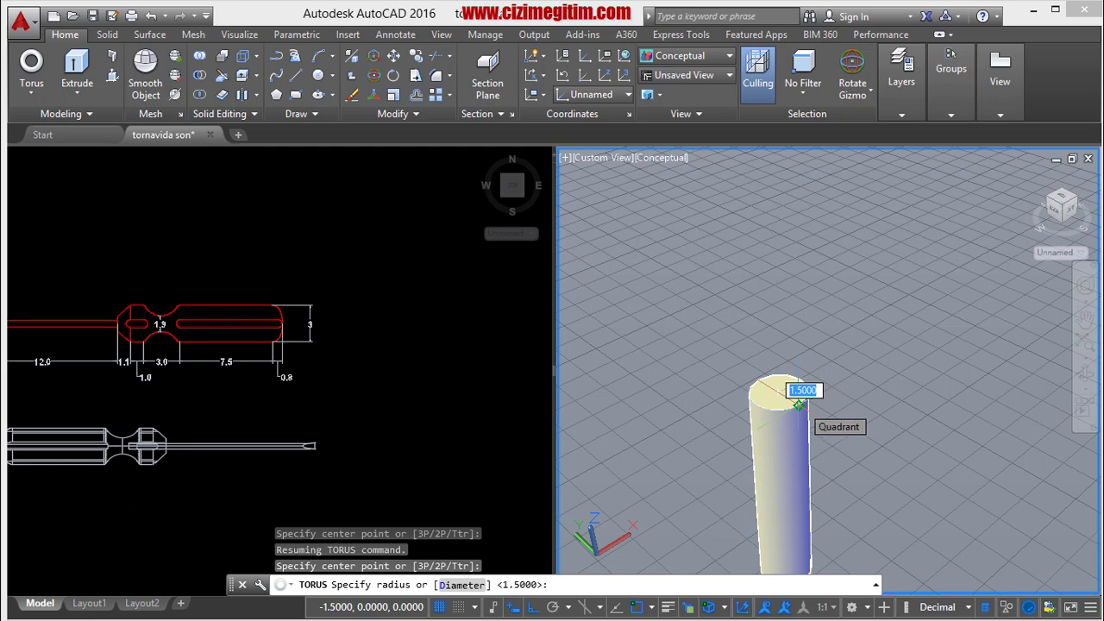
shift+middle_drag(798, 404, 794, 408)
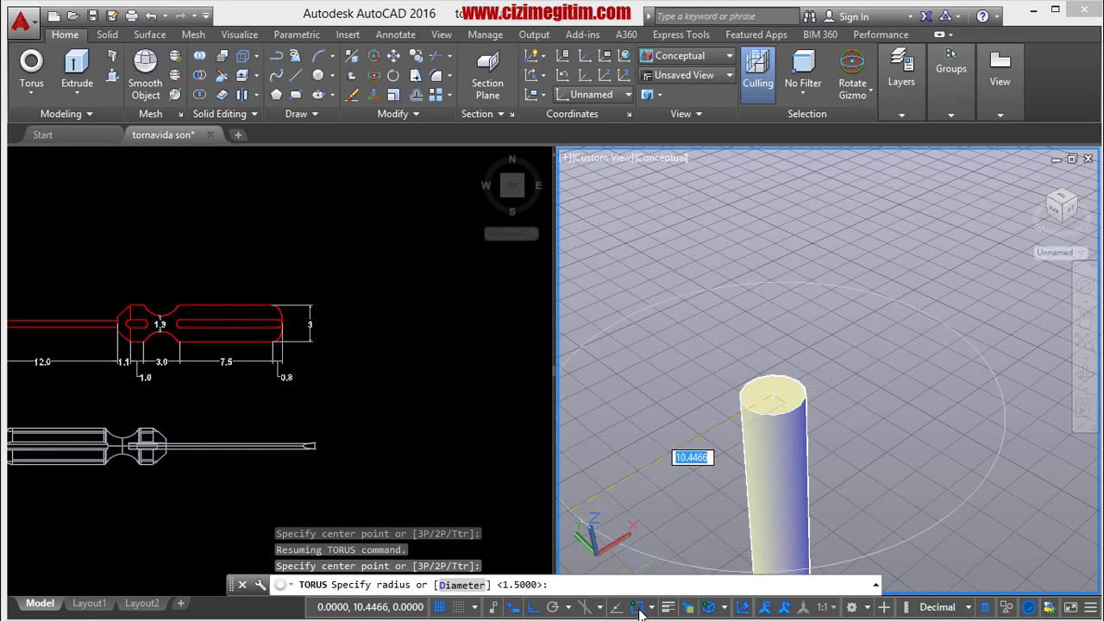
click(651, 606)
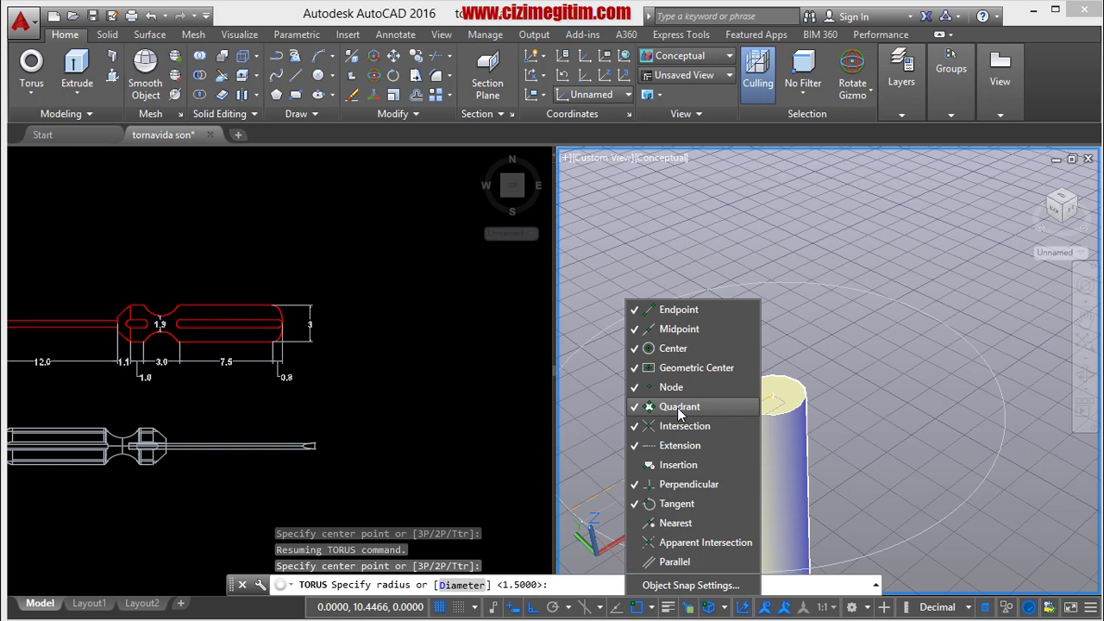
key(Escape)
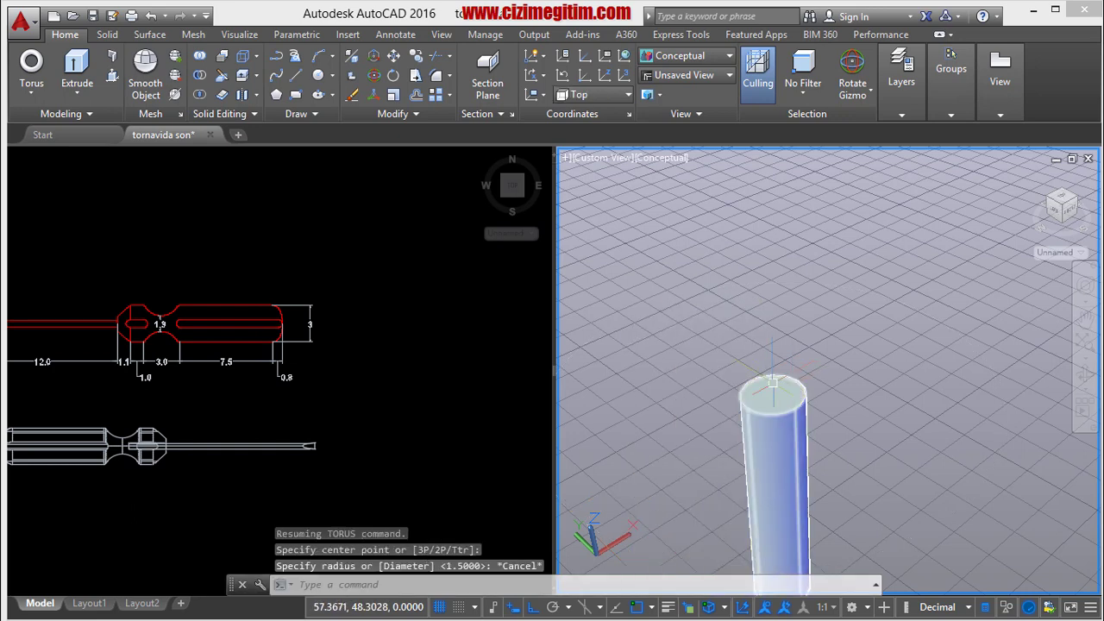
right_click(773, 340)
Repeat TORUS centred on the cylinder top, radius to its edge, with tube radius 1.5.
click(773, 334)
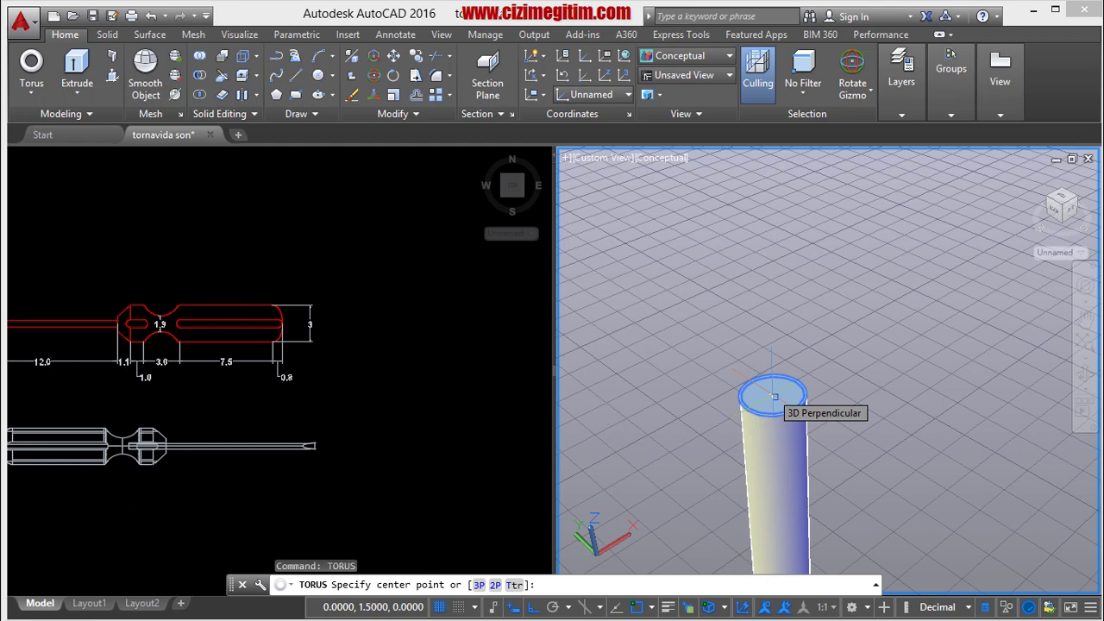
click(775, 395)
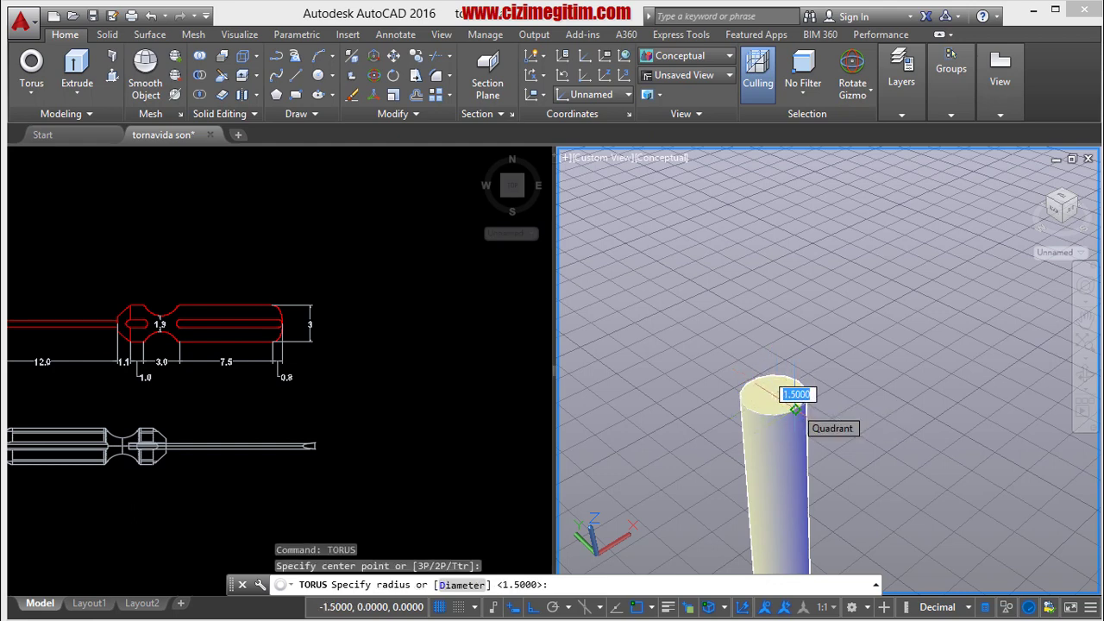
click(794, 408)
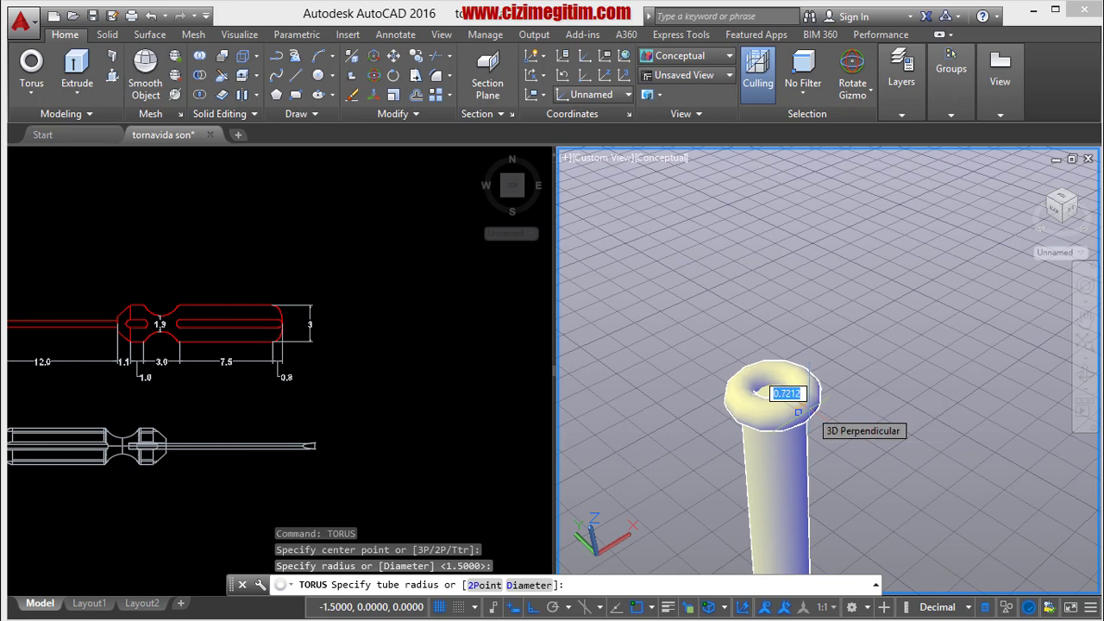
click(338, 363)
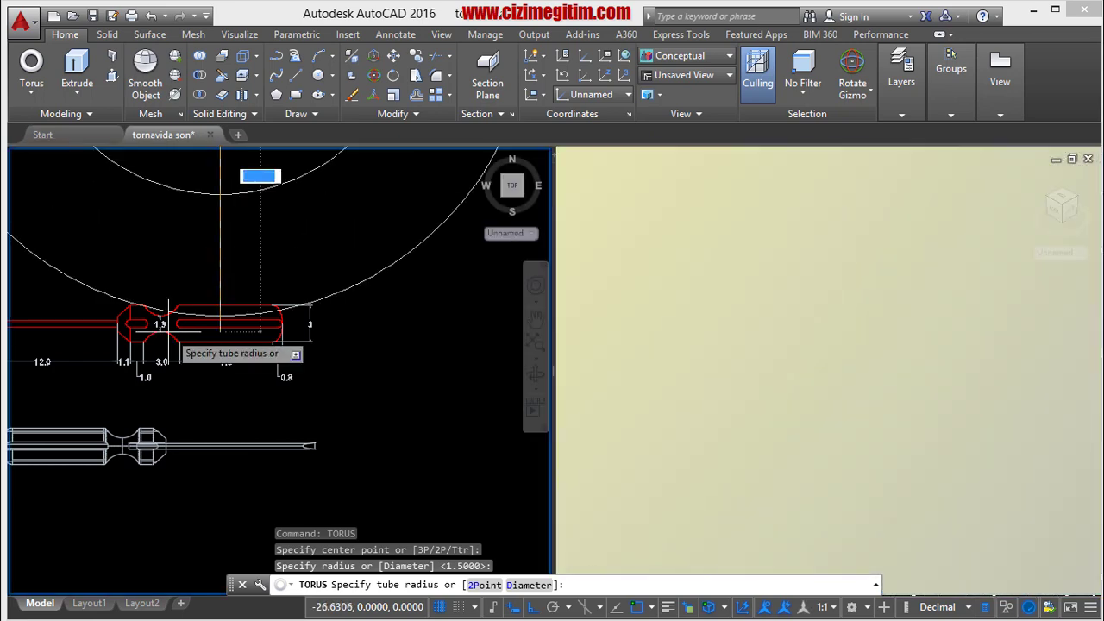
scroll(147, 335, up, 4)
scroll(147, 335, up, 2)
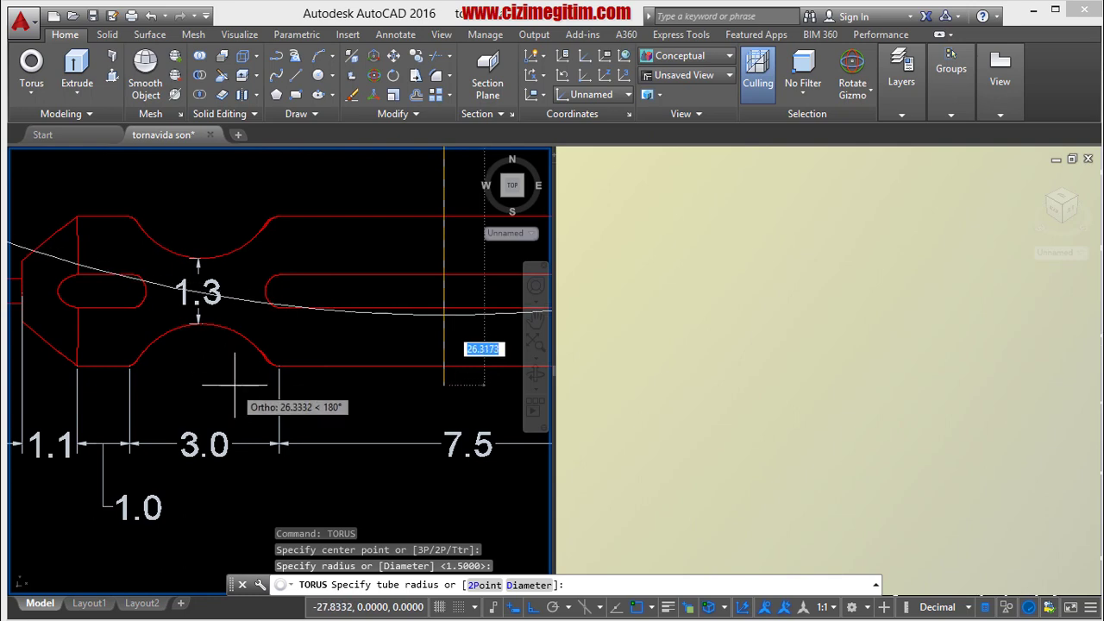
scroll(233, 388, down, 2)
scroll(233, 388, down, 2)
click(733, 423)
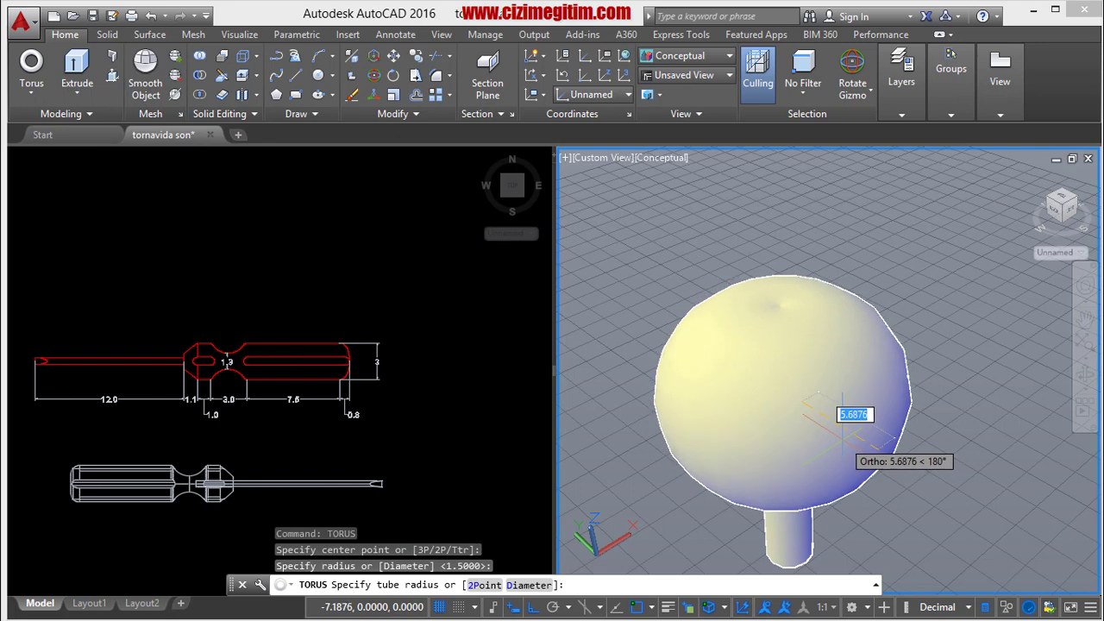
text(1.5)
key(Return)
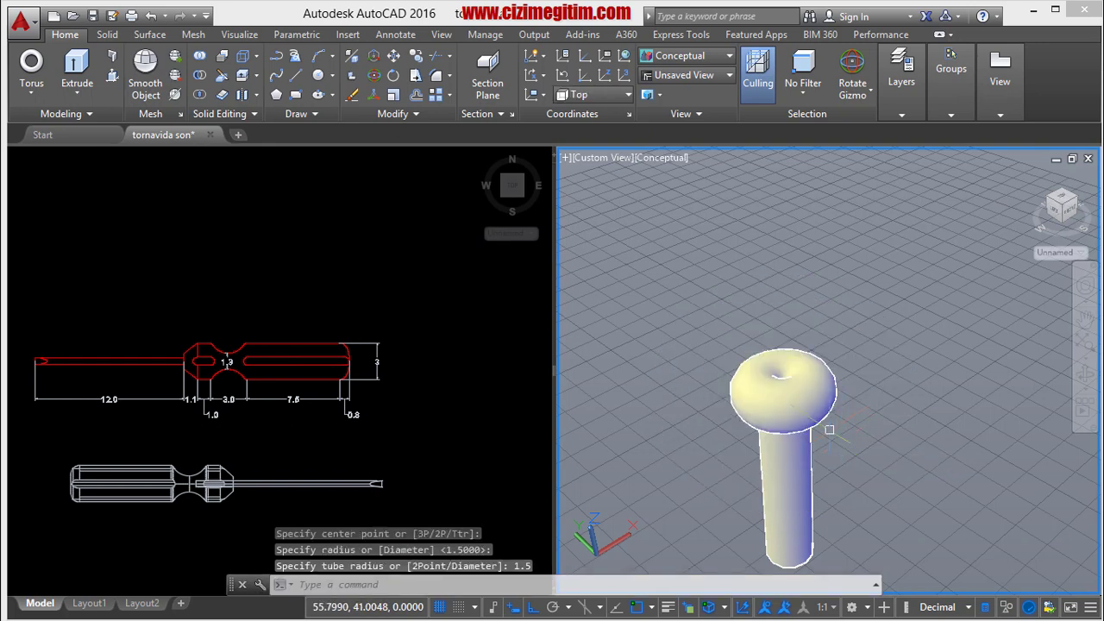
Change the torus tube radius to 1 in Quick Properties.
mouse_move(829, 429)
shift+middle_down()
mouse_move(813, 415)
mouse_move(823, 427)
shift+middle_up()
click(829, 433)
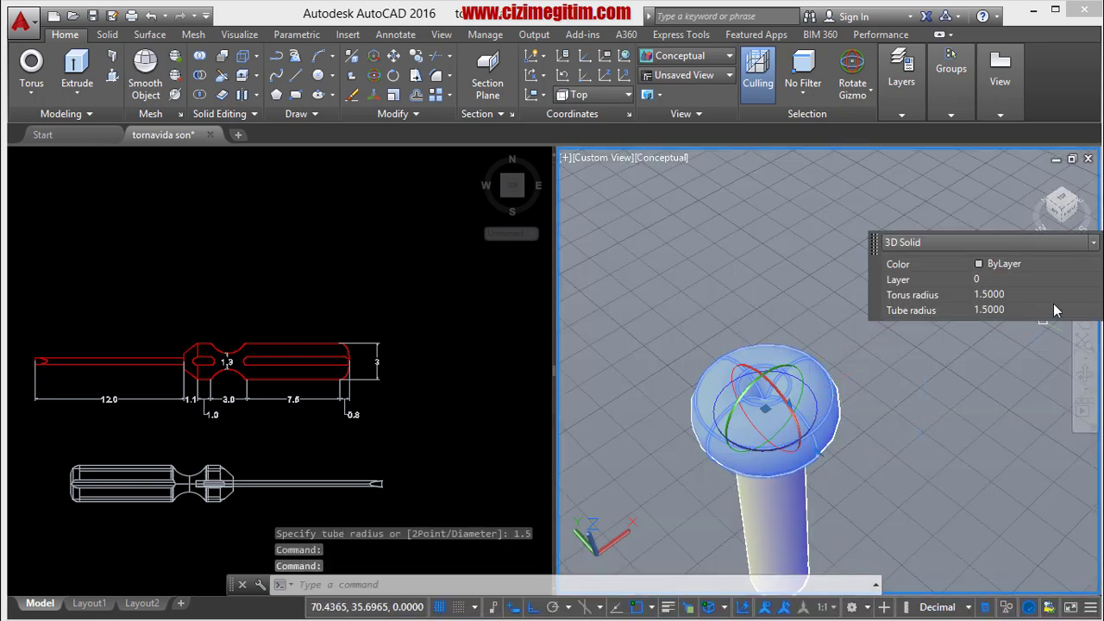
click(1012, 311)
text(1)
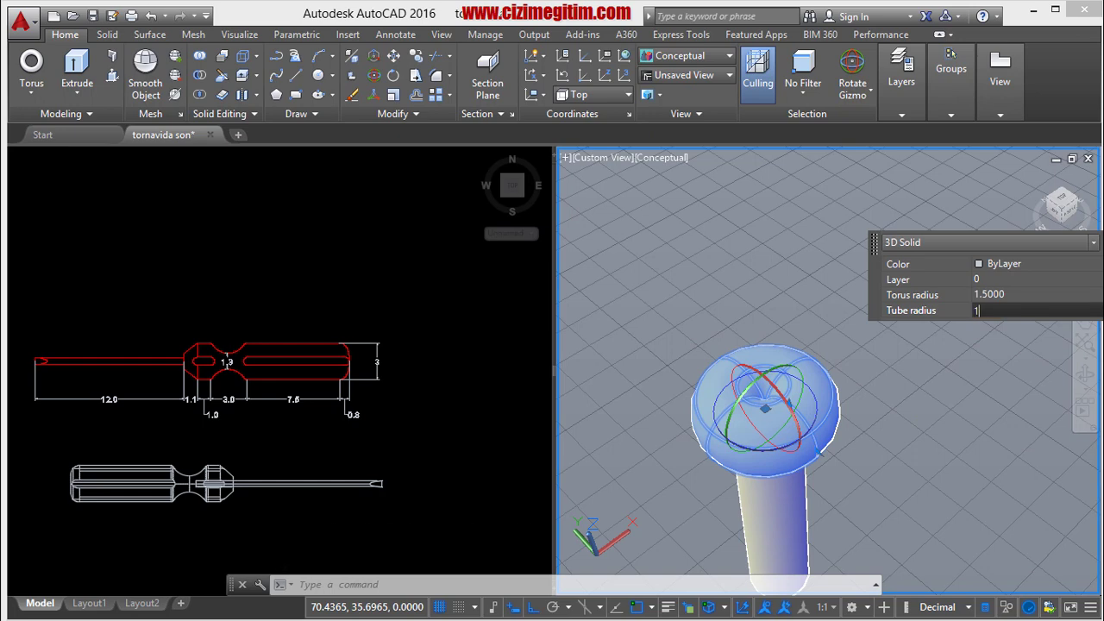
key(Return)
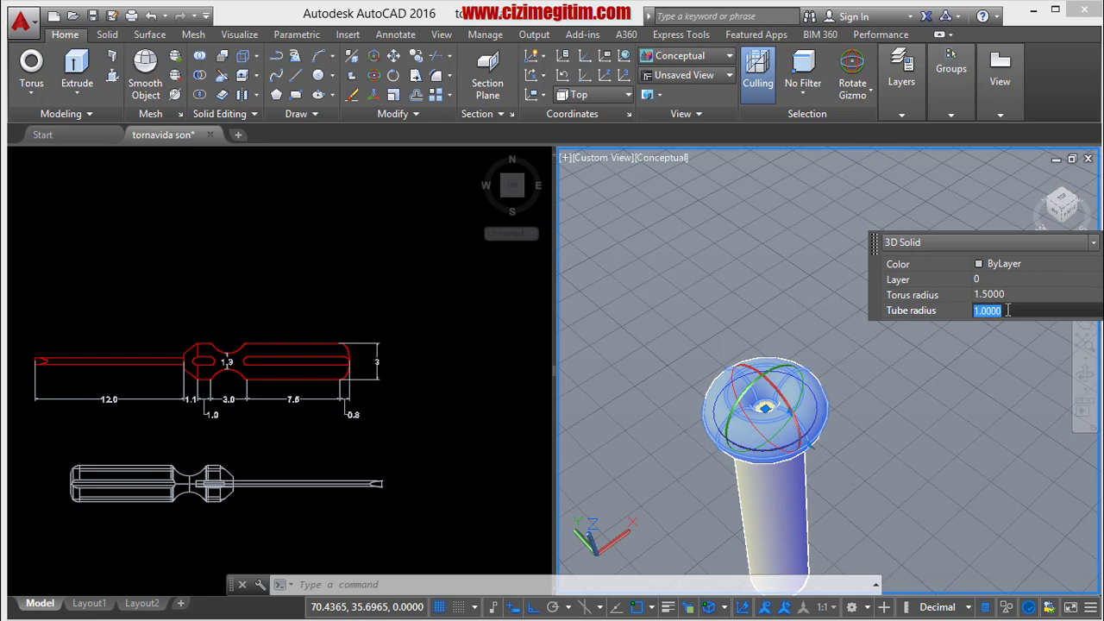
click(906, 370)
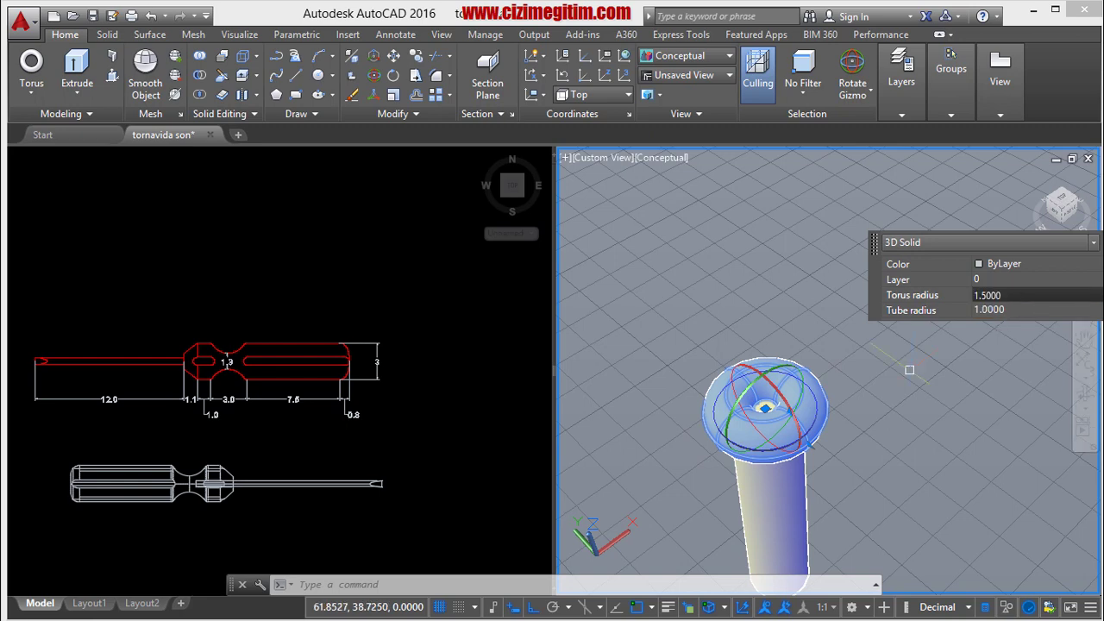
click(837, 417)
Zoom and orbit to view the head and shaft from the side, then deselect the torus.
scroll(858, 376, up, 1)
scroll(820, 391, up, 1)
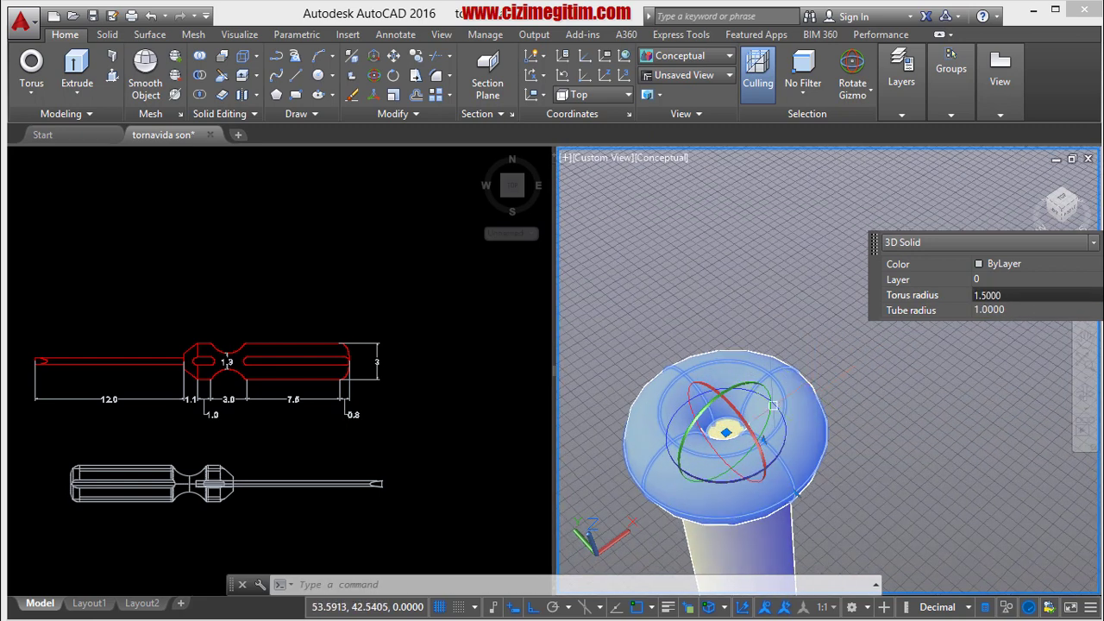
scroll(828, 422, up, 1)
shift+middle_drag(840, 436, 800, 306)
scroll(811, 397, down, 1)
key(Escape)
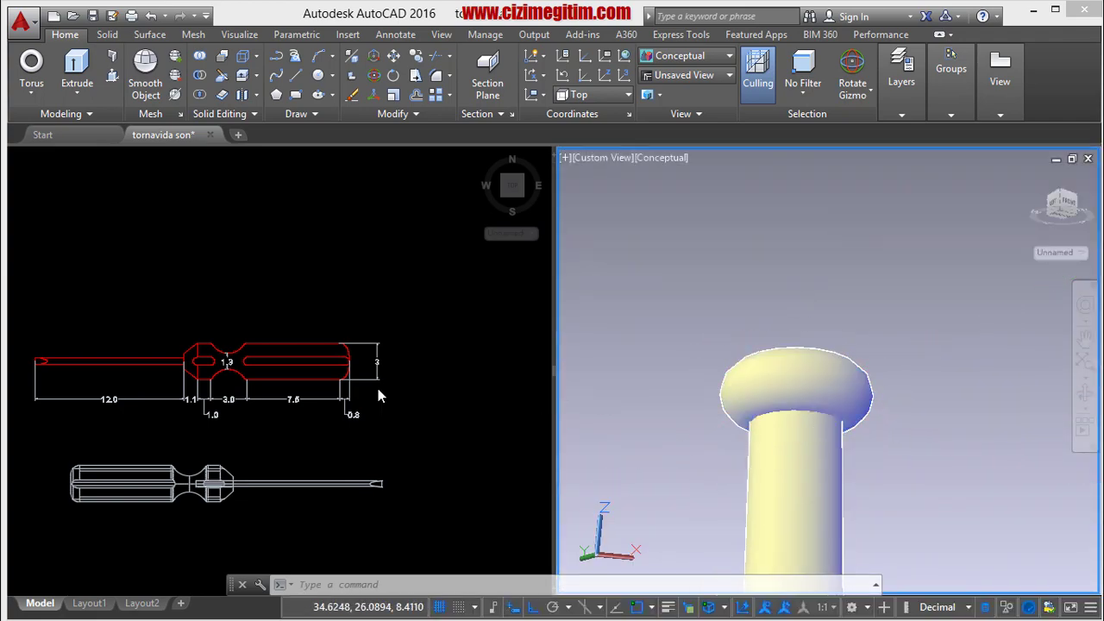
click(226, 397)
scroll(229, 397, up, 2)
scroll(234, 394, up, 3)
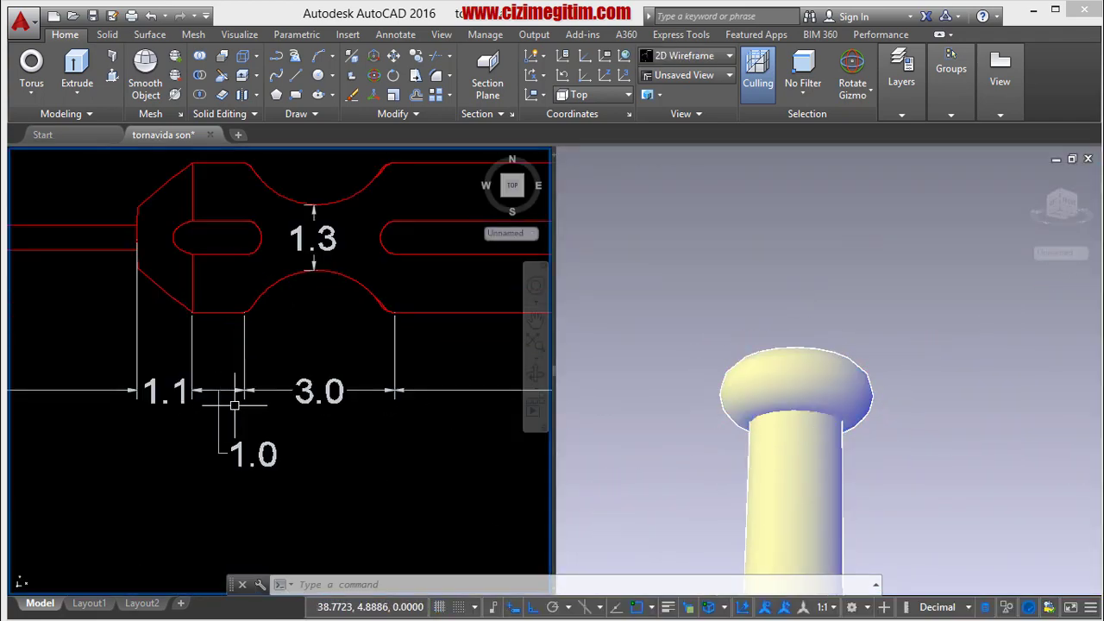
middle_drag(235, 396, 225, 396)
scroll(213, 347, down, 2)
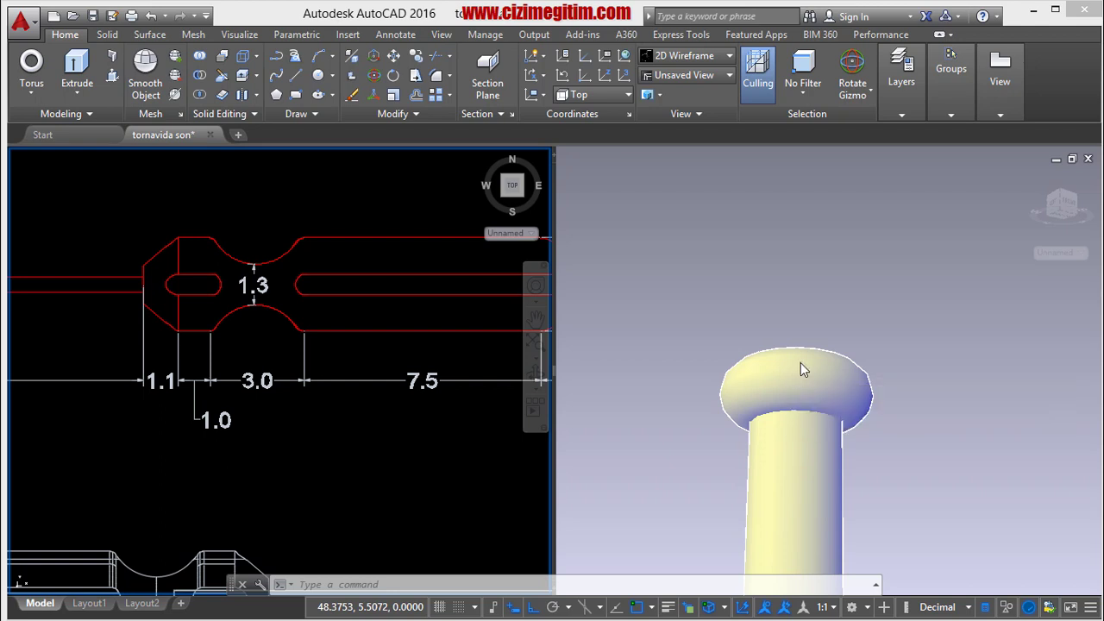
click(901, 418)
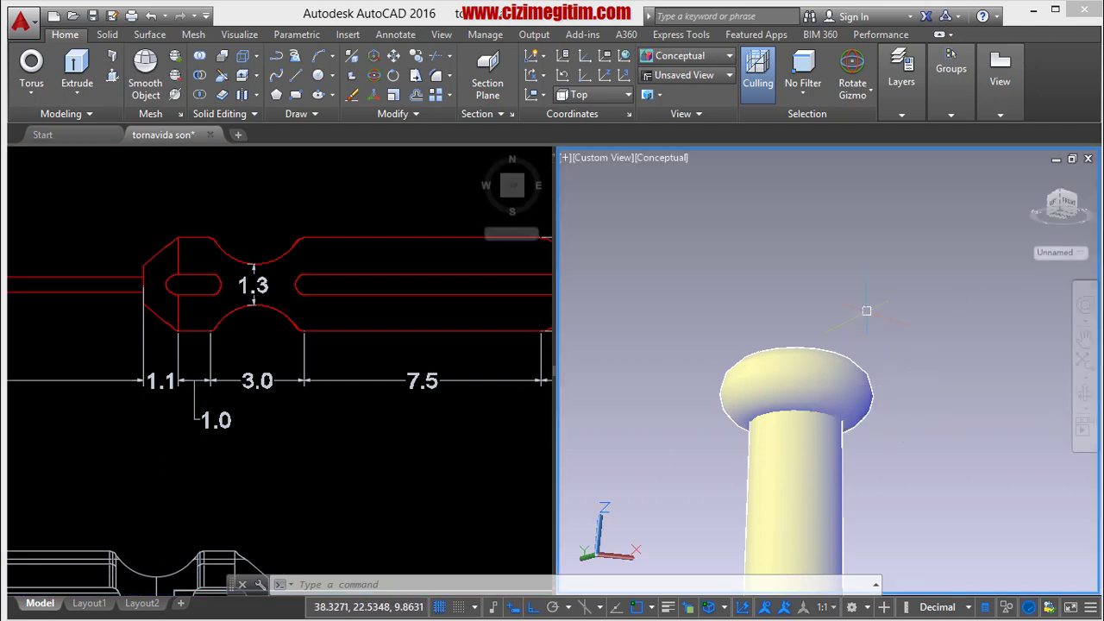
mouse_move(866, 311)
shift+middle_down()
mouse_move(794, 405)
mouse_move(835, 360)
shift+middle_up()
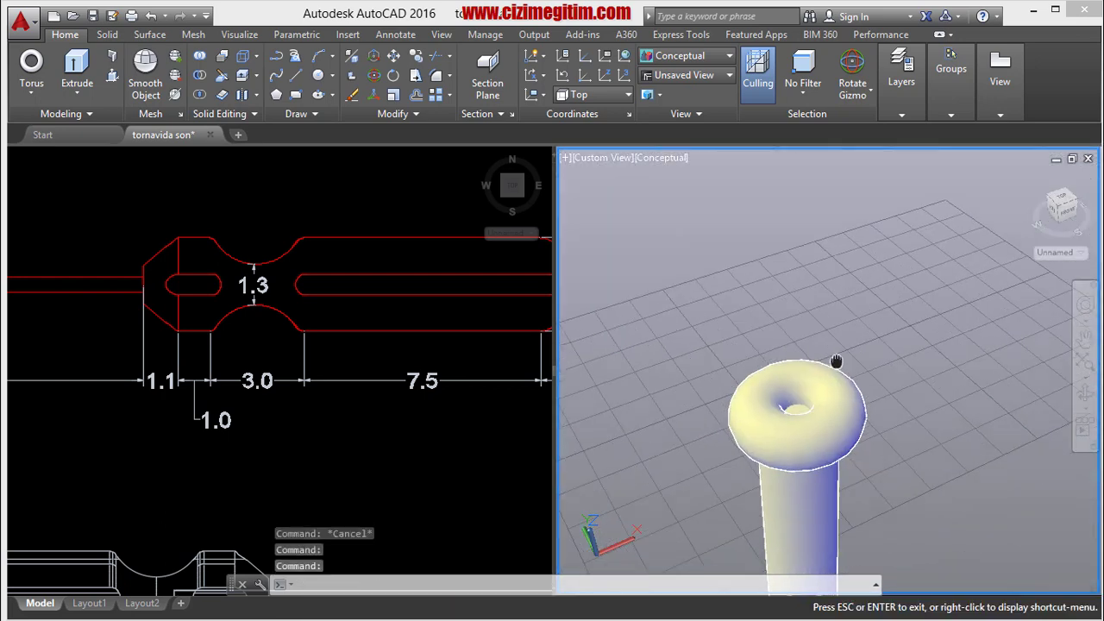
scroll(848, 390, up, 1)
scroll(829, 395, up, 1)
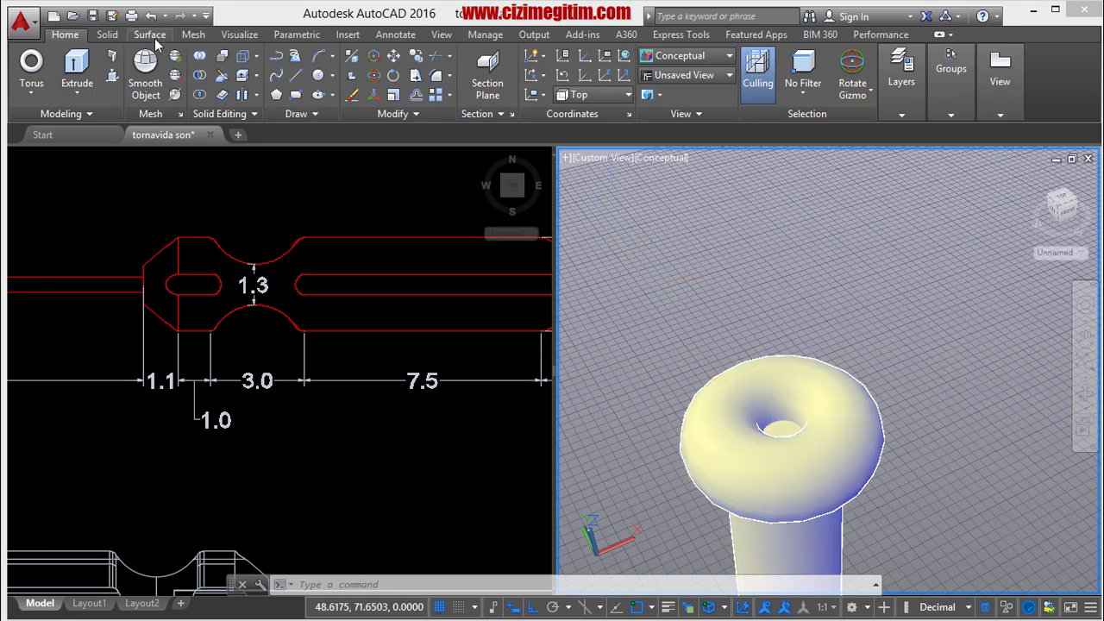
From the Solid tab, run Interfere on the torus head and cylinder shaft, then close the results.
click(107, 35)
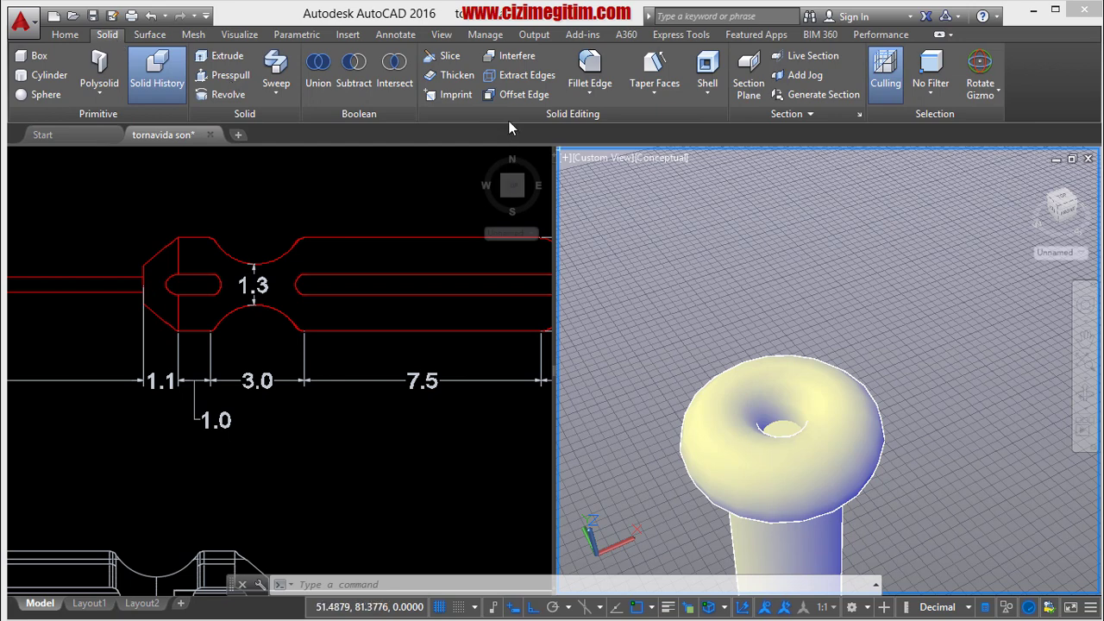
click(457, 97)
click(516, 56)
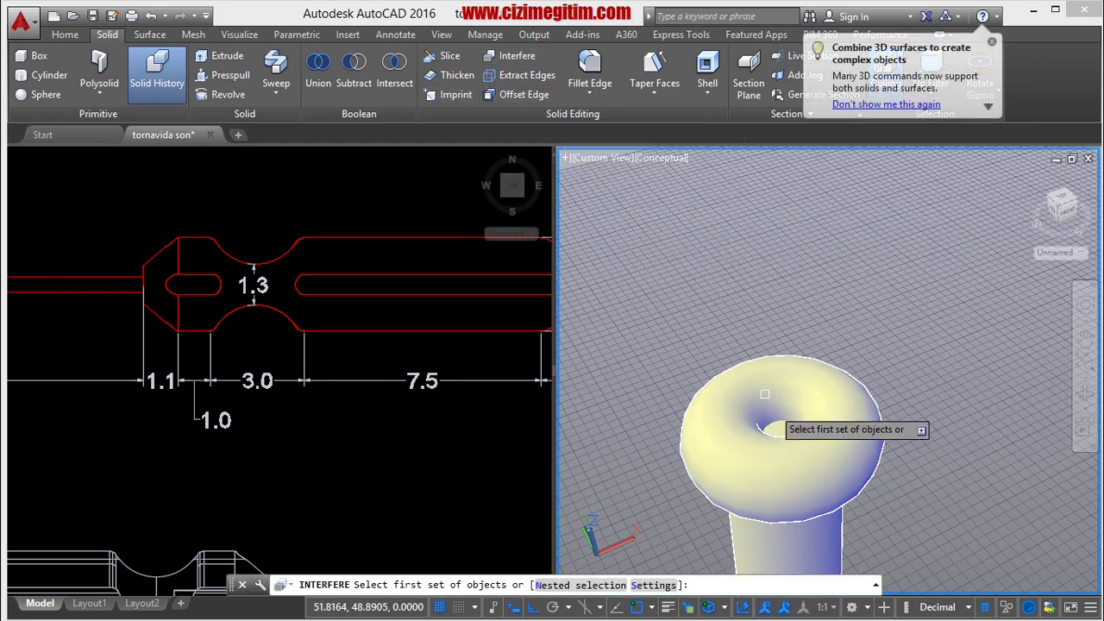
click(931, 515)
click(689, 341)
right_click(681, 314)
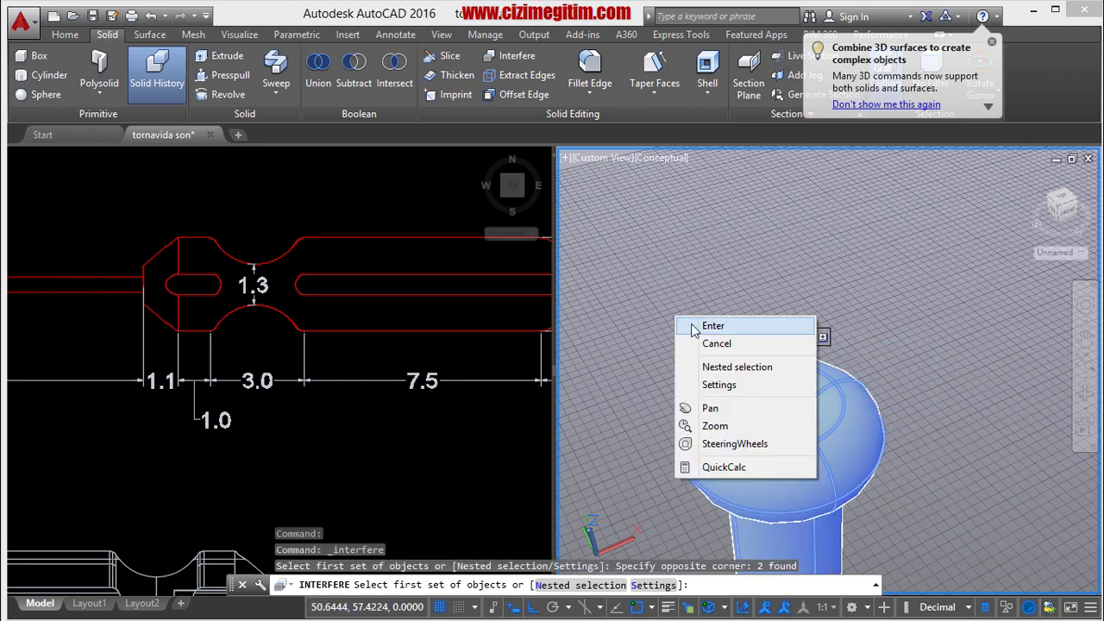
click(690, 322)
right_click(690, 322)
click(709, 333)
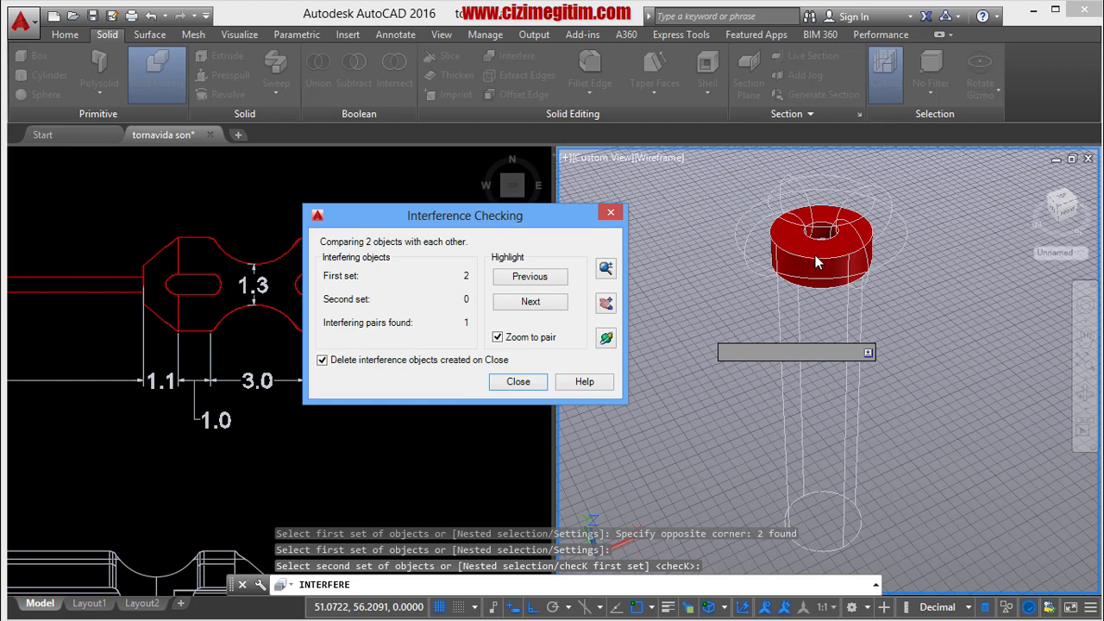
click(518, 381)
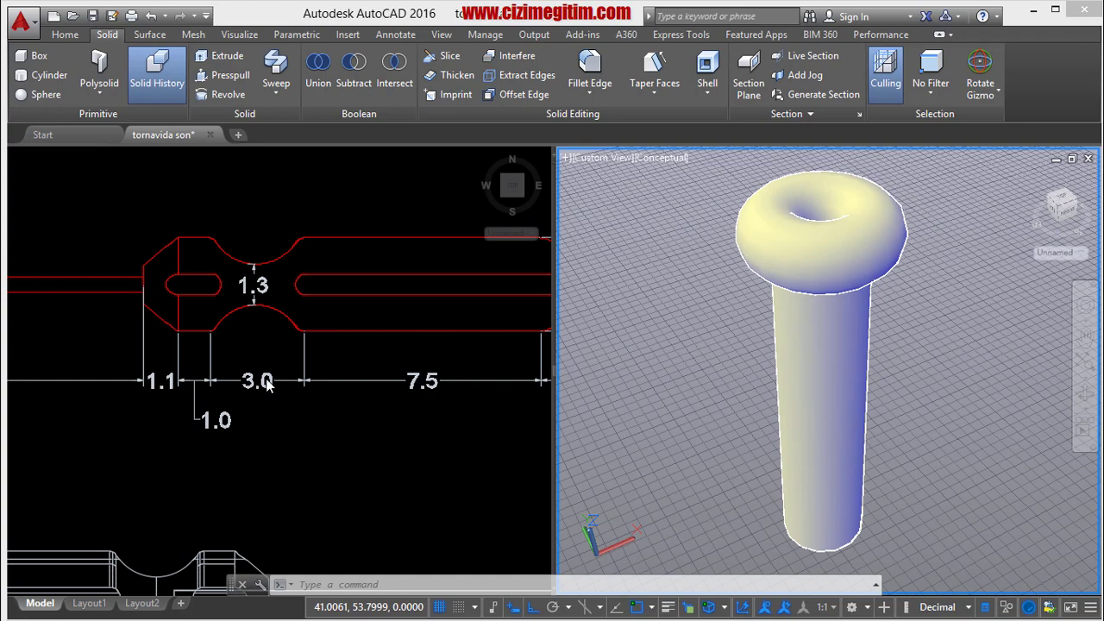
Move the torus 3.6 units along its Z axis with the gizmo.
click(898, 233)
shift+middle_drag(850, 387, 909, 327)
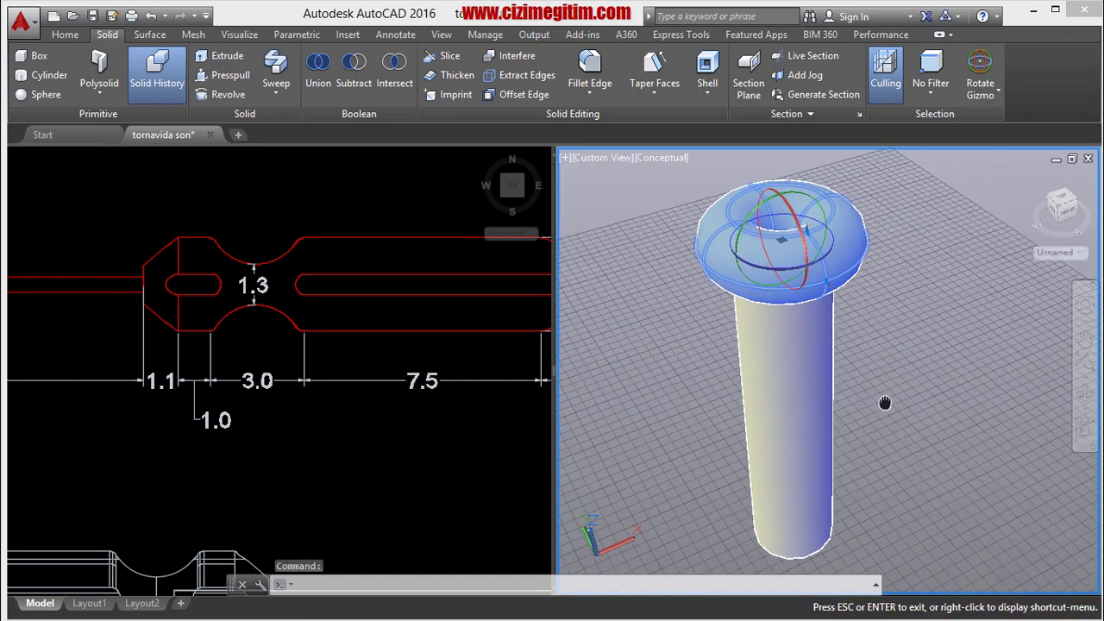
right_click(785, 226)
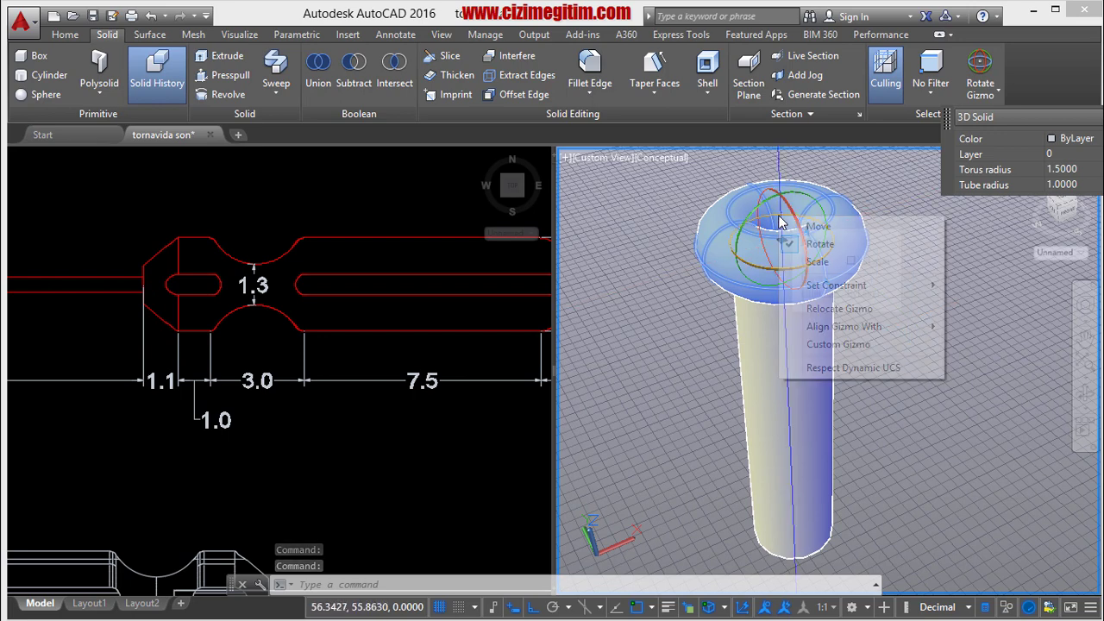
click(785, 226)
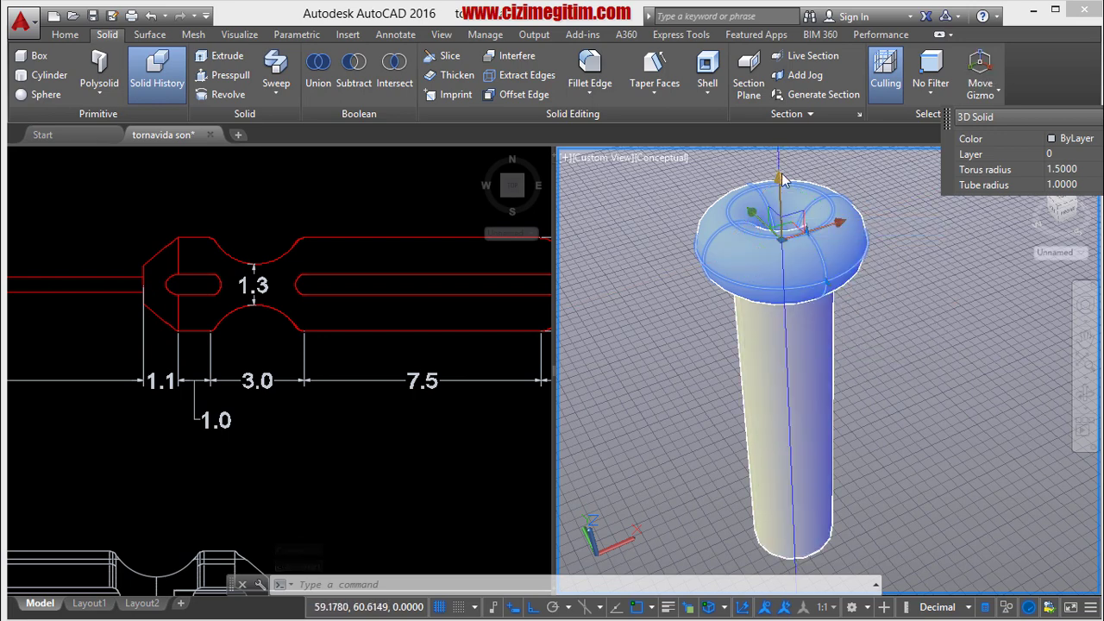
click(795, 229)
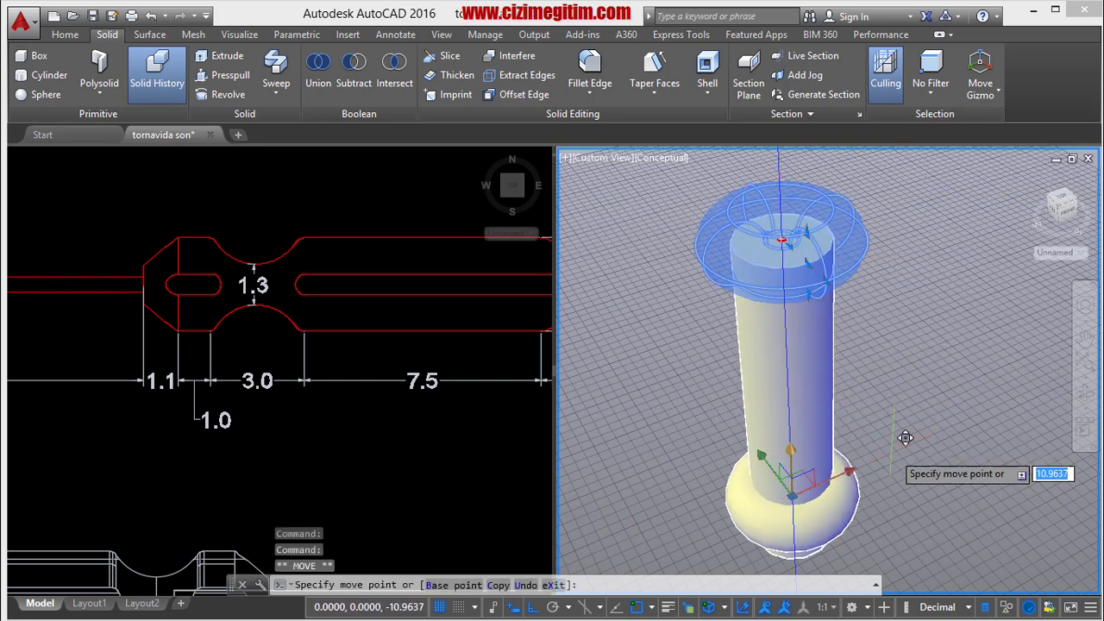
text(3)
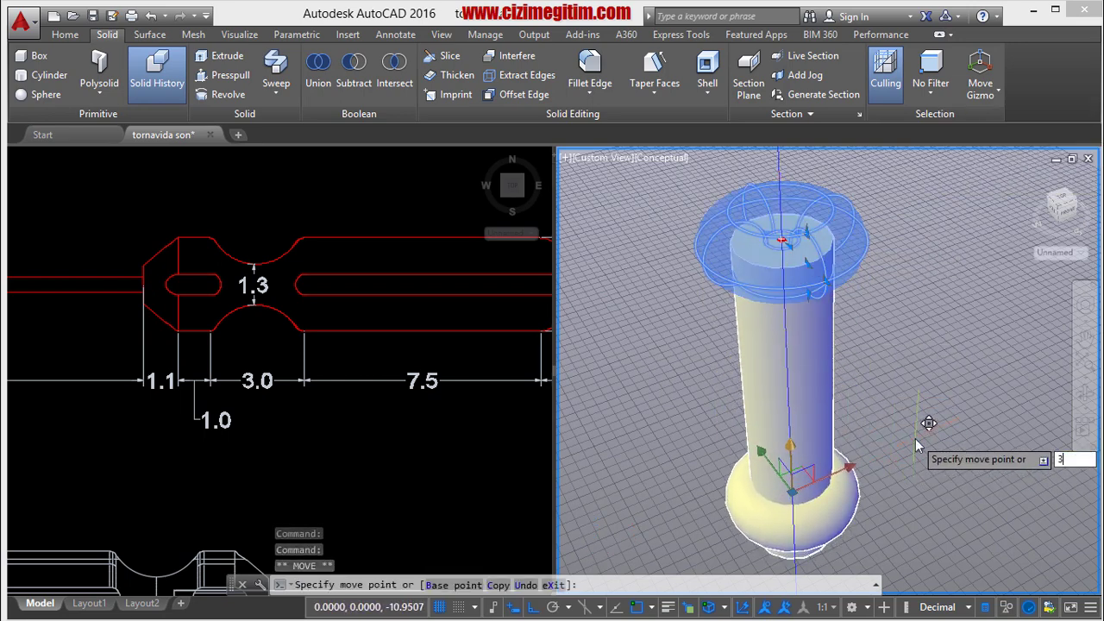
text(.6)
key(Return)
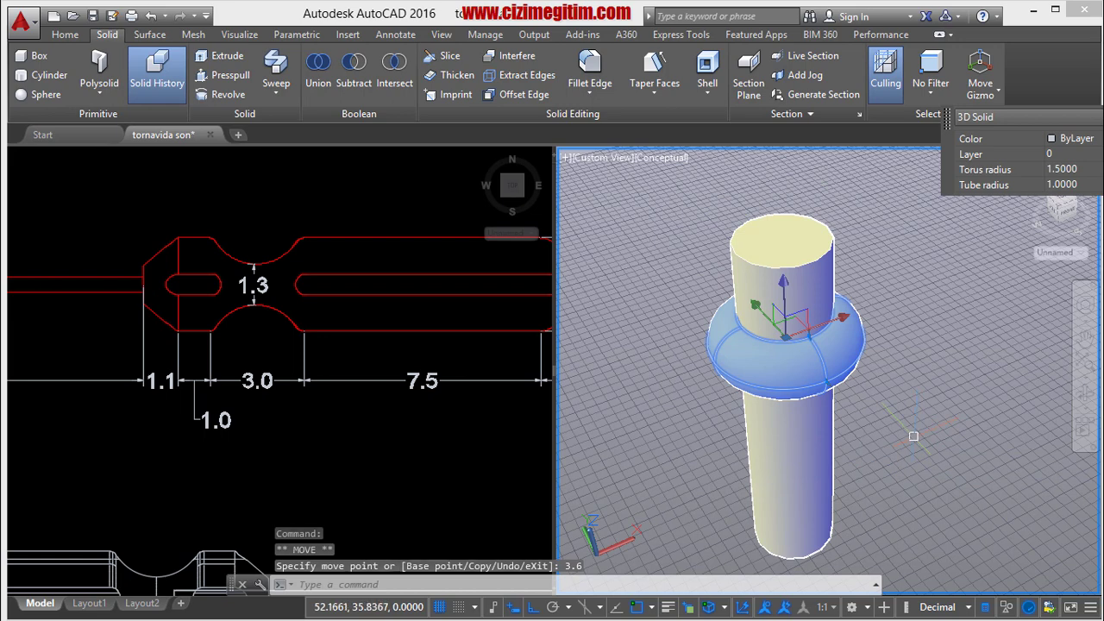
Undo the upward move and instead move the torus 3.6 units down the shaft.
key(ctrl+z)
click(866, 252)
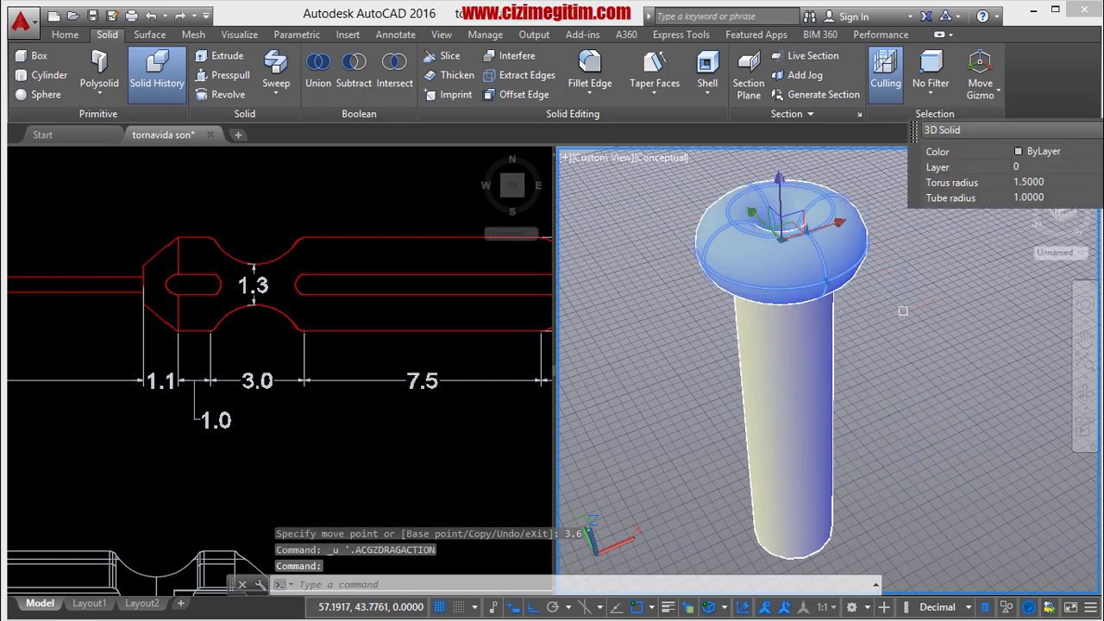
click(780, 200)
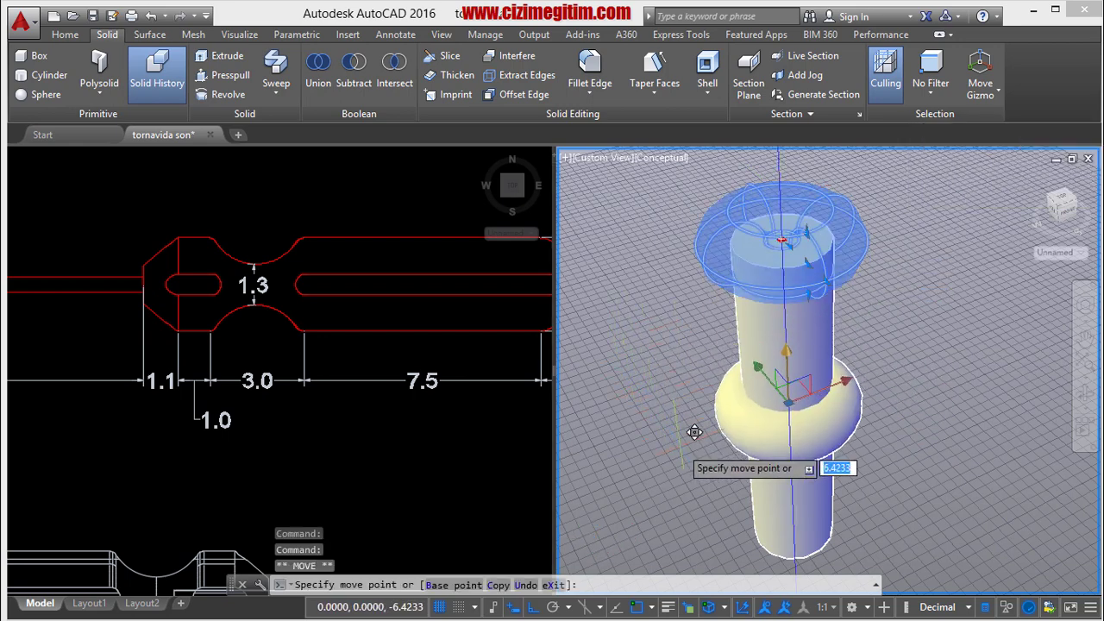
text(3.6)
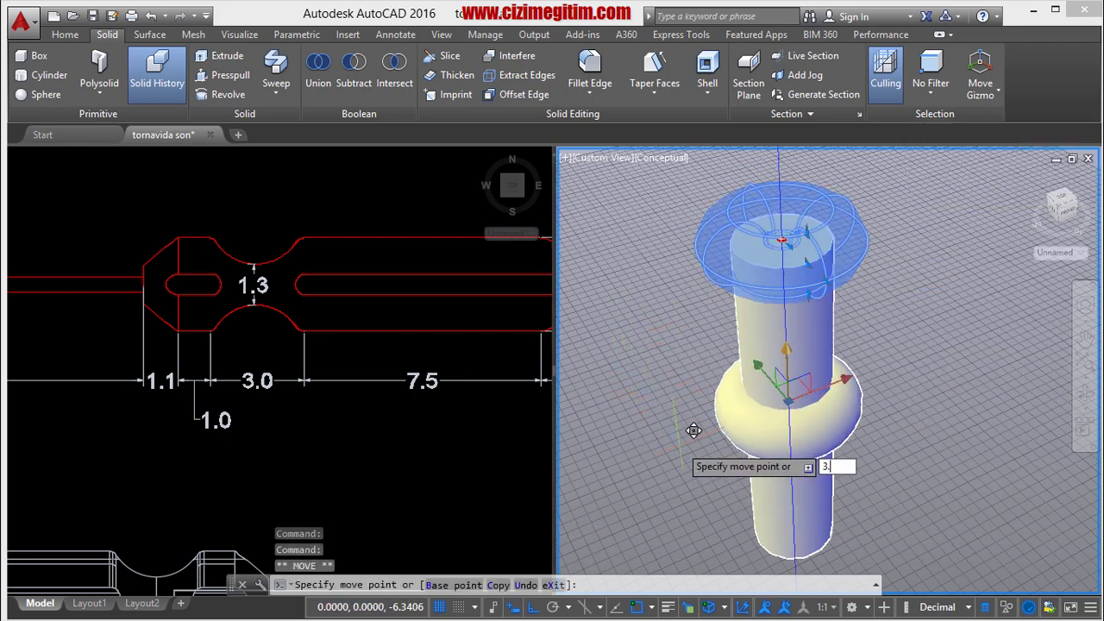
key(Return)
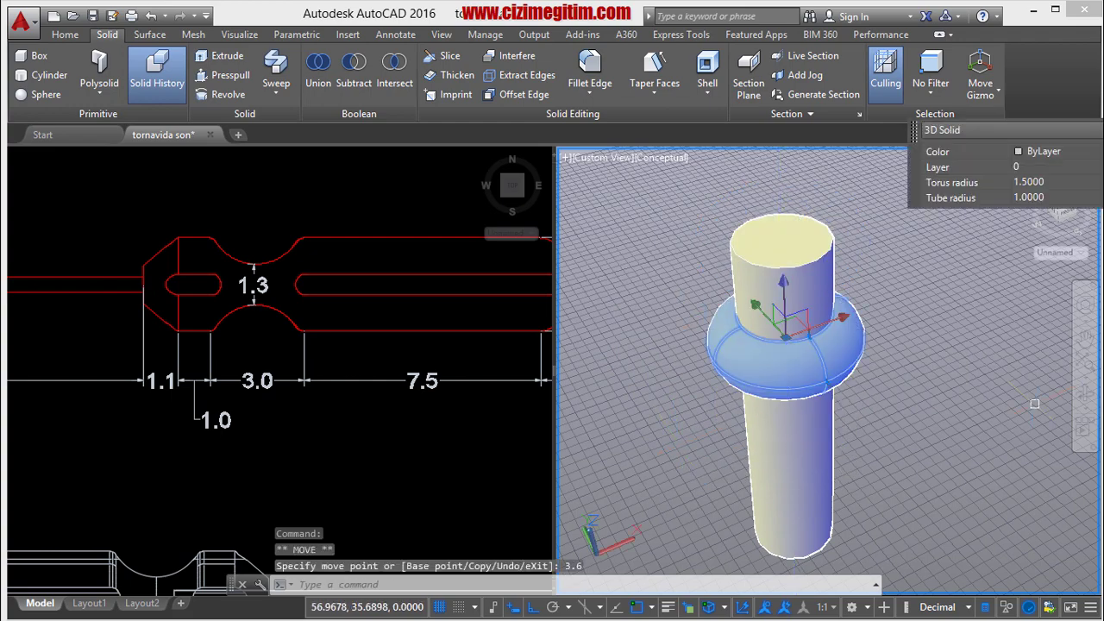
Orbit and pan to frame the torus and shaft, checking each solid by selecting it.
mouse_move(902, 453)
shift+middle_down()
mouse_move(850, 291)
mouse_move(818, 249)
shift+middle_up()
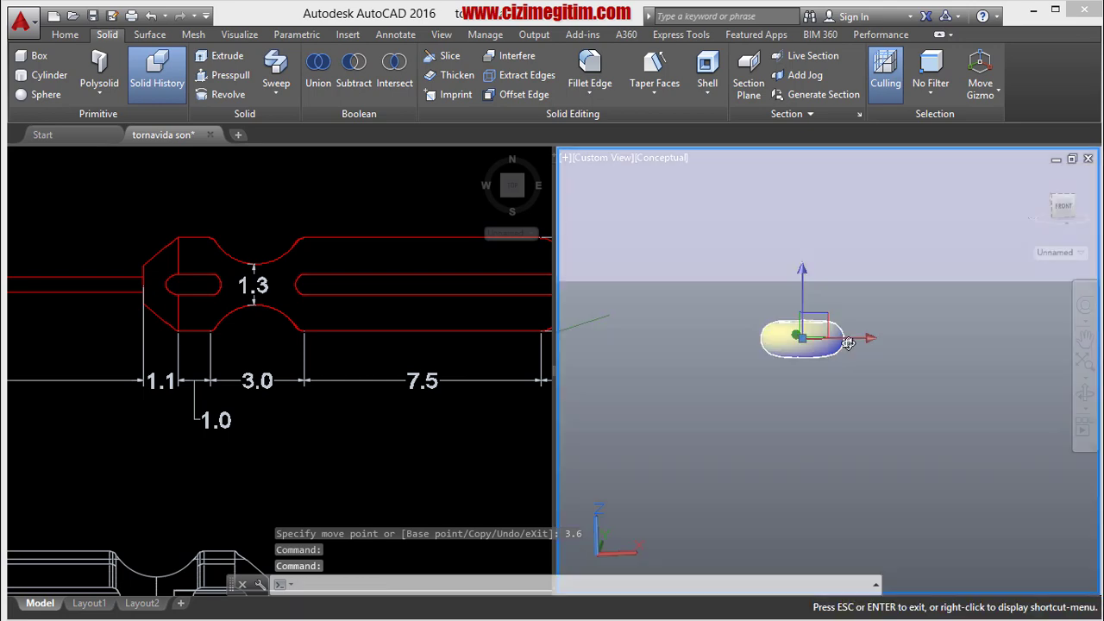
mouse_move(851, 288)
shift+middle_down()
mouse_move(882, 369)
mouse_move(745, 406)
mouse_move(845, 432)
shift+middle_up()
scroll(759, 374, up, 3)
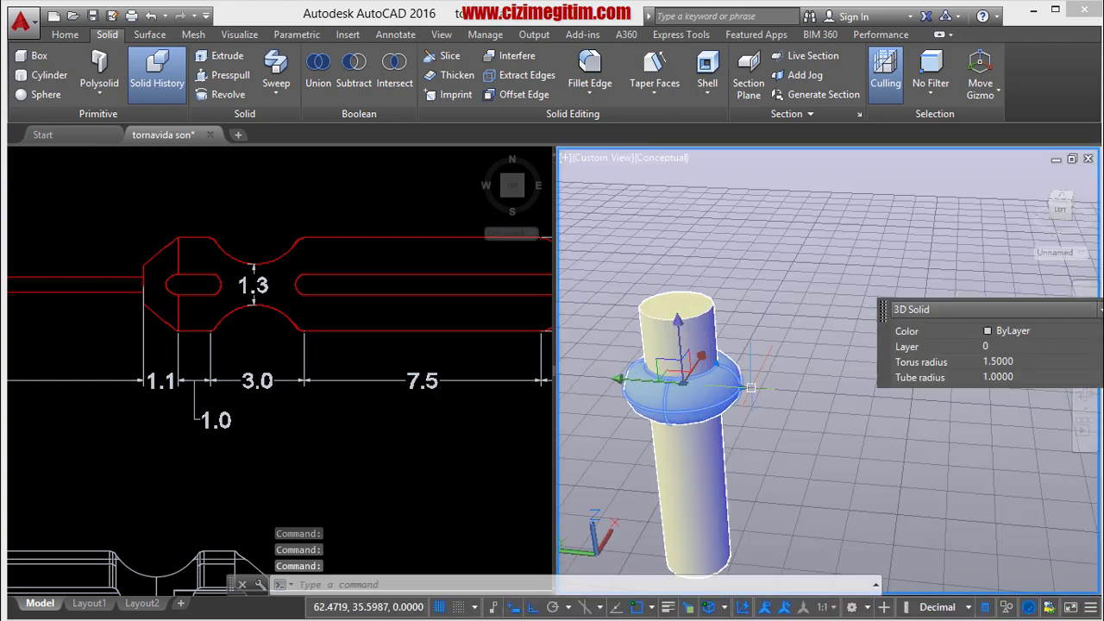
middle_drag(758, 374, 940, 343)
key(Escape)
key(Escape)
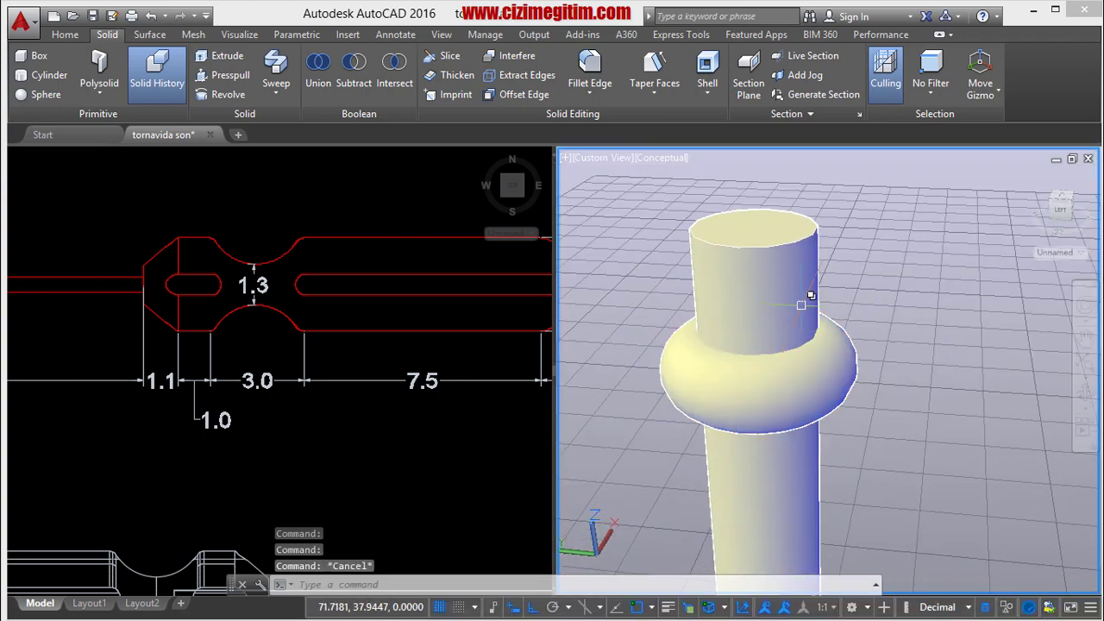
click(782, 252)
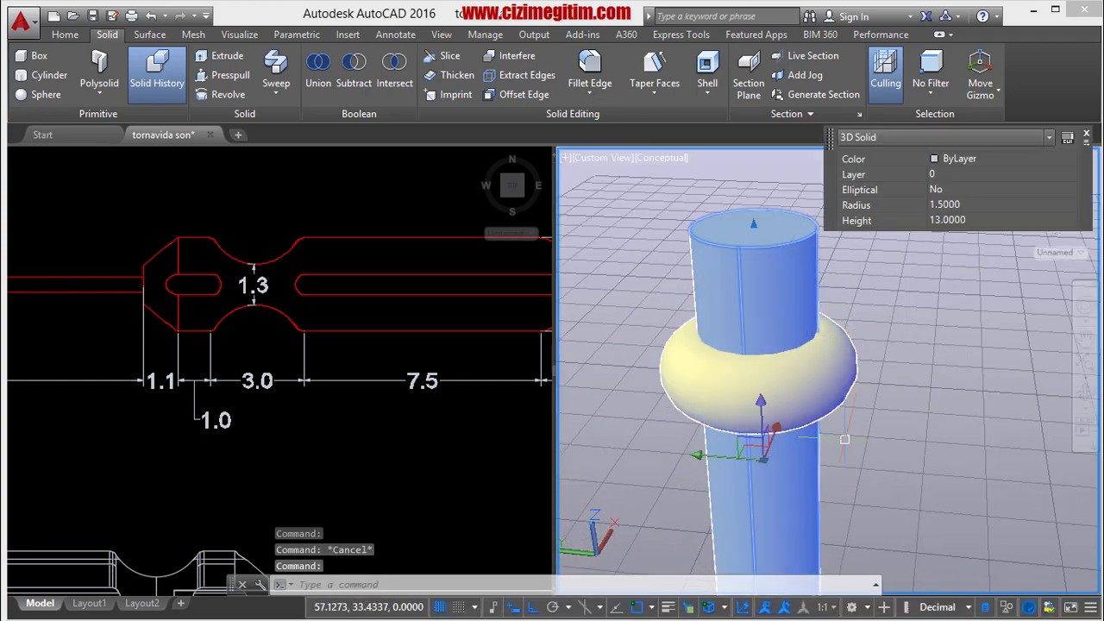
key(Escape)
click(818, 376)
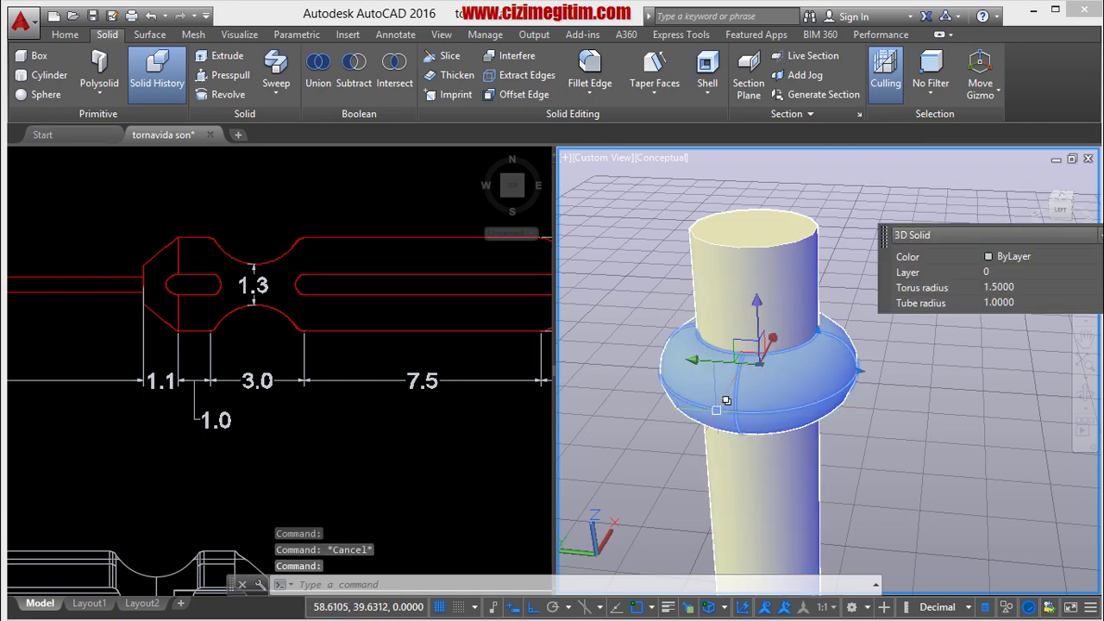
key(Escape)
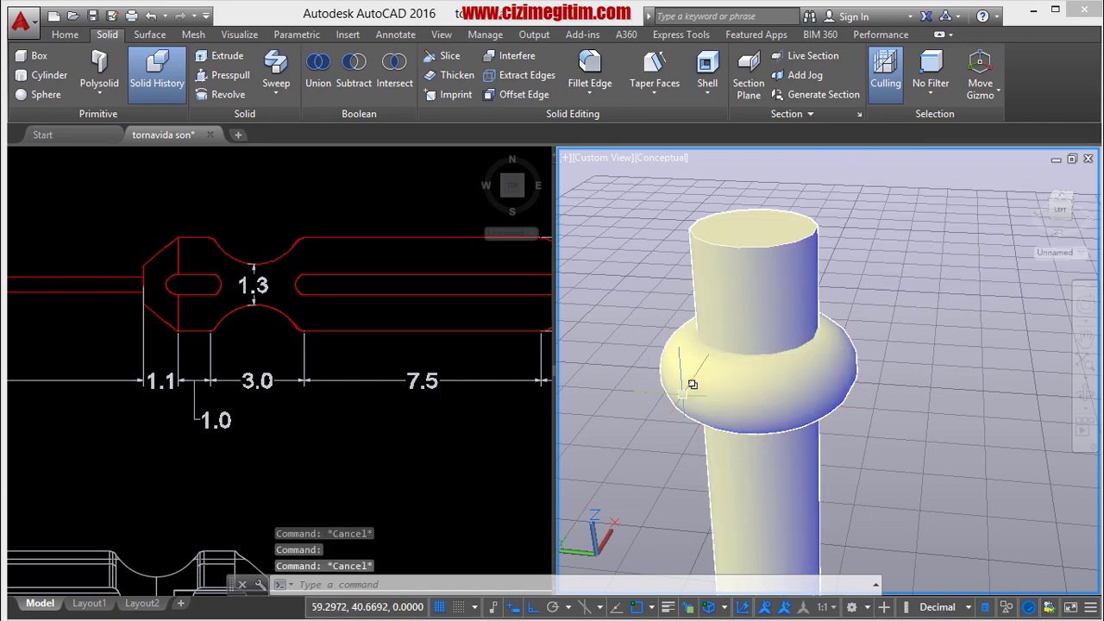
Subtract the torus ring from the cylinder to carve the groove.
click(354, 69)
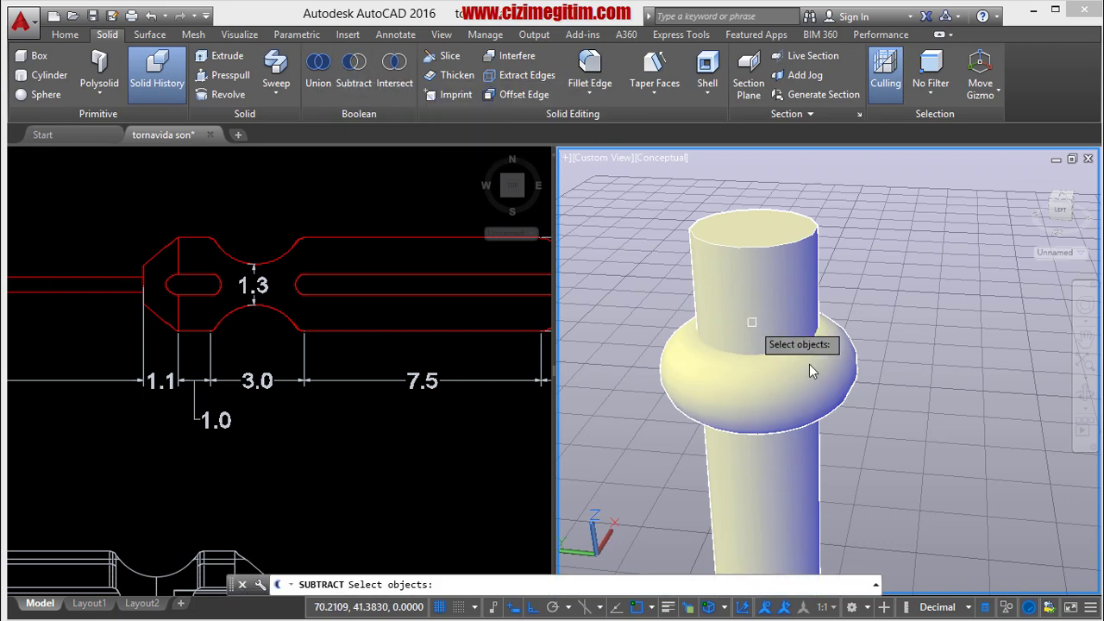
click(780, 462)
key(Return)
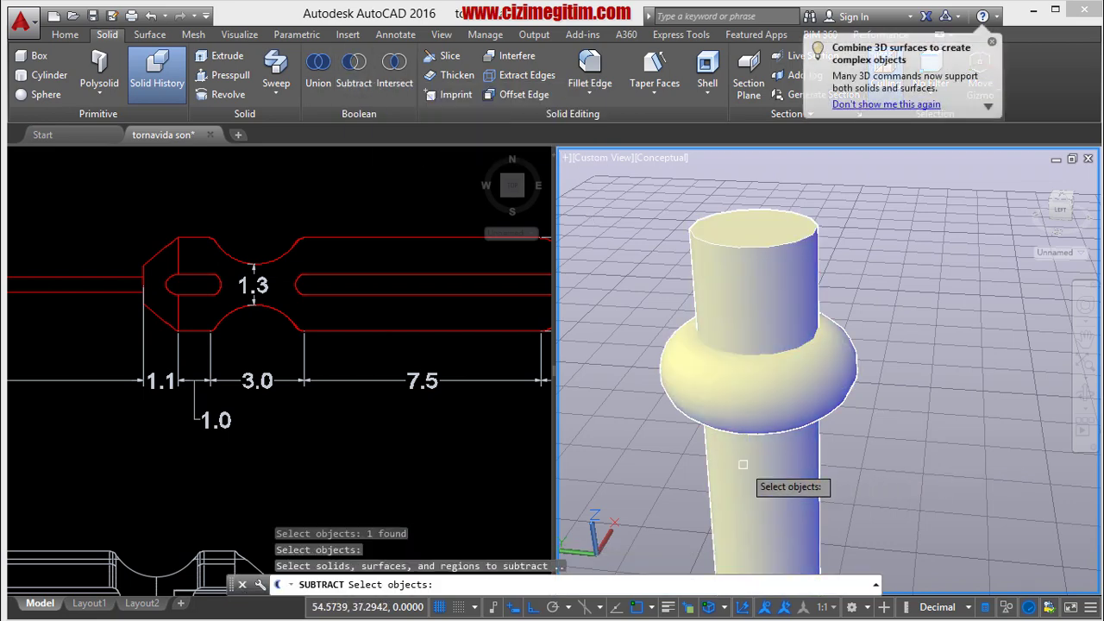
click(850, 377)
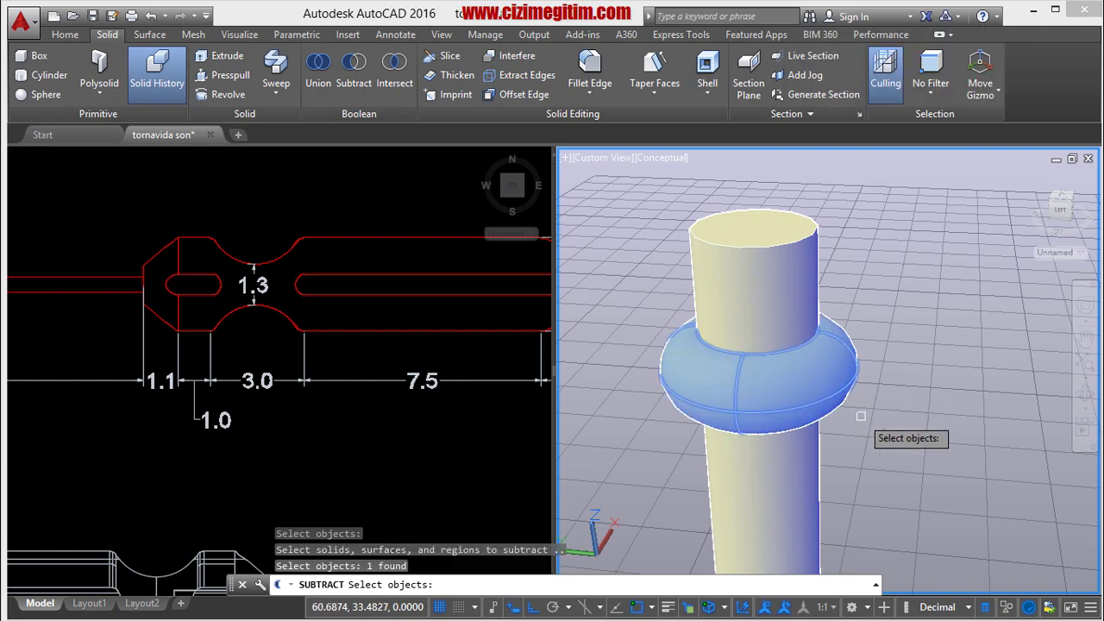
key(Return)
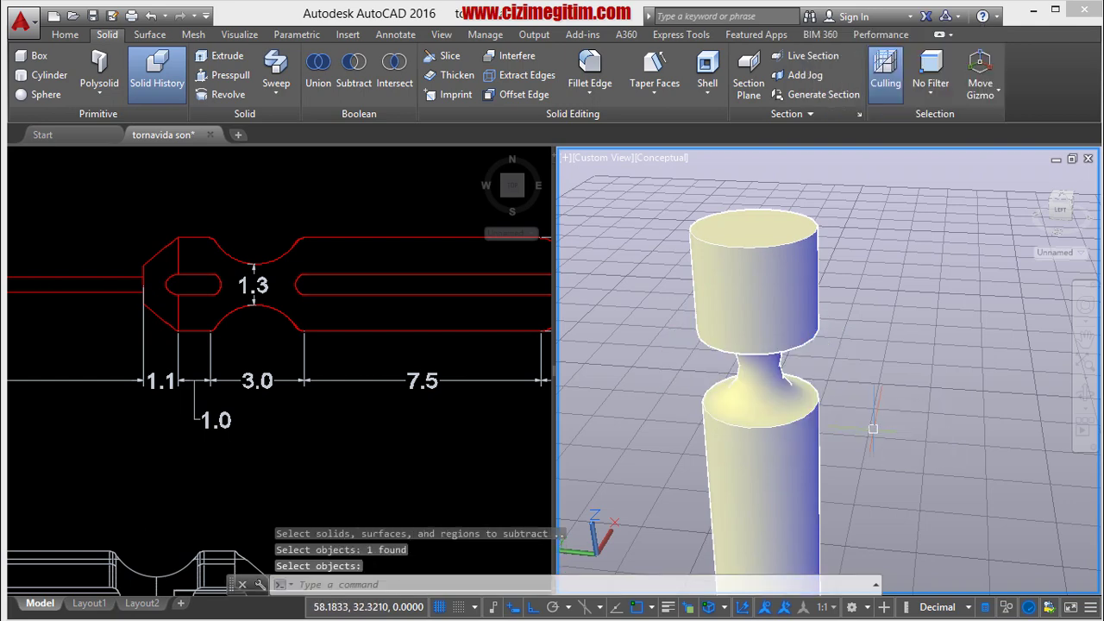
shift+middle_drag(873, 428, 878, 345)
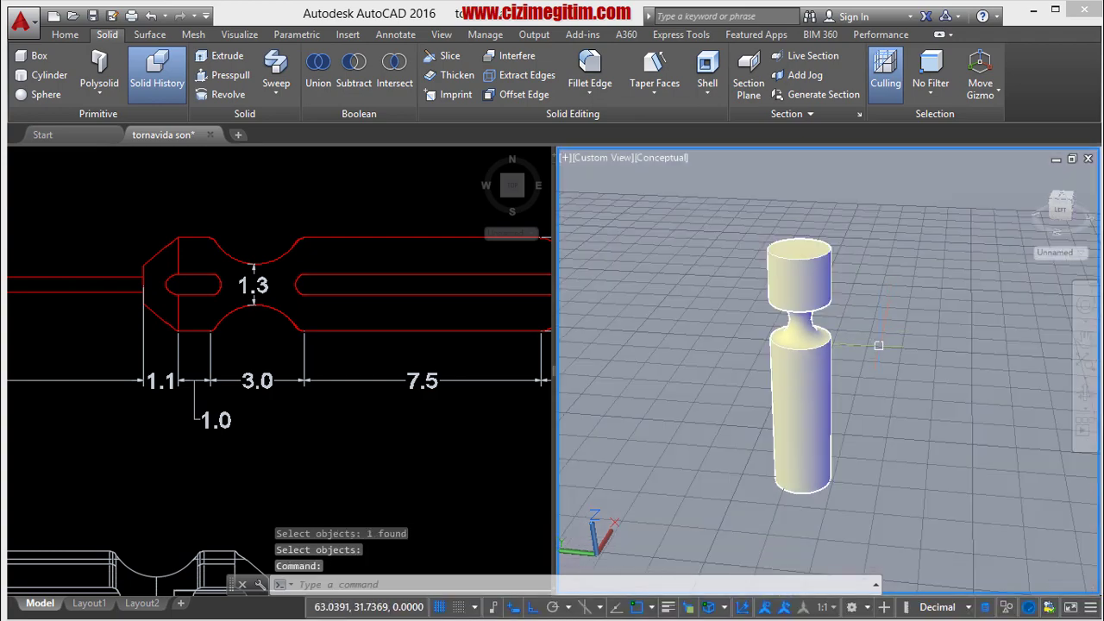
right_click(878, 345)
click(887, 356)
key(Escape)
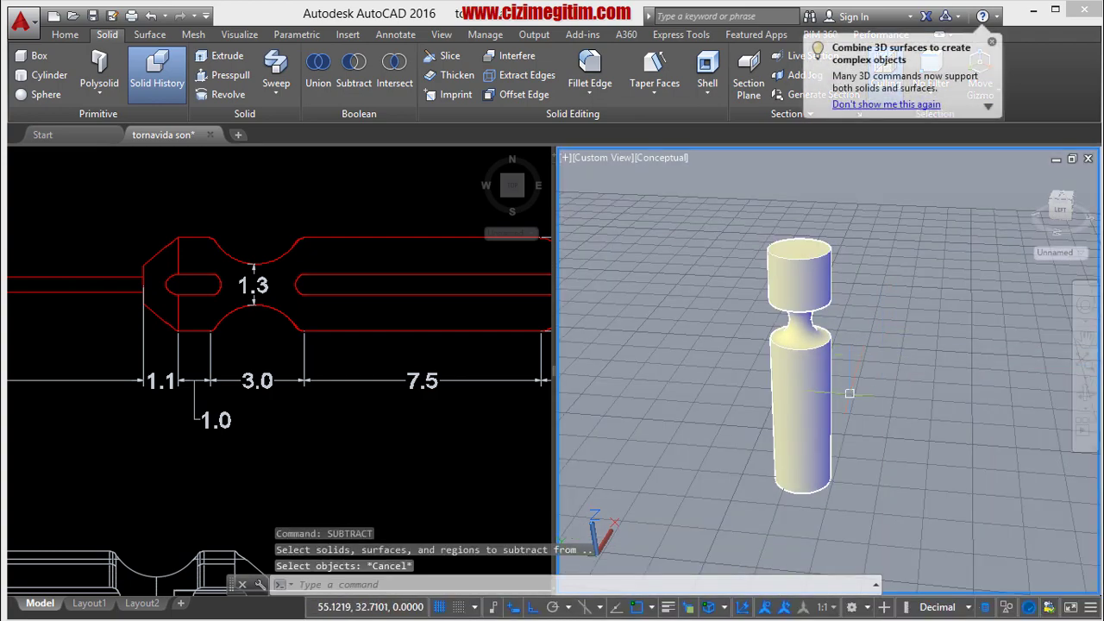
mouse_move(850, 393)
shift+middle_down()
mouse_move(931, 438)
mouse_move(913, 436)
shift+middle_up()
key(Escape)
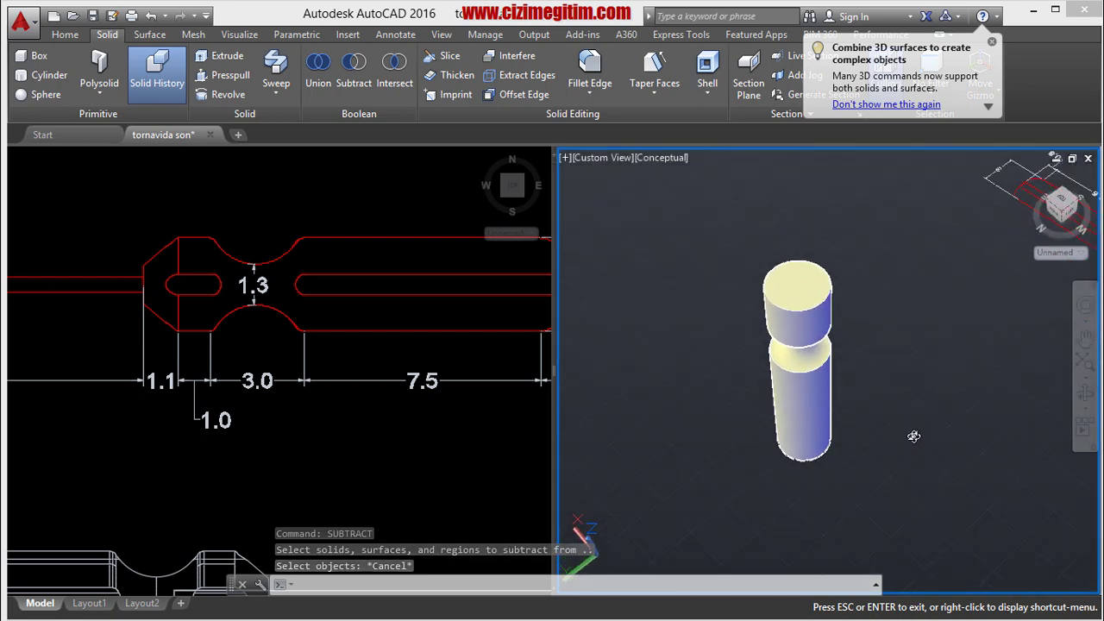
scroll(850, 316, up, 2)
scroll(845, 371, up, 2)
scroll(805, 345, up, 2)
shift+middle_drag(804, 345, 812, 337)
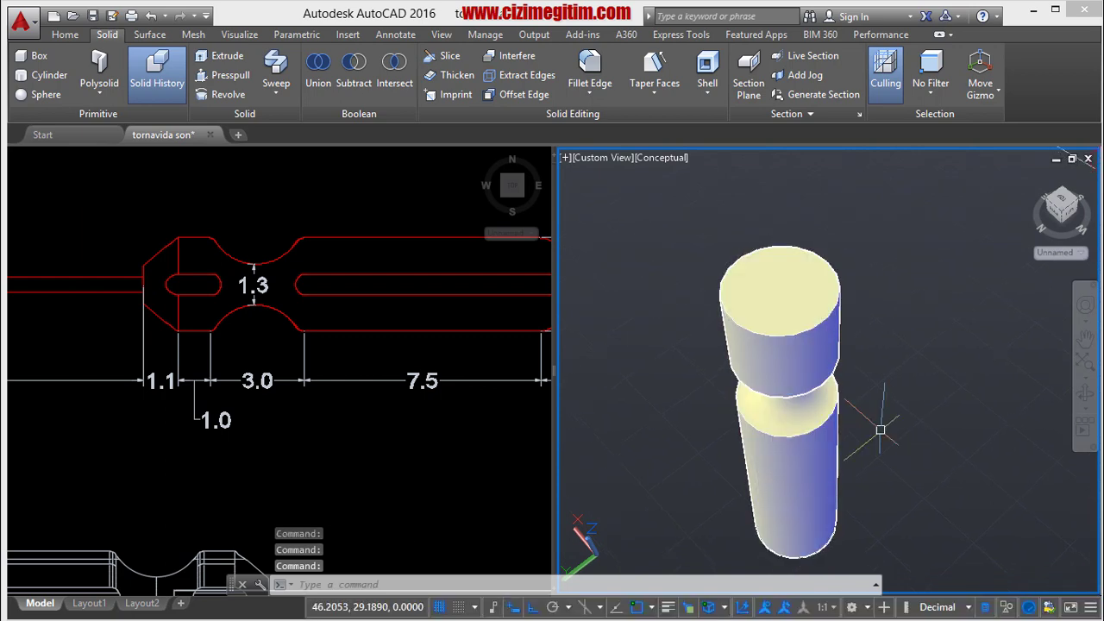
shift+middle_drag(879, 426, 882, 384)
shift+middle_drag(767, 427, 427, 390)
click(427, 390)
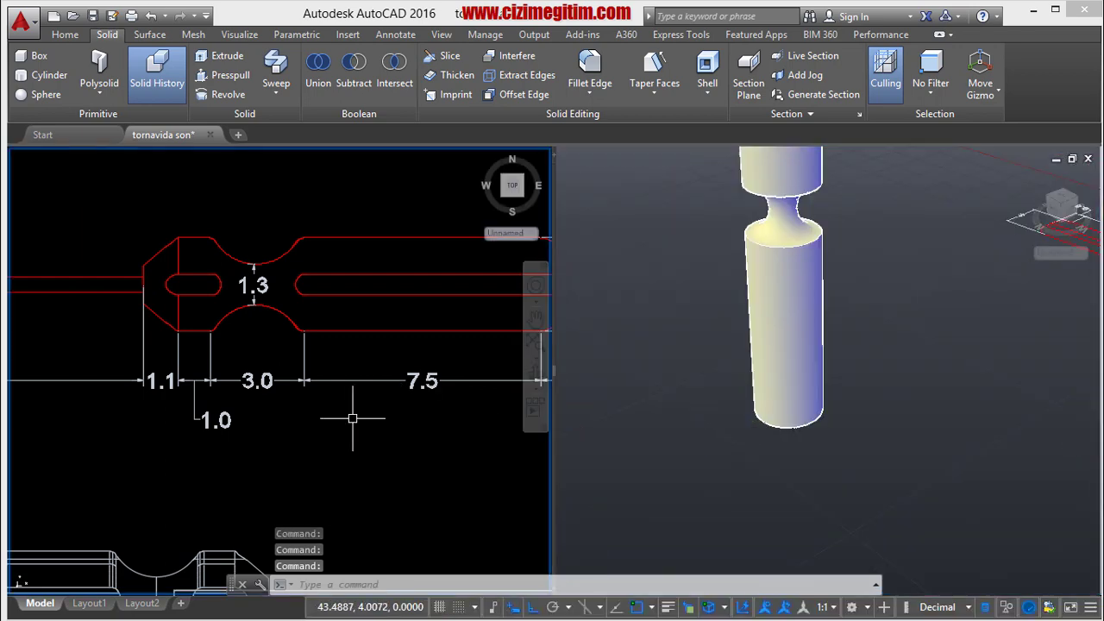
scroll(352, 420, down, 3)
middle_drag(351, 419, 359, 379)
scroll(359, 379, up, 3)
scroll(358, 380, down, 2)
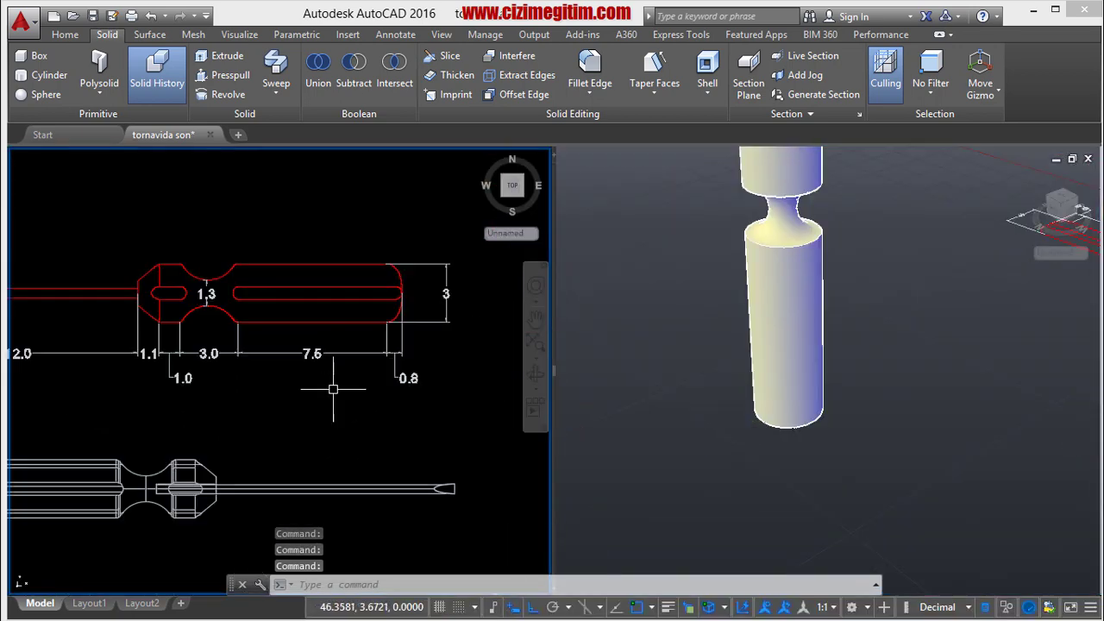
scroll(359, 380, down, 2)
middle_drag(155, 431, 222, 424)
scroll(88, 428, up, 6)
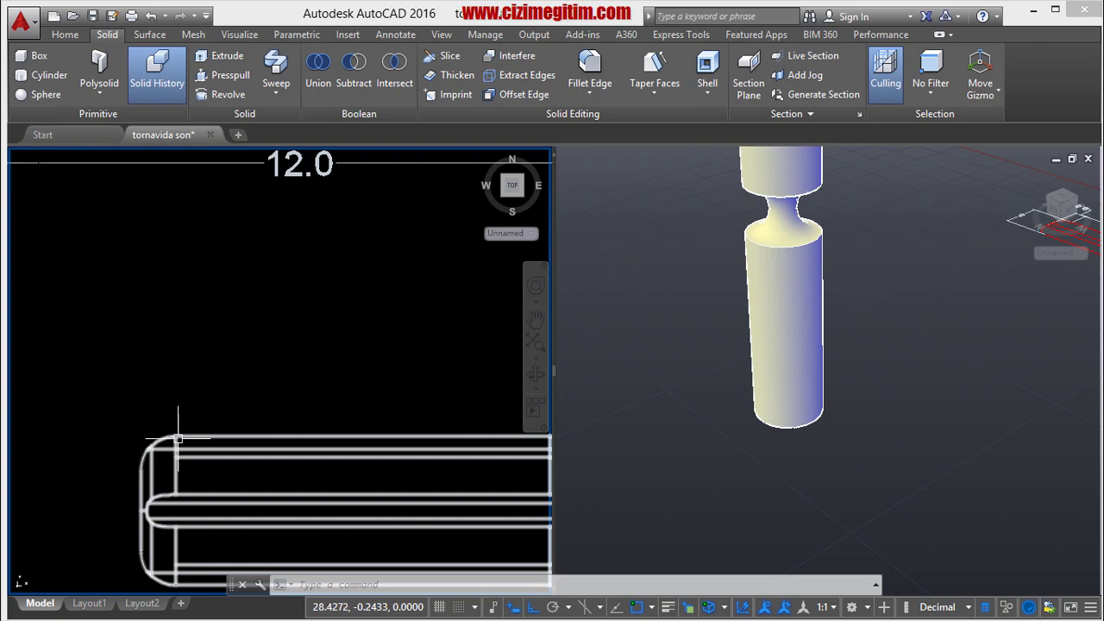
click(843, 490)
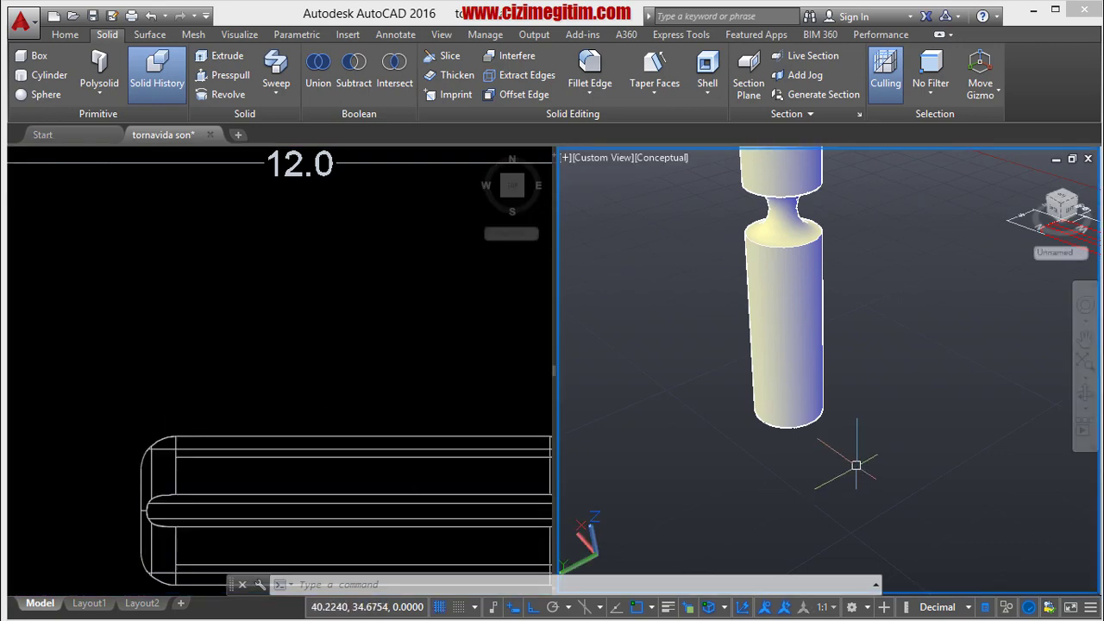
scroll(845, 380, down, 4)
mouse_move(850, 352)
shift+middle_down()
mouse_move(779, 345)
mouse_move(843, 325)
mouse_move(845, 407)
mouse_move(833, 382)
shift+middle_up()
scroll(845, 407, up, 2)
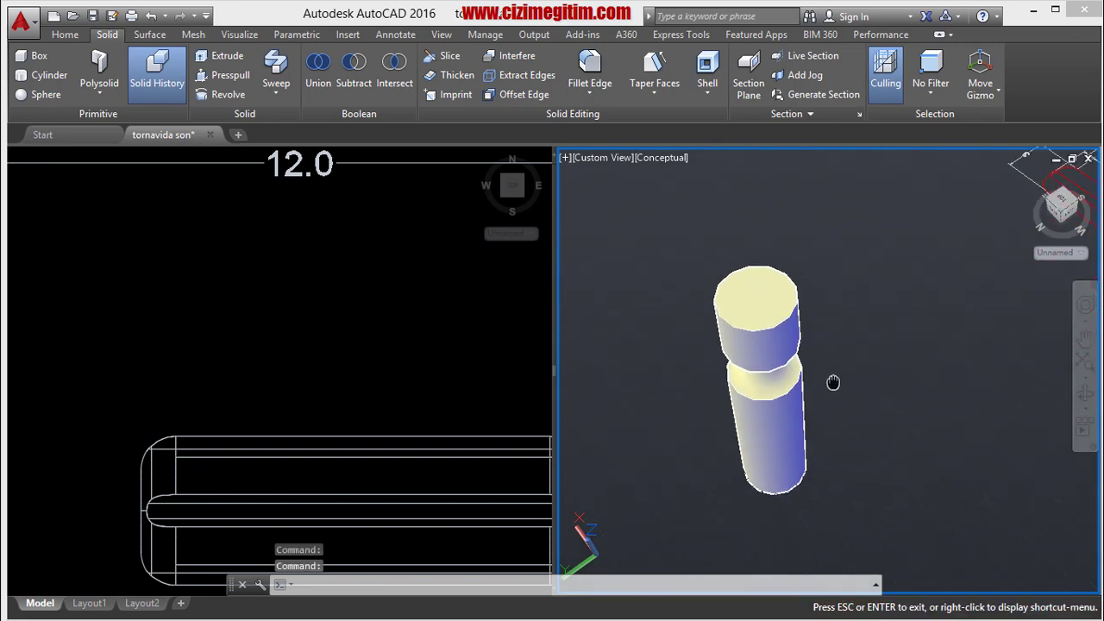
Start Fillet Edge and select the handle's bottom circular edge.
click(594, 76)
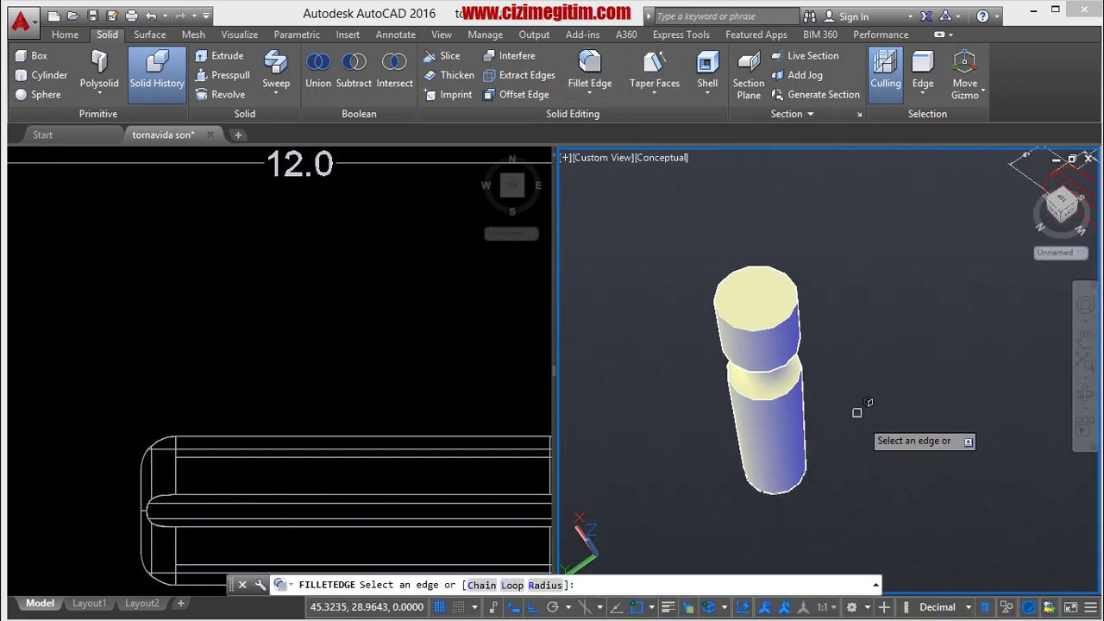
middle_drag(873, 496, 859, 415)
scroll(858, 415, up, 3)
scroll(770, 453, up, 2)
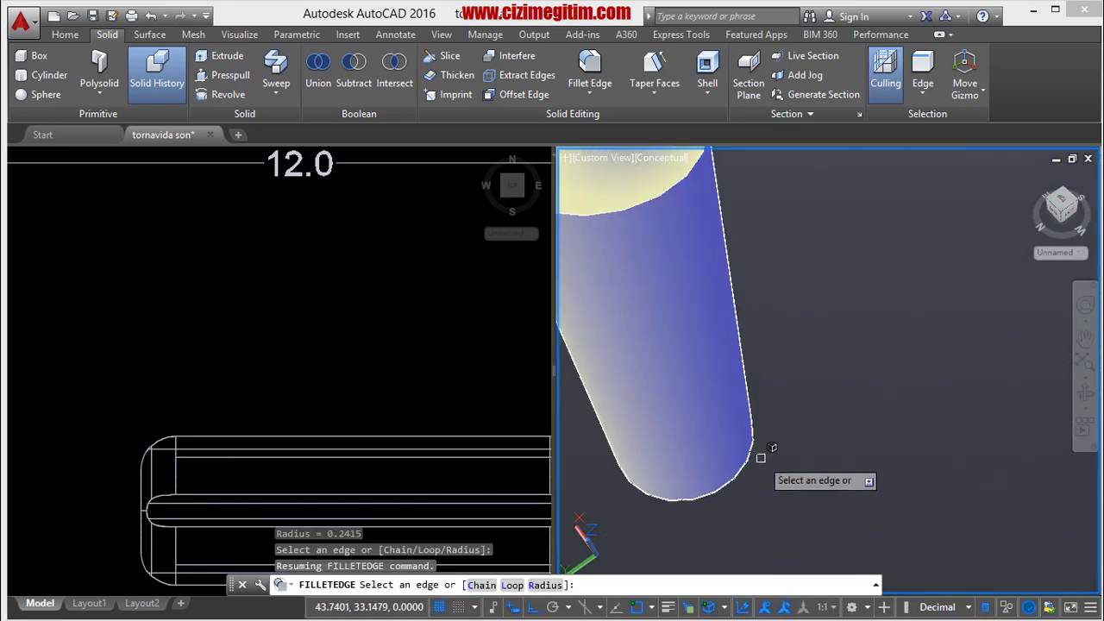
click(747, 466)
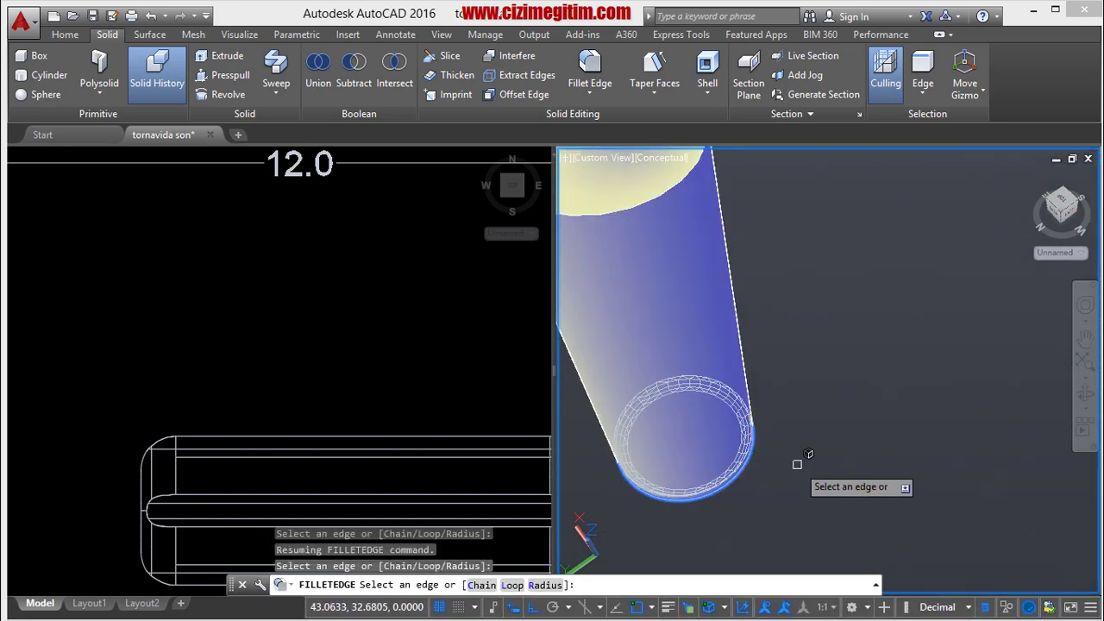
right_click(796, 446)
click(801, 457)
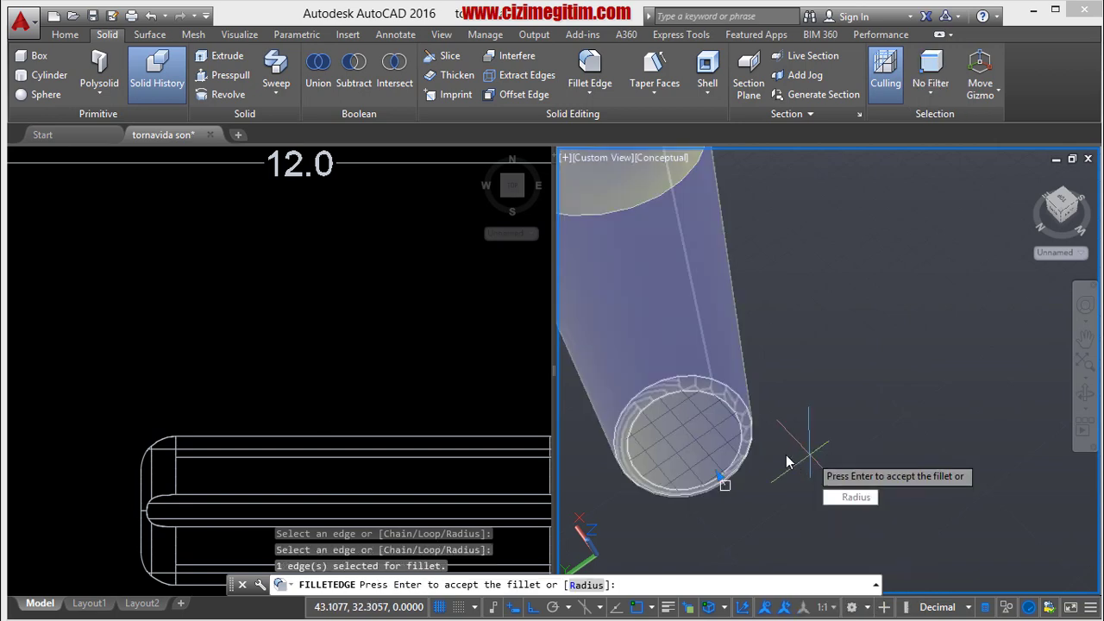
Set the fillet radius to 0.3 and apply it to the bottom edge.
mouse_move(750, 417)
shift+middle_down()
mouse_move(783, 289)
mouse_move(778, 382)
mouse_move(778, 254)
shift+middle_up()
mouse_move(739, 406)
middle_down()
mouse_move(702, 365)
mouse_move(723, 338)
mouse_move(819, 444)
middle_up()
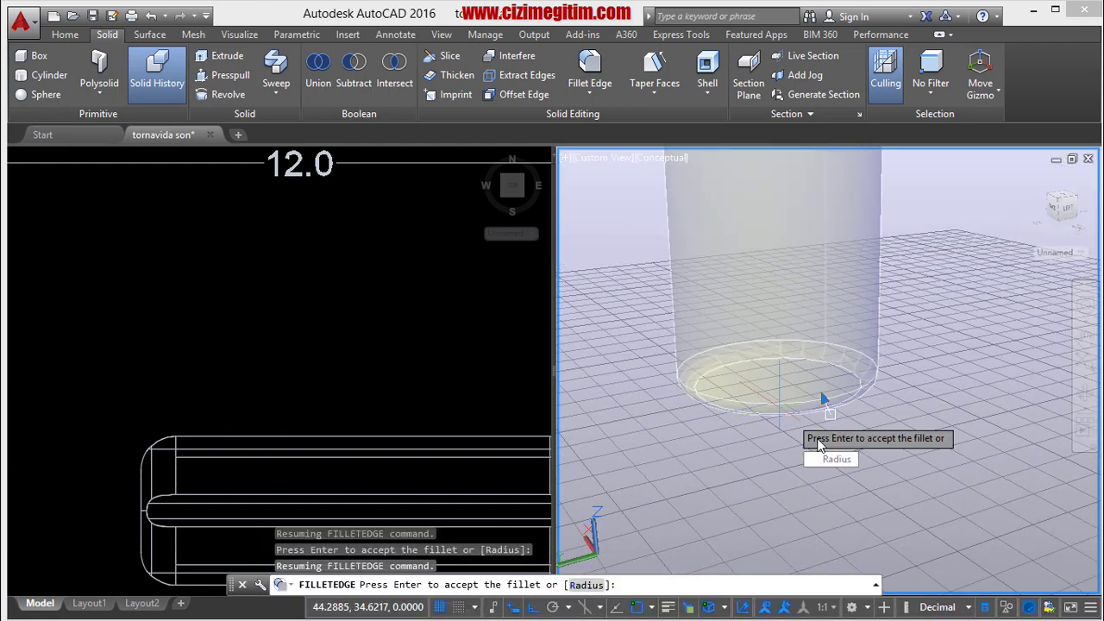
click(831, 461)
text(.3)
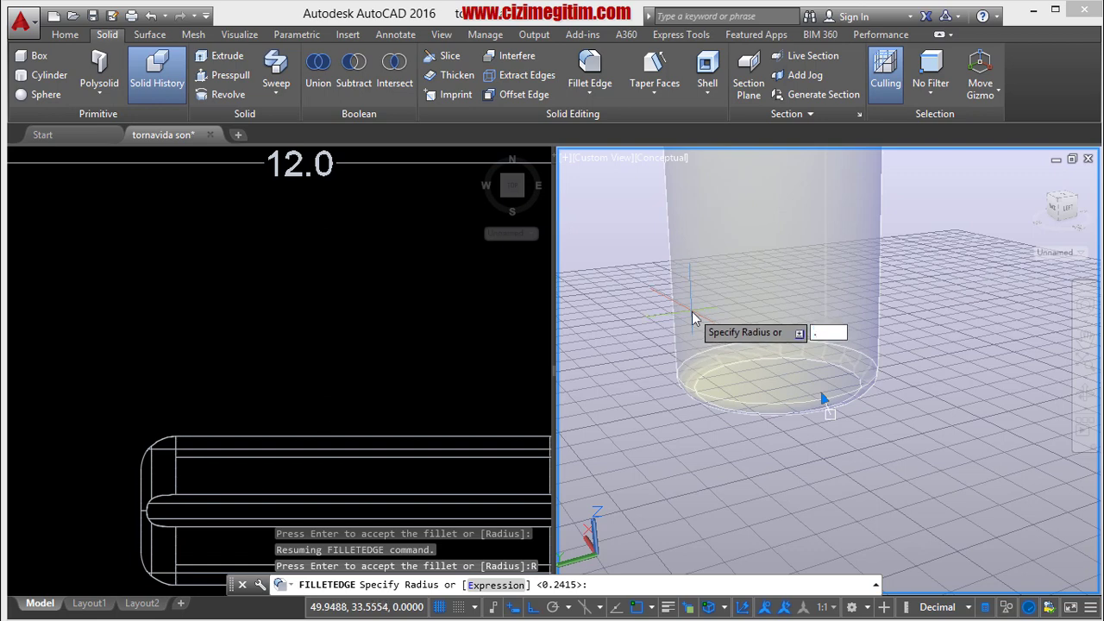
key(Return)
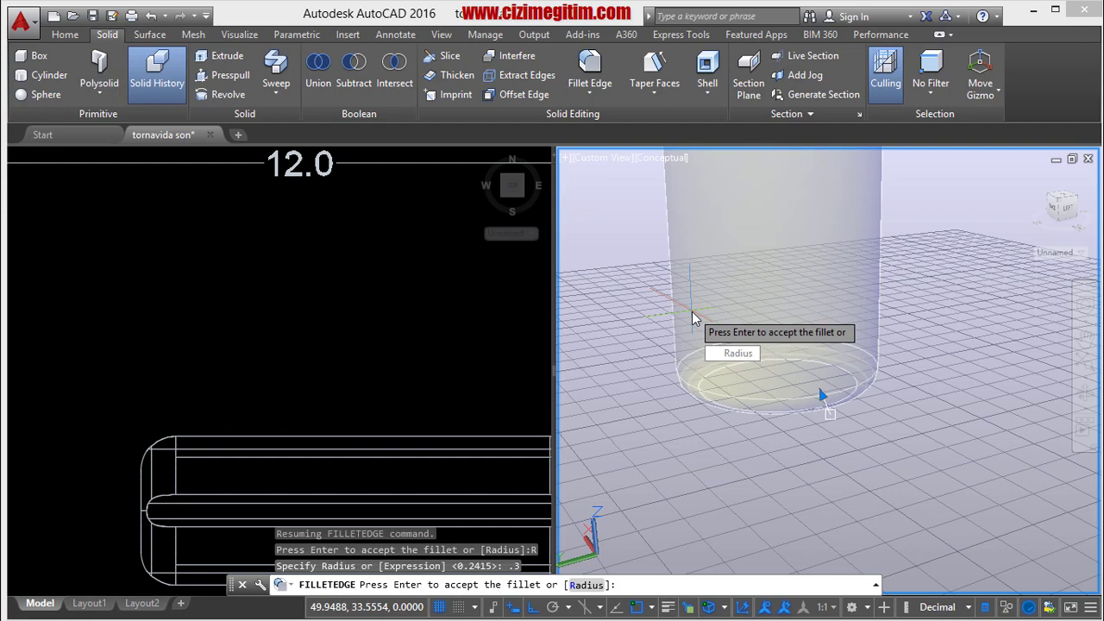
key(Return)
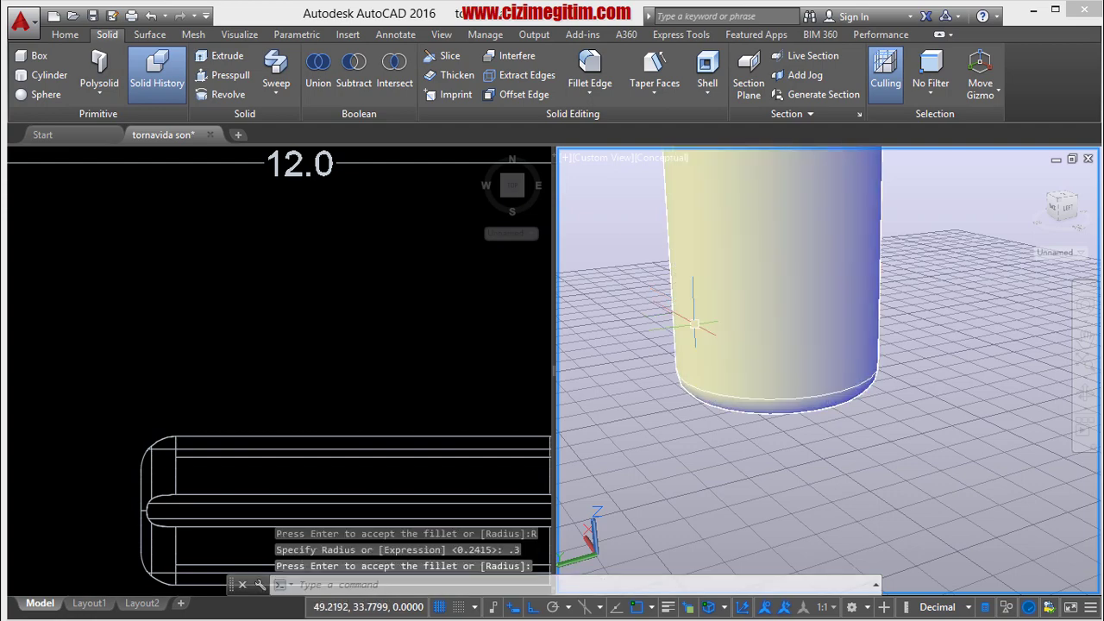
mouse_move(690, 316)
shift+middle_down()
mouse_move(691, 261)
mouse_move(690, 300)
mouse_move(653, 339)
shift+middle_up()
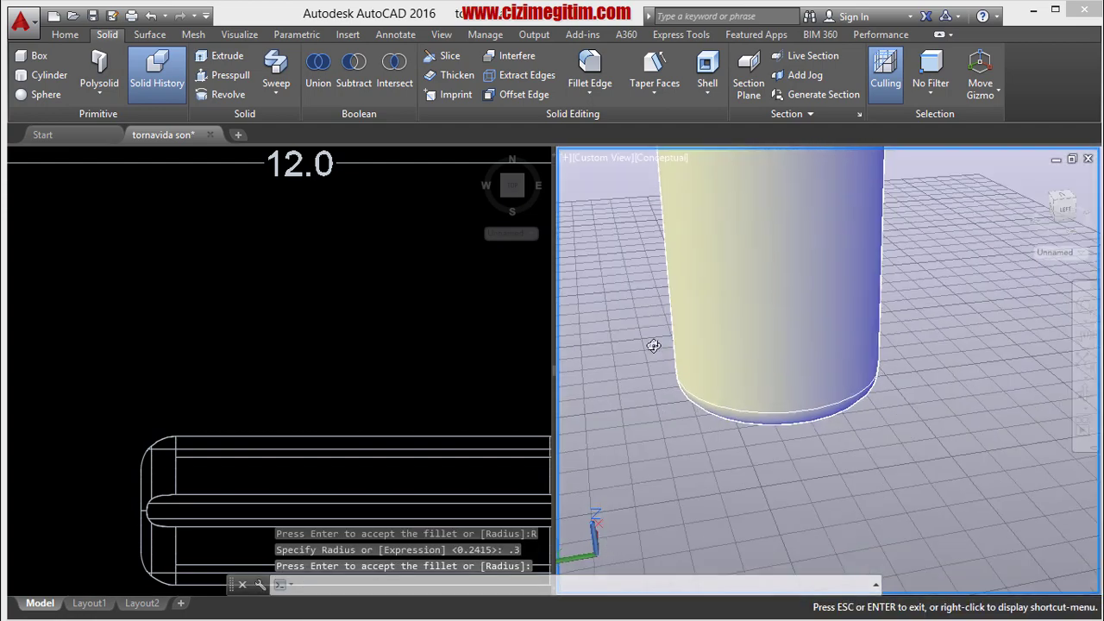
mouse_move(865, 369)
middle_down()
mouse_move(719, 394)
mouse_move(833, 287)
middle_up()
scroll(833, 287, down, 3)
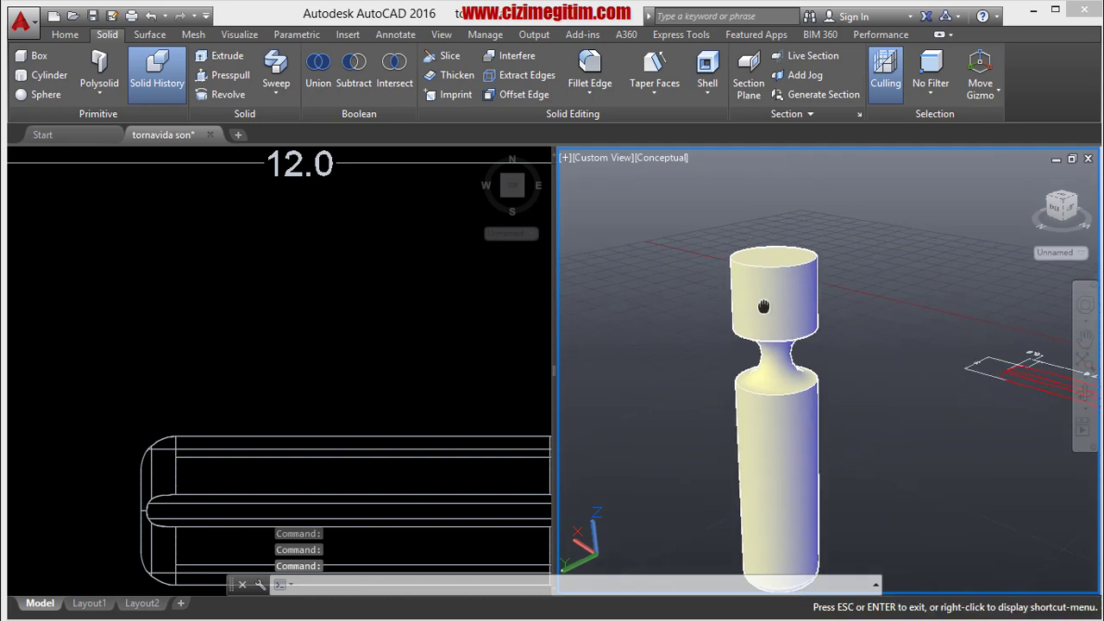
scroll(764, 301, up, 3)
Fillet the edge where the upper part meets the neck with radius 0.2.
scroll(788, 345, up, 2)
middle_drag(788, 345, 765, 457)
key(Escape)
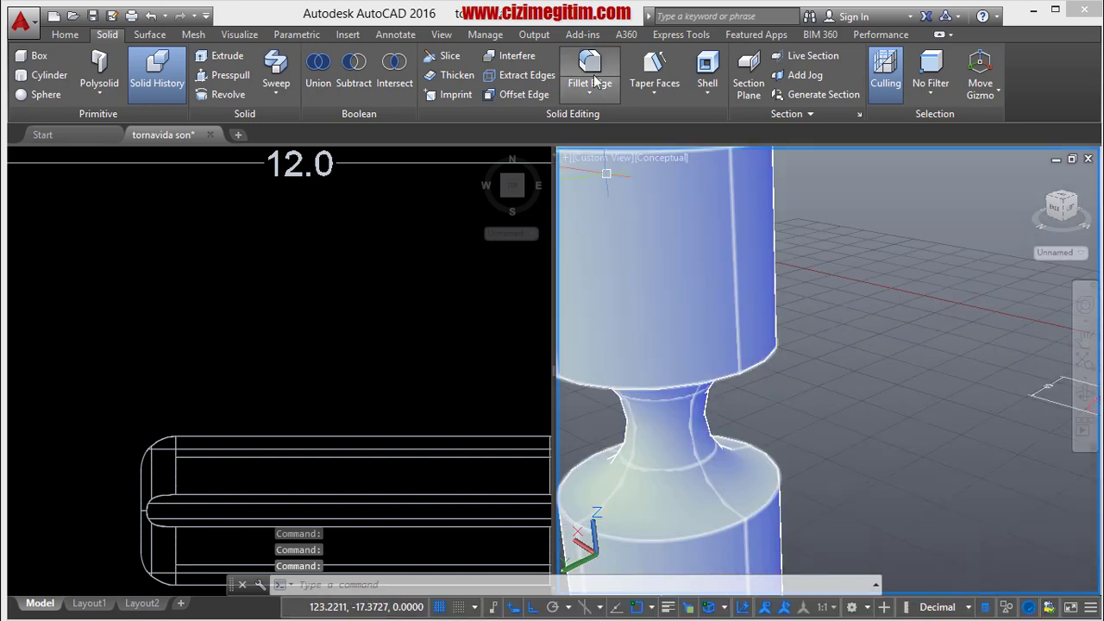
click(589, 73)
mouse_move(778, 366)
shift+middle_down()
mouse_move(795, 350)
mouse_move(818, 357)
shift+middle_up()
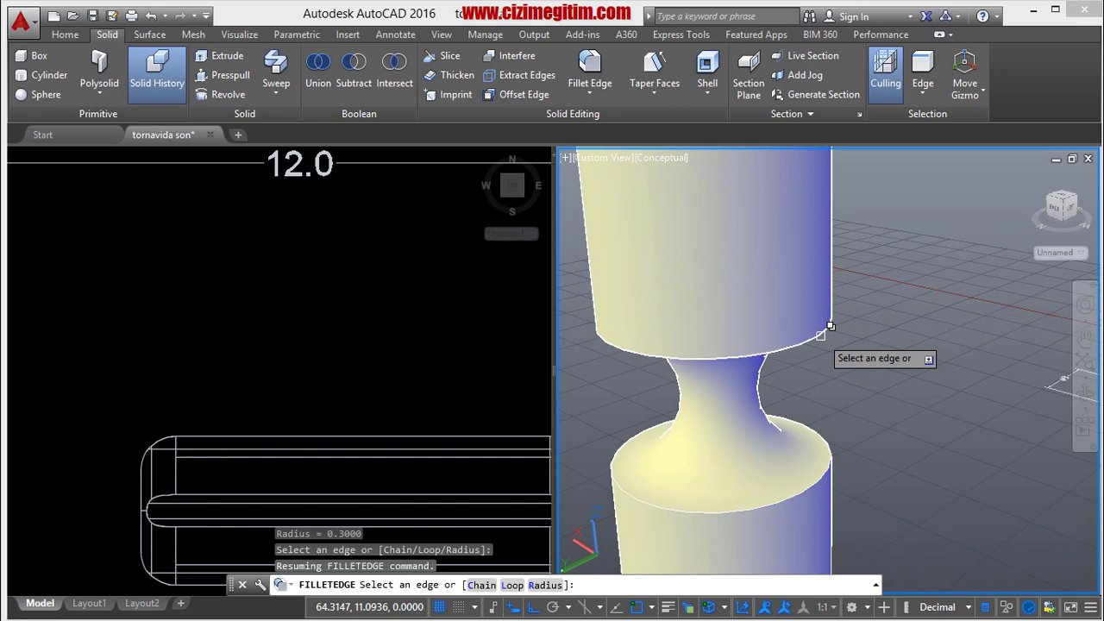
click(829, 326)
click(878, 394)
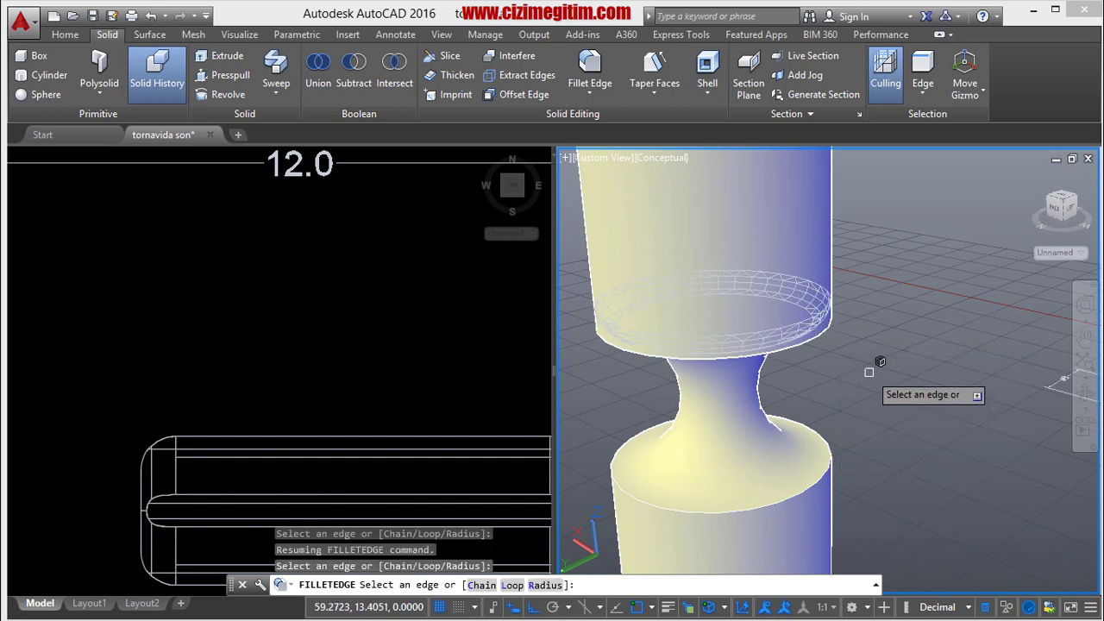
click(543, 584)
text(.2)
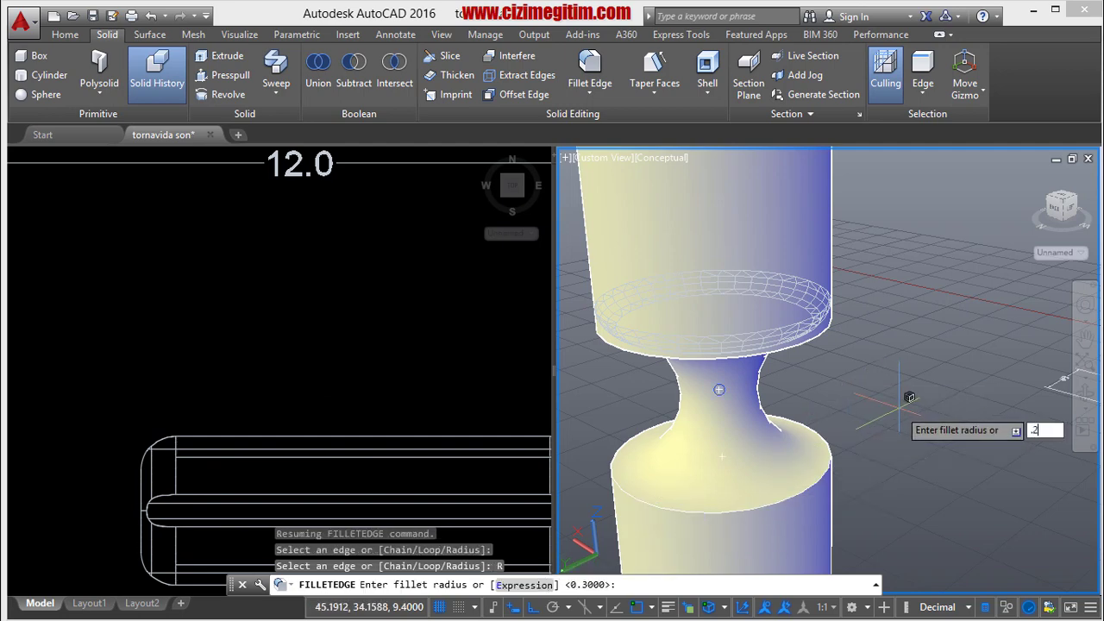
key(Return)
key(Return)
key(Return)
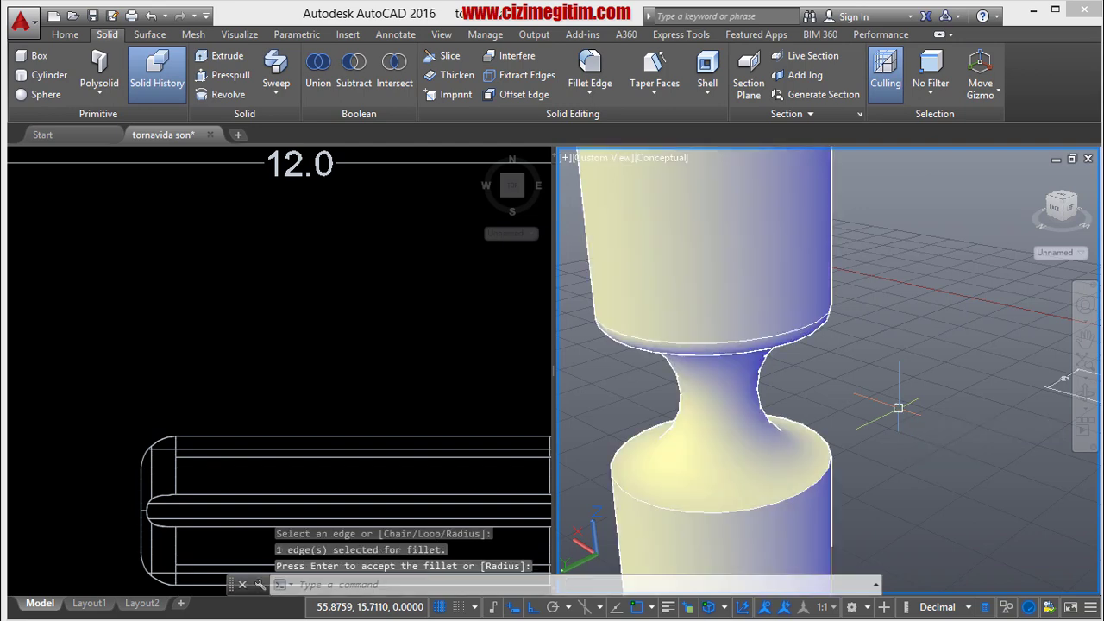
Fillet the lower neck edge with the same 0.2 radius.
right_click(898, 408)
click(997, 125)
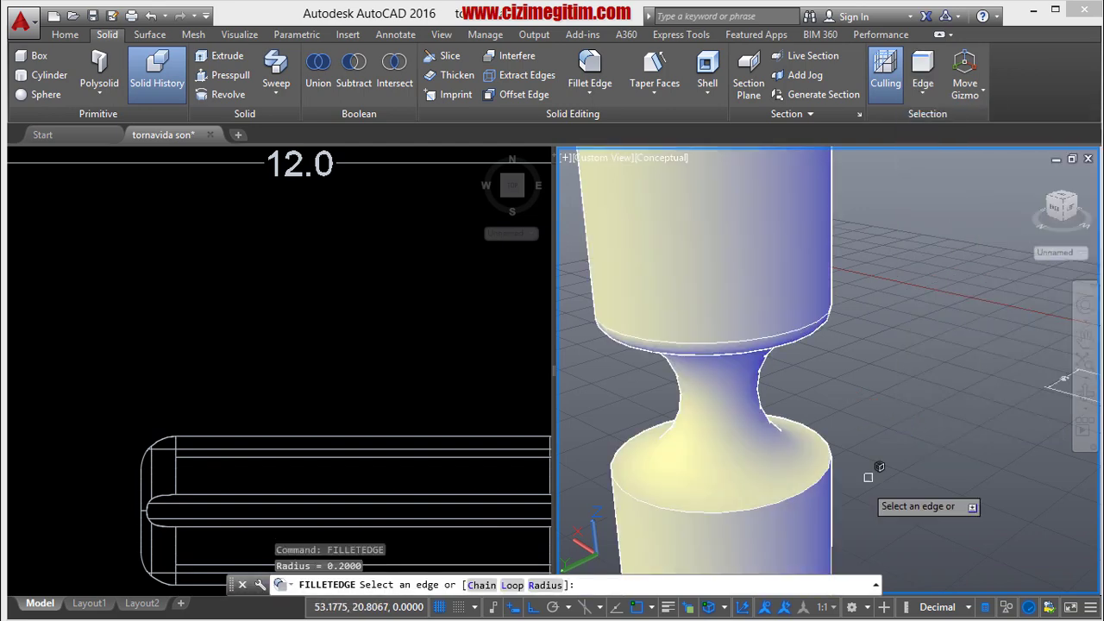
click(829, 465)
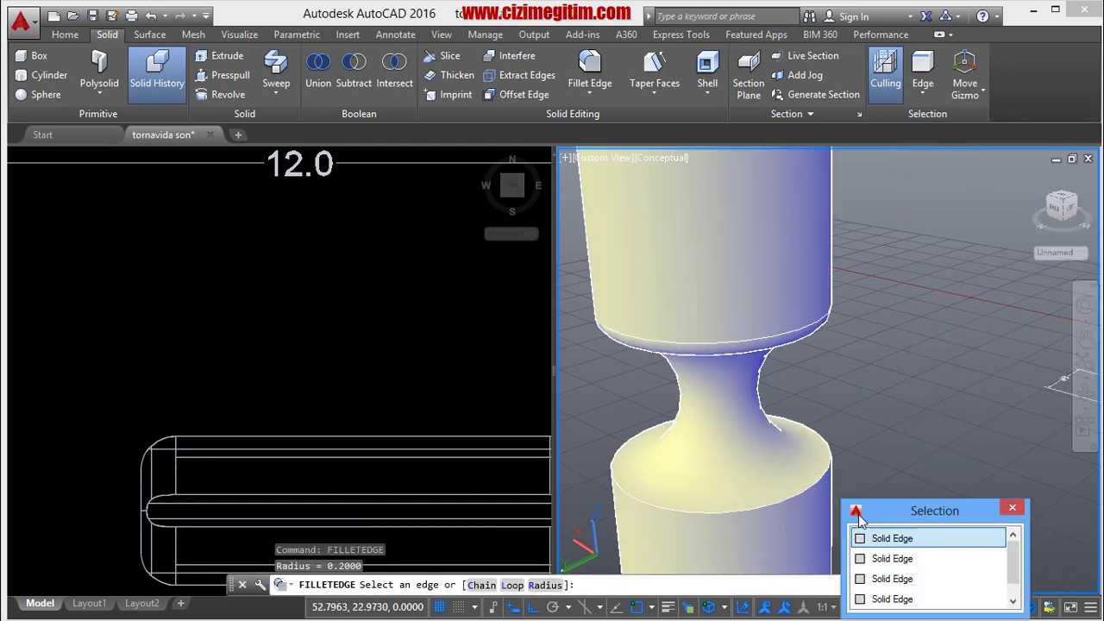
click(878, 538)
right_click(887, 427)
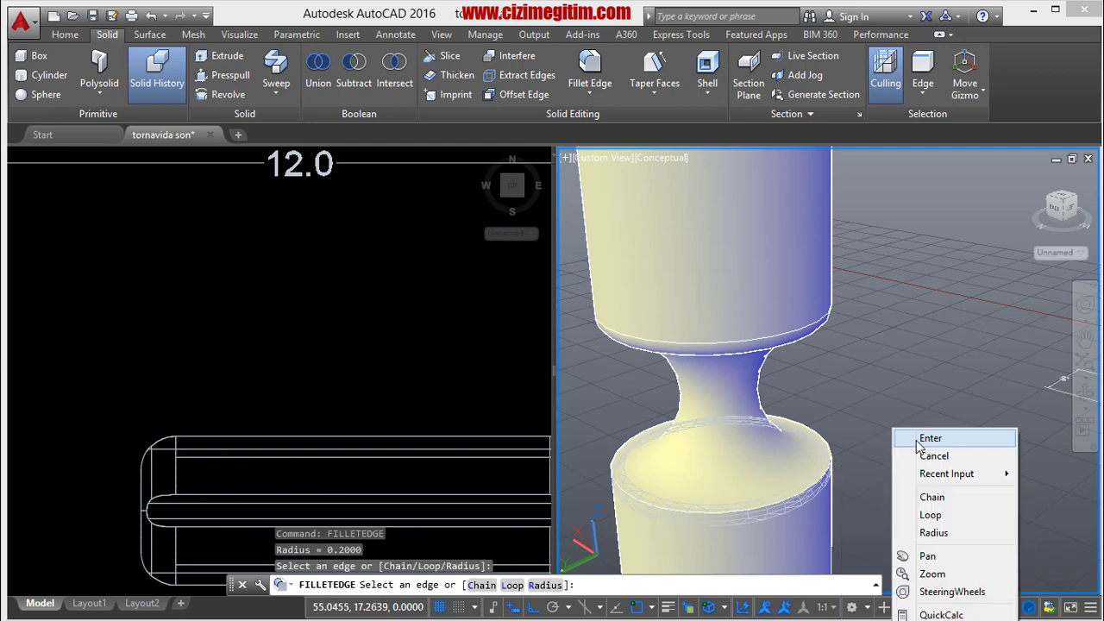
click(916, 438)
right_click(912, 418)
click(919, 422)
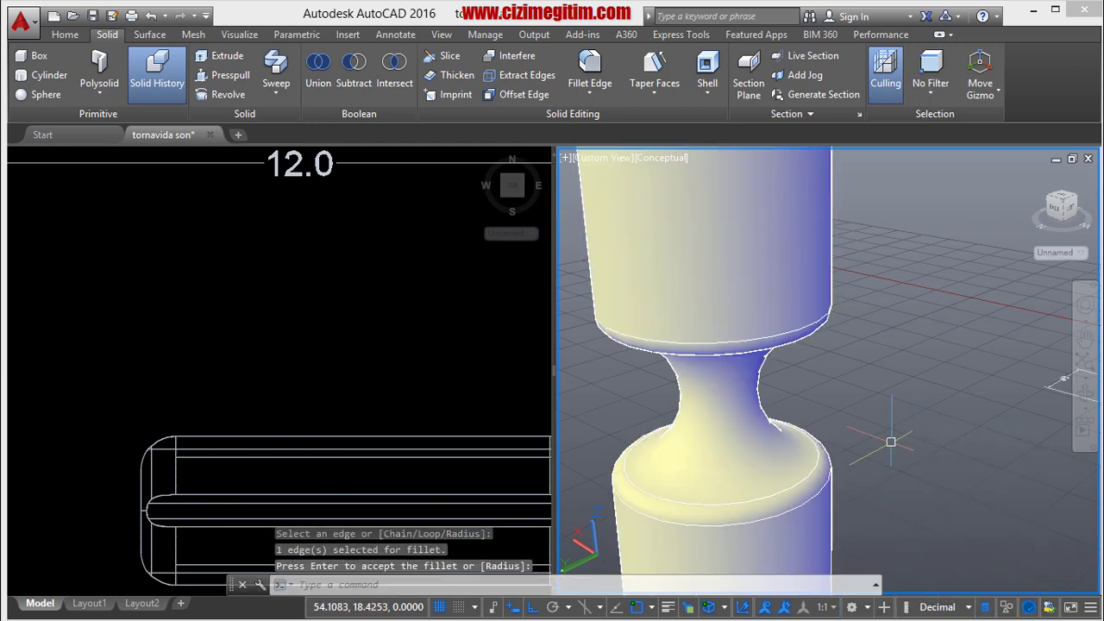
scroll(862, 414, down, 3)
mouse_move(841, 349)
middle_down()
mouse_move(858, 414)
mouse_move(868, 362)
middle_up()
scroll(841, 397, down, 3)
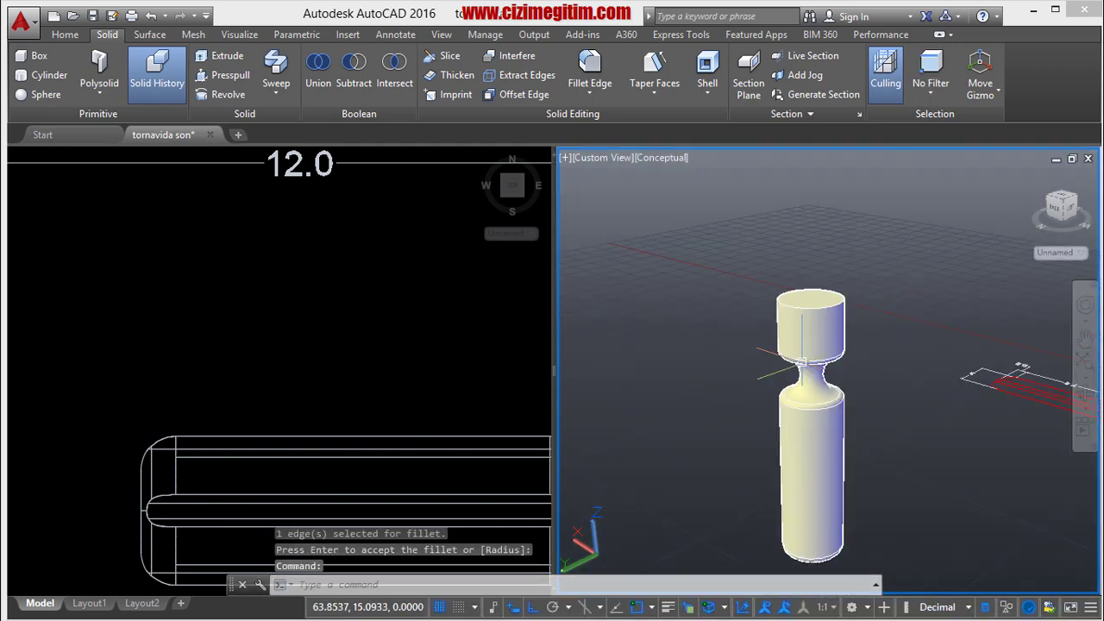
click(431, 345)
Pan and zoom the top view onto the screwdriver tip outline.
scroll(371, 365, down, 3)
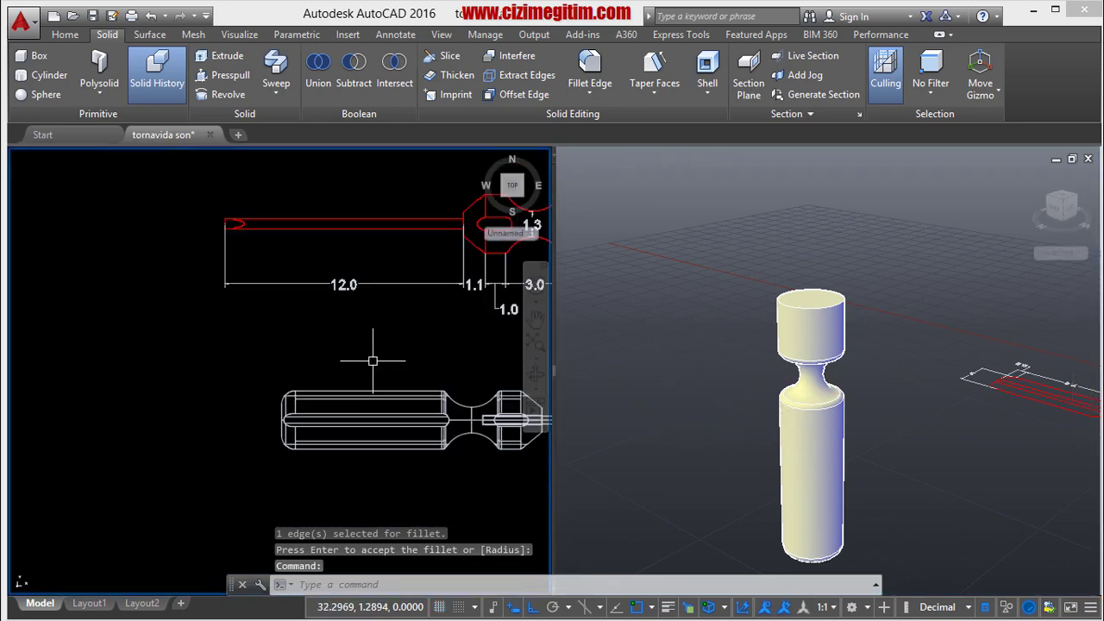
mouse_move(371, 365)
middle_down()
mouse_move(285, 375)
mouse_move(219, 401)
middle_up()
scroll(258, 336, up, 2)
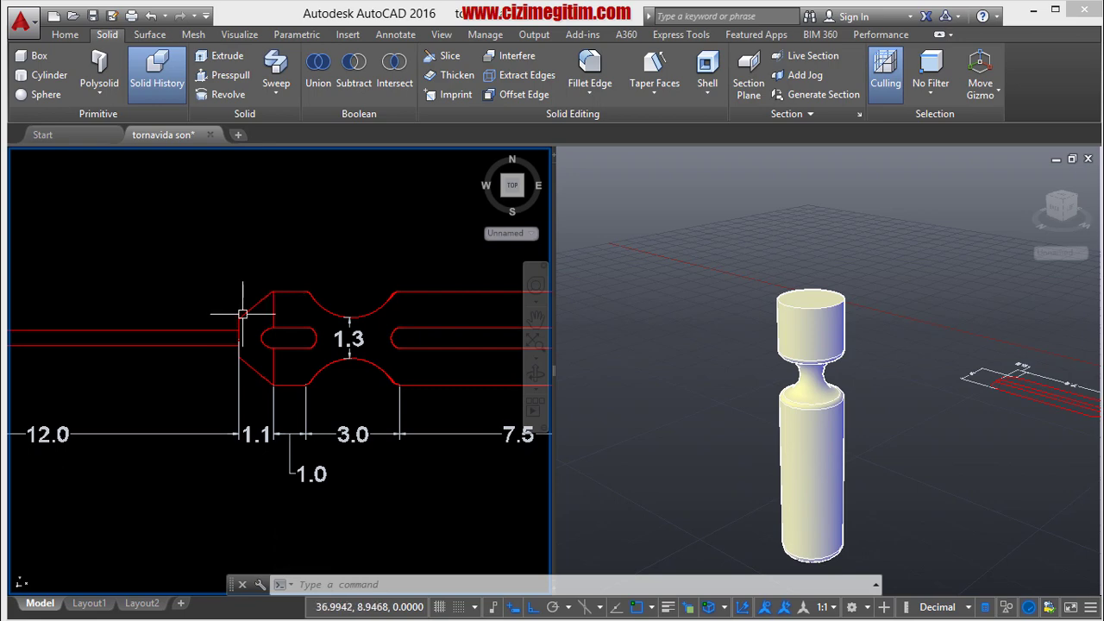
scroll(274, 286, up, 2)
scroll(266, 291, up, 3)
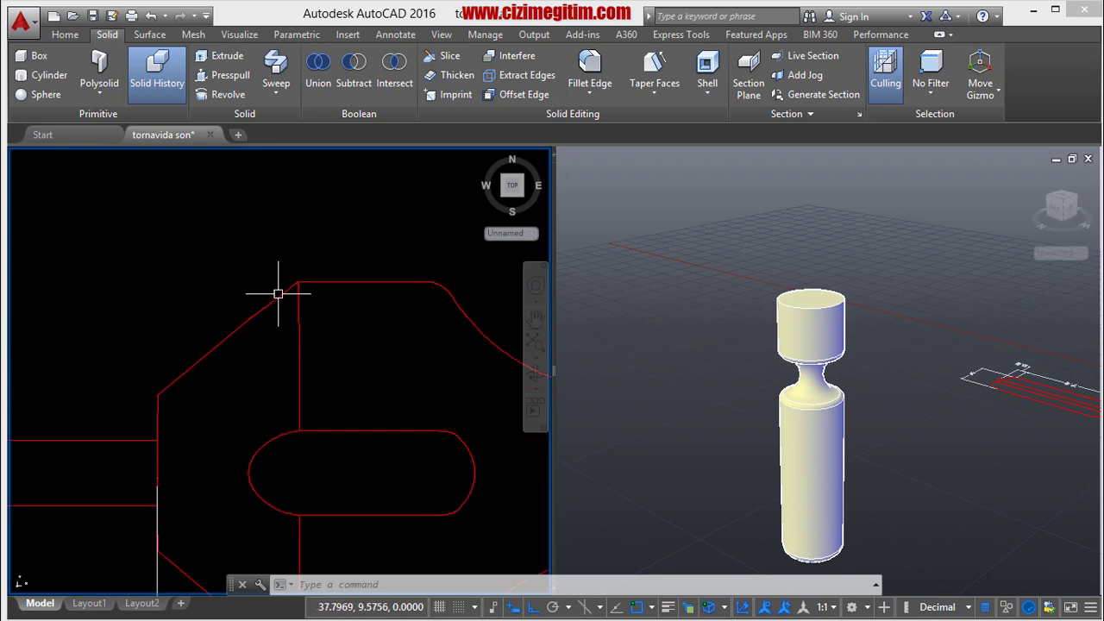
scroll(278, 291, down, 3)
middle_drag(283, 291, 299, 263)
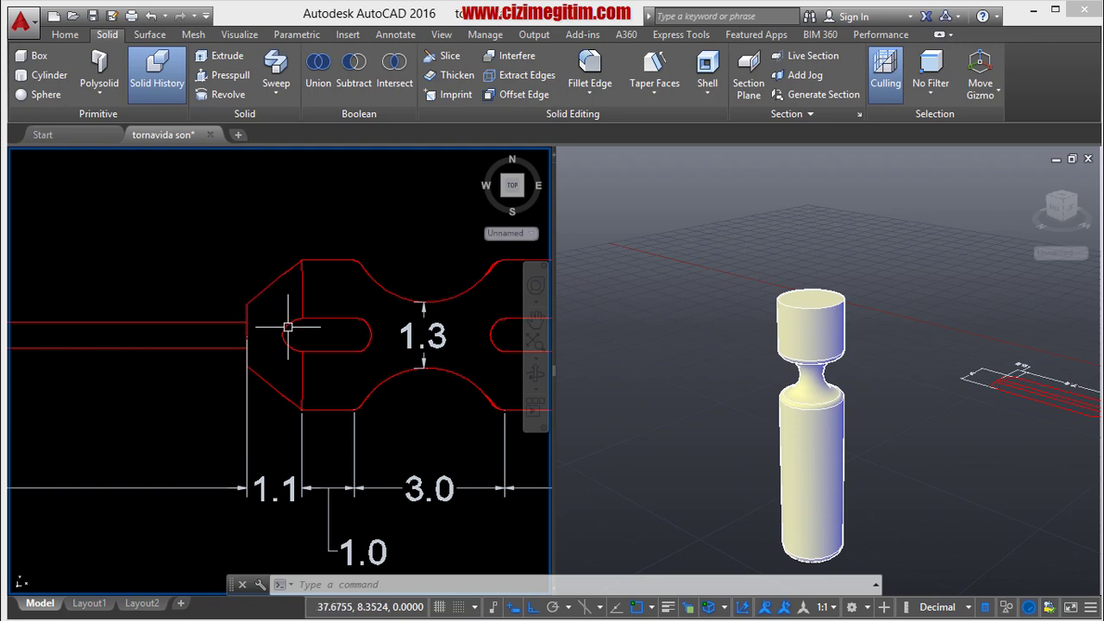
middle_drag(324, 368, 289, 359)
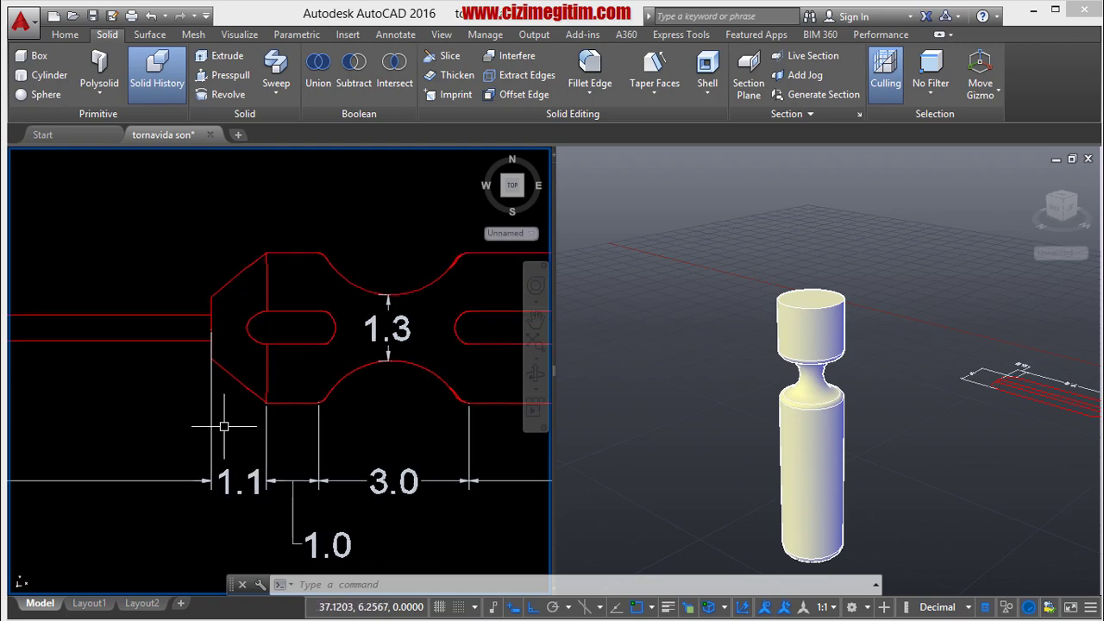
scroll(246, 404, up, 2)
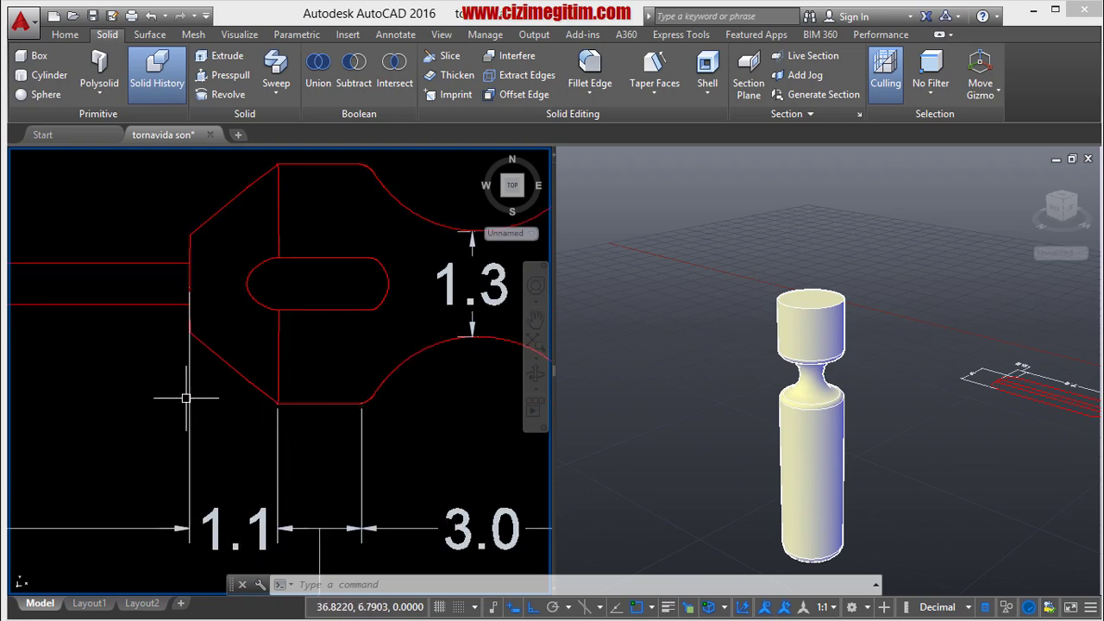
Draw a horizontal line from the outline's lower corner left to the 1.1 extension line.
text(l)
key(Return)
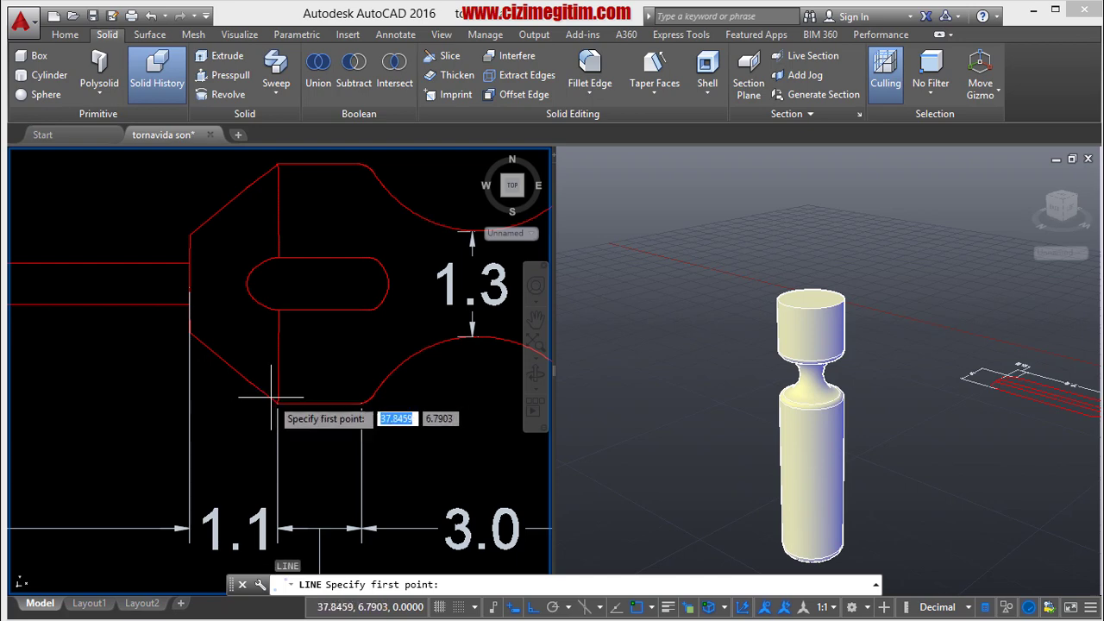
click(277, 404)
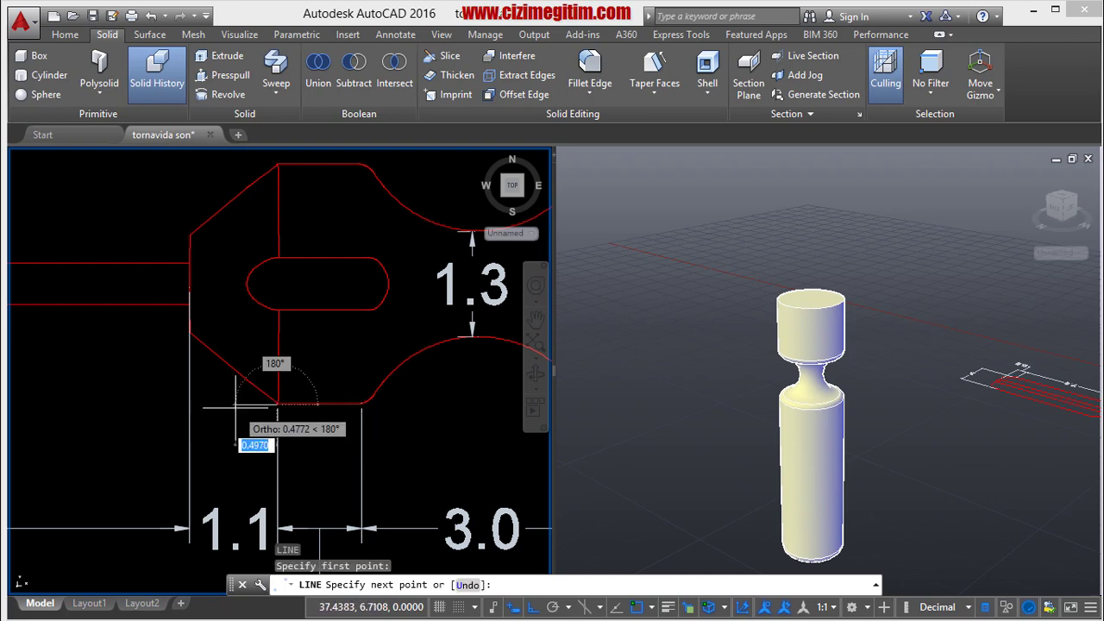
click(189, 403)
right_click(190, 402)
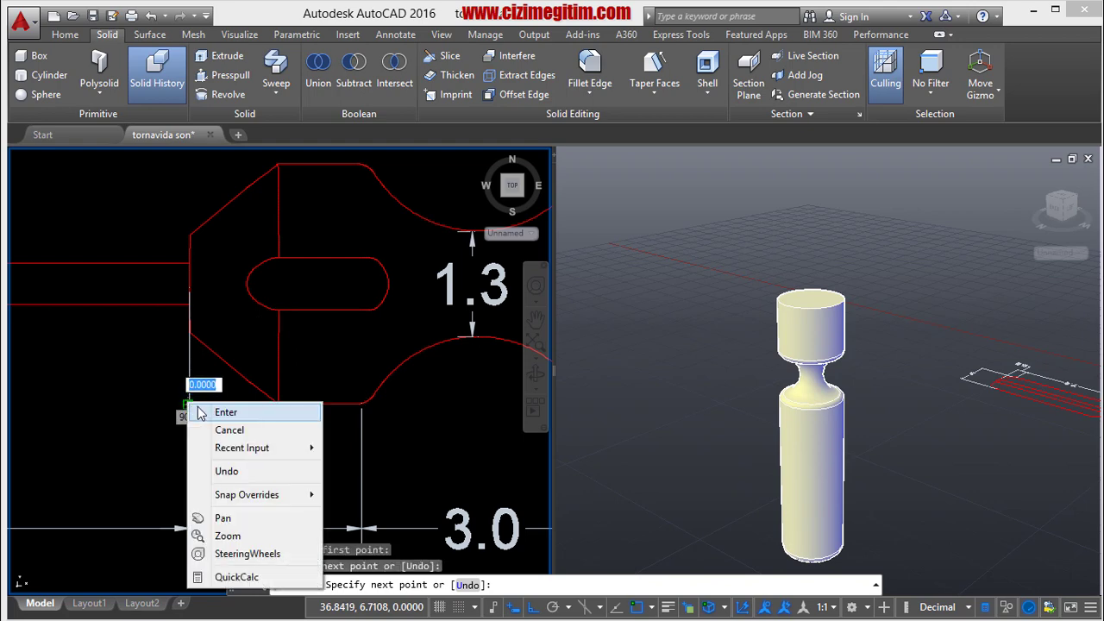
click(217, 416)
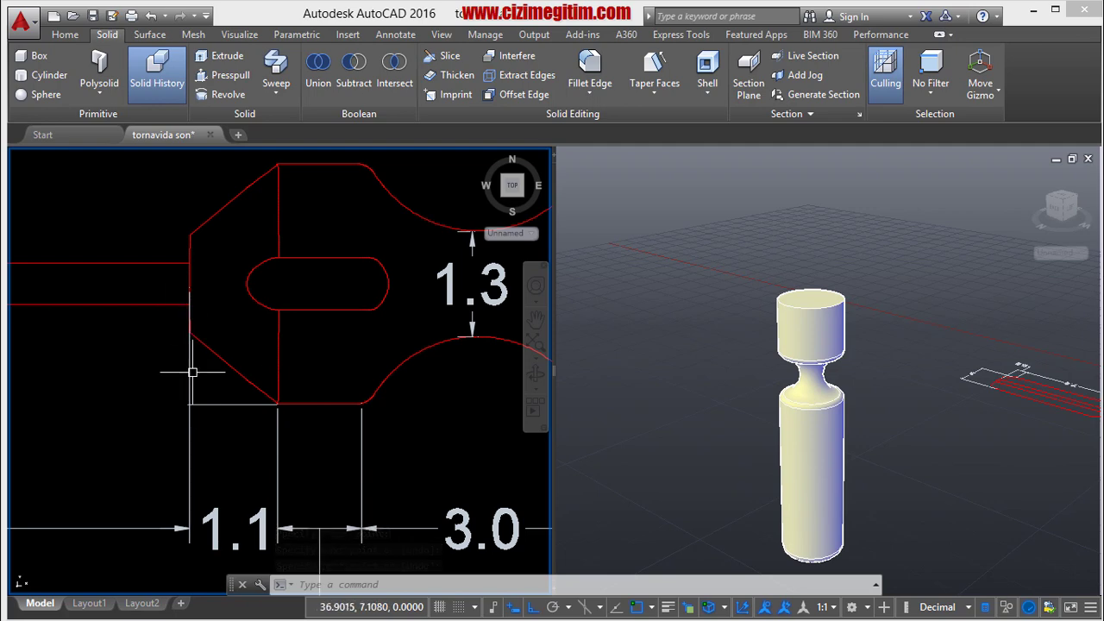
Start Chamfer Edge in the 3D view and select the shaft's top circular edge.
click(823, 308)
scroll(827, 310, up, 1)
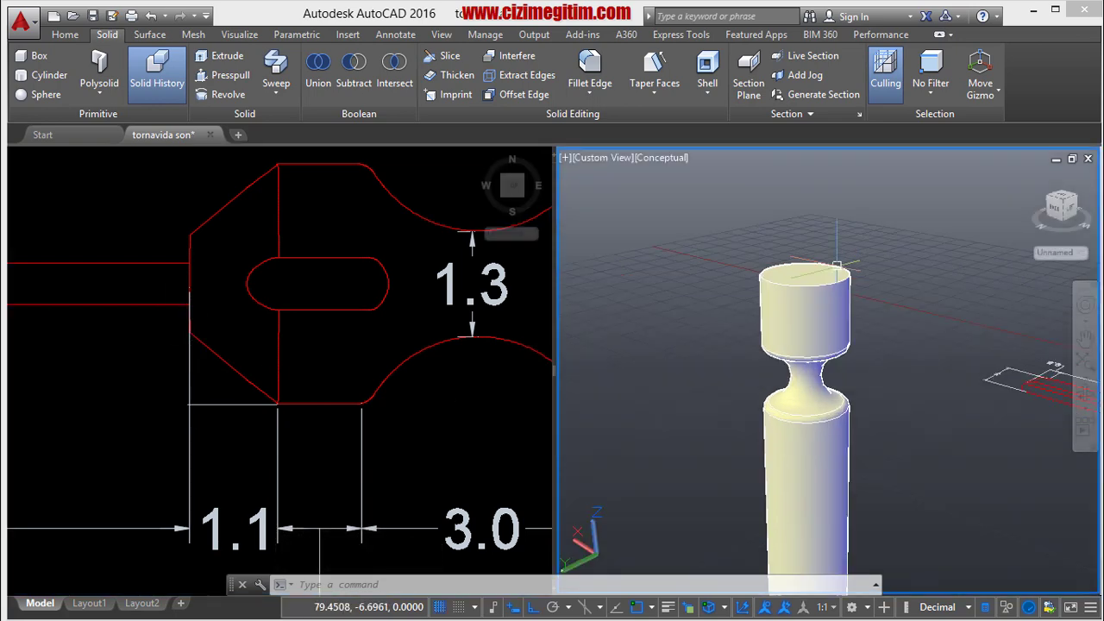
scroll(832, 312, up, 1)
scroll(835, 313, up, 2)
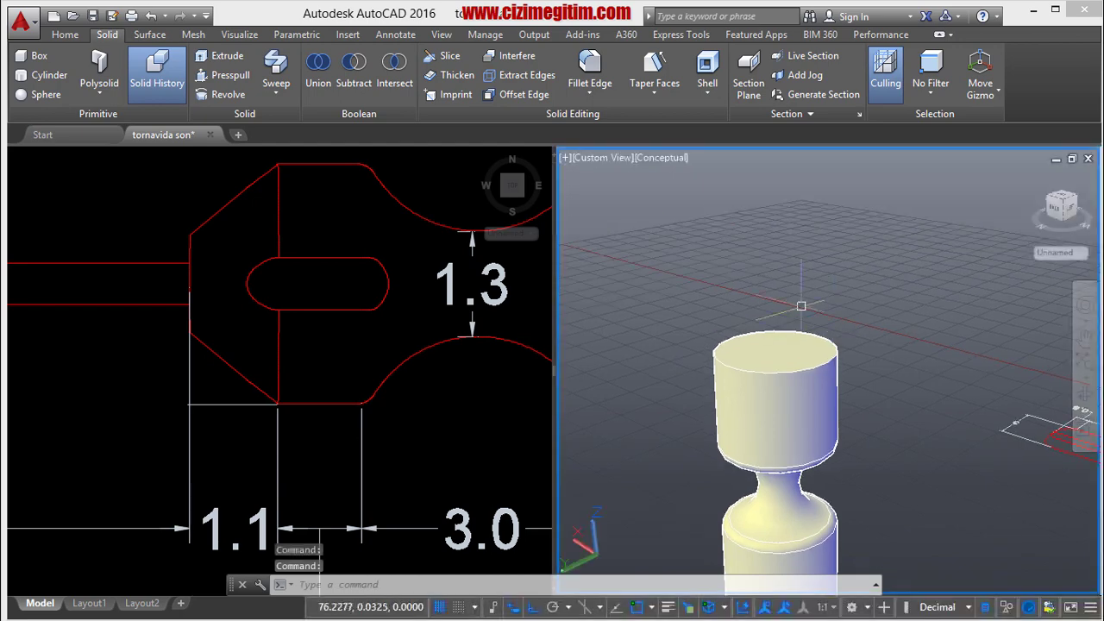
click(609, 97)
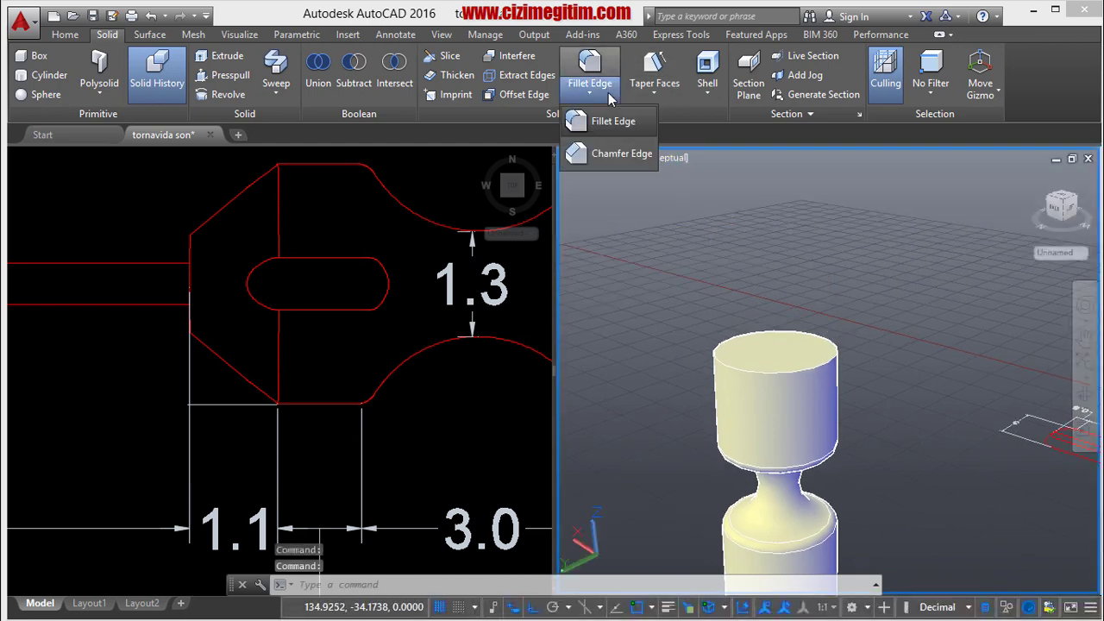
click(595, 154)
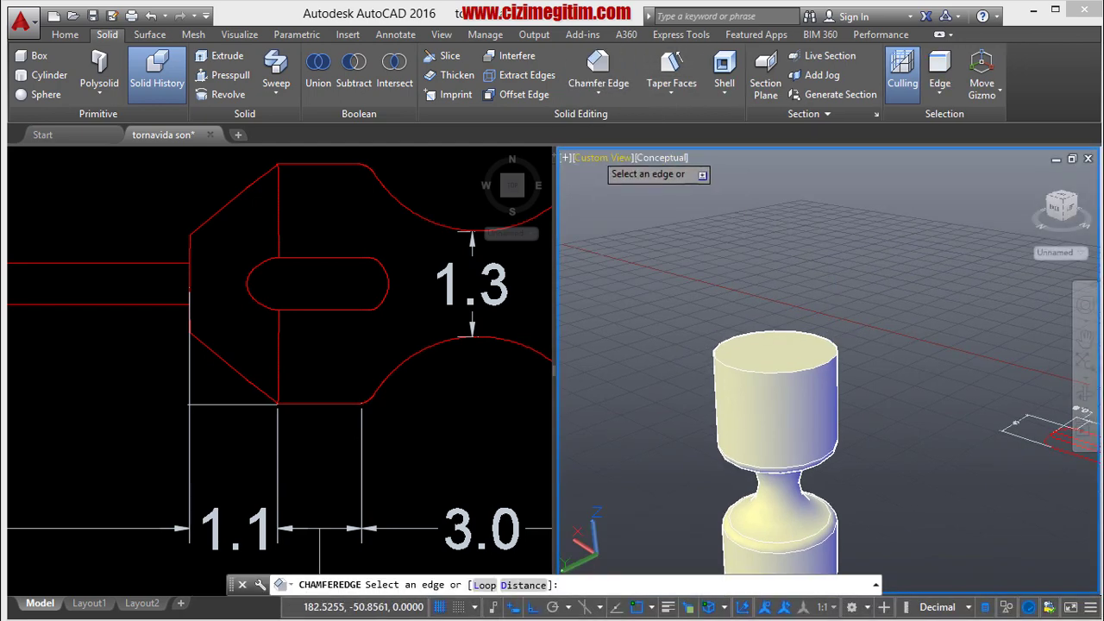
click(836, 350)
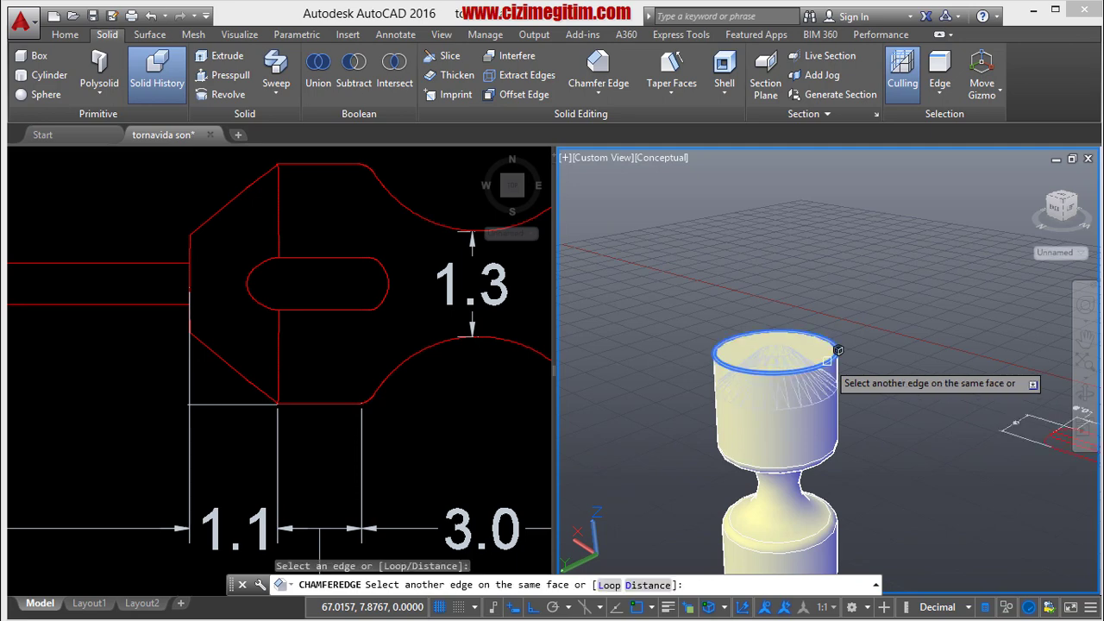
right_click(909, 336)
click(931, 347)
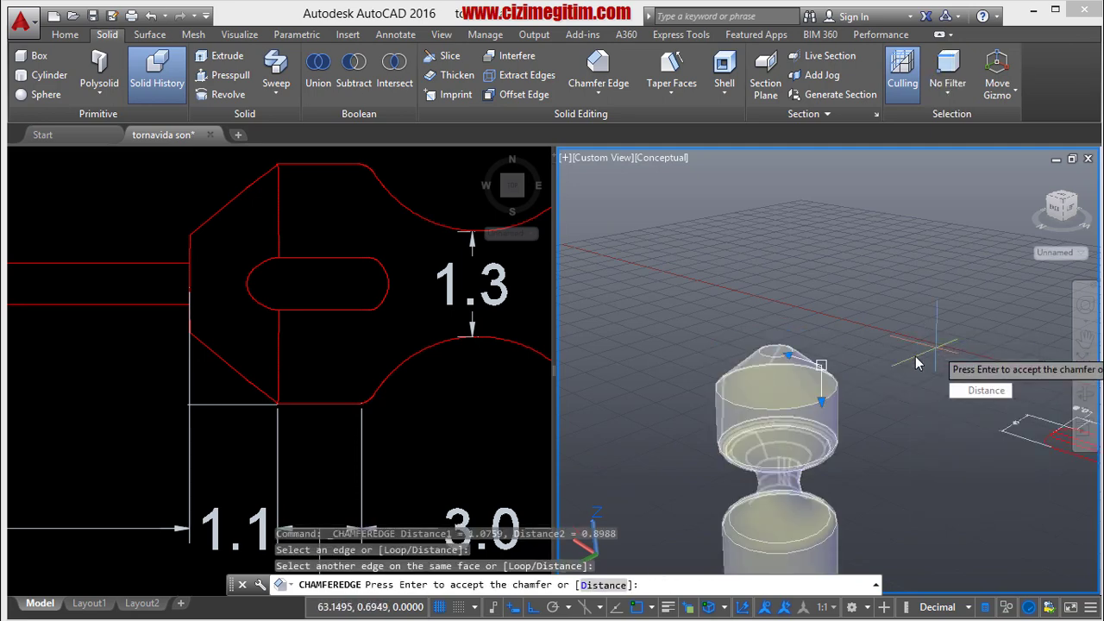
Set both chamfer distances to 1.1 and apply, forming the cone-shaped tip.
click(603, 585)
text(1.1)
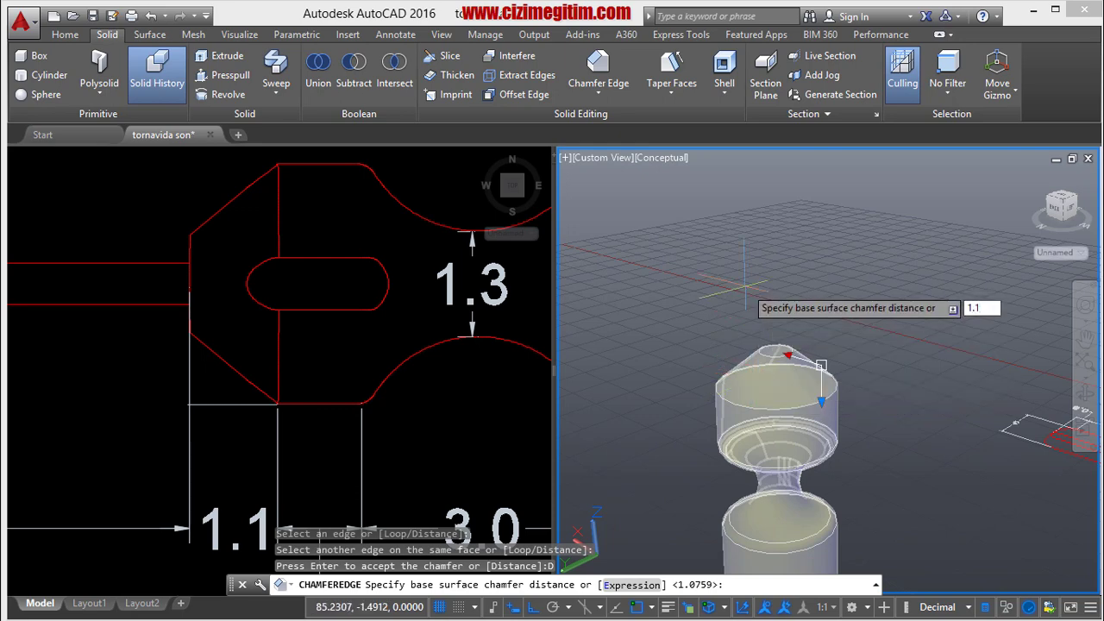
key(Return)
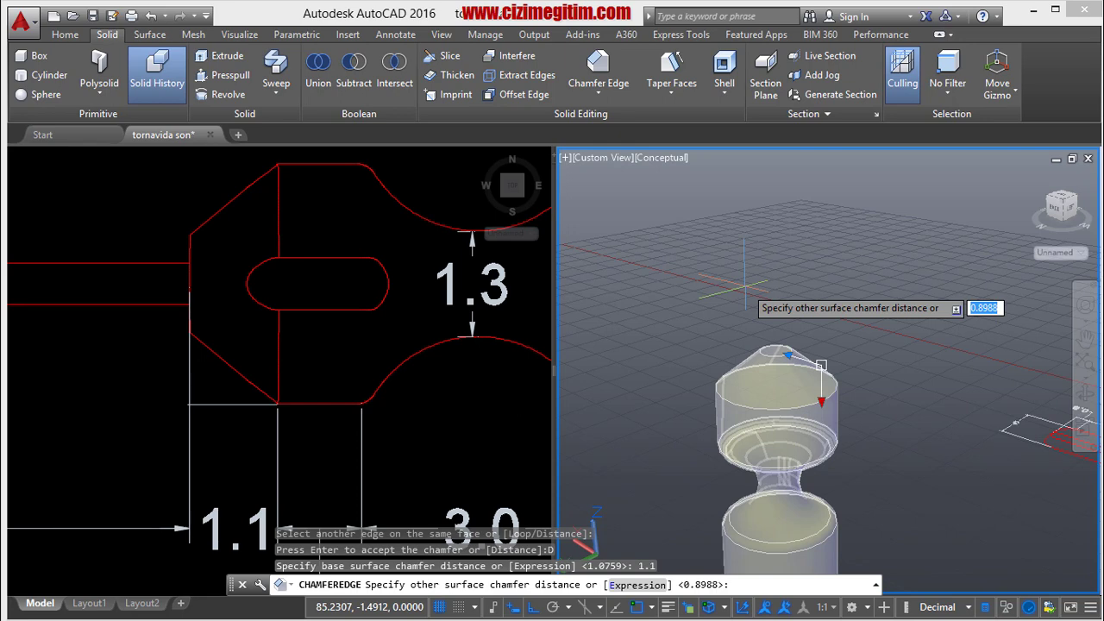
key(Return)
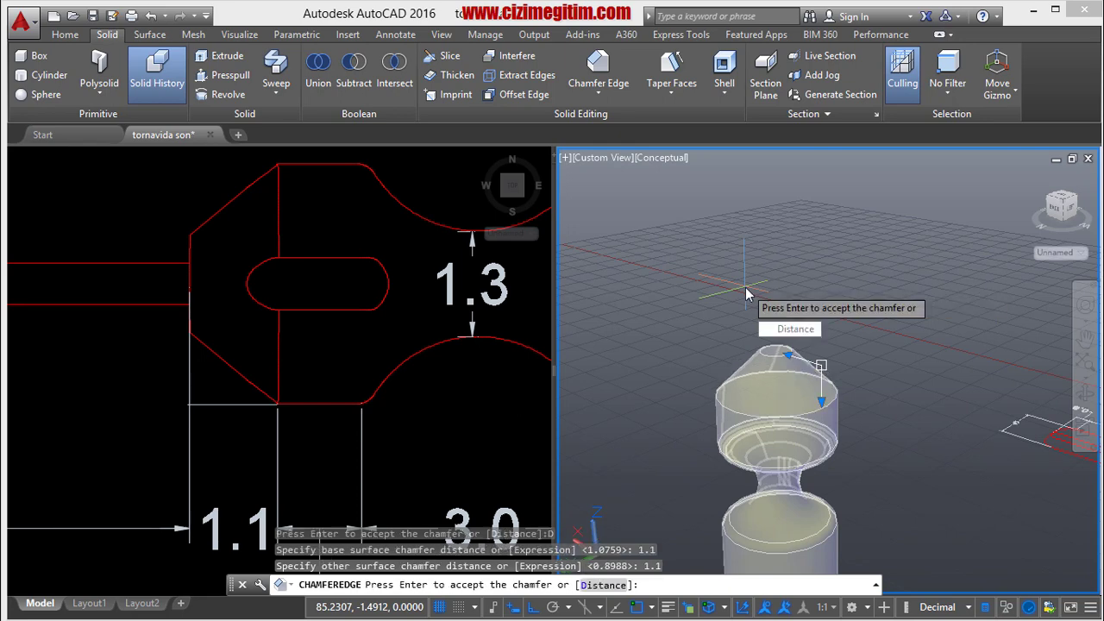
key(Return)
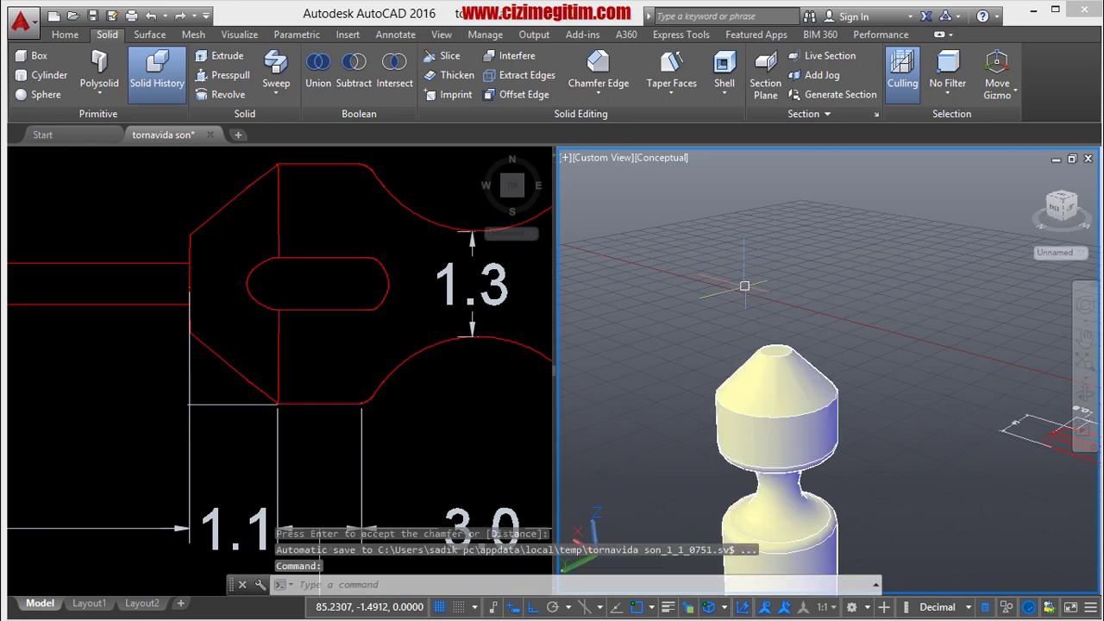
scroll(729, 387, down, 2)
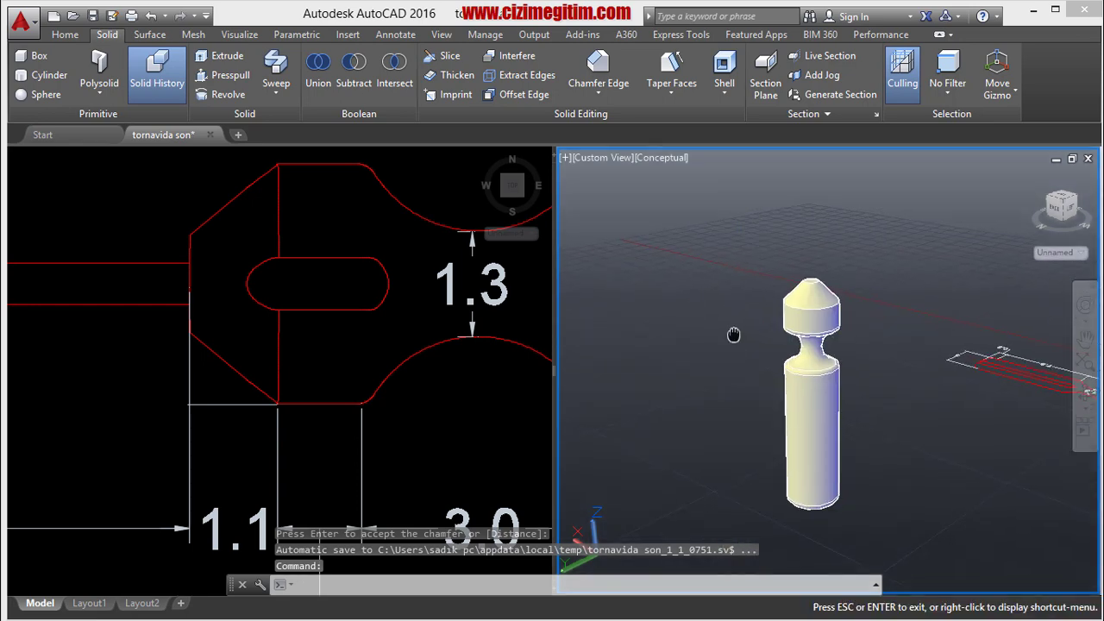
scroll(732, 336, up, 3)
middle_drag(732, 336, 834, 356)
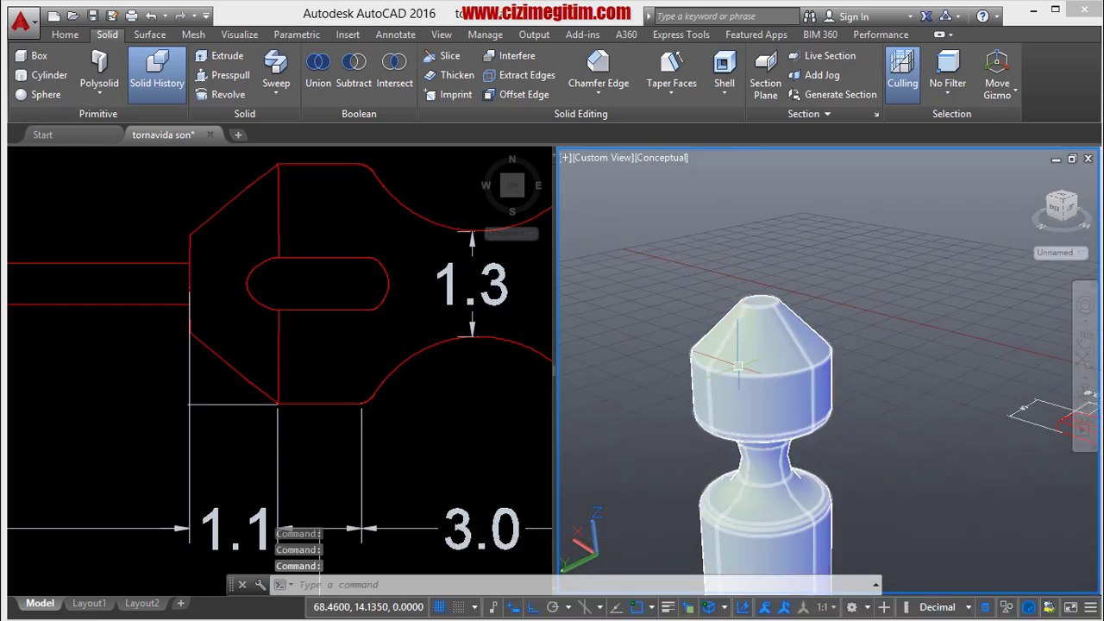
Fillet the head edge where the cone tip meets the cylinder, picking it from the overlapping candidates.
click(671, 89)
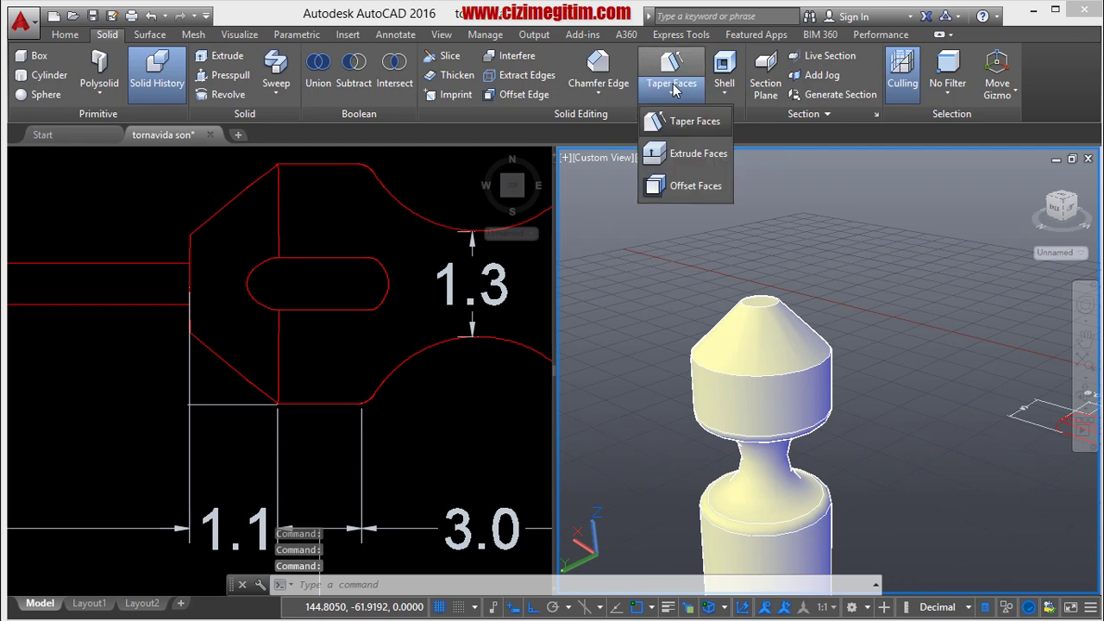
click(604, 95)
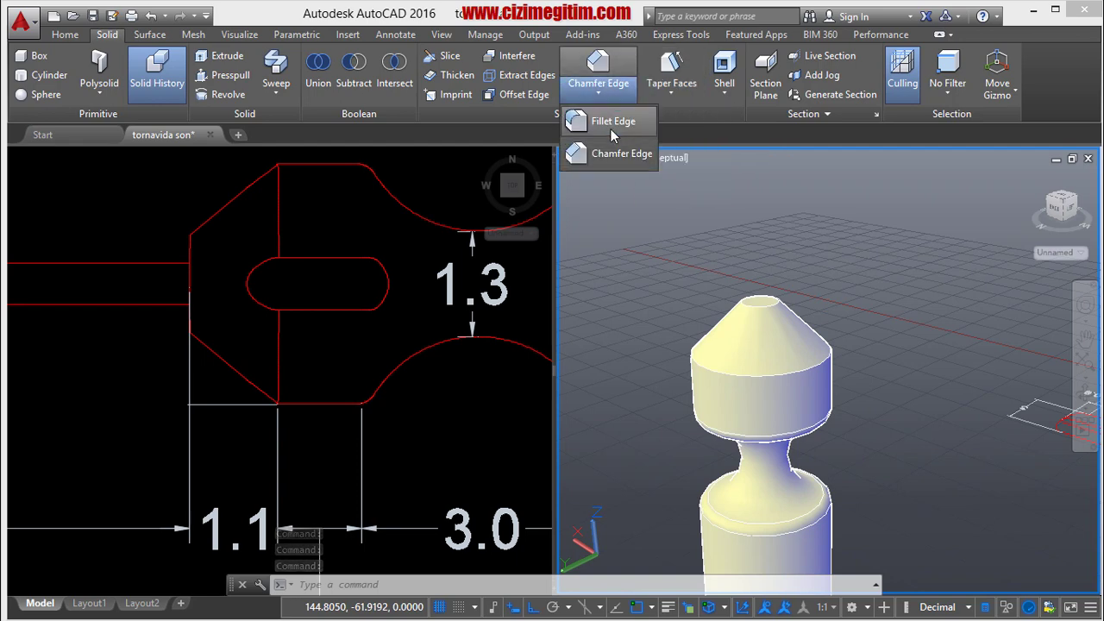
click(604, 116)
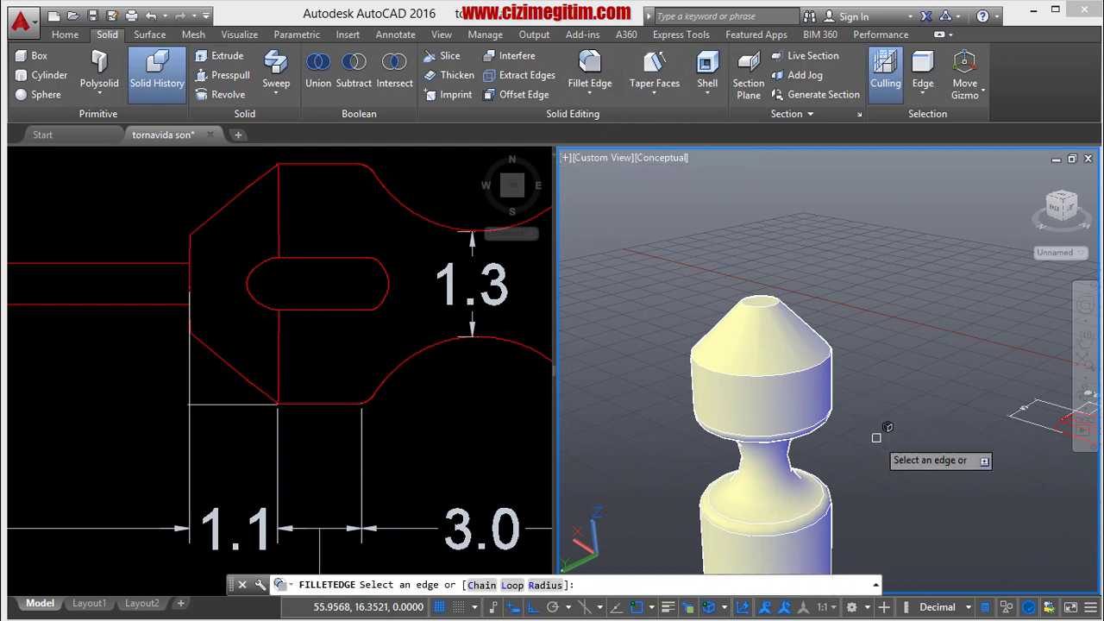
click(803, 369)
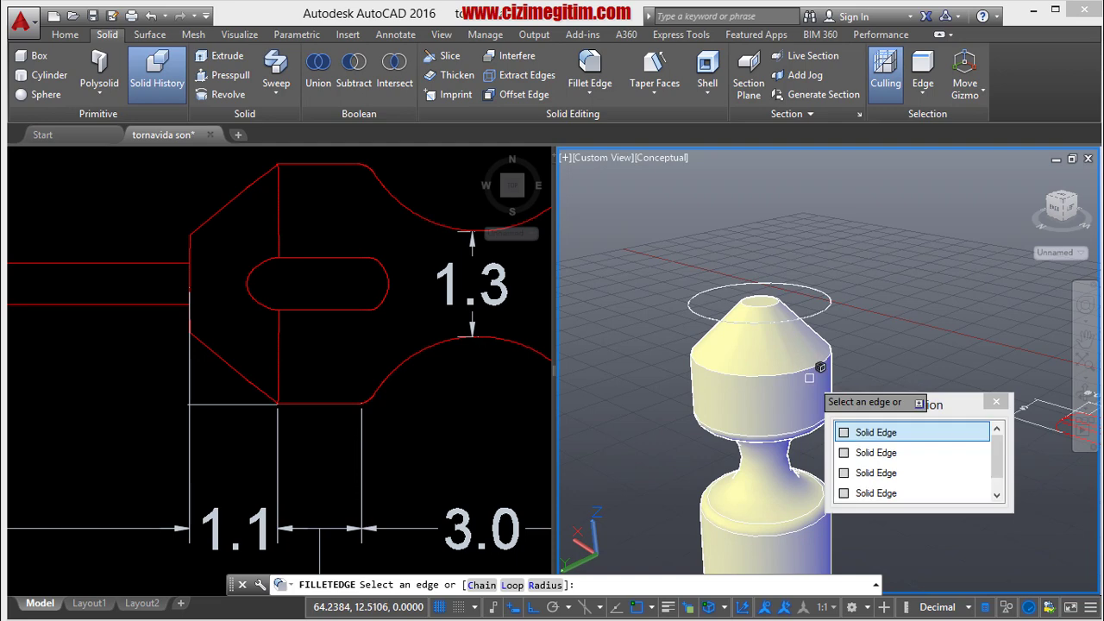
click(876, 434)
right_click(861, 363)
click(875, 375)
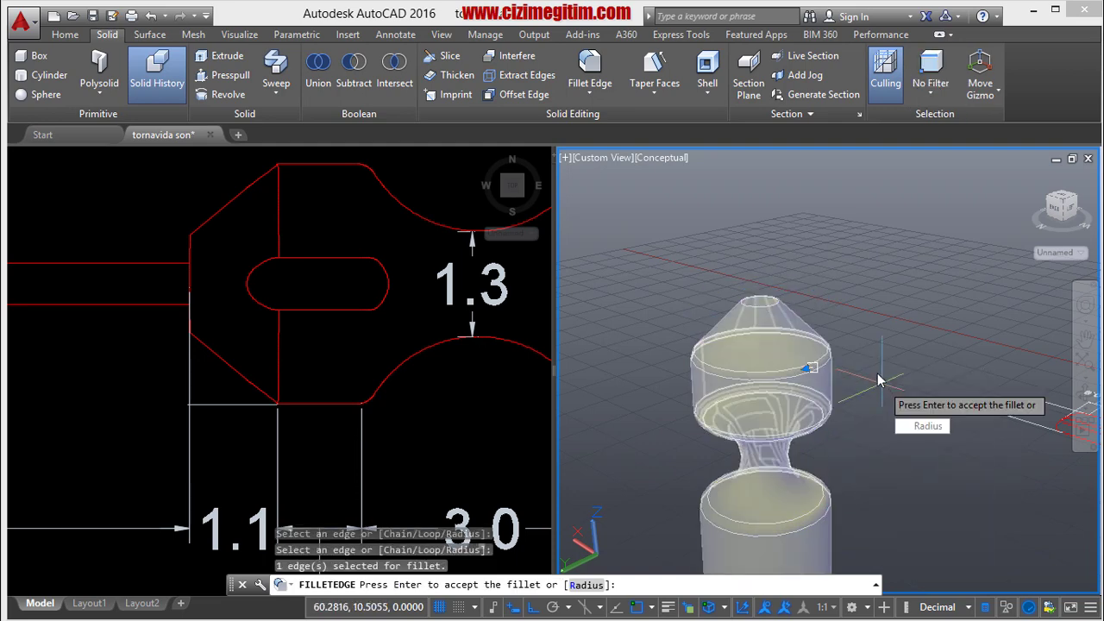
right_click(878, 379)
click(897, 382)
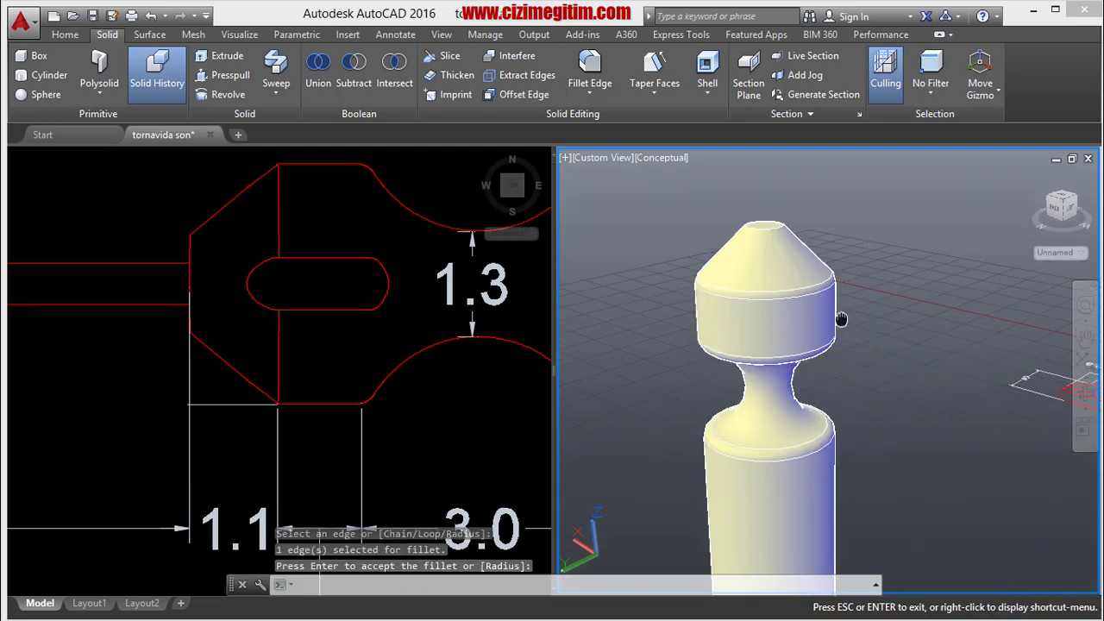
scroll(876, 375, down, 3)
mouse_move(869, 397)
shift+middle_down()
mouse_move(745, 421)
mouse_move(733, 365)
shift+middle_up()
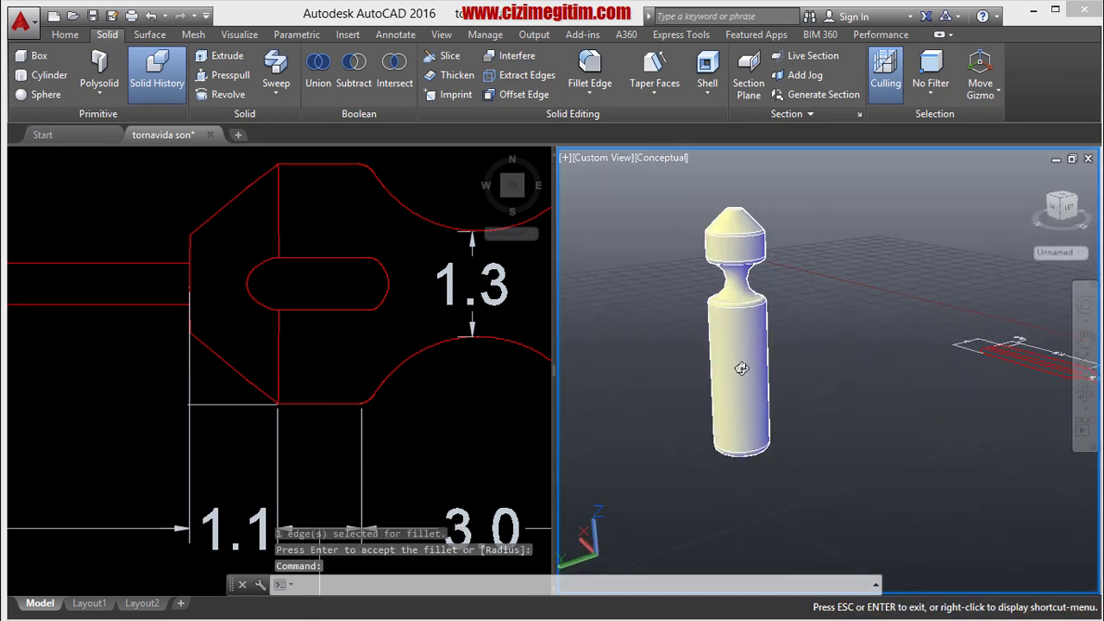
Pan and zoom the top view to reposition the drawing.
click(40, 361)
scroll(207, 354, down, 5)
middle_drag(288, 351, 282, 390)
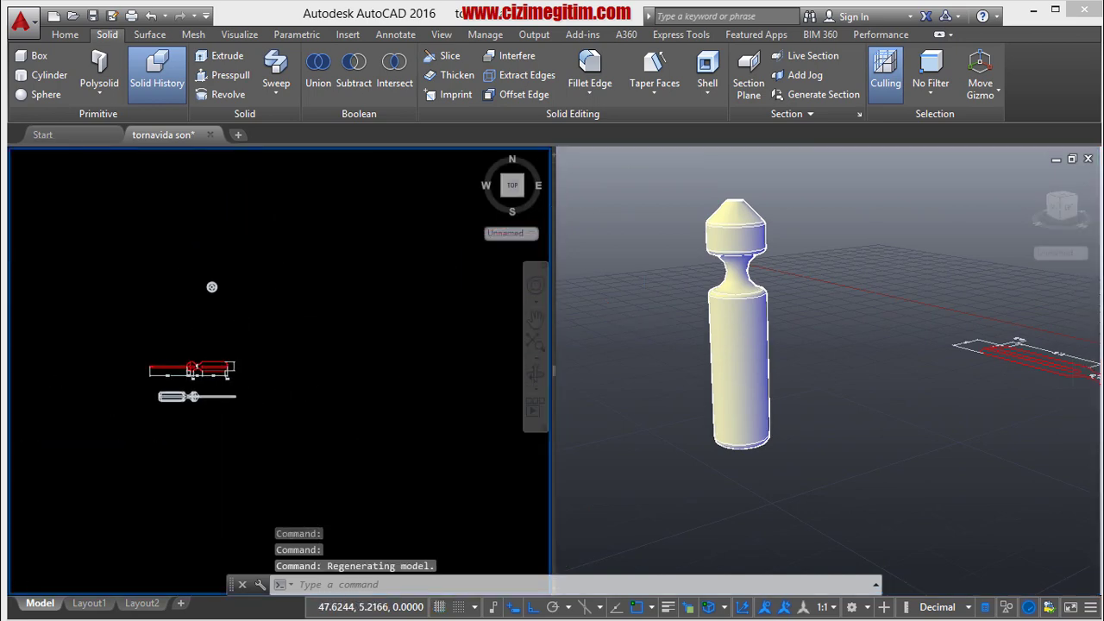
scroll(211, 286, up, 3)
scroll(305, 316, up, 2)
scroll(306, 316, down, 3)
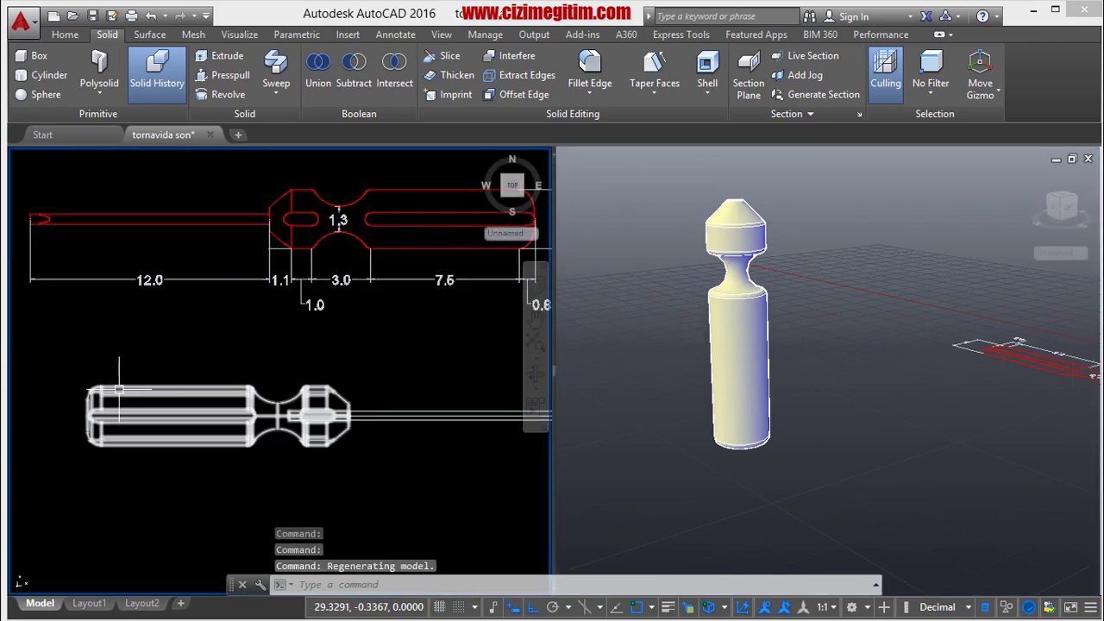
scroll(119, 388, up, 2)
Recentre the 3D view and orbit it to show the grooved handle end-on.
click(627, 353)
scroll(835, 357, down, 4)
middle_drag(909, 413, 788, 377)
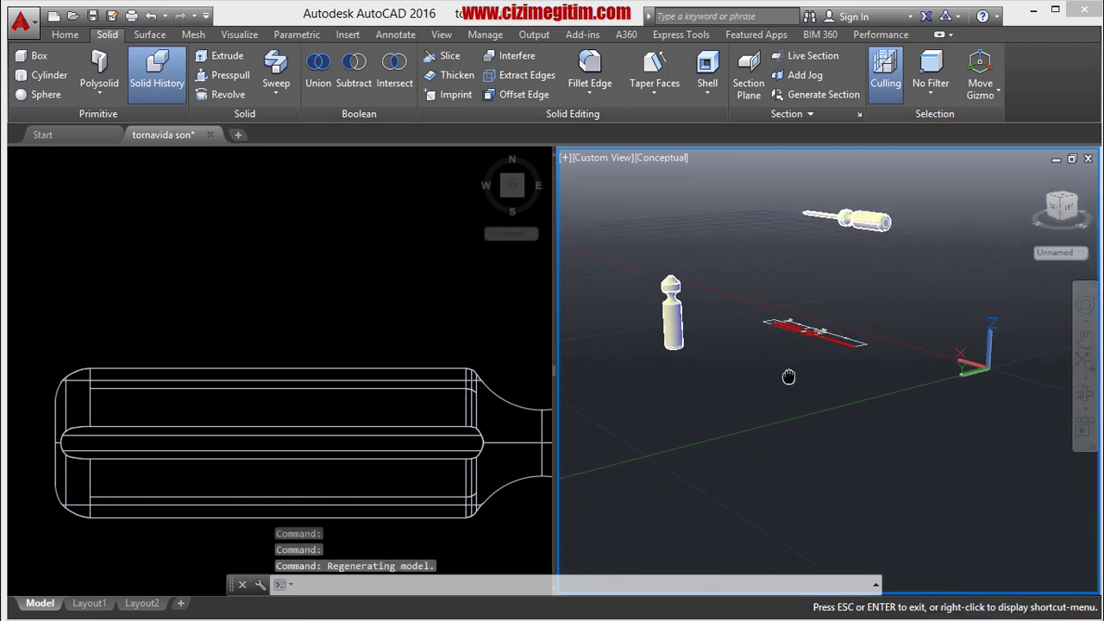
scroll(899, 307, up, 2)
scroll(863, 336, up, 2)
scroll(813, 357, up, 2)
scroll(835, 331, up, 2)
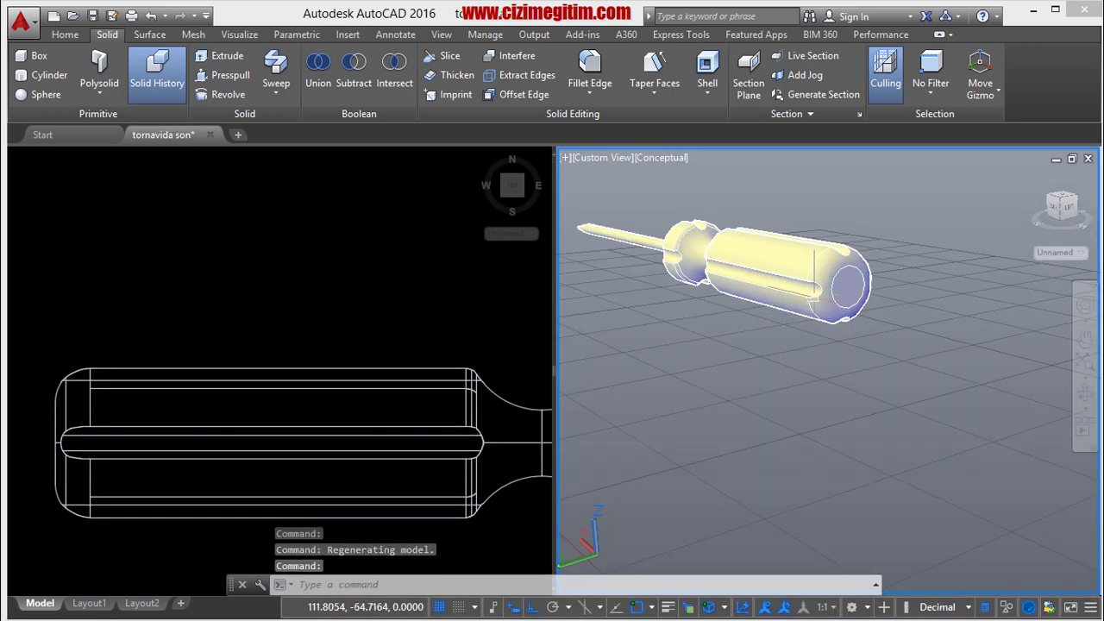
shift+middle_drag(815, 284, 756, 276)
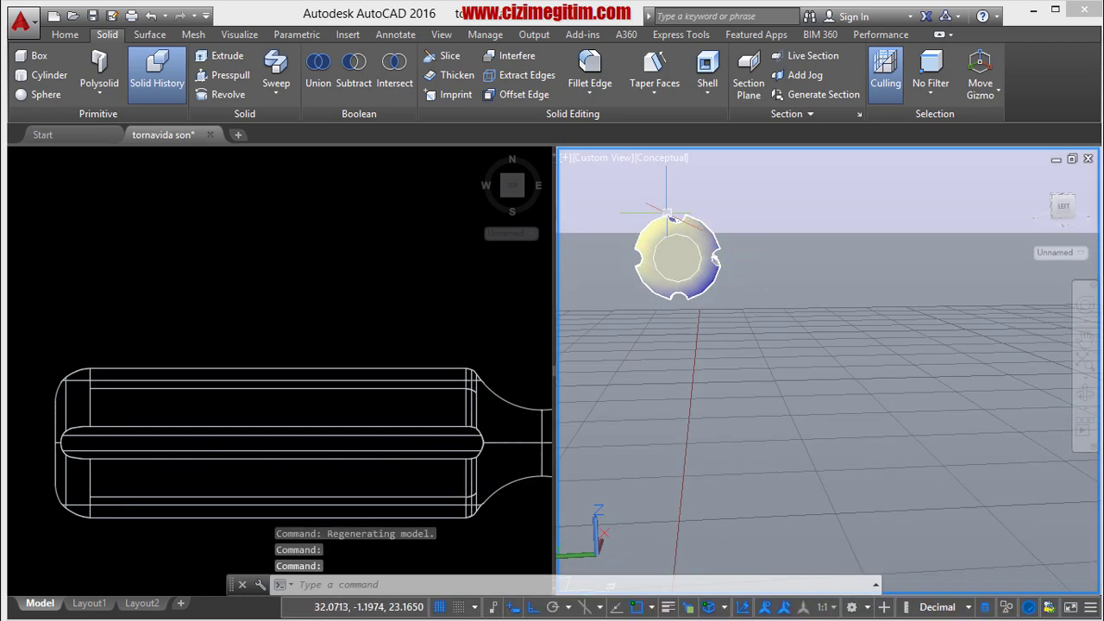
Zoom the top wireframe view onto the handle's circular end profile.
click(291, 285)
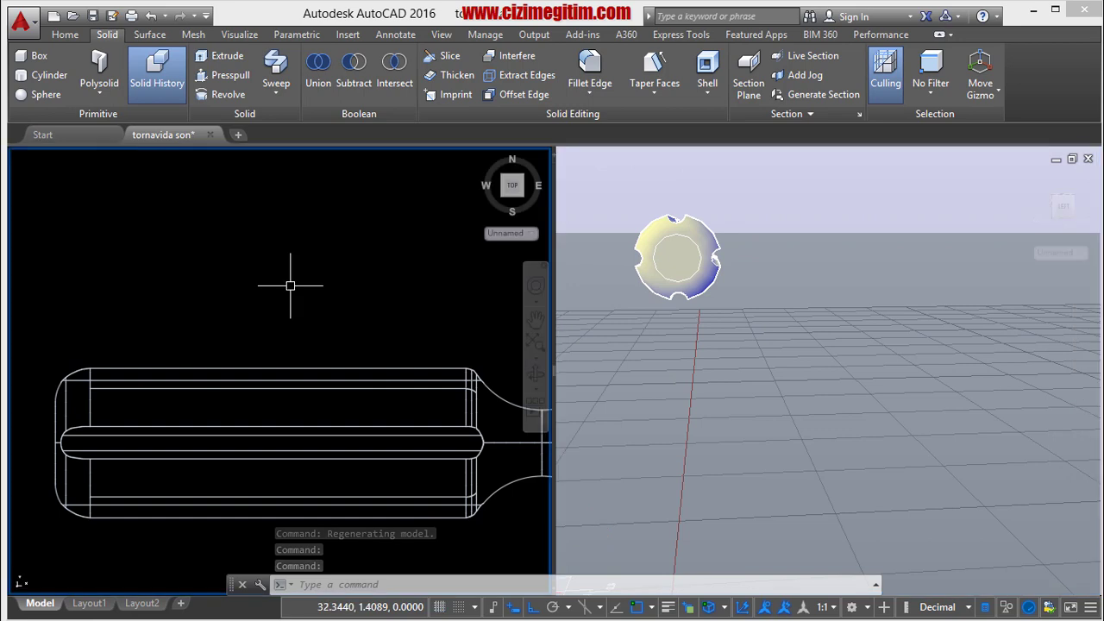
scroll(290, 284, down, 3)
scroll(335, 290, down, 3)
scroll(332, 295, up, 3)
scroll(326, 288, up, 4)
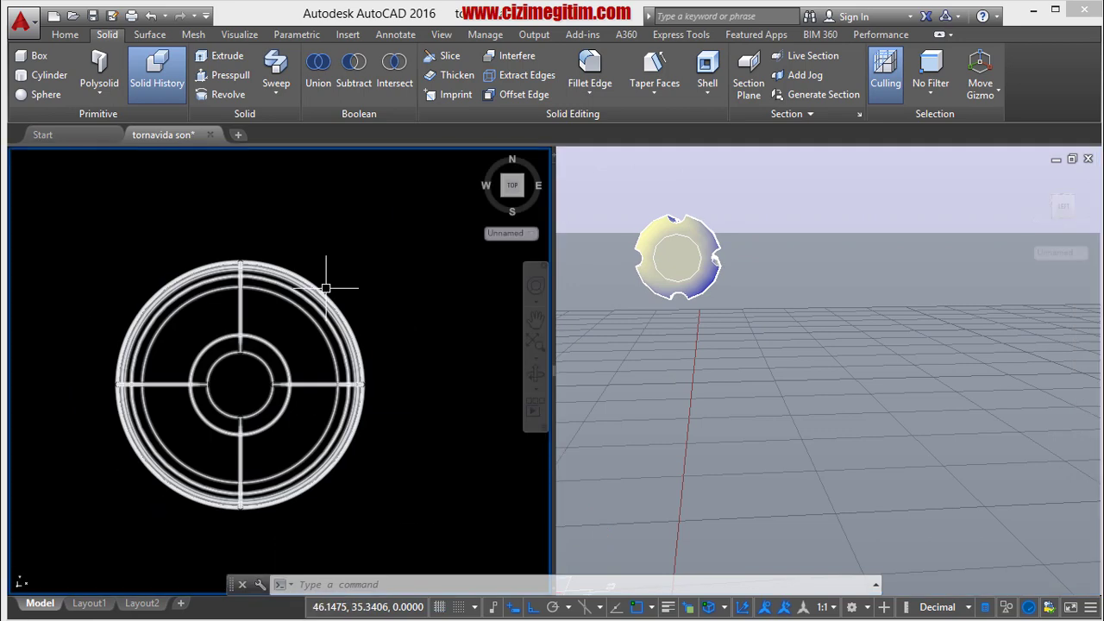
scroll(326, 288, up, 2)
scroll(397, 431, down, 2)
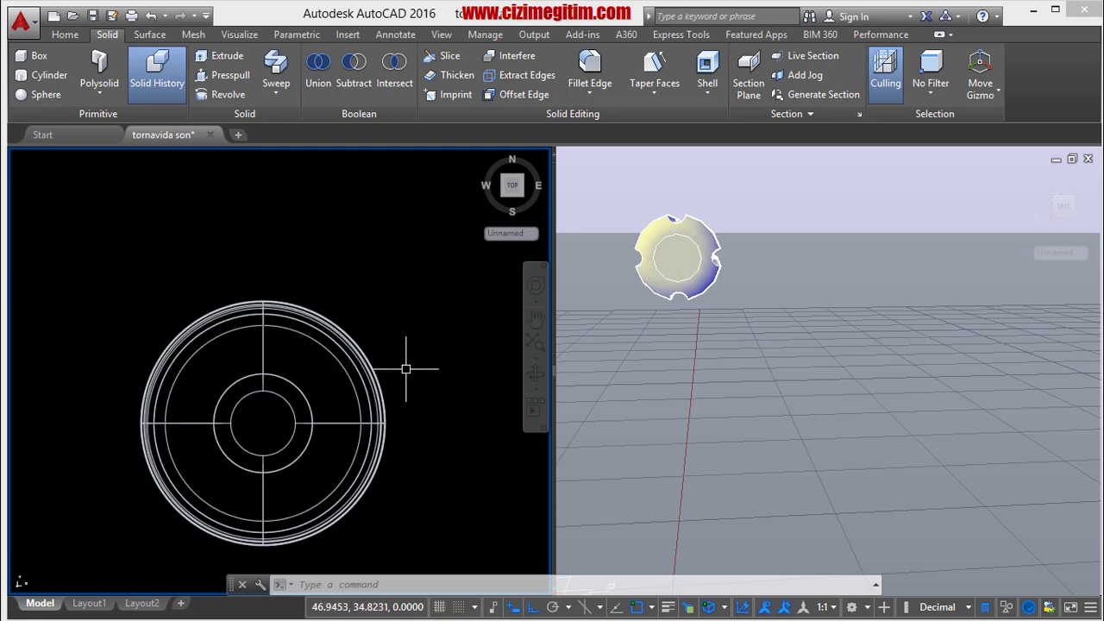
scroll(414, 371, down, 2)
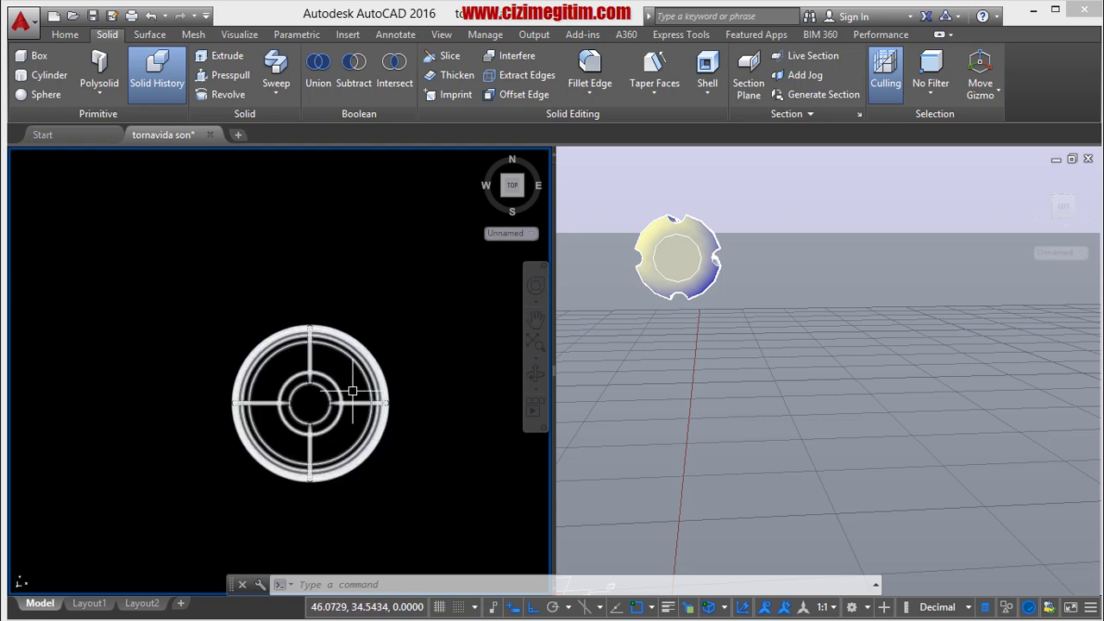
Reset the UCS to World from the ViewCube menu.
click(526, 232)
click(557, 252)
click(558, 256)
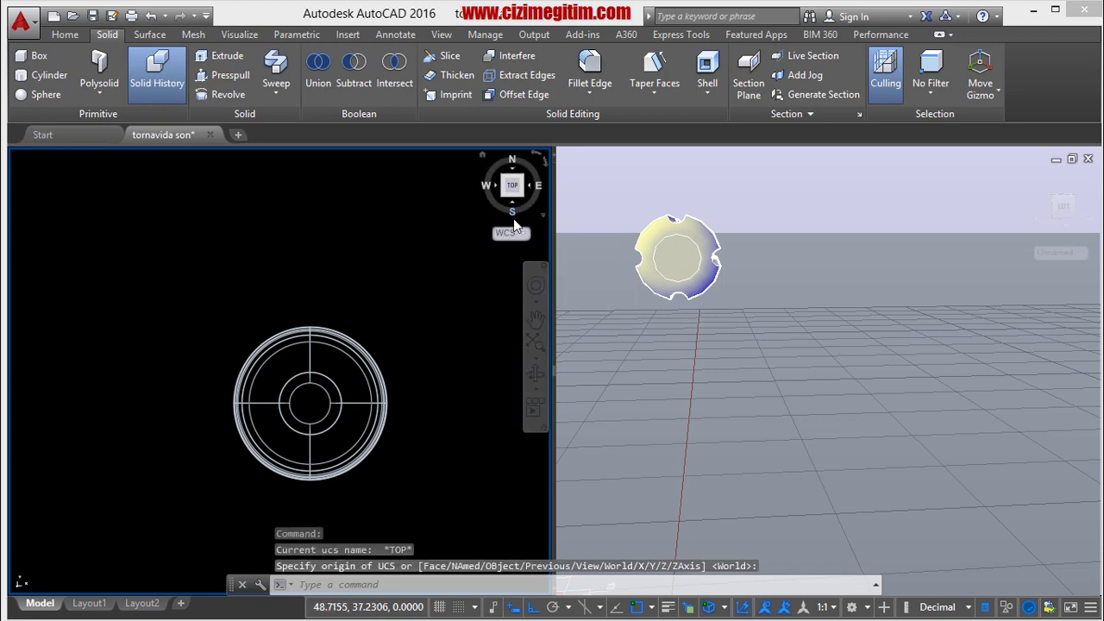
Create a cylinder of radius 0.3 and height 14 on the profile circle's right quadrant.
click(49, 75)
scroll(392, 407, up, 2)
scroll(374, 393, up, 1)
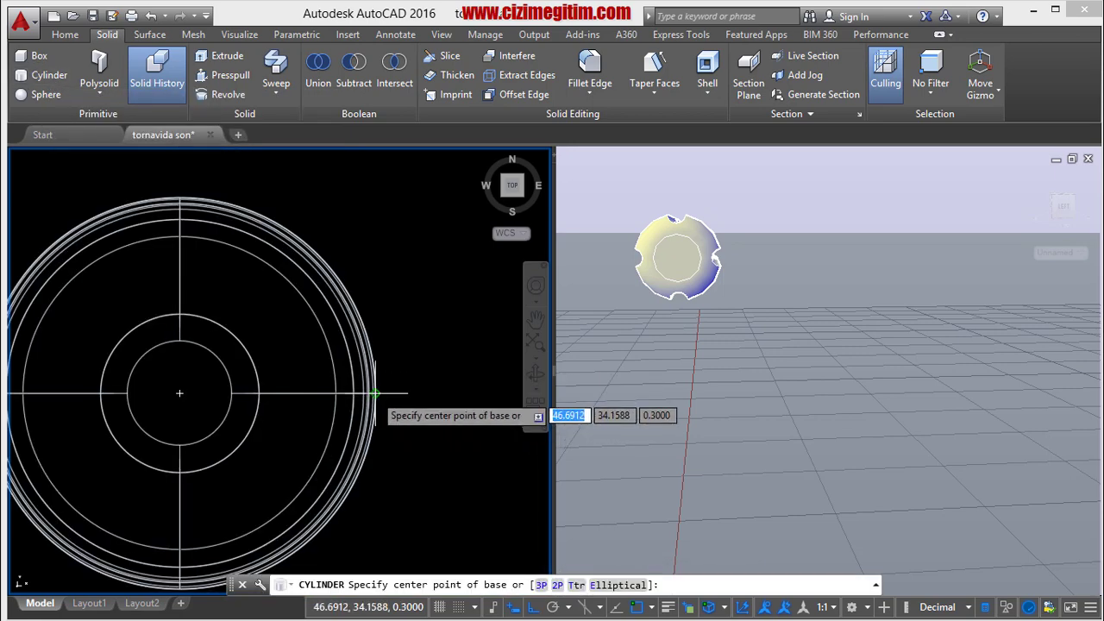
click(375, 393)
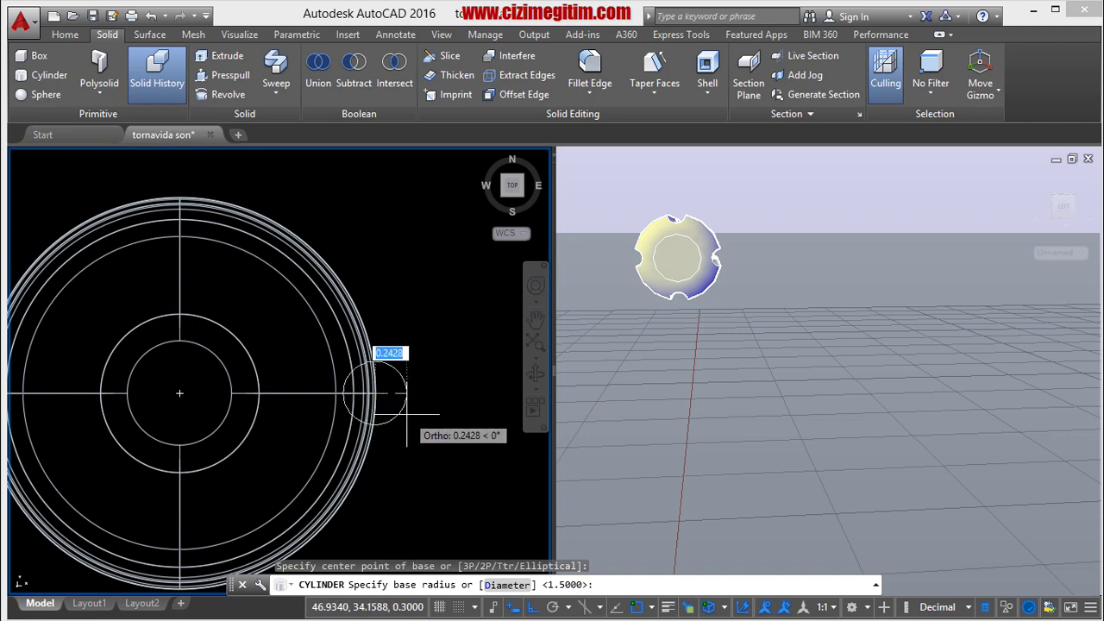
text(.3)
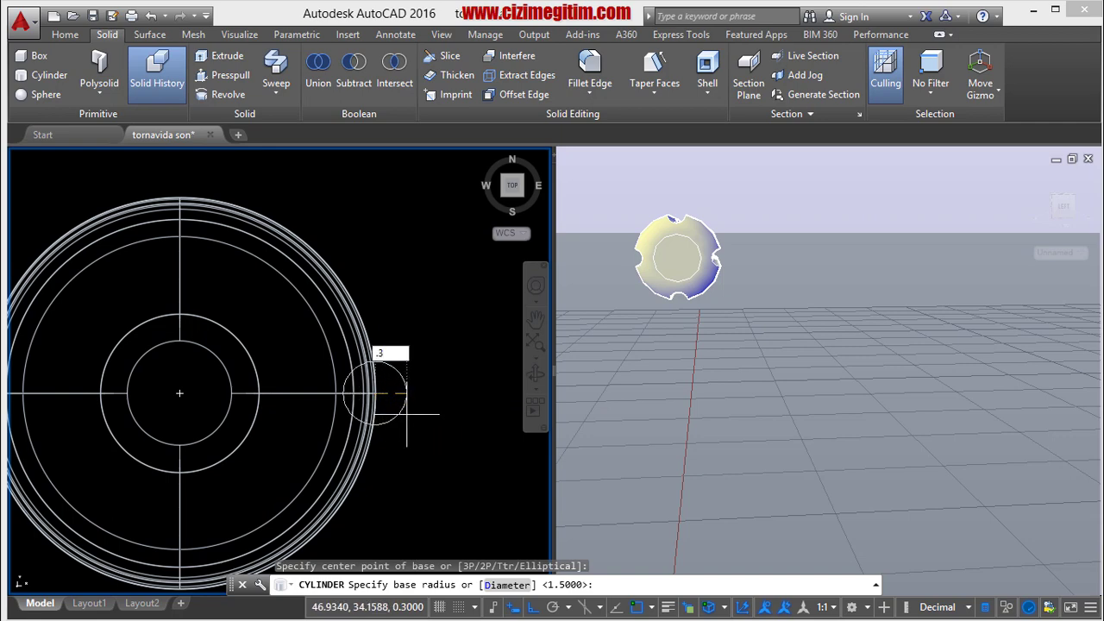
key(Return)
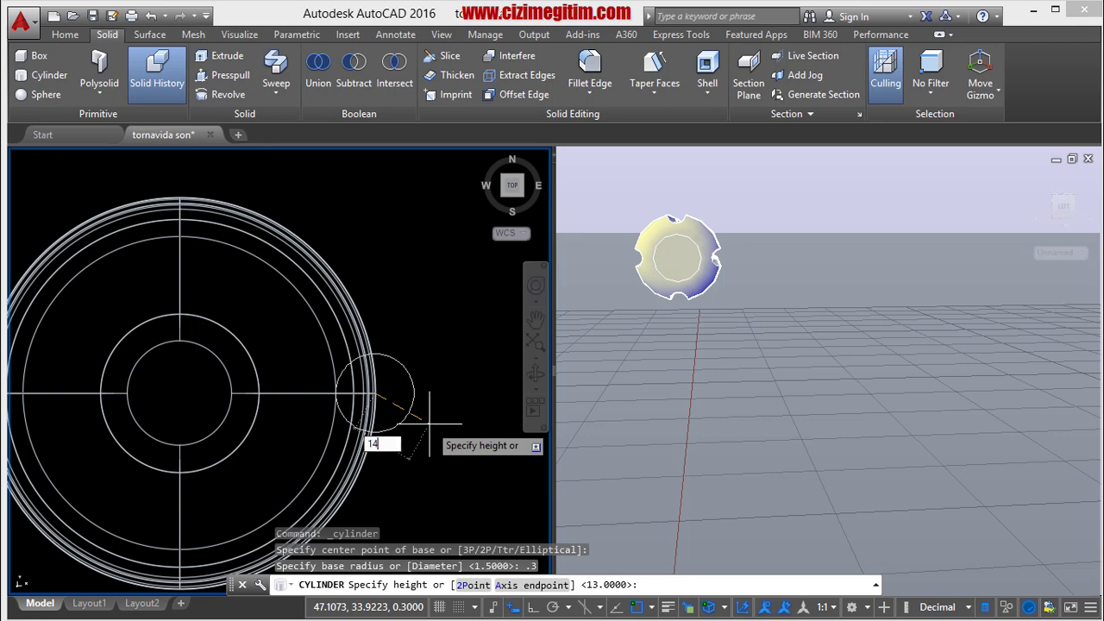
key(Return)
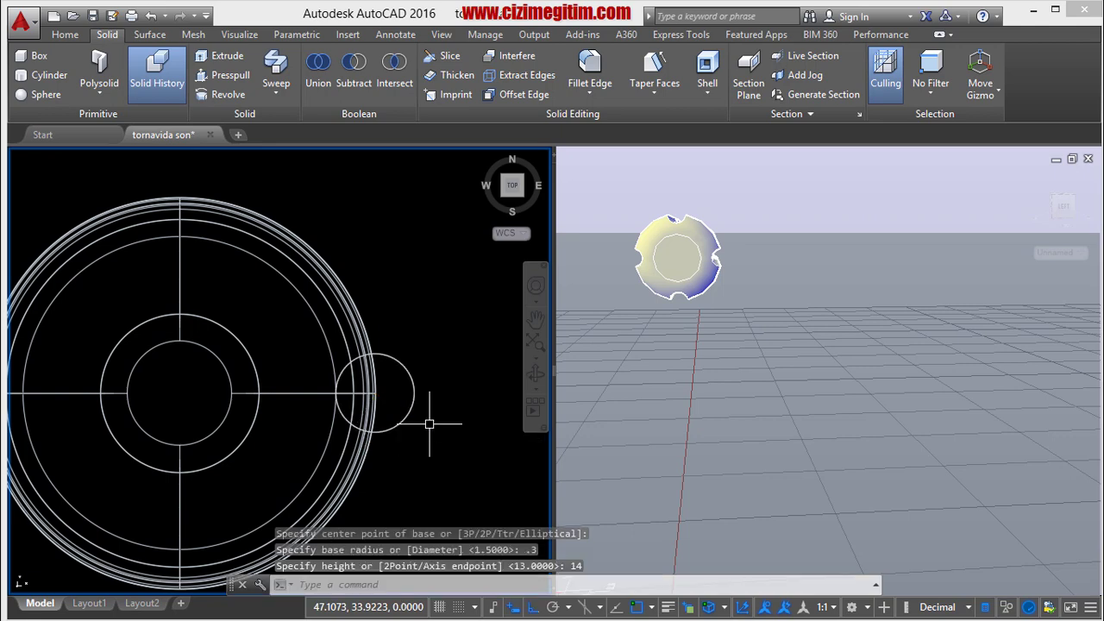
click(840, 259)
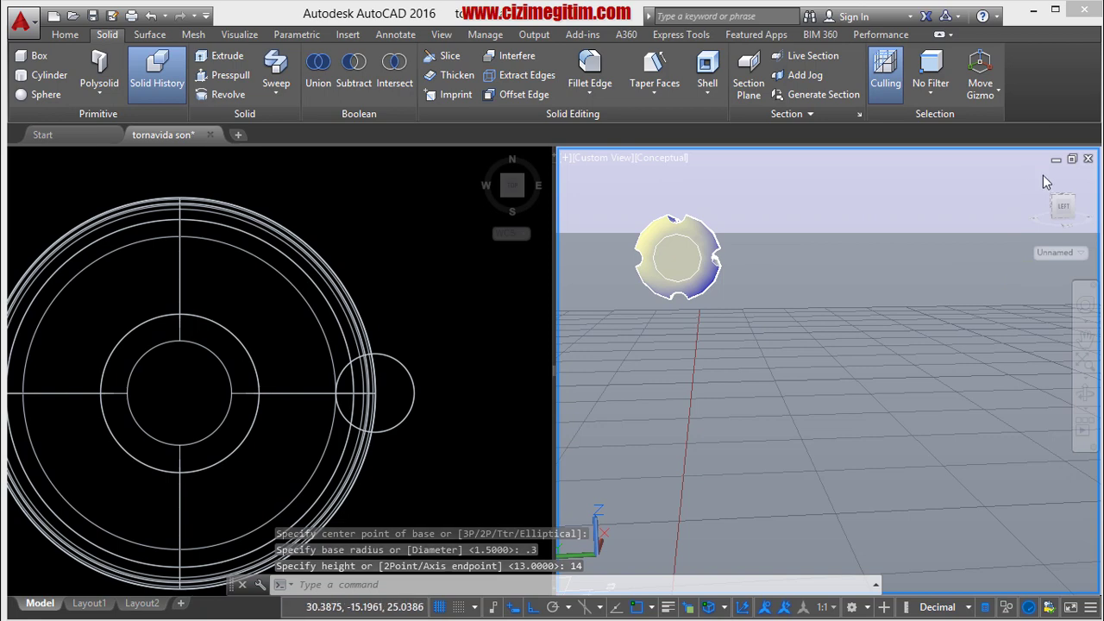
Turn the 3D view to Left, then SW Isometric, and orbit to show the rod beside the handle.
click(1060, 200)
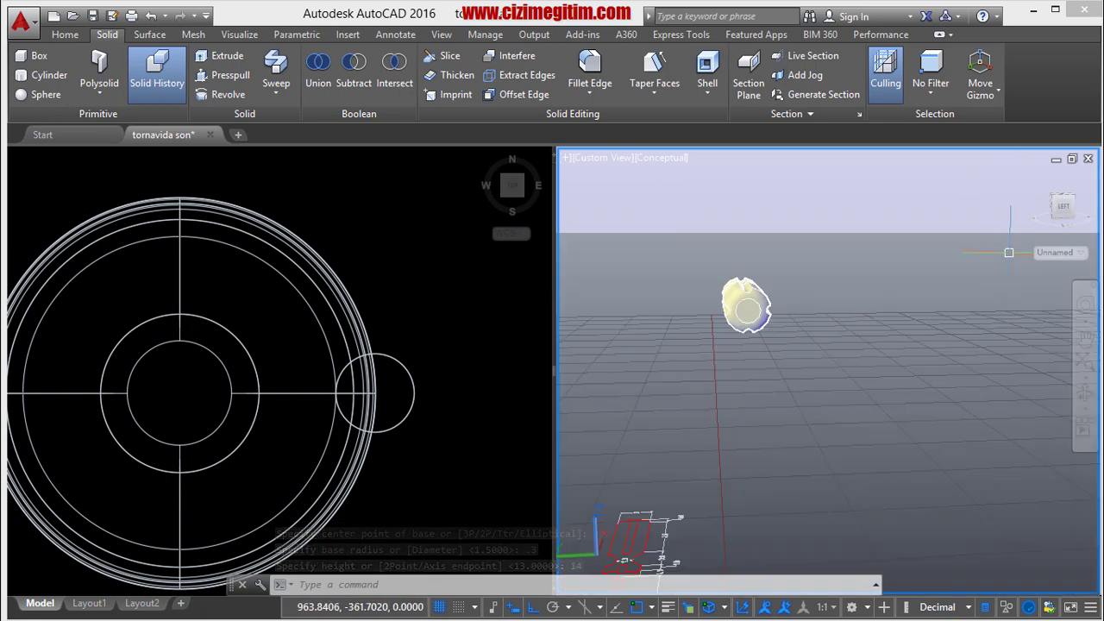
click(1028, 169)
key(Escape)
key(Escape)
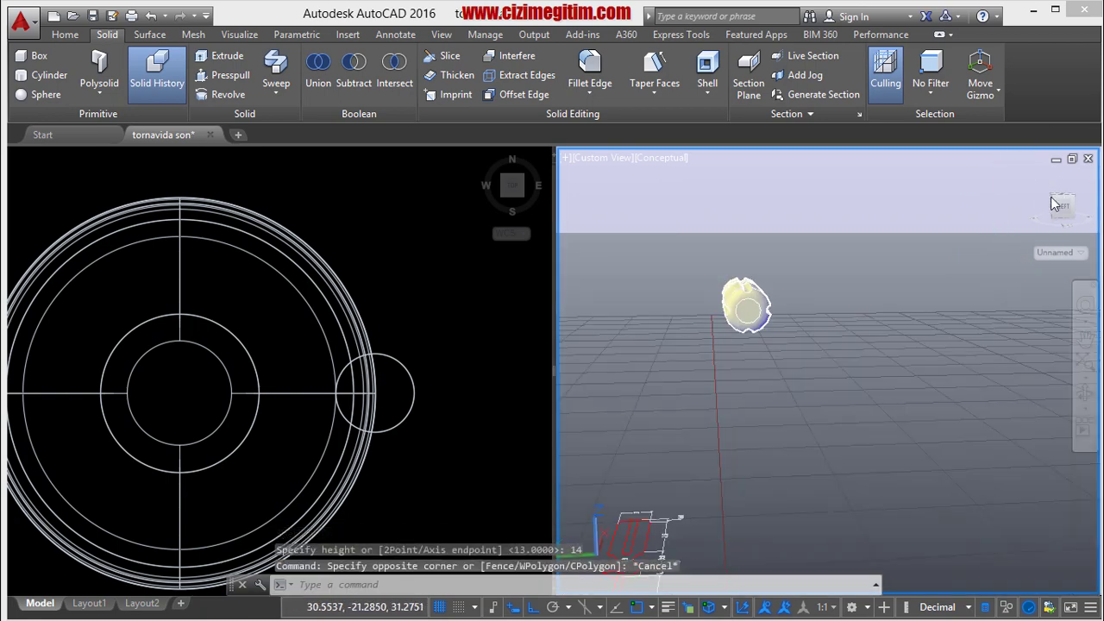
click(1064, 207)
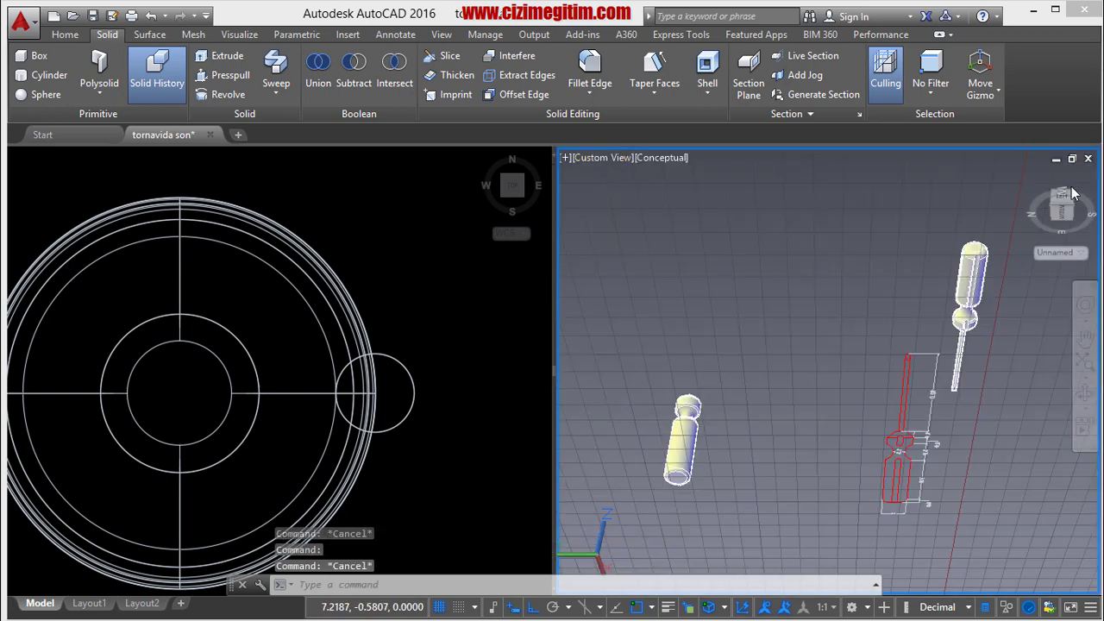
click(1050, 203)
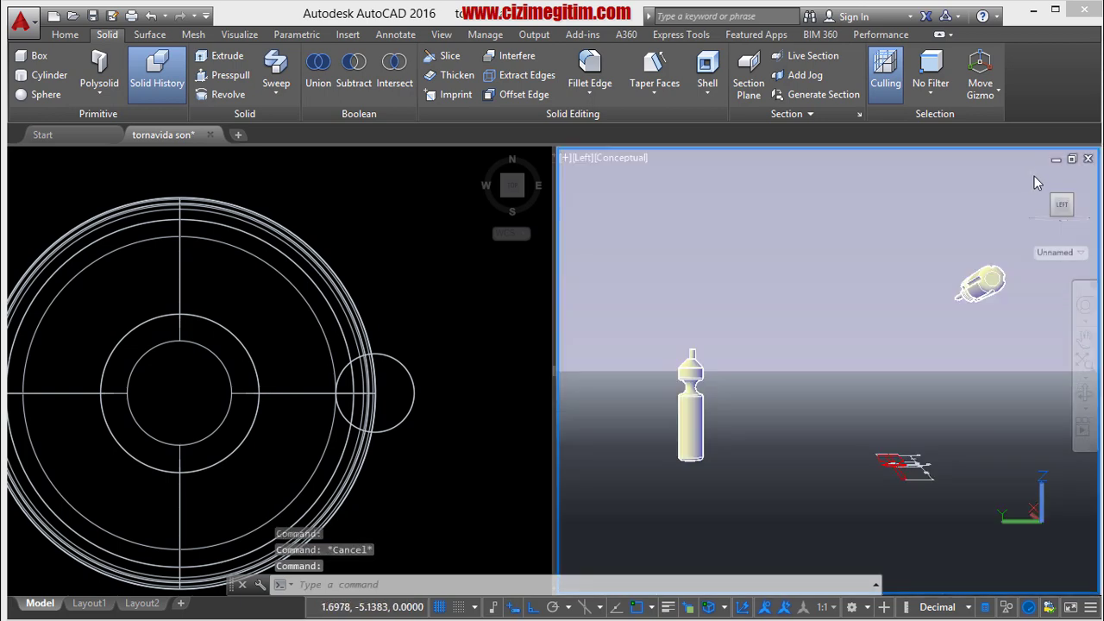
middle_click(862, 209)
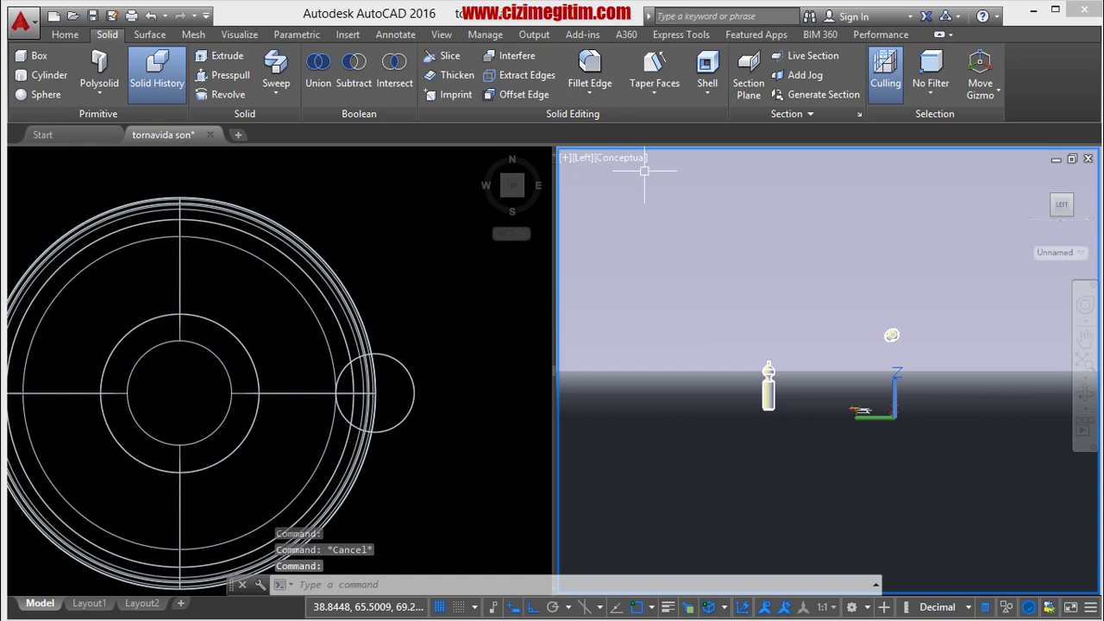
click(583, 159)
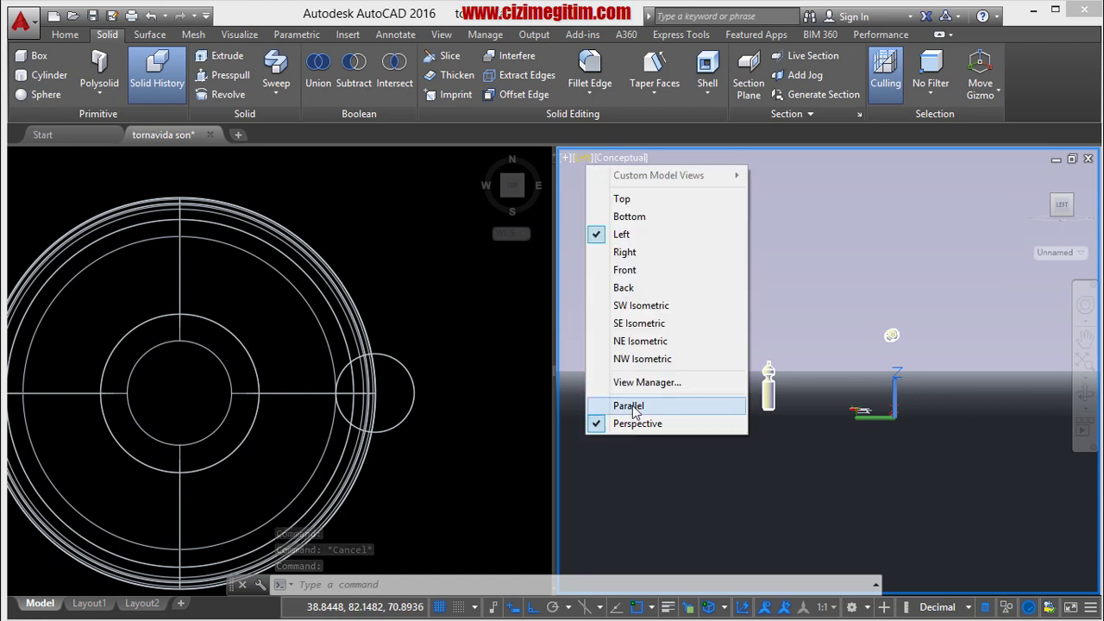
click(642, 307)
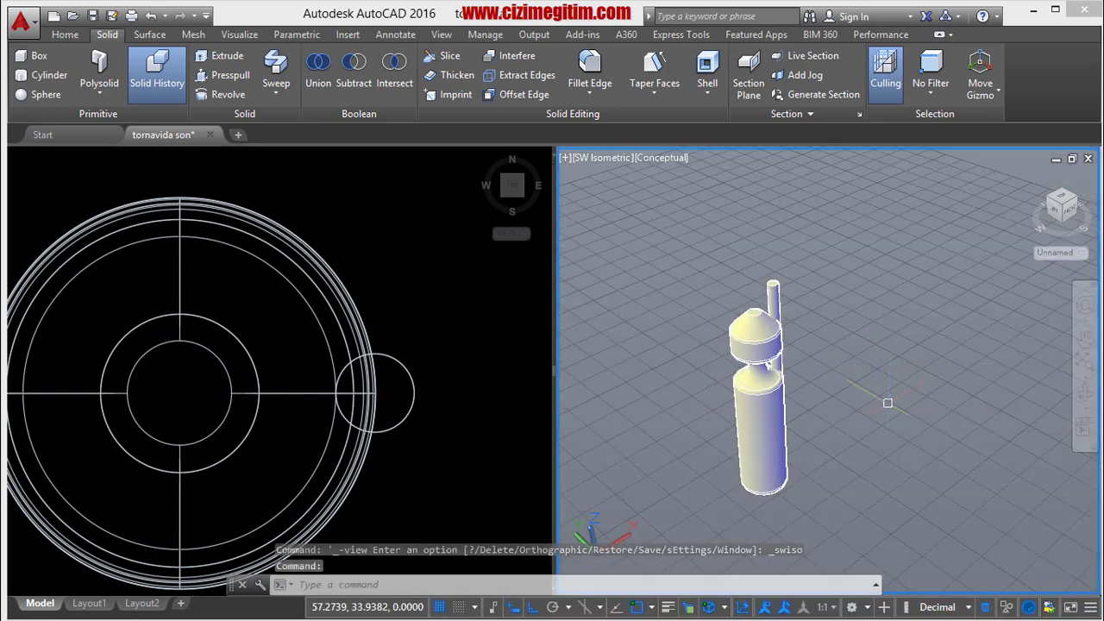
mouse_move(873, 401)
shift+middle_down()
mouse_move(743, 388)
mouse_move(742, 363)
mouse_move(817, 320)
shift+middle_up()
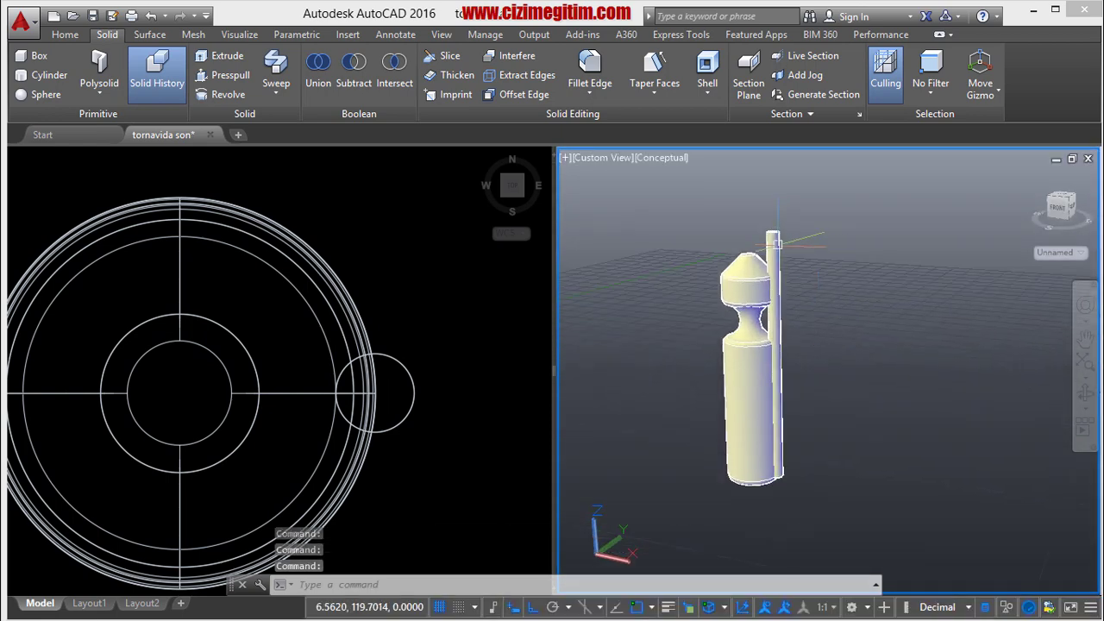
Move the thin rod 1 unit along its axis using the Move gizmo.
click(771, 250)
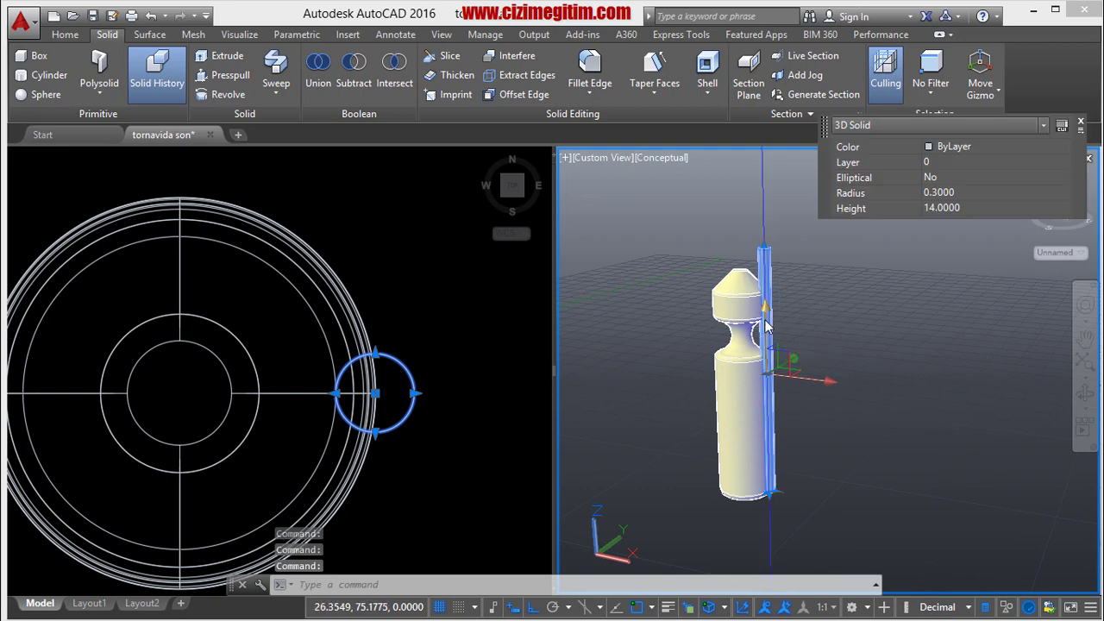
click(779, 360)
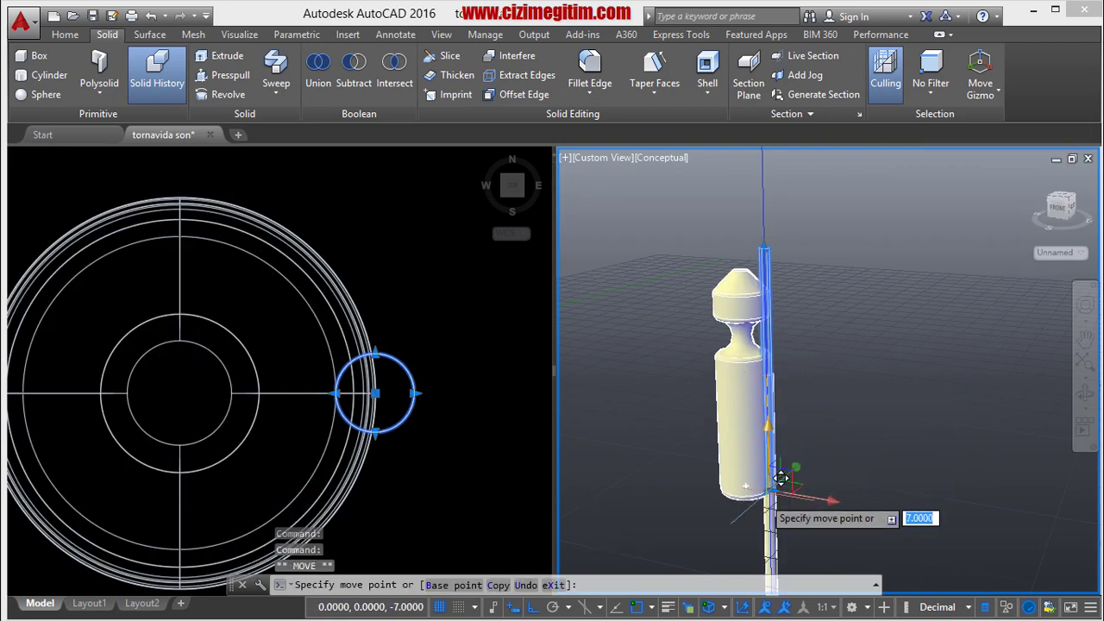
key(Return)
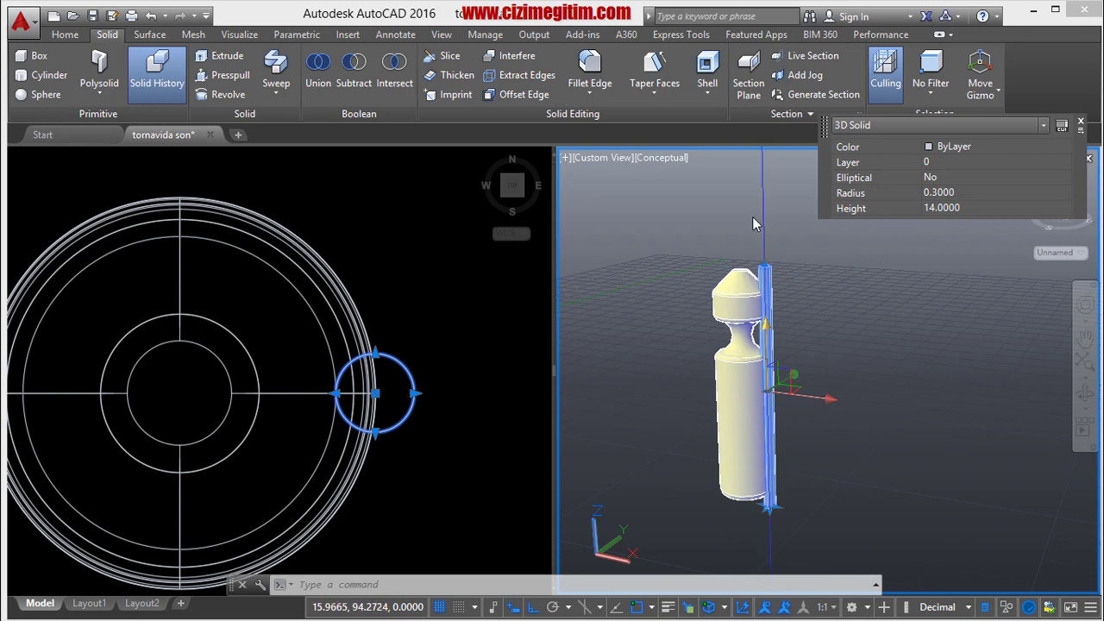
Recentre the top view on the handle profile and start the Mirror command.
click(419, 403)
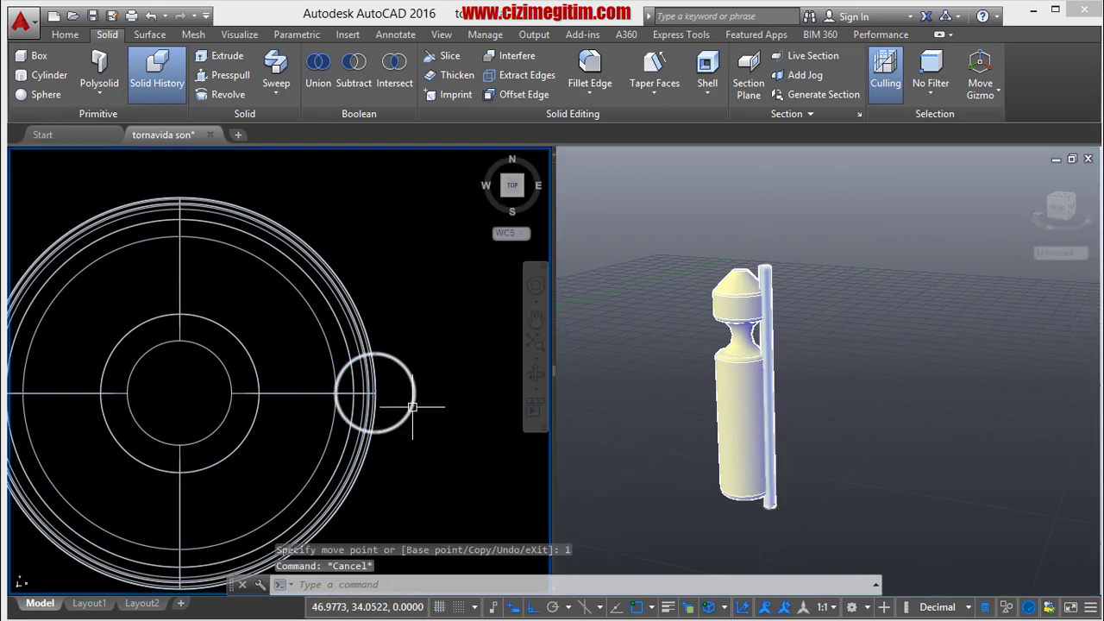
scroll(419, 476, down, 2)
scroll(418, 476, down, 2)
middle_drag(418, 476, 386, 403)
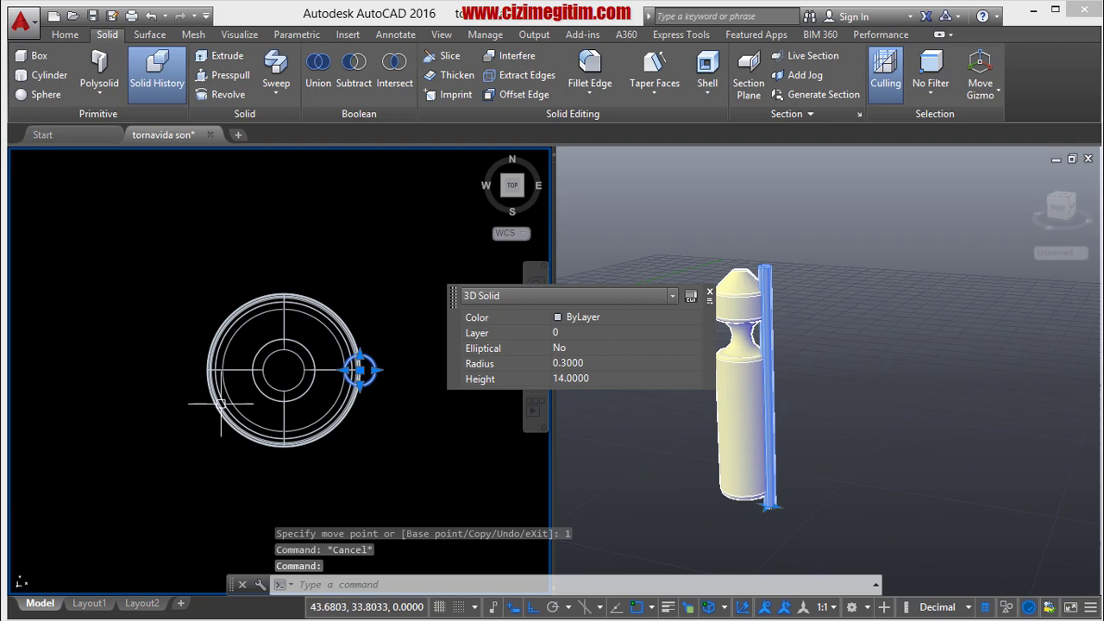
middle_drag(414, 438, 371, 427)
text(m)
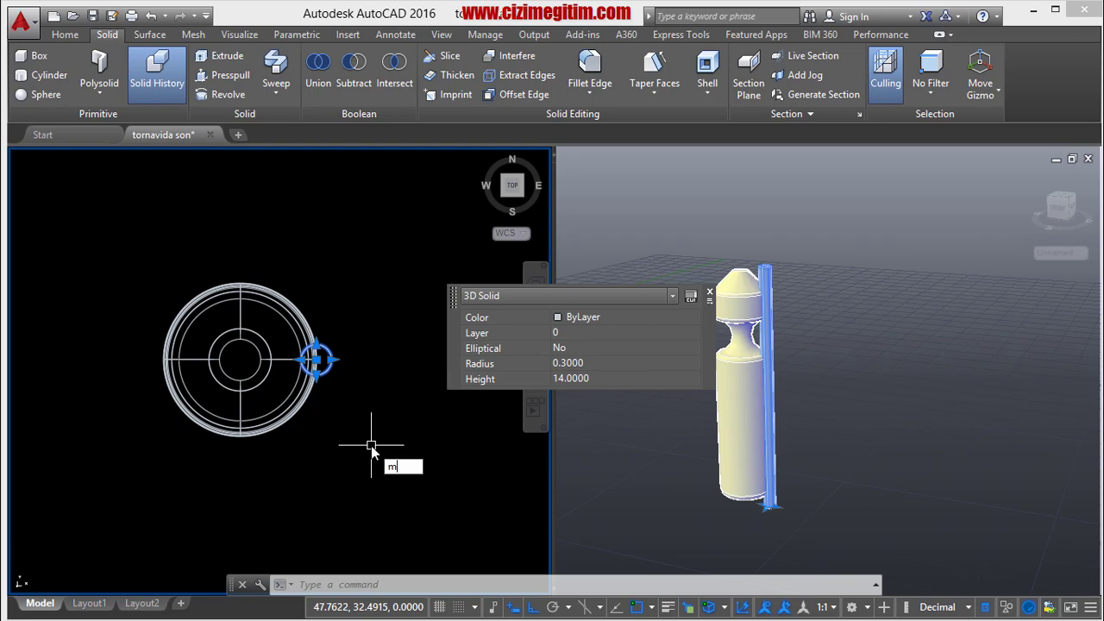
text(i)
key(Return)
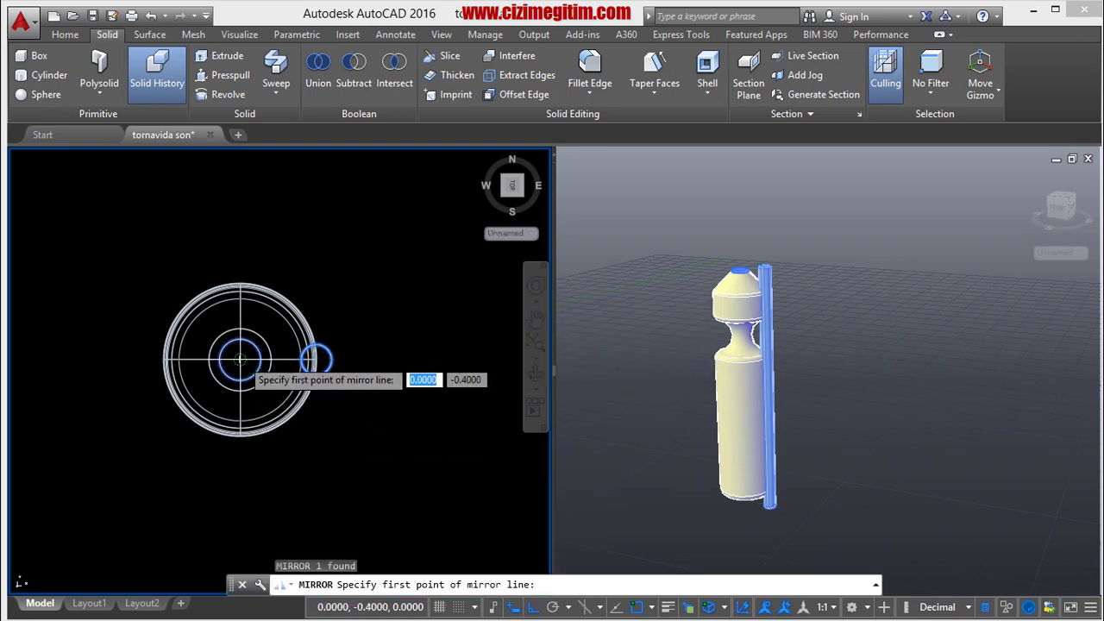
Mirror the rod about a vertical line through the handle centre, keeping the original.
click(240, 359)
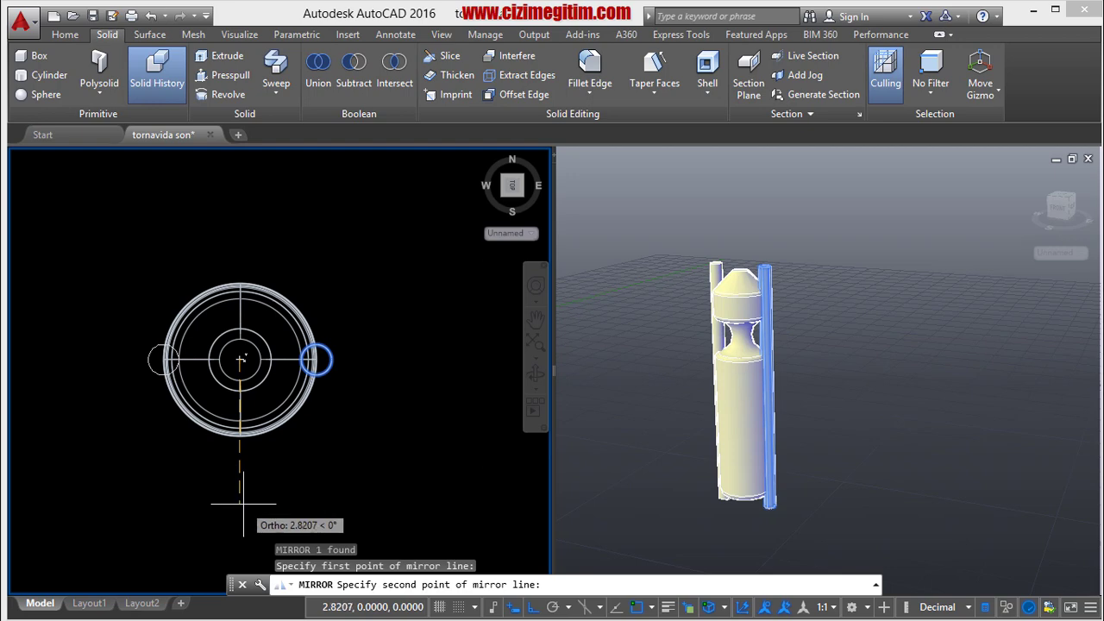
middle_drag(242, 505, 247, 456)
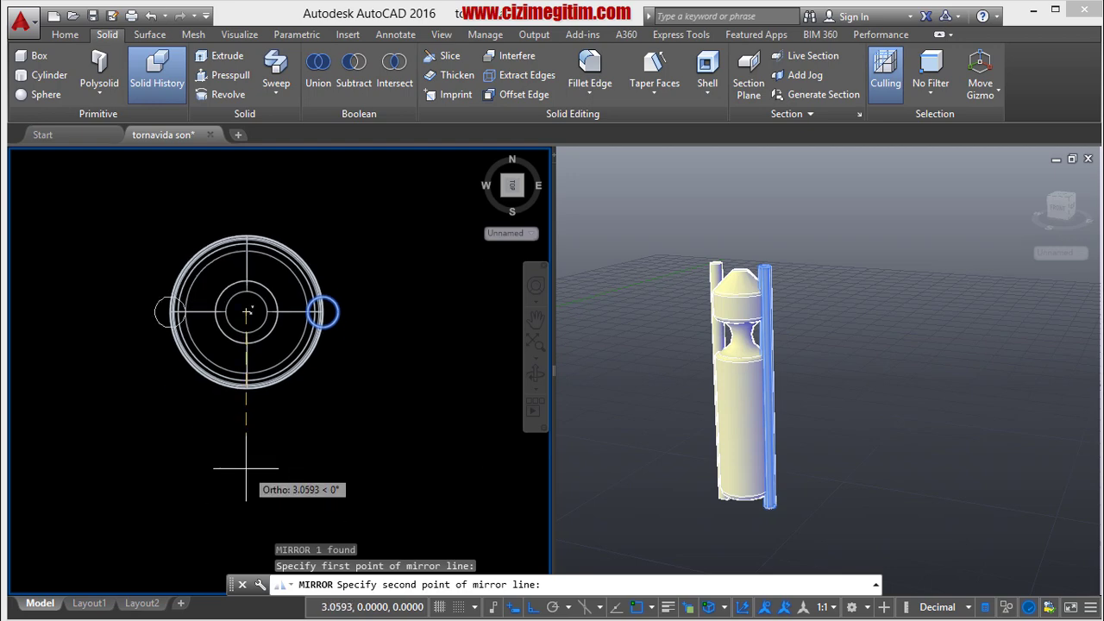
key(F8)
key(F8)
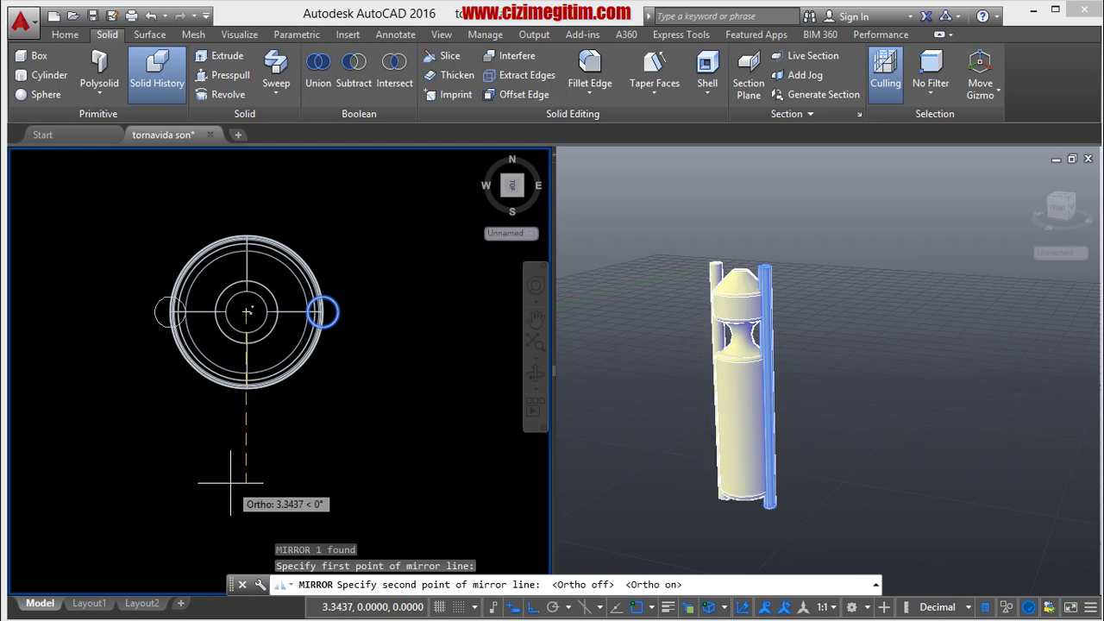
click(231, 484)
right_click(229, 484)
click(256, 495)
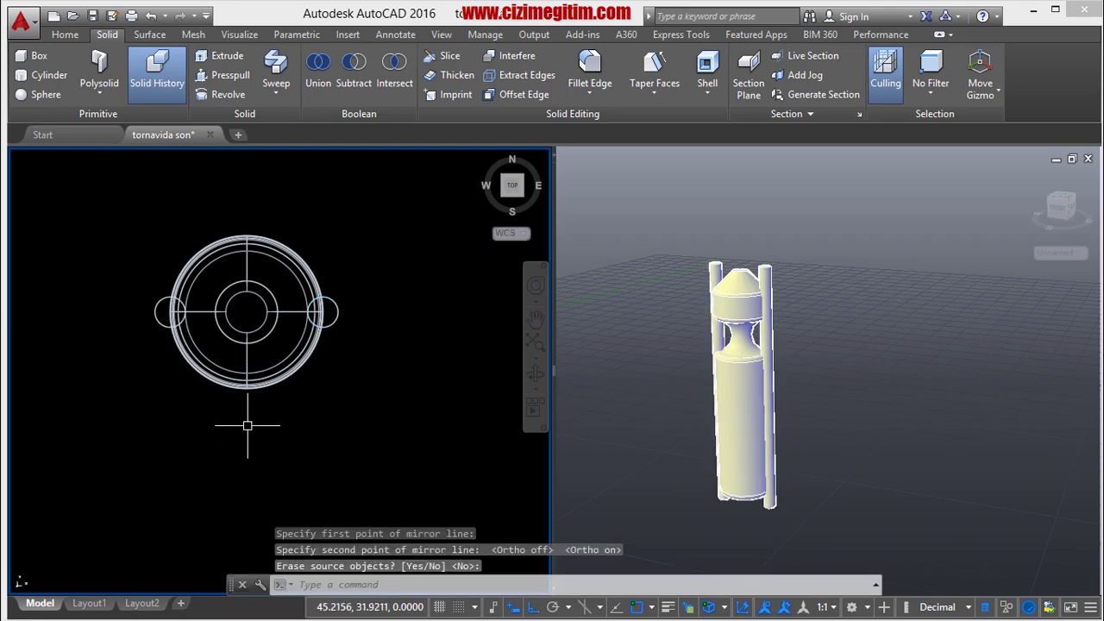
Mirror the right-hand rod again about a line from the centre to @2.3351<135.
click(341, 325)
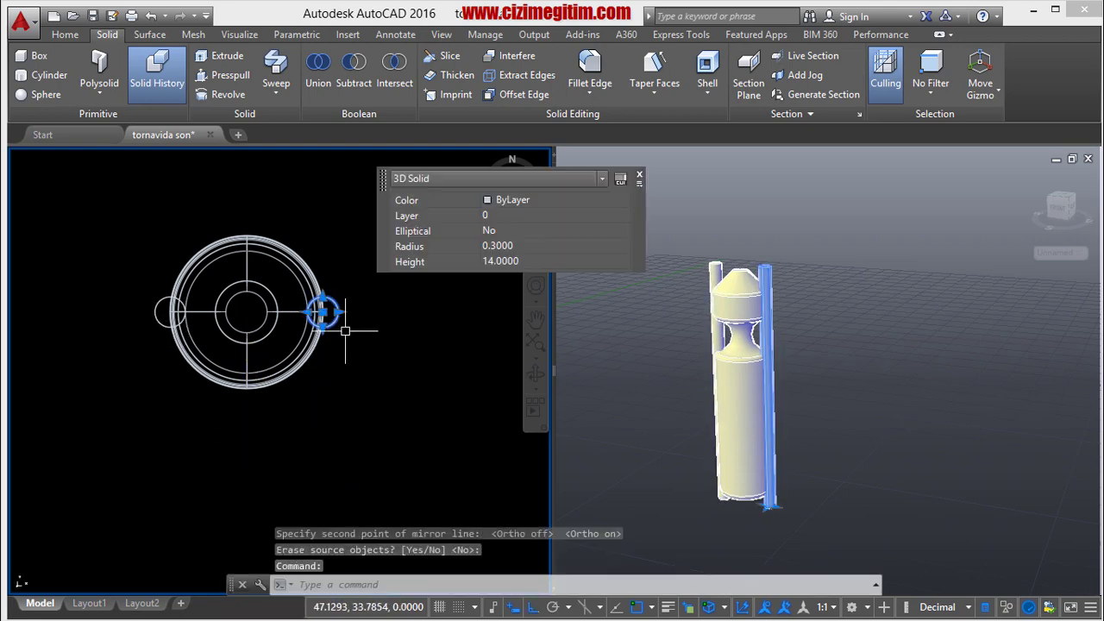
right_click(350, 364)
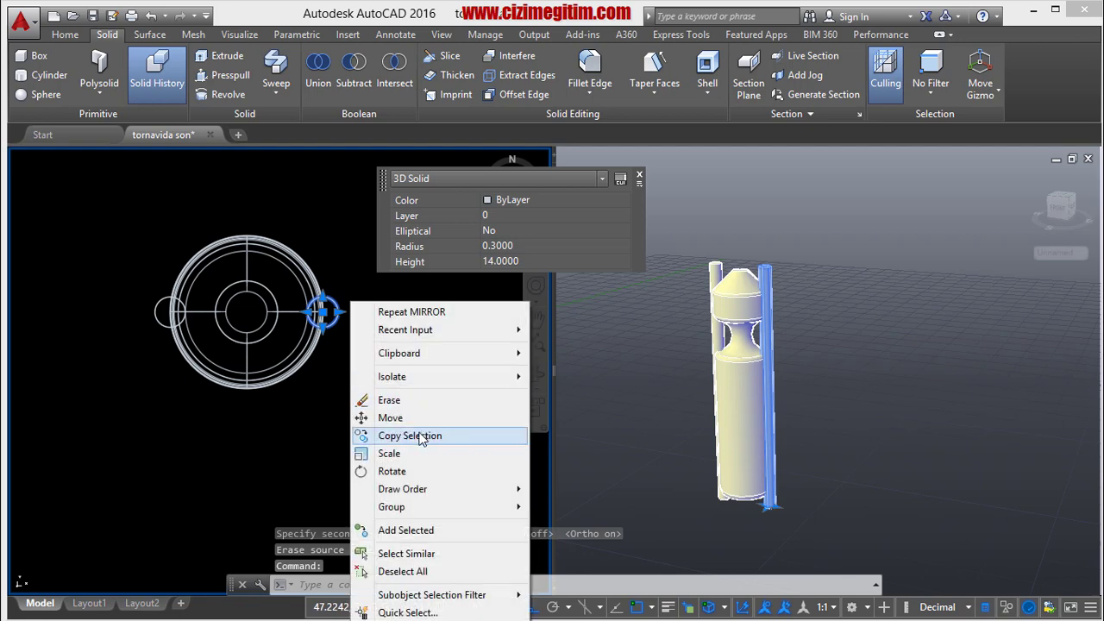
click(411, 311)
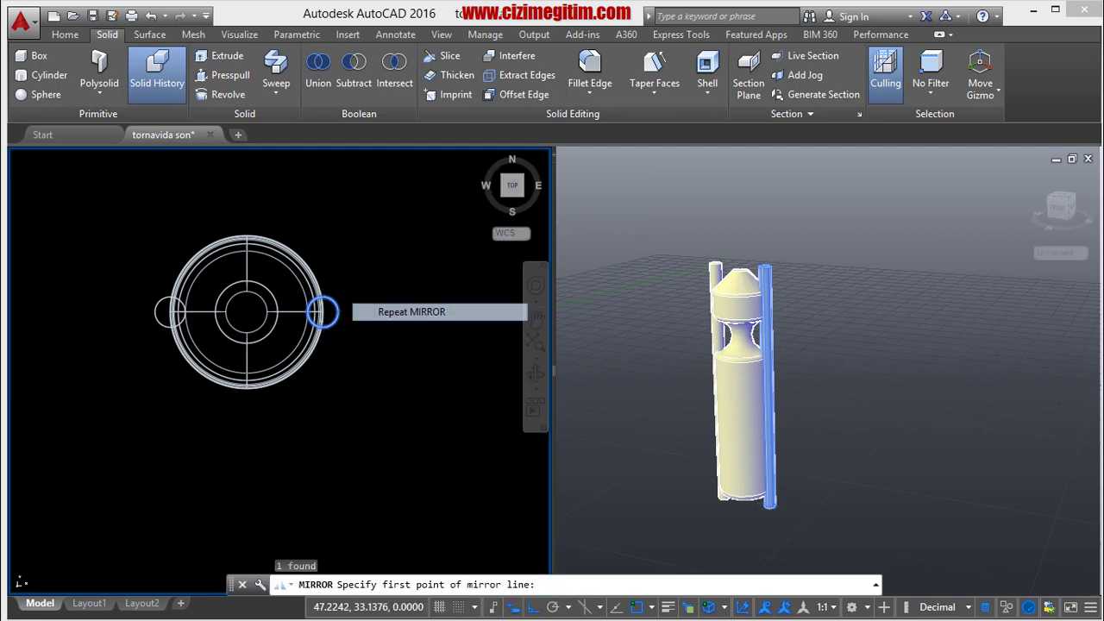
click(247, 311)
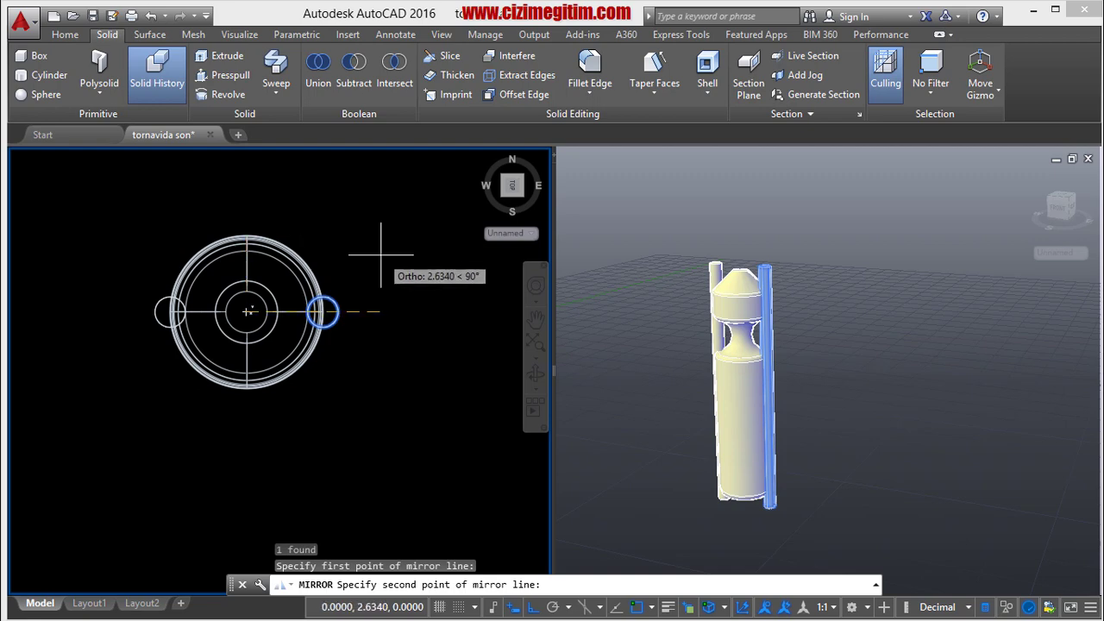
key(F8)
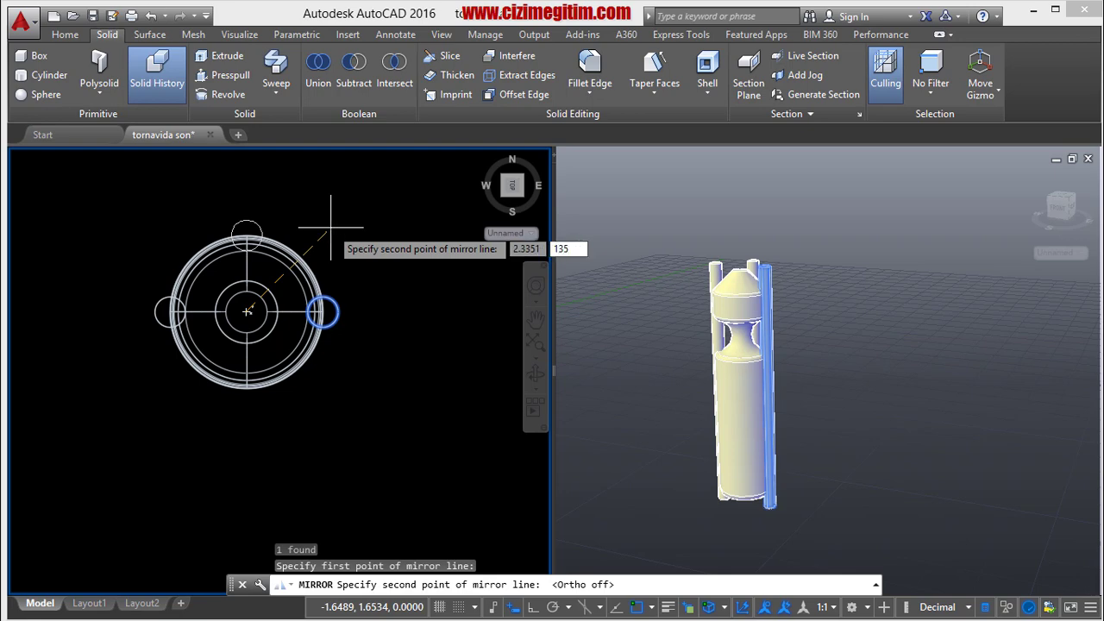
key(Return)
key(Return)
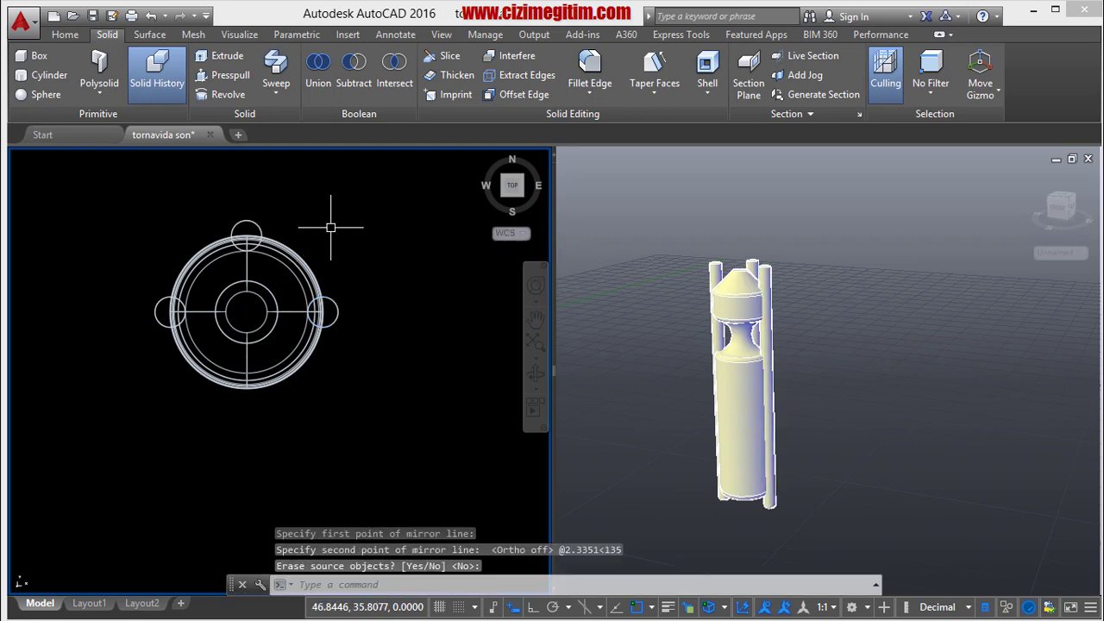
Mirror the top rod about a horizontal line through the handle centre, keeping the original.
scroll(301, 226, up, 5)
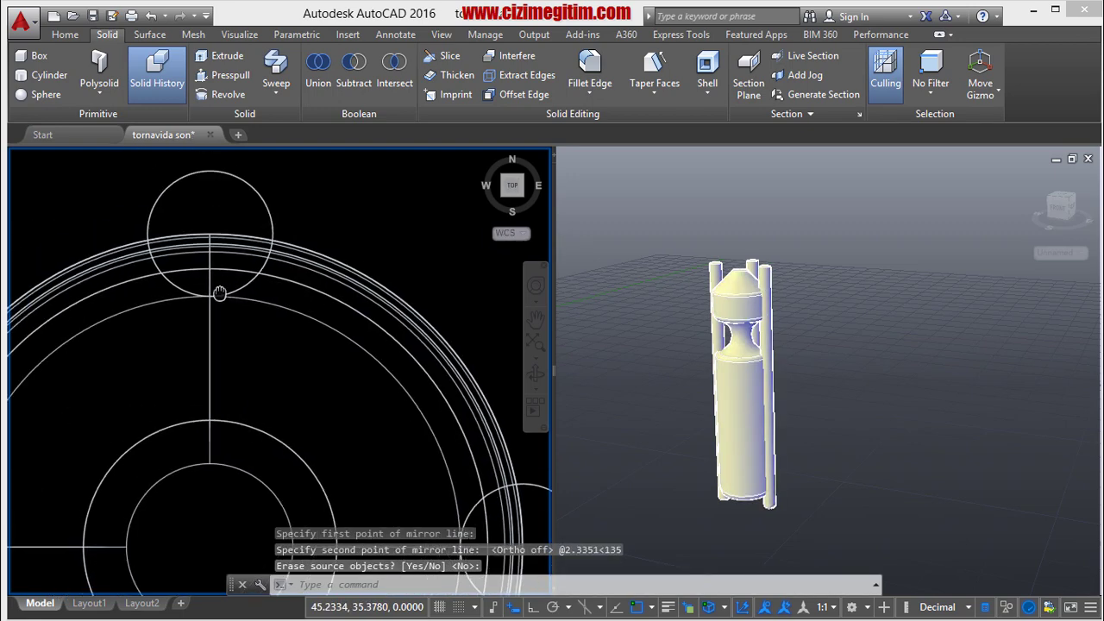
scroll(258, 250, down, 5)
scroll(222, 257, down, 2)
click(221, 257)
scroll(222, 254, up, 5)
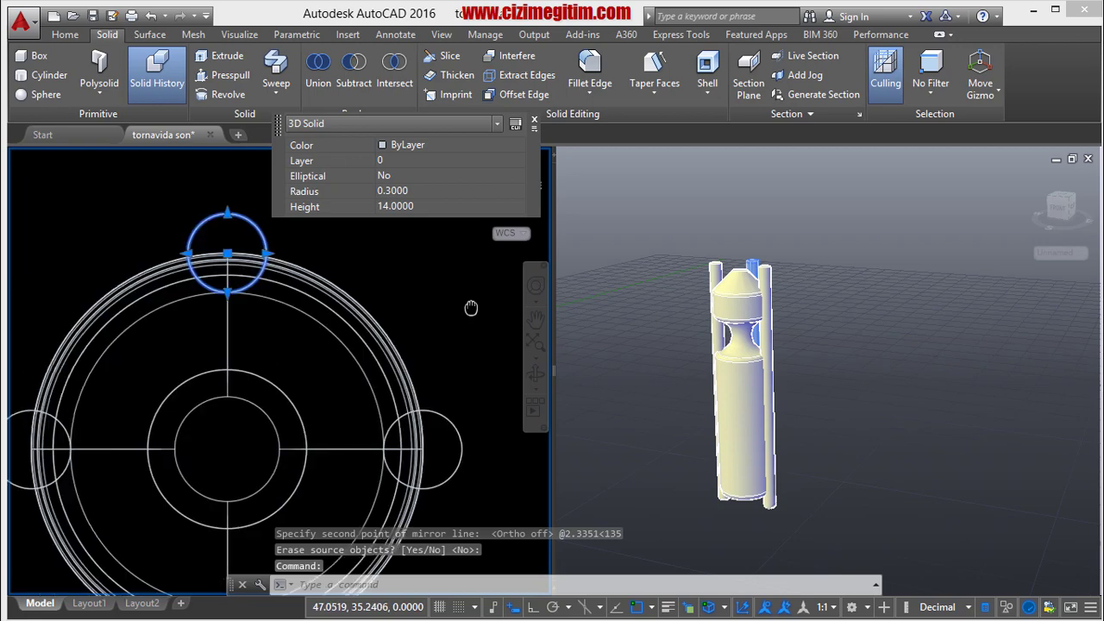
scroll(353, 293, down, 3)
middle_drag(394, 303, 380, 327)
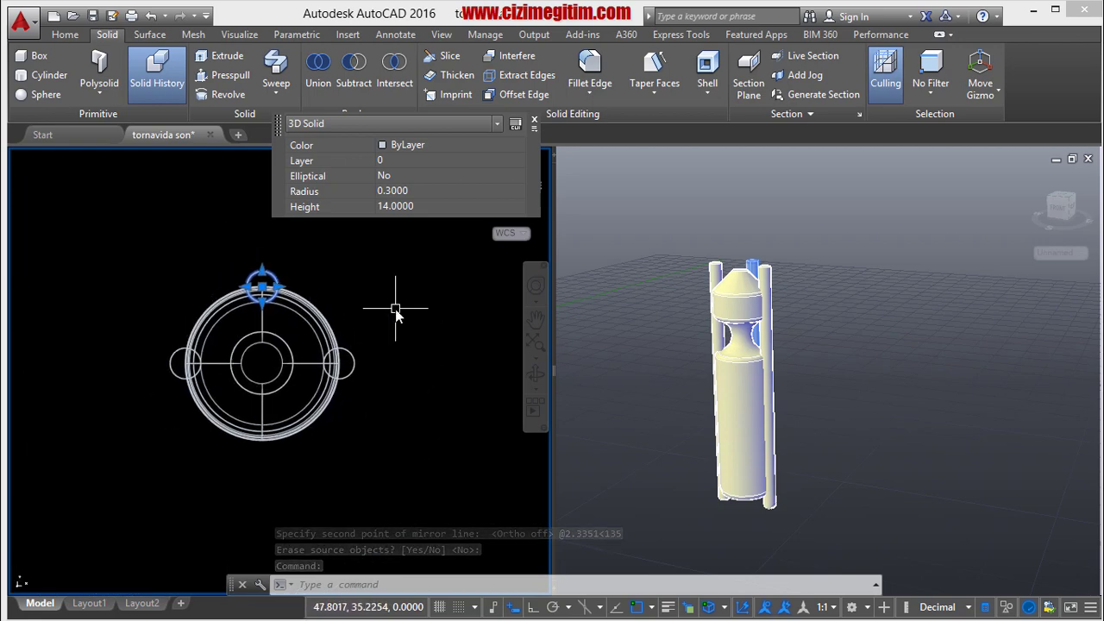
text(mi)
key(Return)
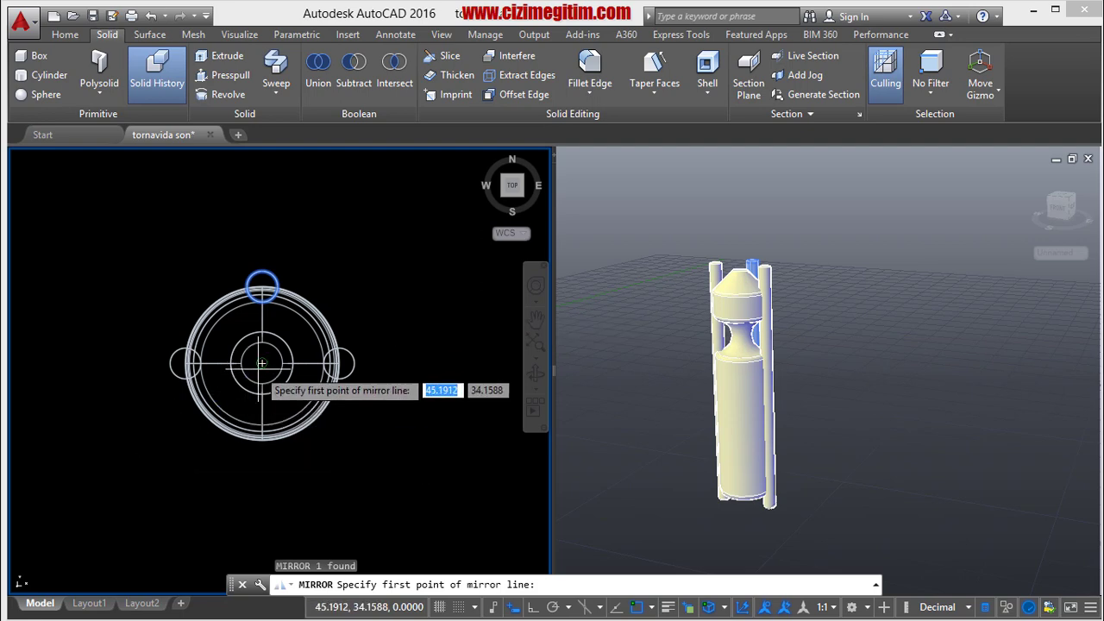
click(261, 363)
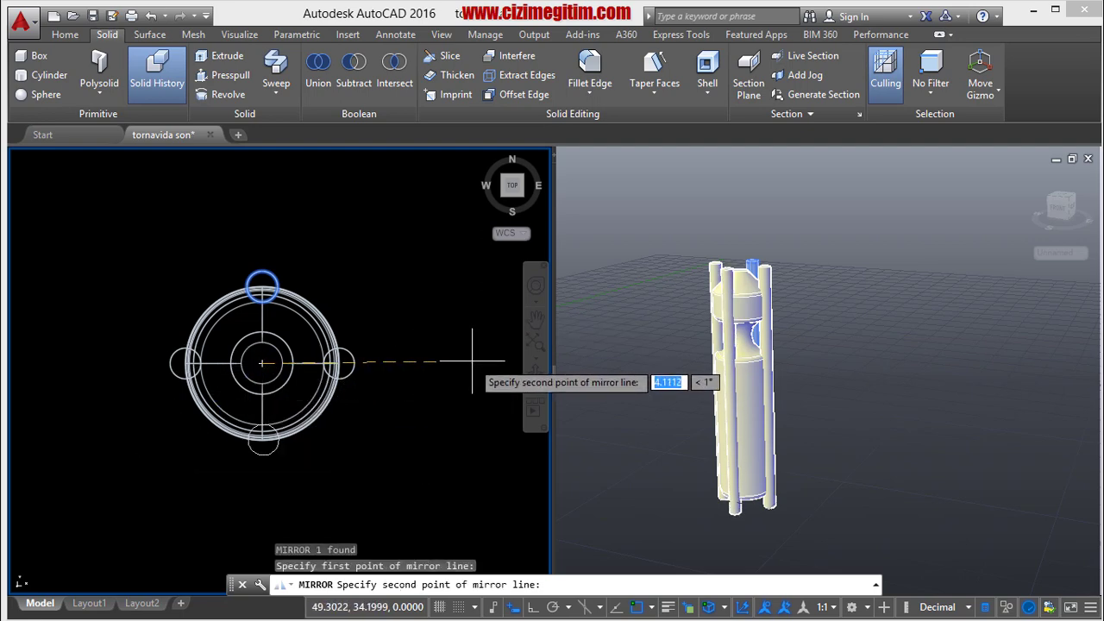
key(F8)
click(441, 364)
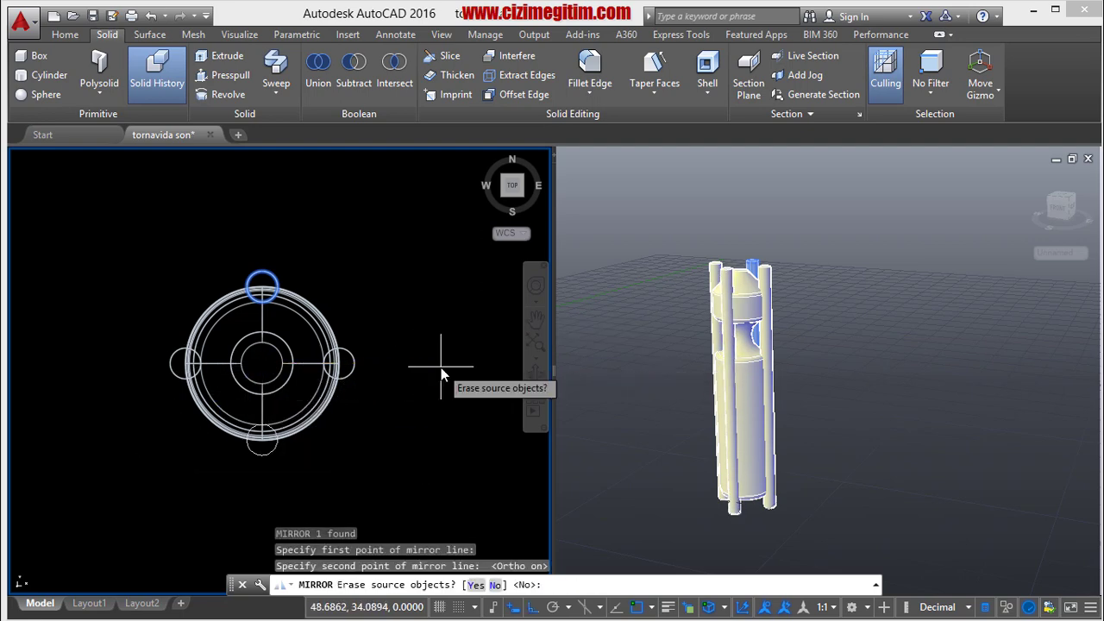
right_click(442, 367)
click(466, 376)
Orbit the 3D view to show all four rods around the handle.
scroll(388, 411, down, 2)
click(873, 328)
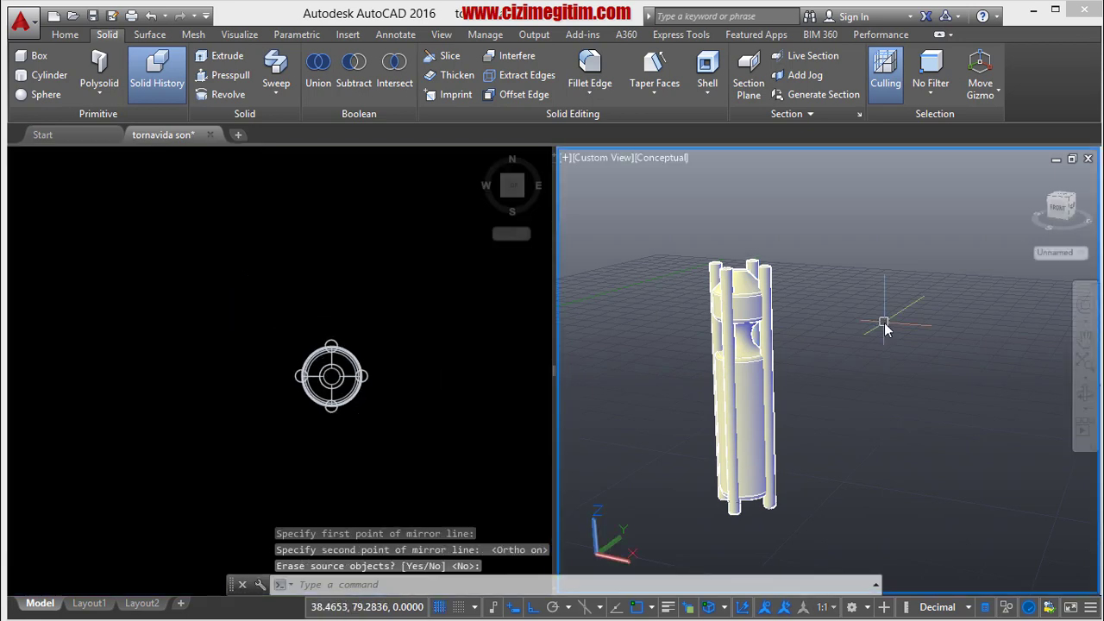
shift+middle_drag(882, 319, 901, 324)
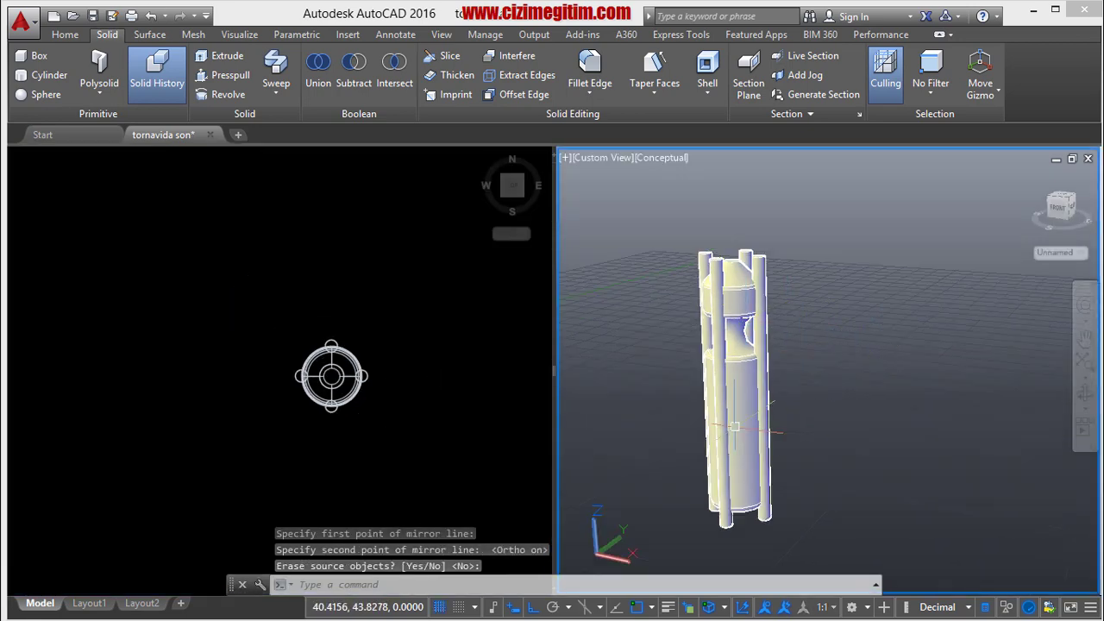
mouse_move(734, 426)
shift+middle_down()
mouse_move(762, 413)
mouse_move(781, 382)
mouse_move(762, 387)
shift+middle_up()
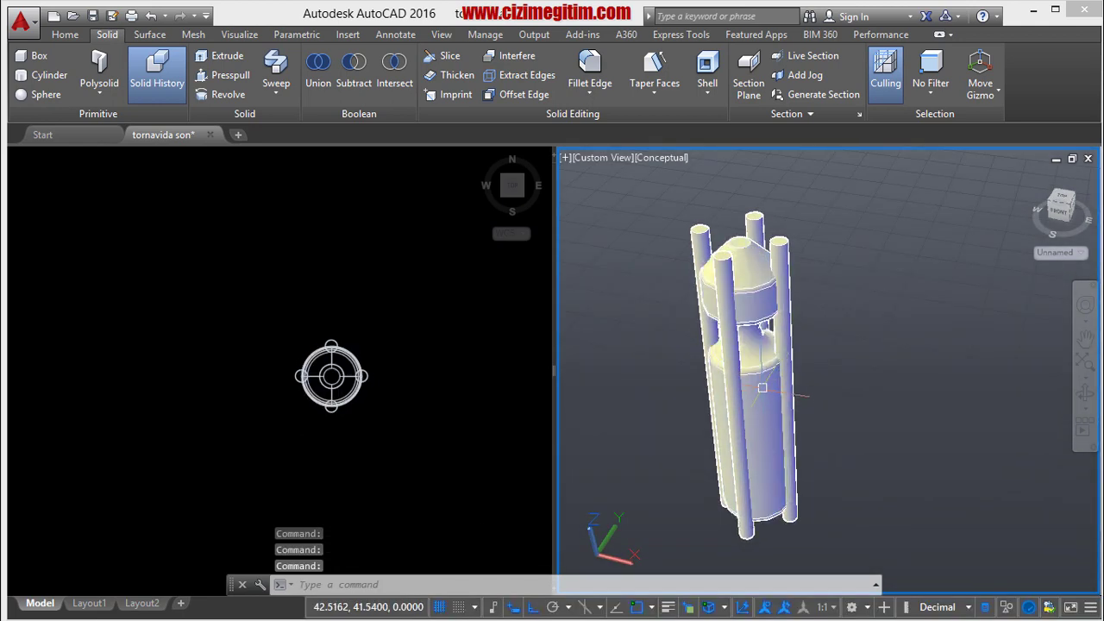
Subtract the four 0.3-radius rods from the handle body, using selection cycling to pick them.
click(355, 69)
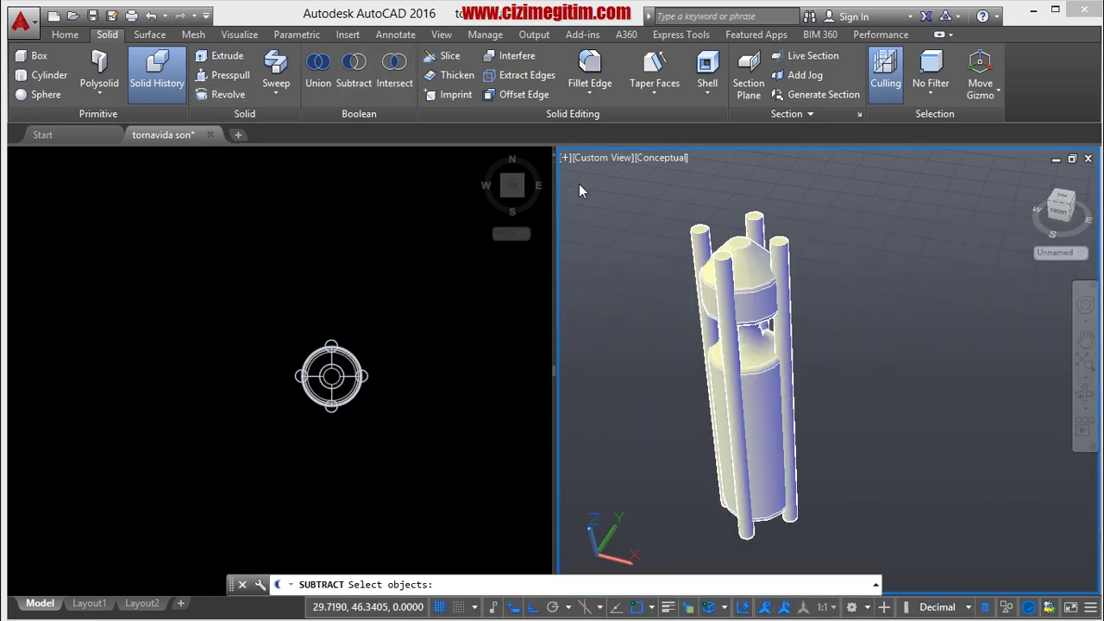
click(762, 300)
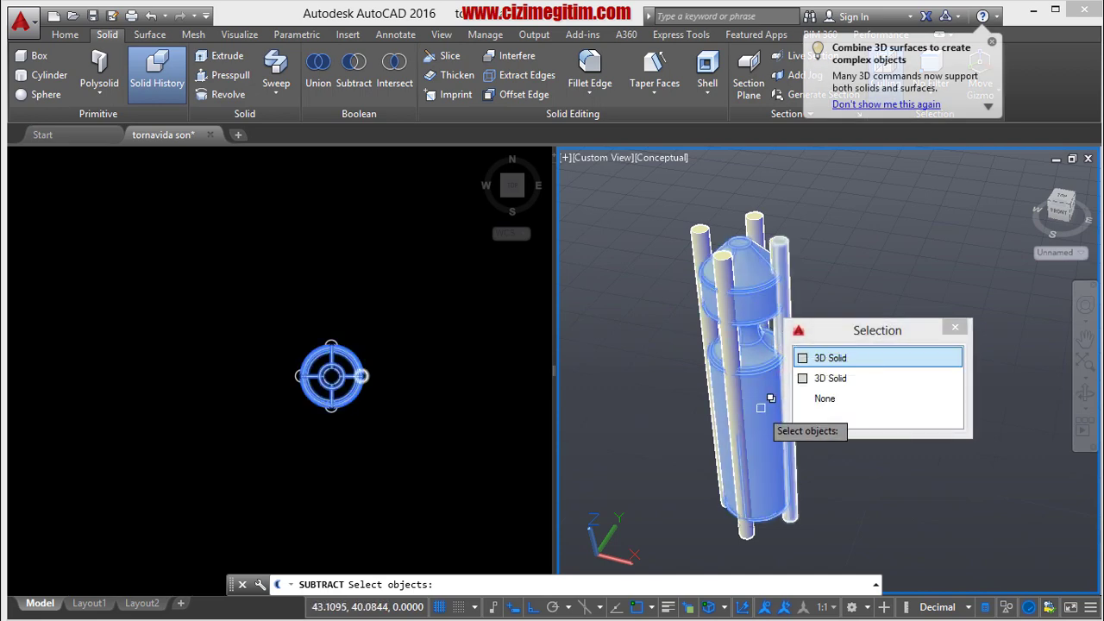
click(830, 357)
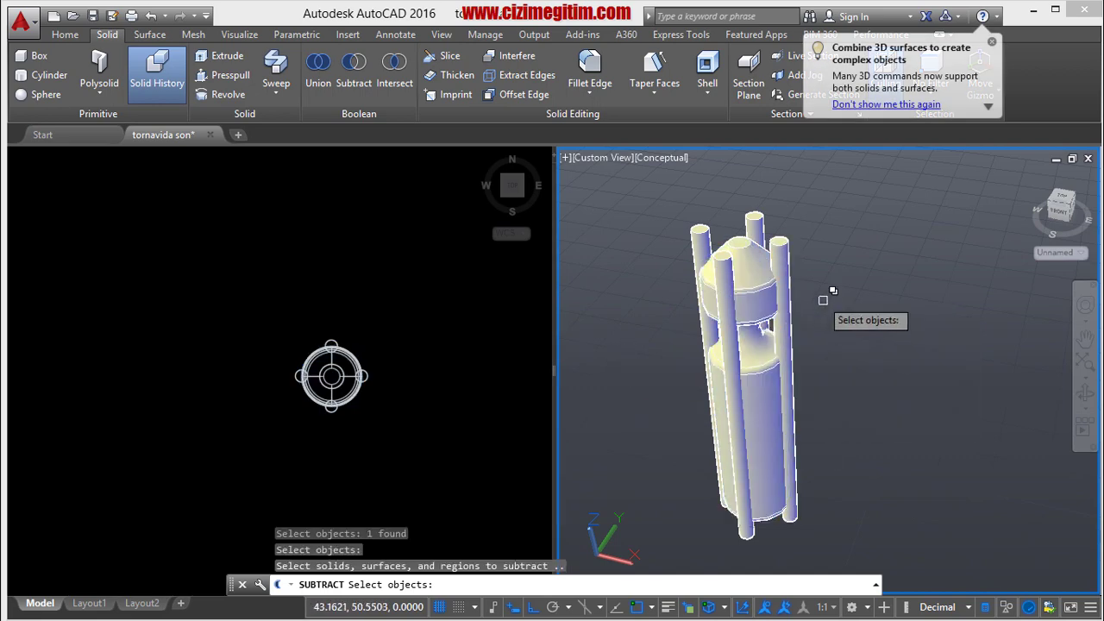
click(764, 226)
click(766, 226)
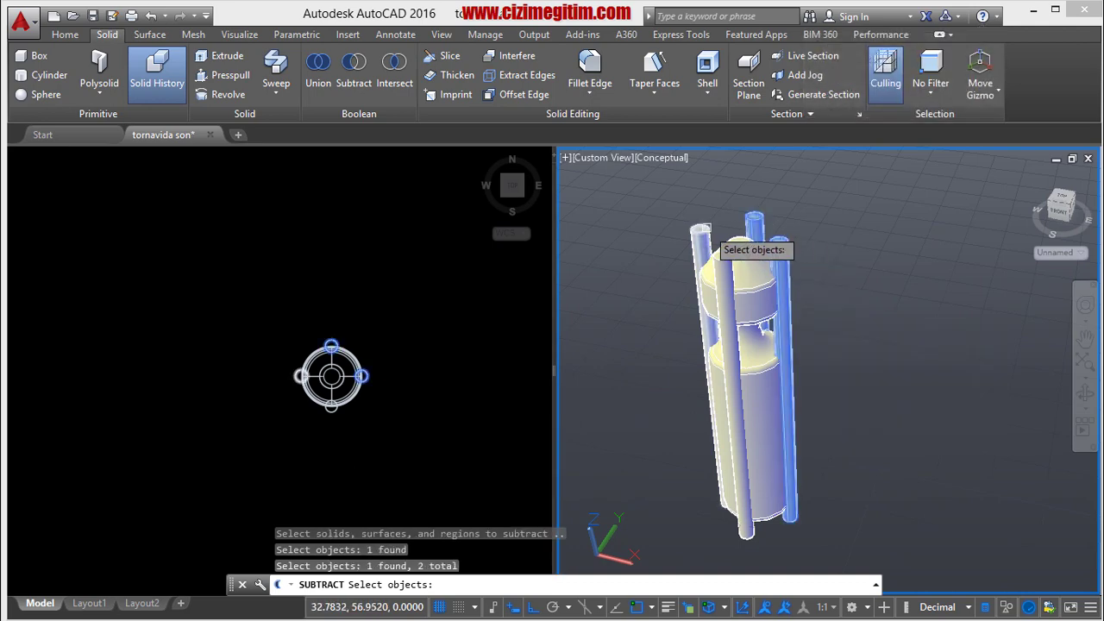
click(709, 226)
click(739, 250)
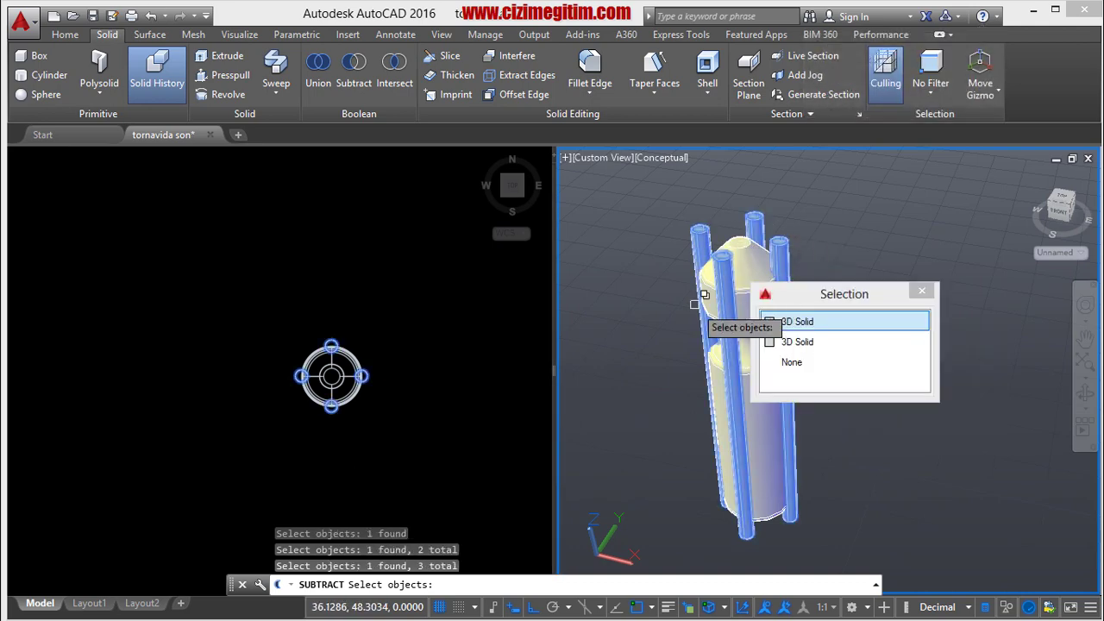
click(849, 328)
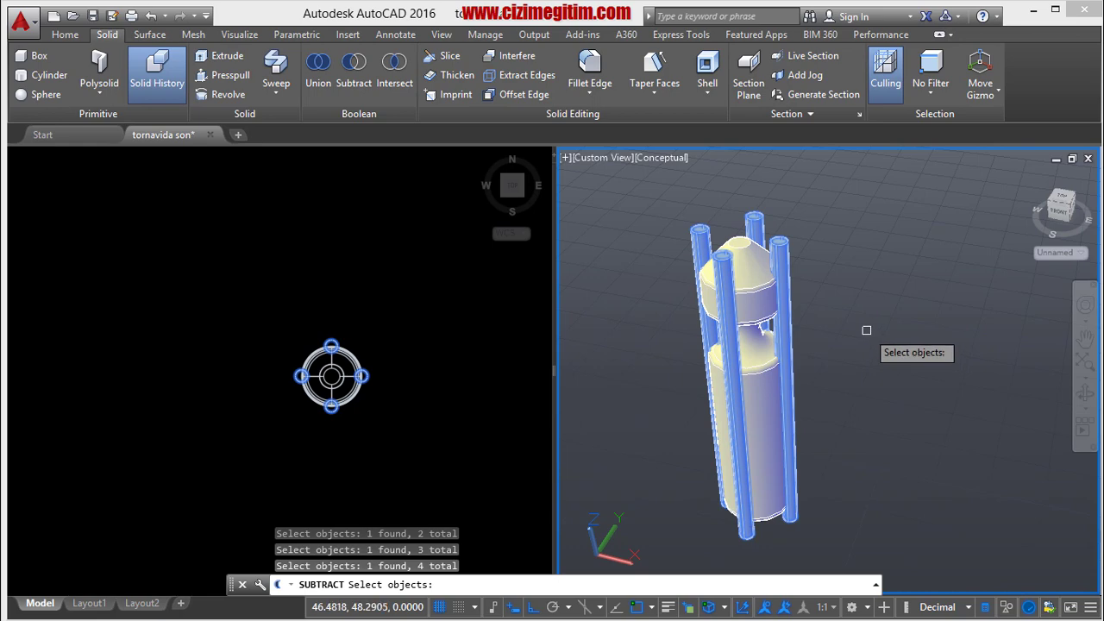
key(Return)
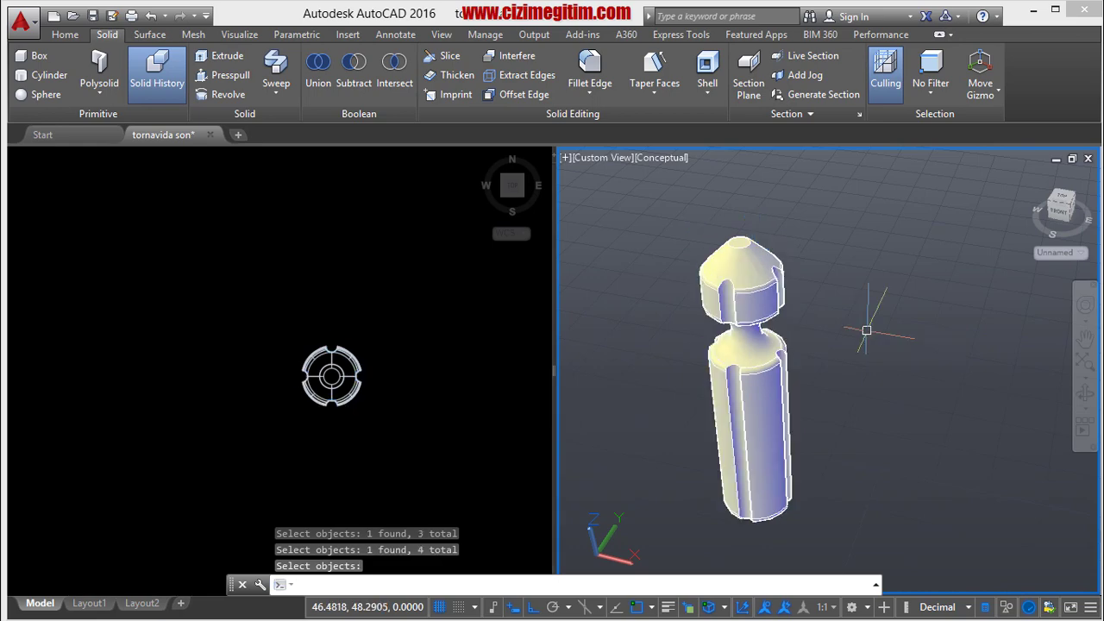
Orbit, pan and zoom the 3D view close onto the grooved handle's top face.
mouse_move(794, 369)
shift+middle_down()
mouse_move(804, 357)
mouse_move(816, 446)
mouse_move(894, 446)
mouse_move(735, 347)
mouse_move(750, 258)
mouse_move(805, 414)
shift+middle_up()
scroll(805, 414, up, 3)
scroll(770, 386, up, 2)
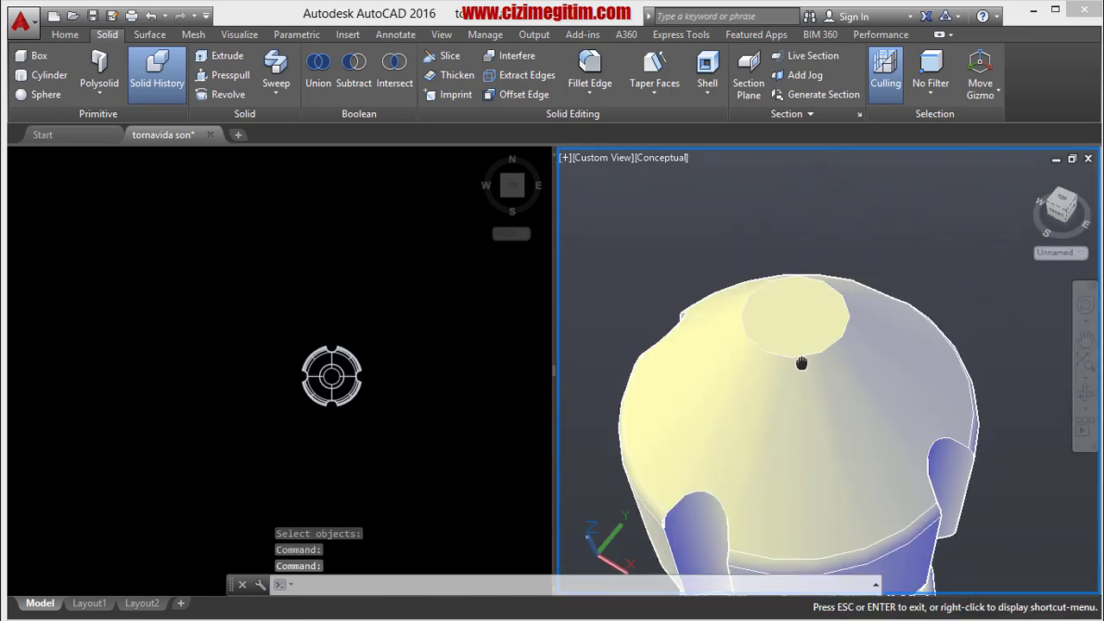
scroll(780, 310, down, 1)
mouse_move(781, 310)
shift+middle_down()
mouse_move(726, 335)
mouse_move(741, 340)
shift+middle_up()
scroll(750, 345, down, 2)
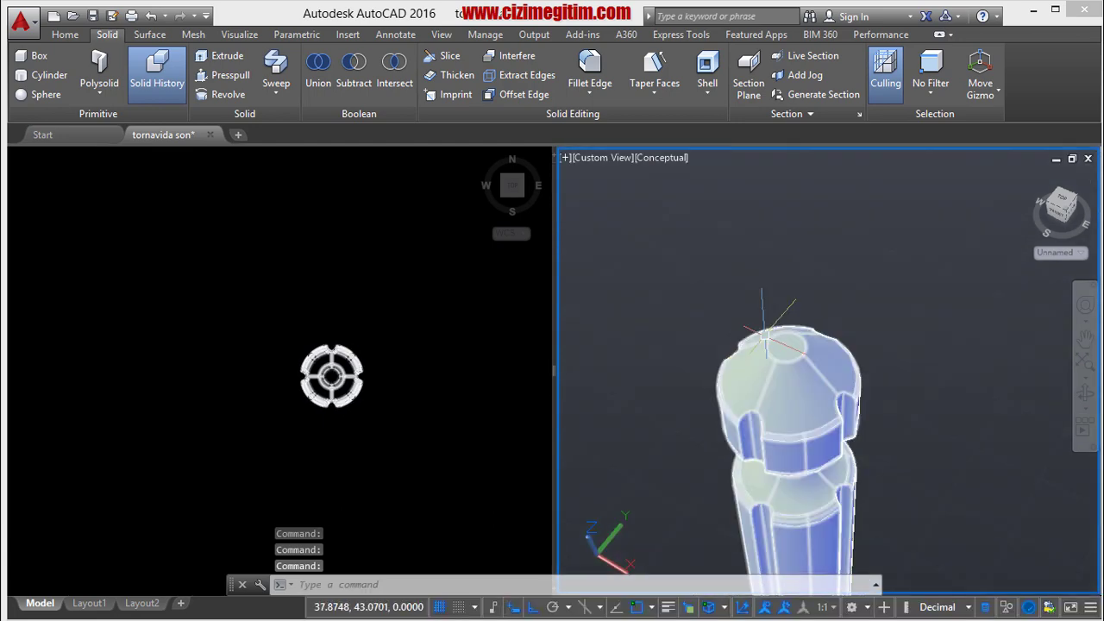
scroll(761, 354, down, 2)
scroll(750, 388, down, 2)
mouse_move(742, 388)
middle_down()
mouse_move(768, 405)
mouse_move(765, 369)
mouse_move(707, 394)
mouse_move(776, 342)
middle_up()
scroll(767, 397, up, 2)
scroll(871, 337, up, 2)
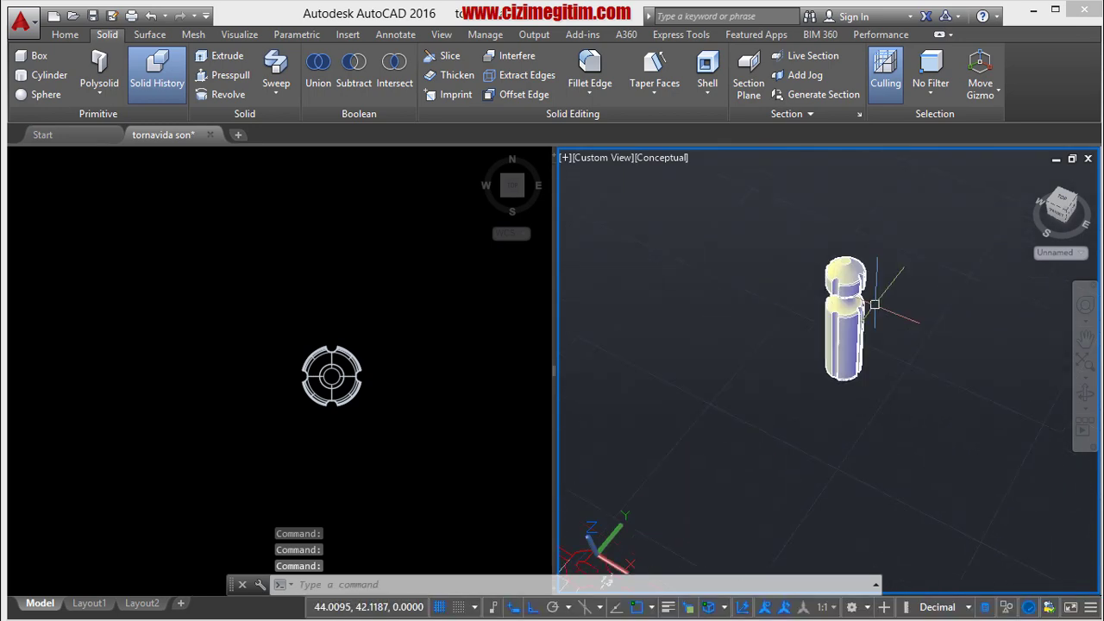
scroll(877, 267, up, 2)
middle_drag(878, 267, 776, 328)
scroll(783, 288, up, 3)
scroll(782, 288, up, 2)
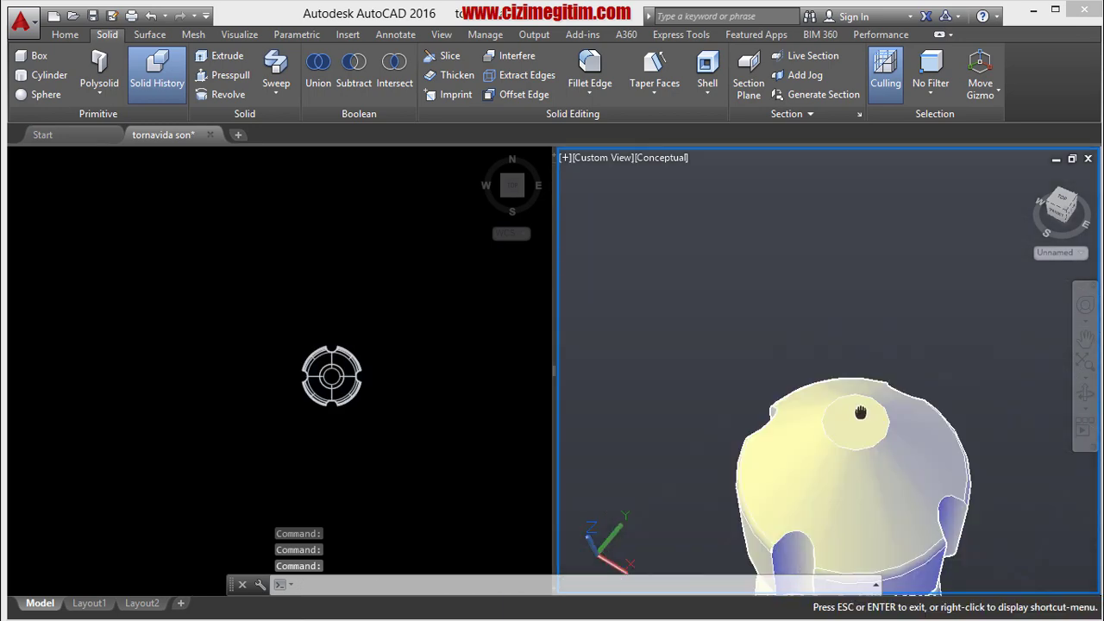
middle_drag(906, 410, 822, 400)
scroll(813, 382, up, 2)
scroll(783, 387, down, 1)
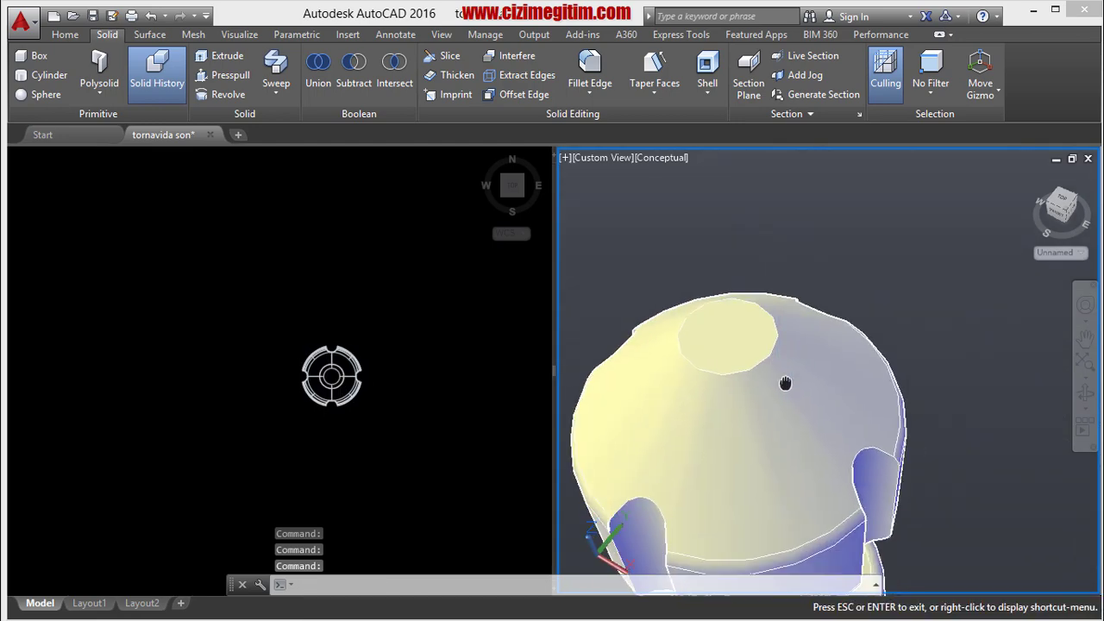
key(Escape)
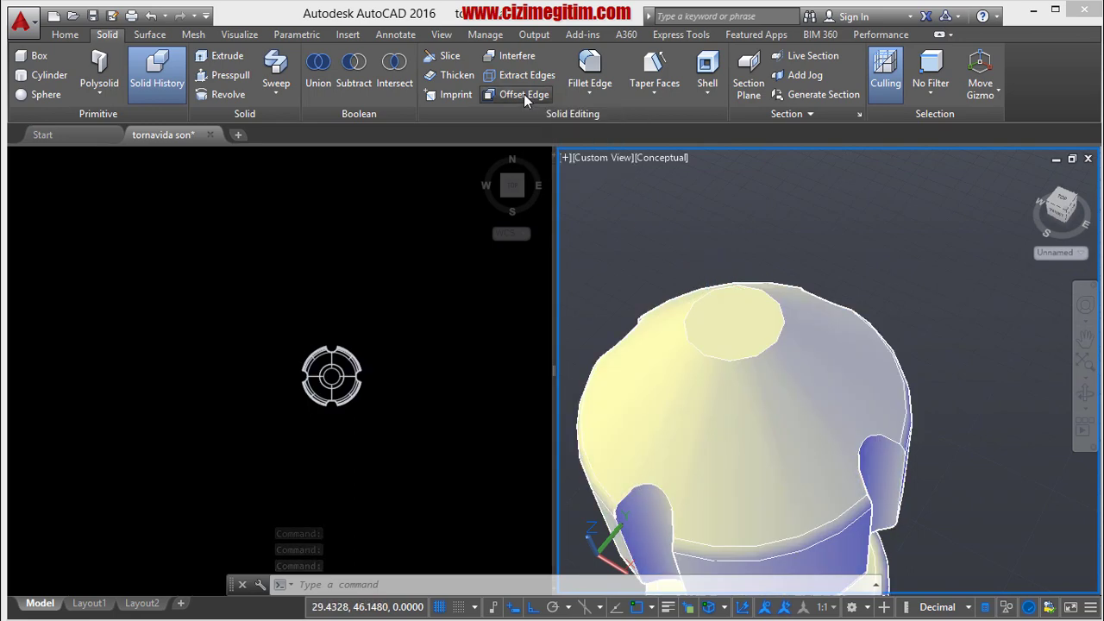
Offset an edge circle inside the handle's top face with Offset Edge.
click(523, 94)
click(747, 316)
right_click(747, 317)
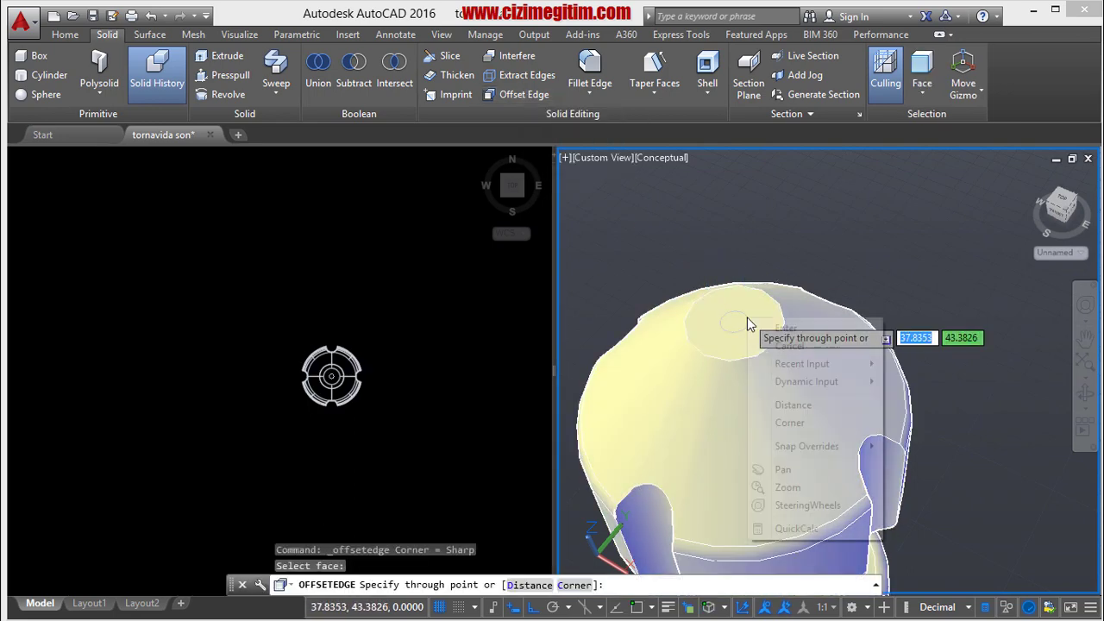
key(Escape)
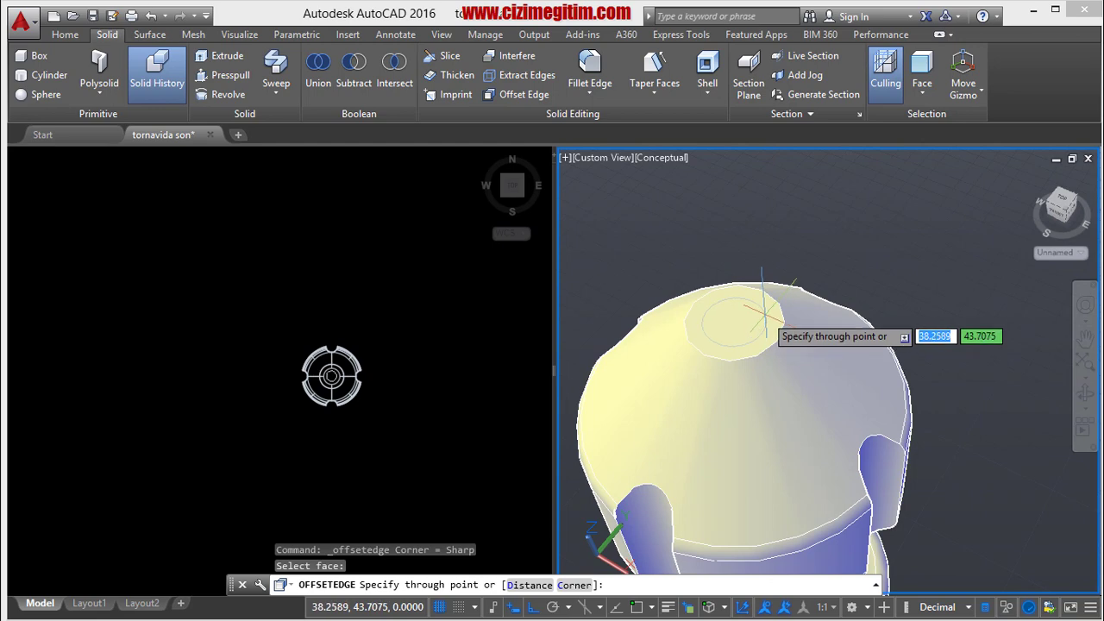
click(765, 307)
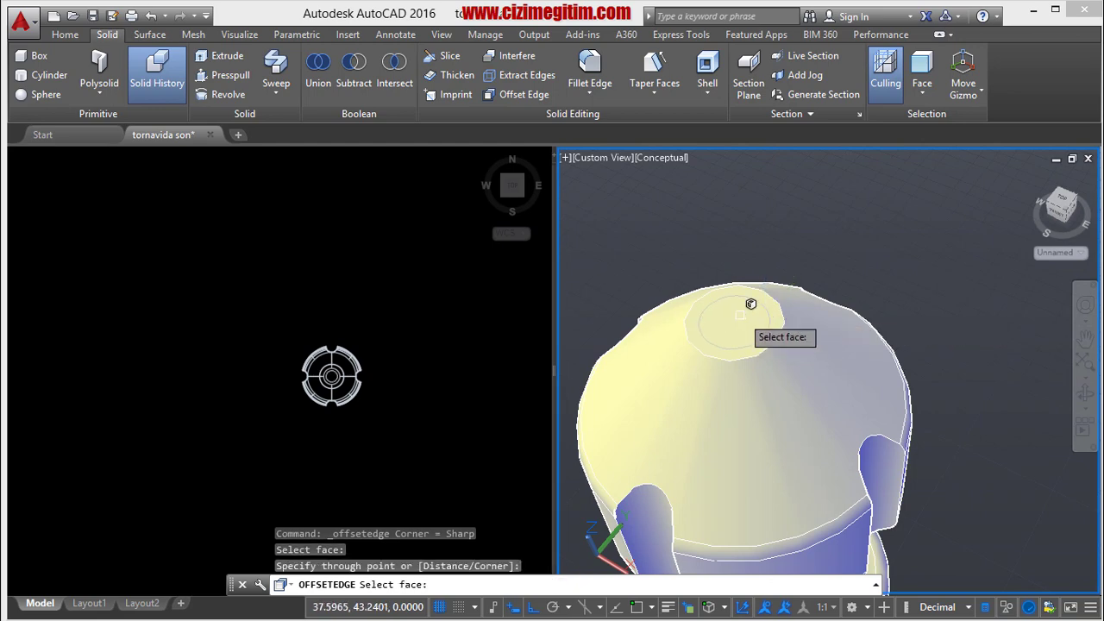
key(Return)
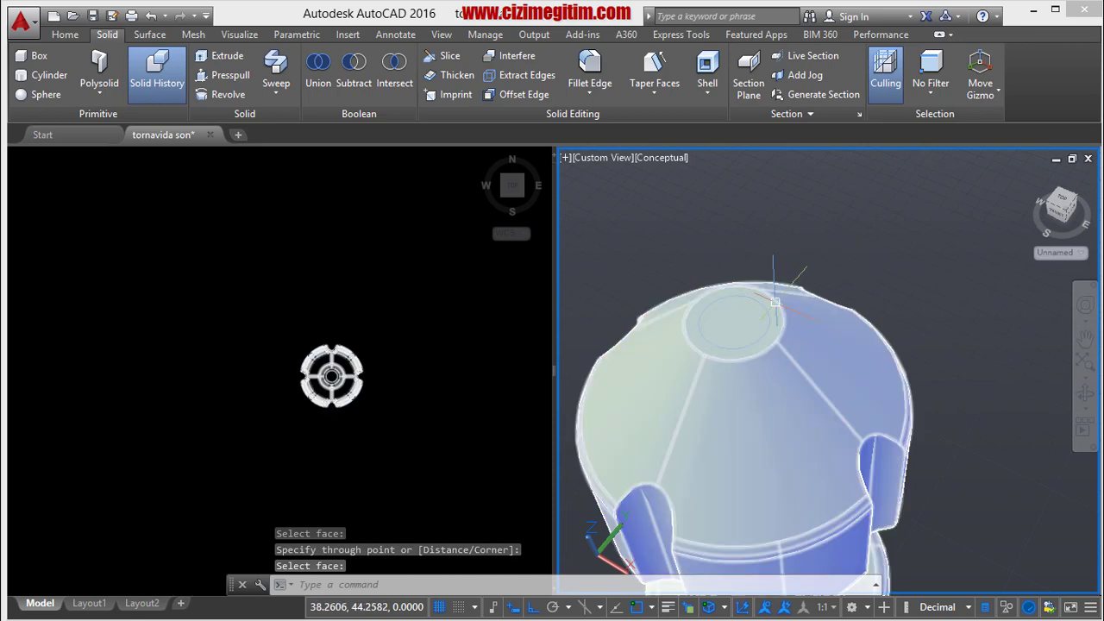
Set the new circle's radius to 0.3 in Quick Properties.
click(752, 299)
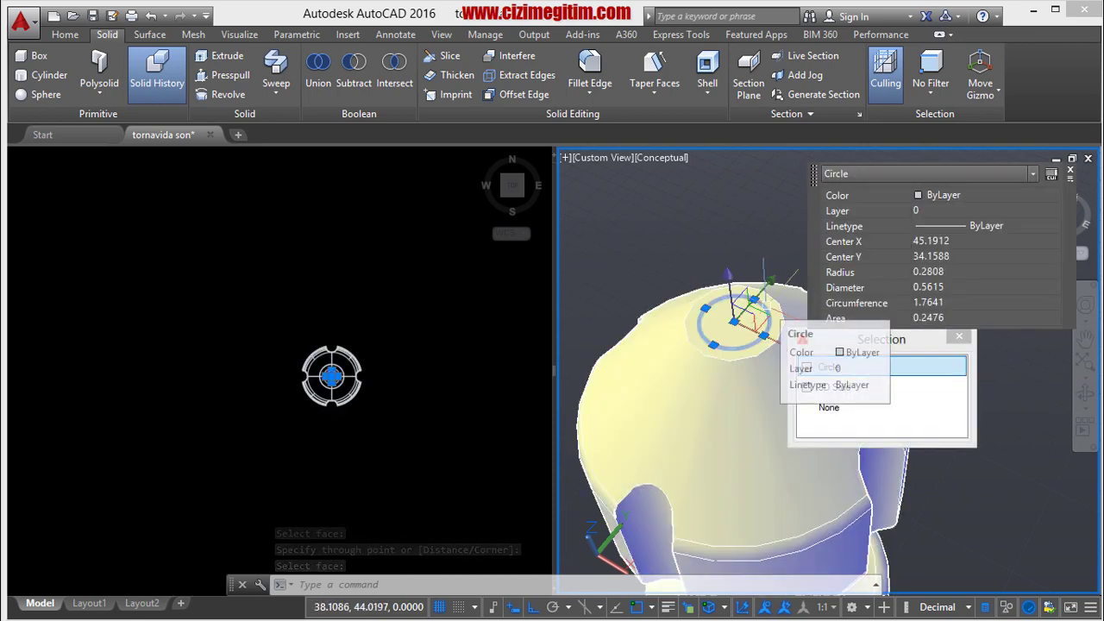
click(954, 272)
text(0.3)
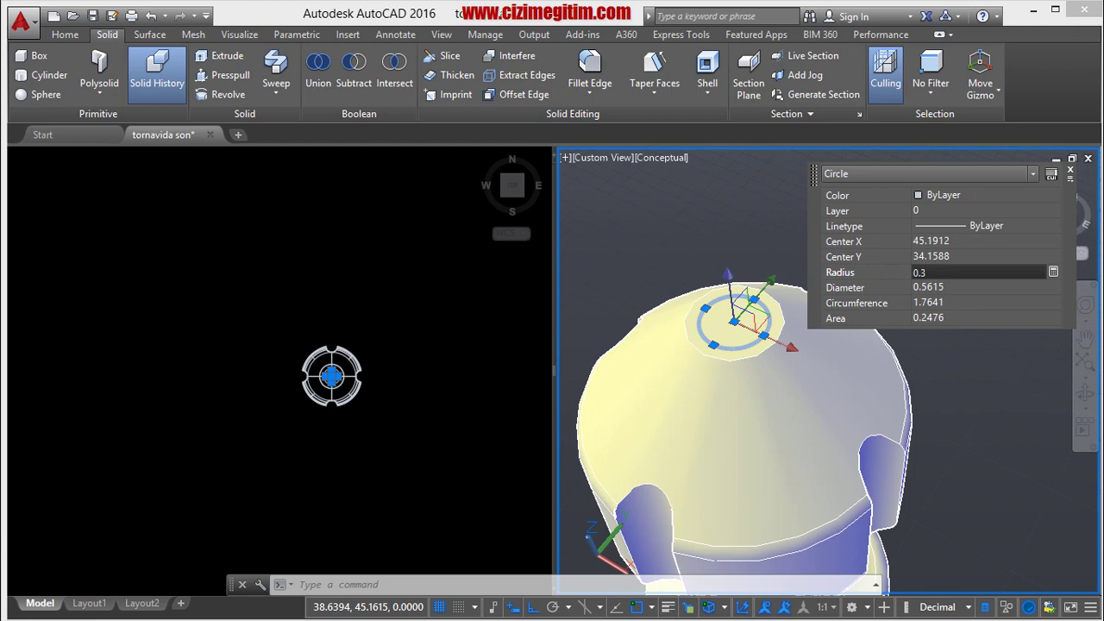
click(962, 288)
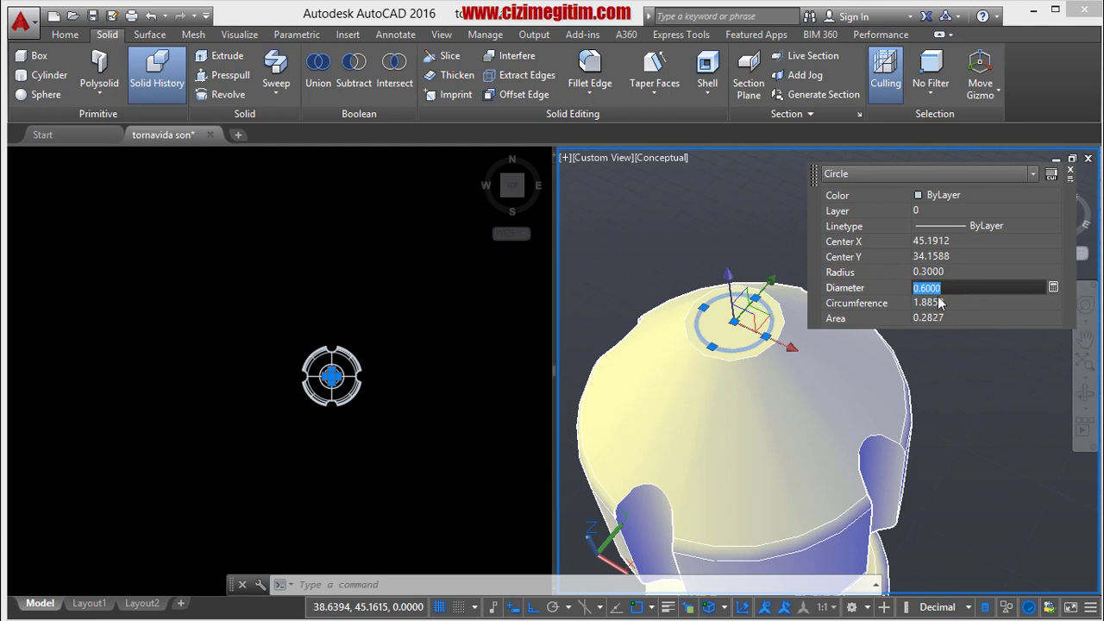
click(1072, 172)
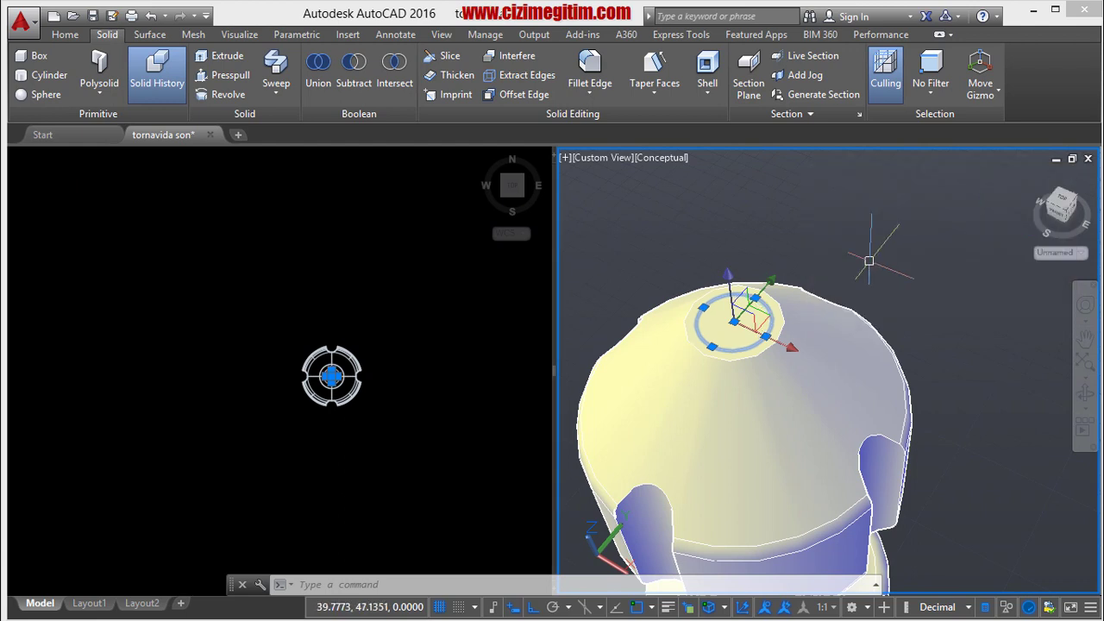
key(Escape)
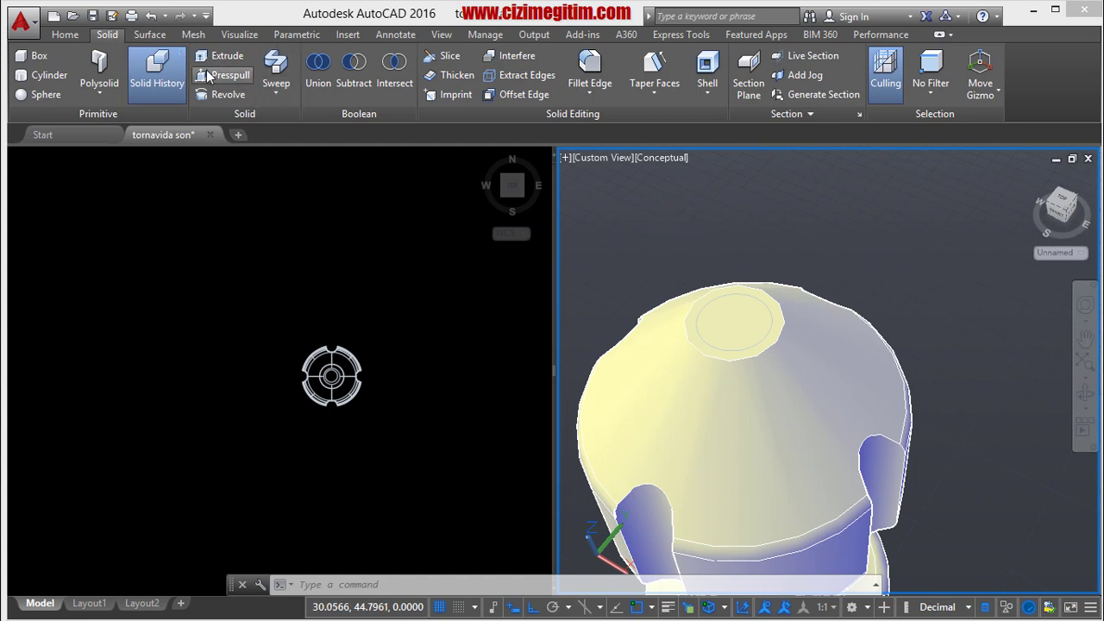
Press-pull the 0.3-radius circle down into the handle to form a deep round hole.
click(208, 77)
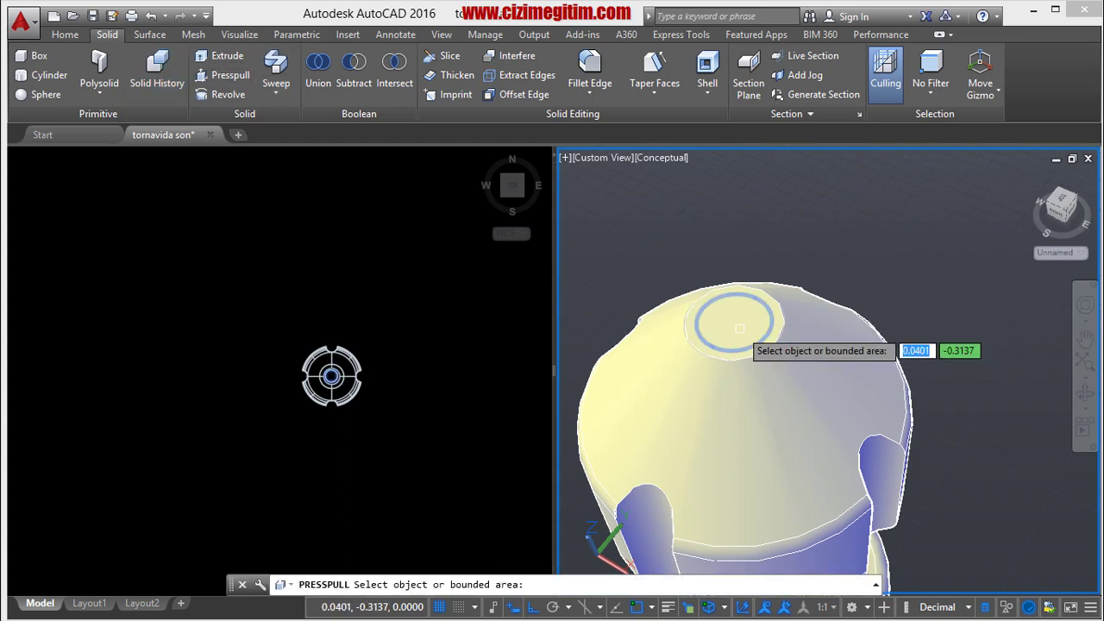
click(737, 322)
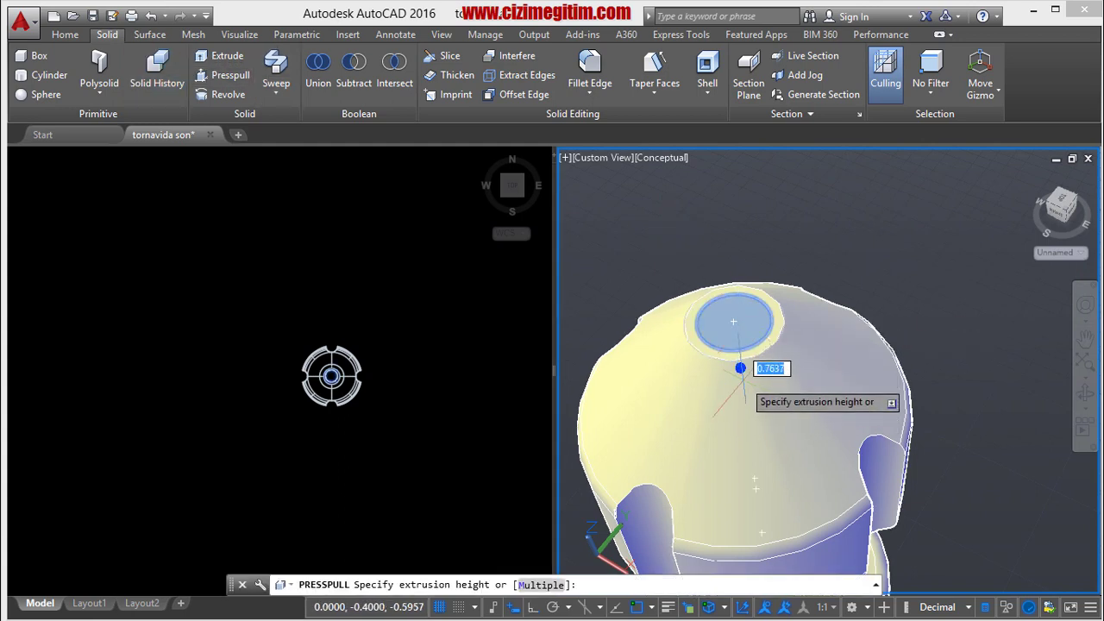
scroll(750, 397, down, 2)
scroll(776, 413, down, 2)
scroll(802, 448, down, 1)
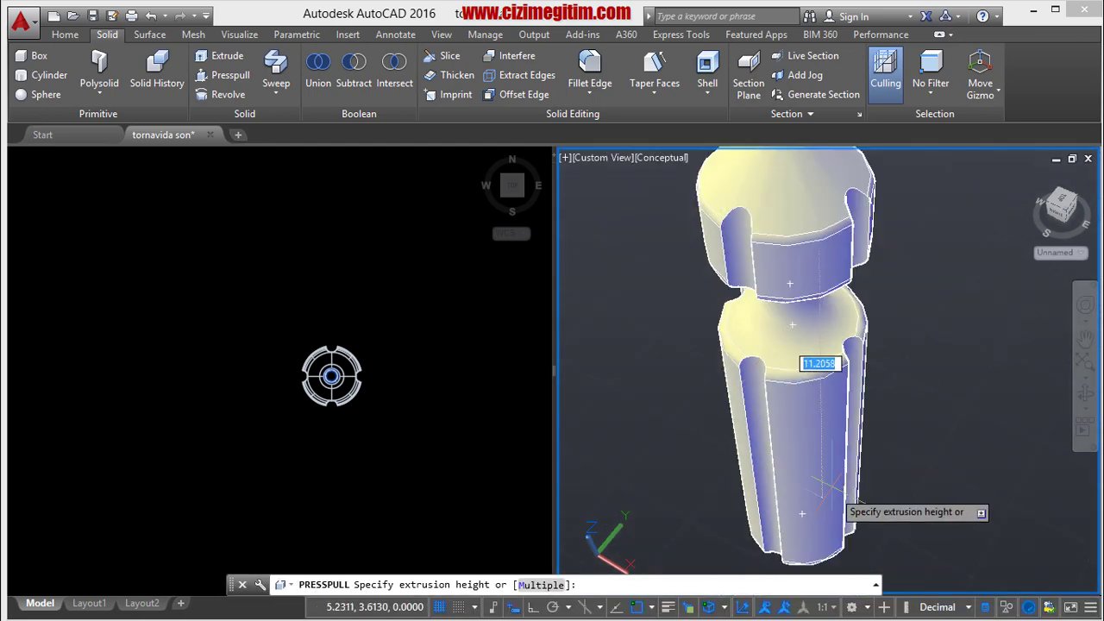
click(882, 515)
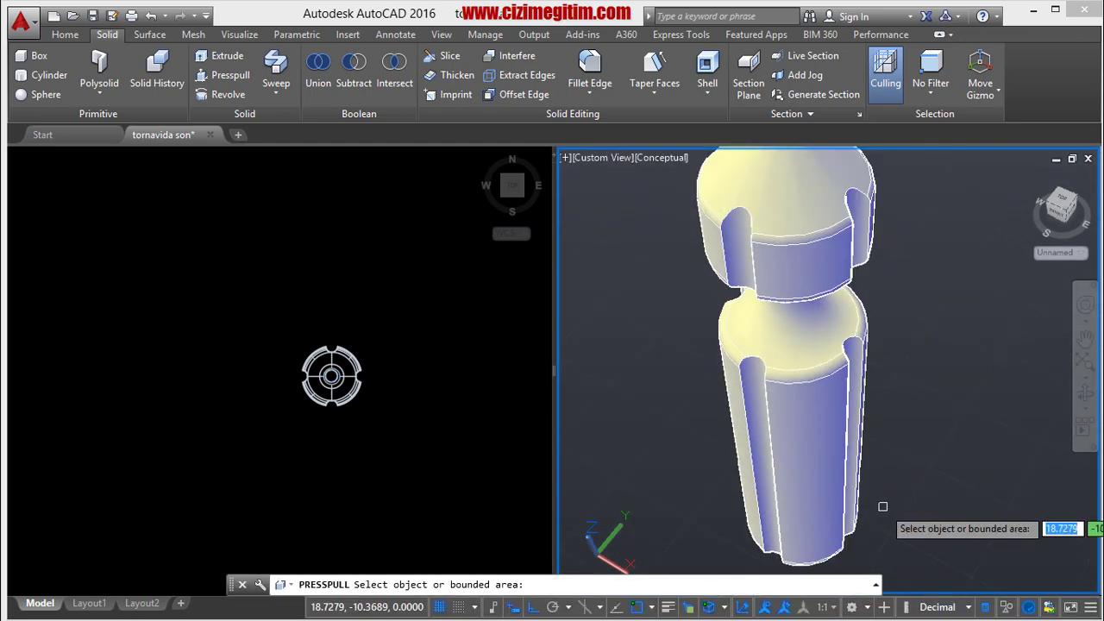
scroll(871, 381, down, 2)
key(Escape)
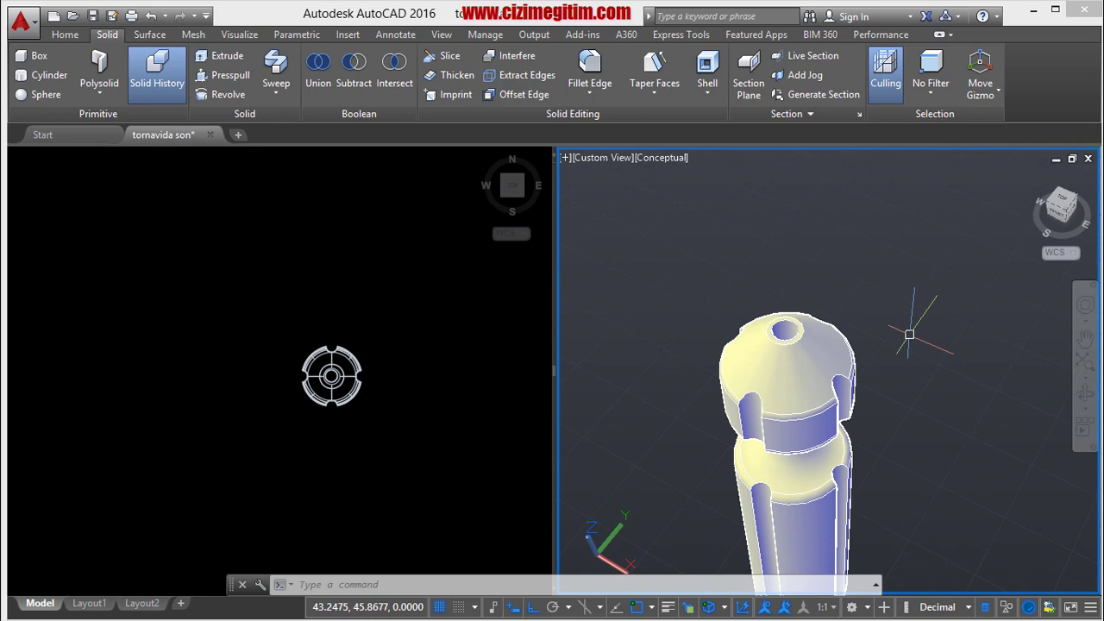
mouse_move(811, 273)
shift+middle_down()
mouse_move(873, 267)
mouse_move(862, 237)
mouse_move(857, 348)
mouse_move(838, 283)
mouse_move(853, 457)
shift+middle_up()
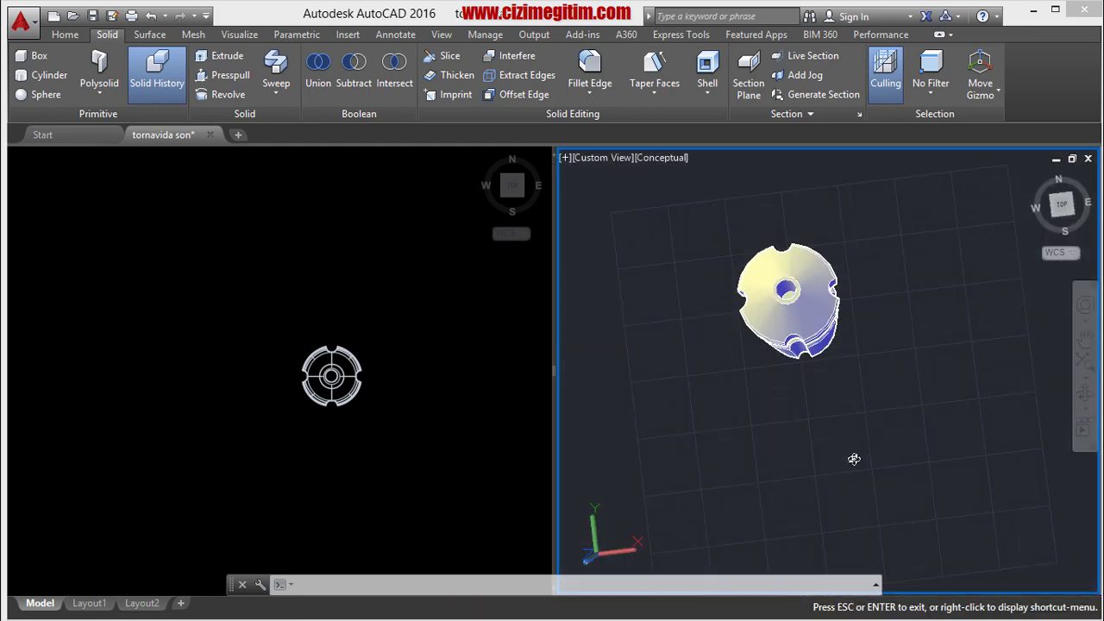
scroll(802, 345, up, 3)
scroll(736, 224, up, 3)
mouse_move(736, 224)
middle_down()
mouse_move(837, 446)
mouse_move(791, 338)
mouse_move(750, 358)
middle_up()
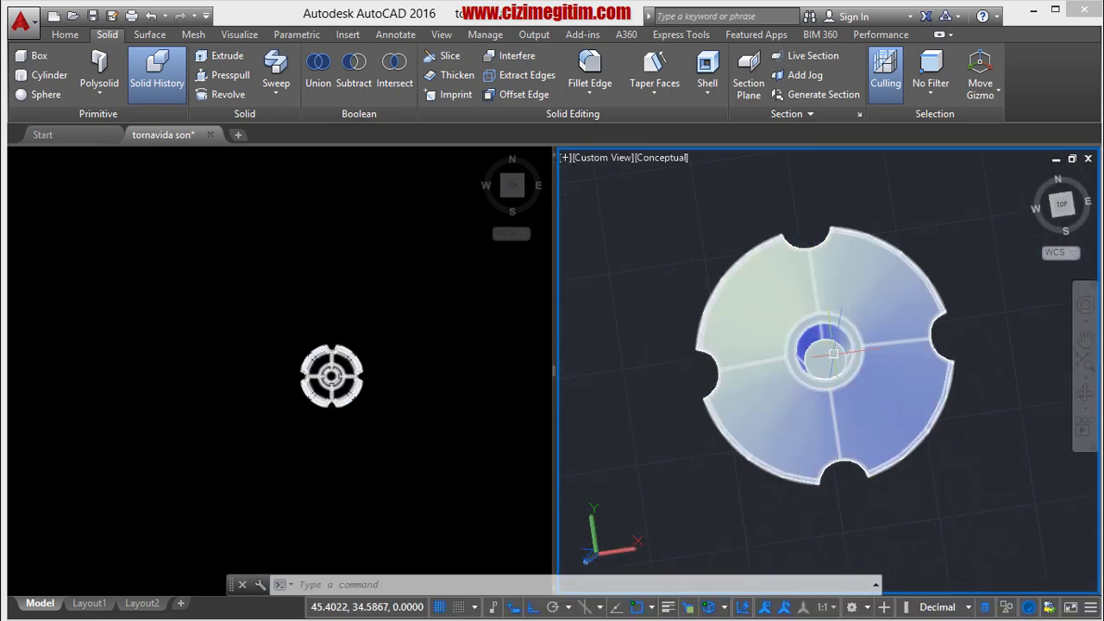
scroll(746, 359, down, 2)
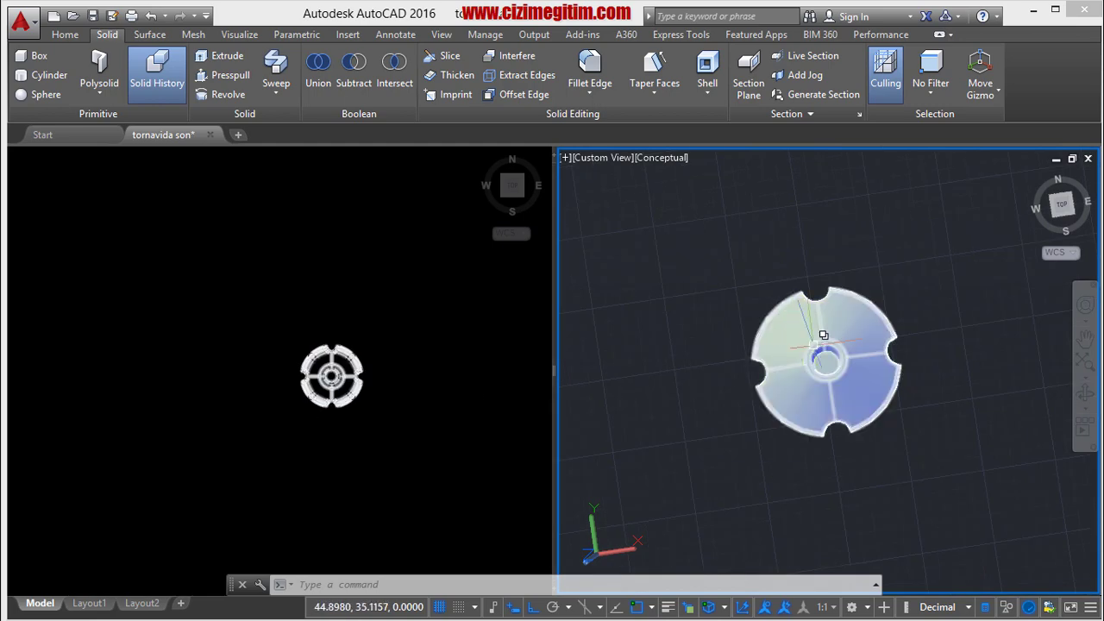
mouse_move(824, 334)
shift+middle_down()
mouse_move(742, 286)
mouse_move(712, 236)
mouse_move(675, 239)
mouse_move(729, 278)
shift+middle_up()
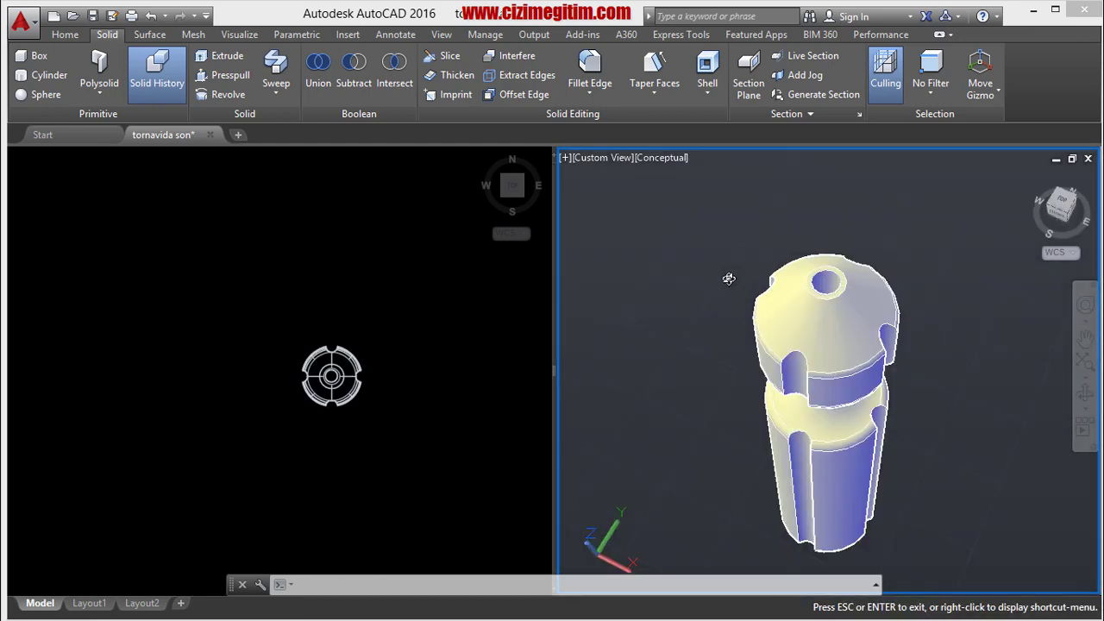
scroll(731, 259, down, 2)
middle_drag(926, 305, 878, 321)
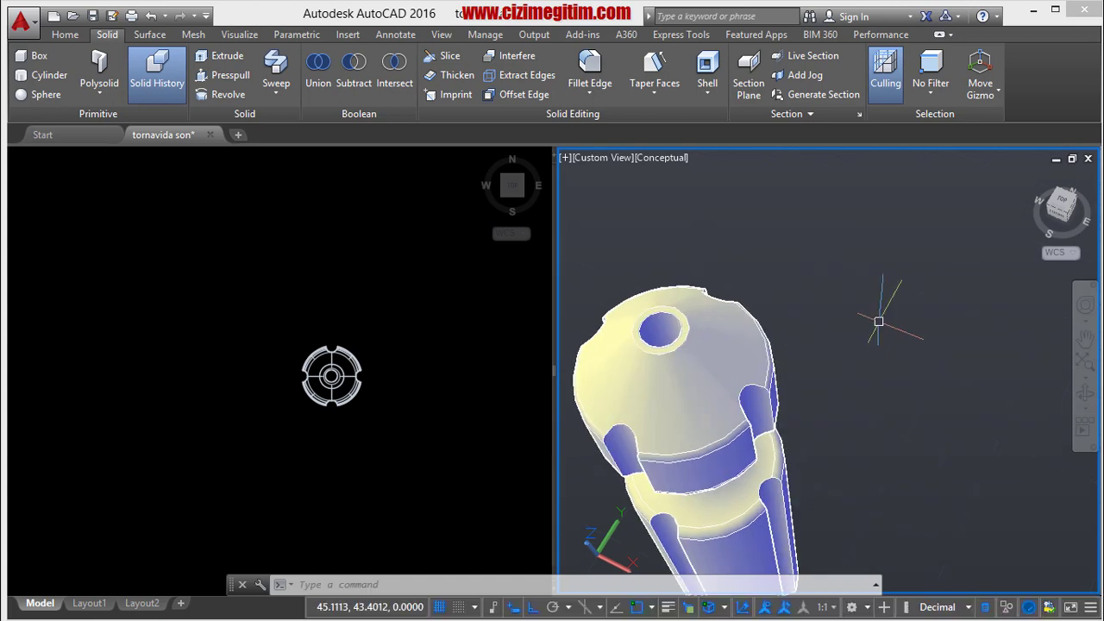
middle_drag(735, 308, 791, 309)
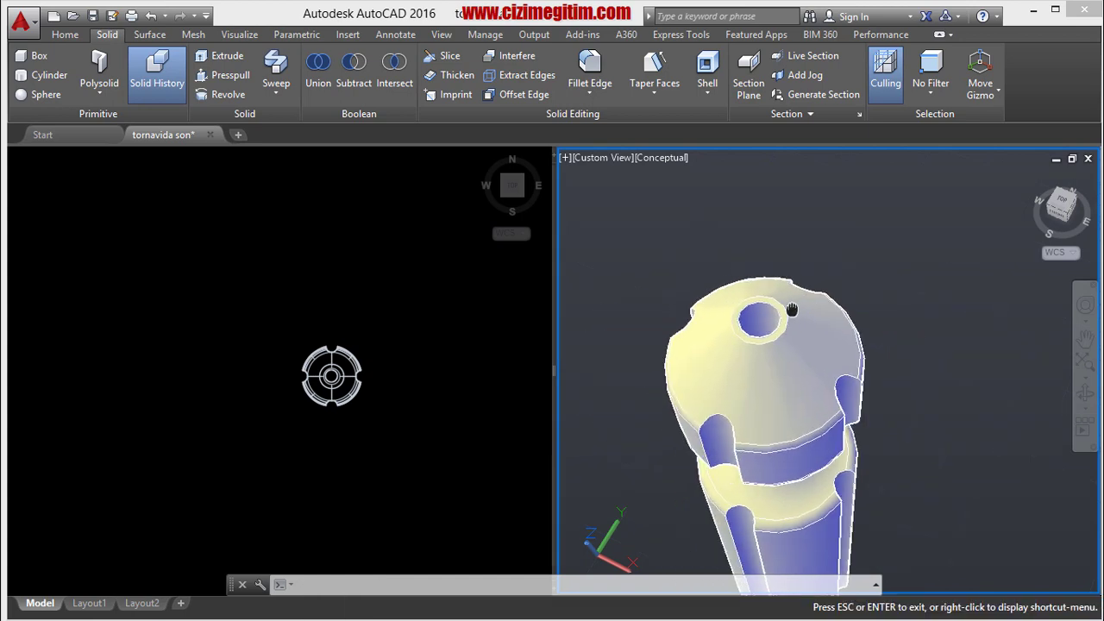
key(Escape)
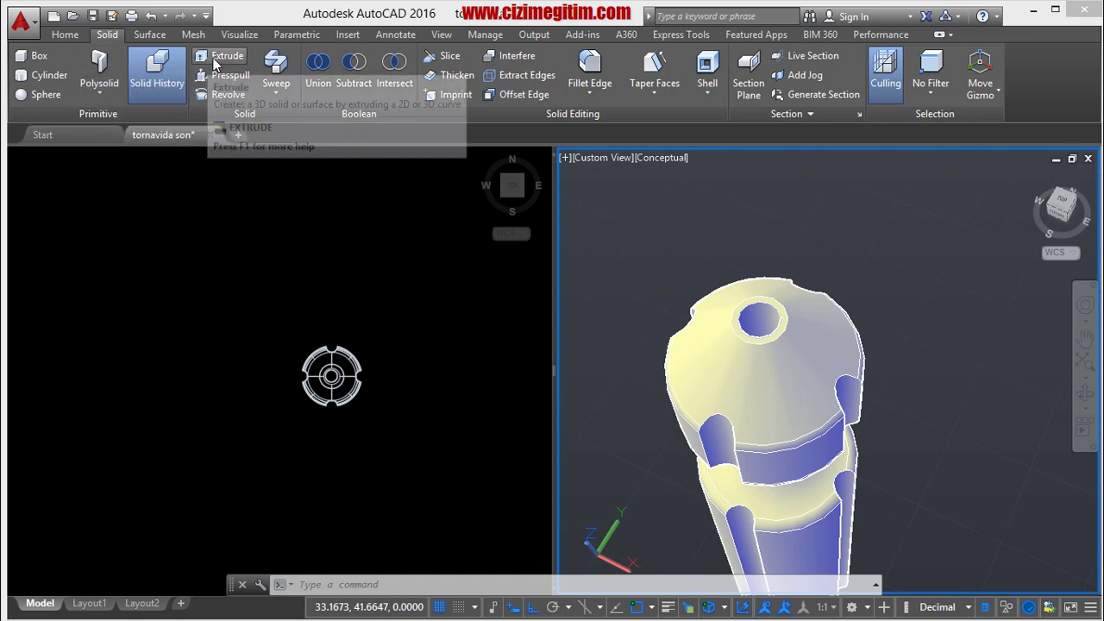
Extrude the top circle 12 units into a round shaft.
click(217, 57)
click(770, 303)
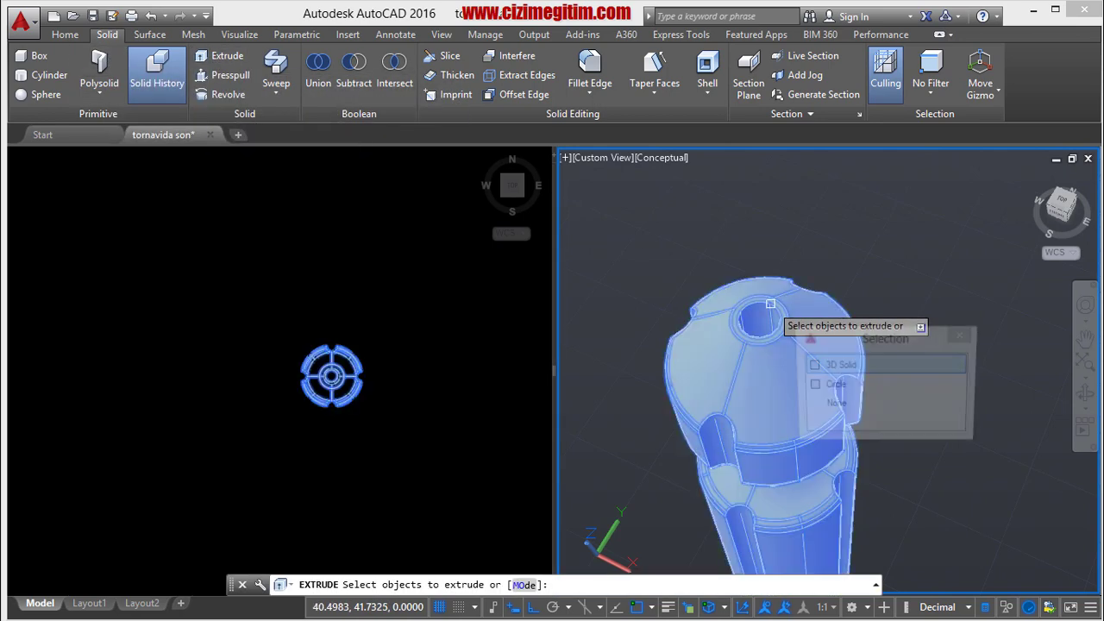
click(853, 394)
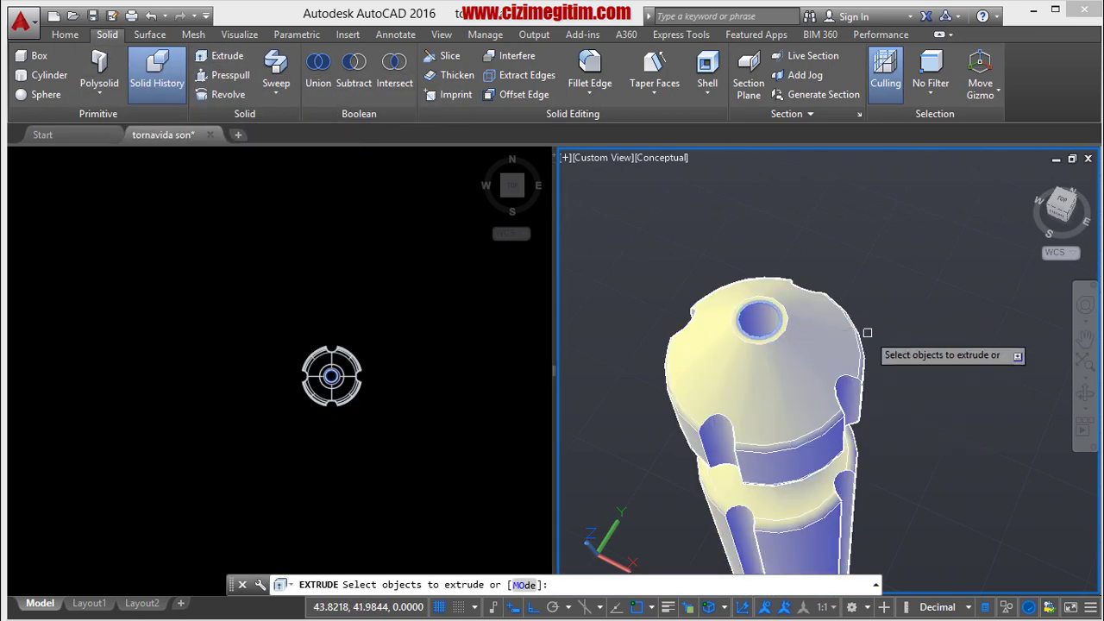
right_click(880, 308)
click(892, 313)
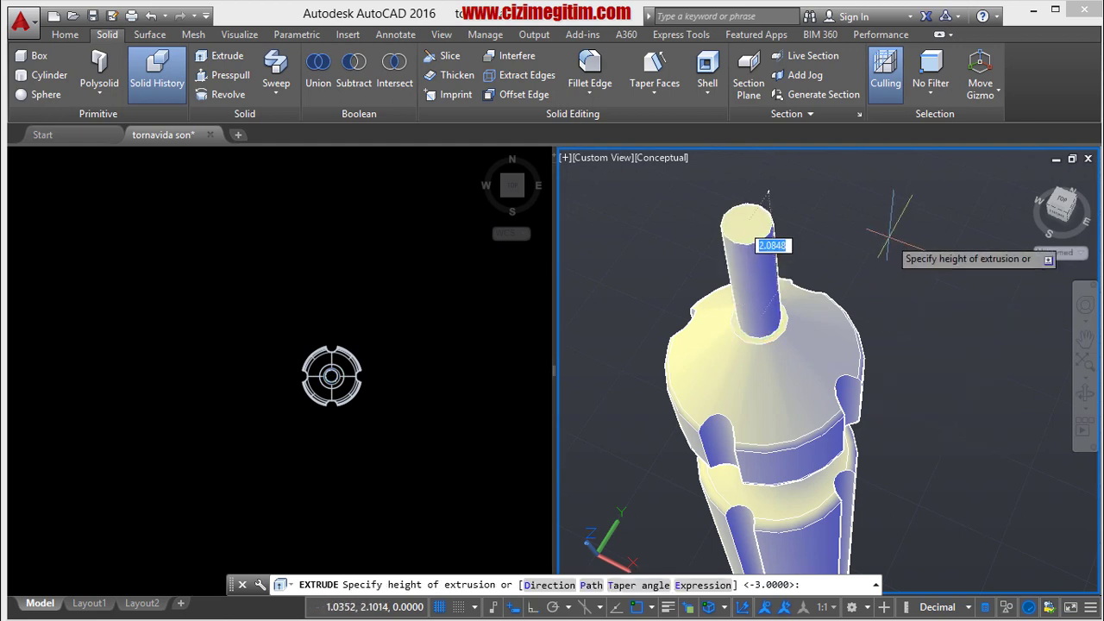
key(Return)
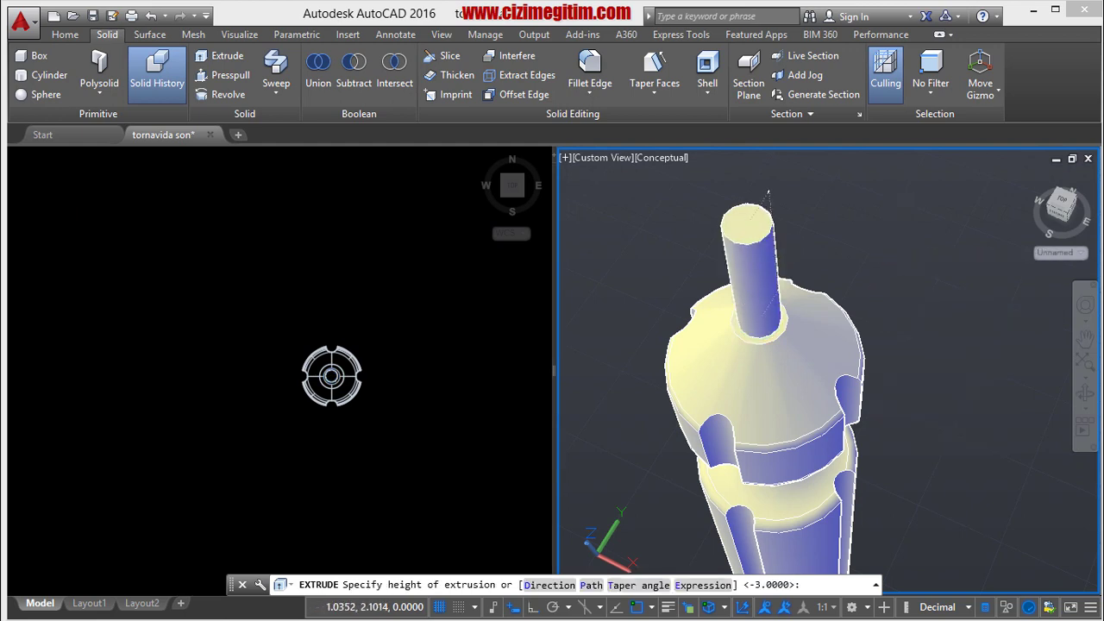
Select the new shaft and frame the whole screwdriver in the 3D view.
click(767, 243)
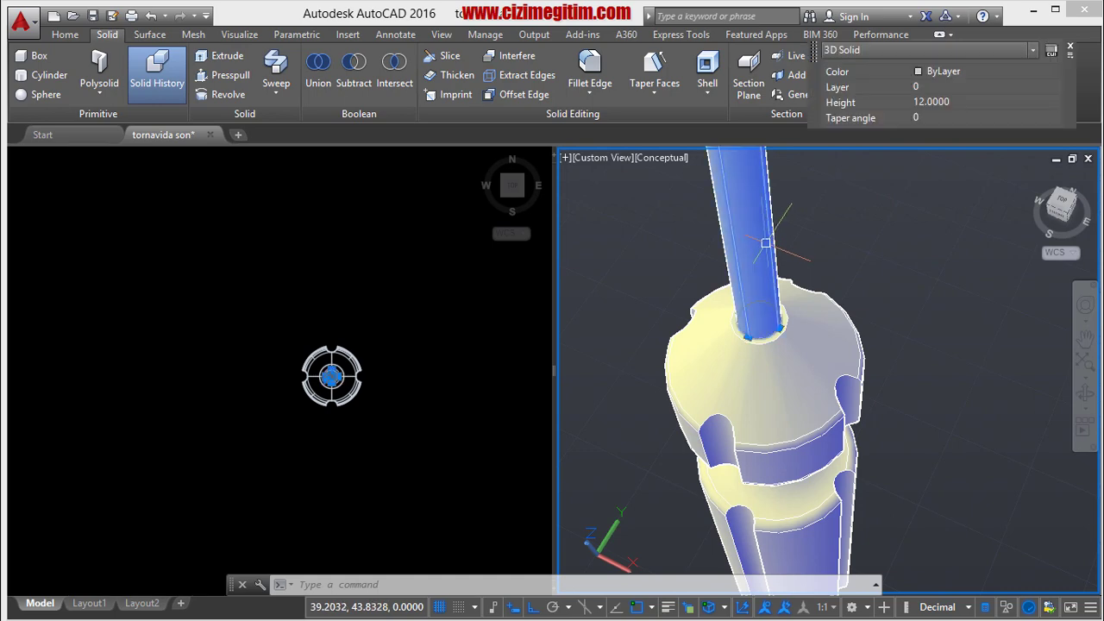
scroll(784, 306, down, 3)
scroll(744, 271, down, 2)
middle_drag(744, 271, 737, 297)
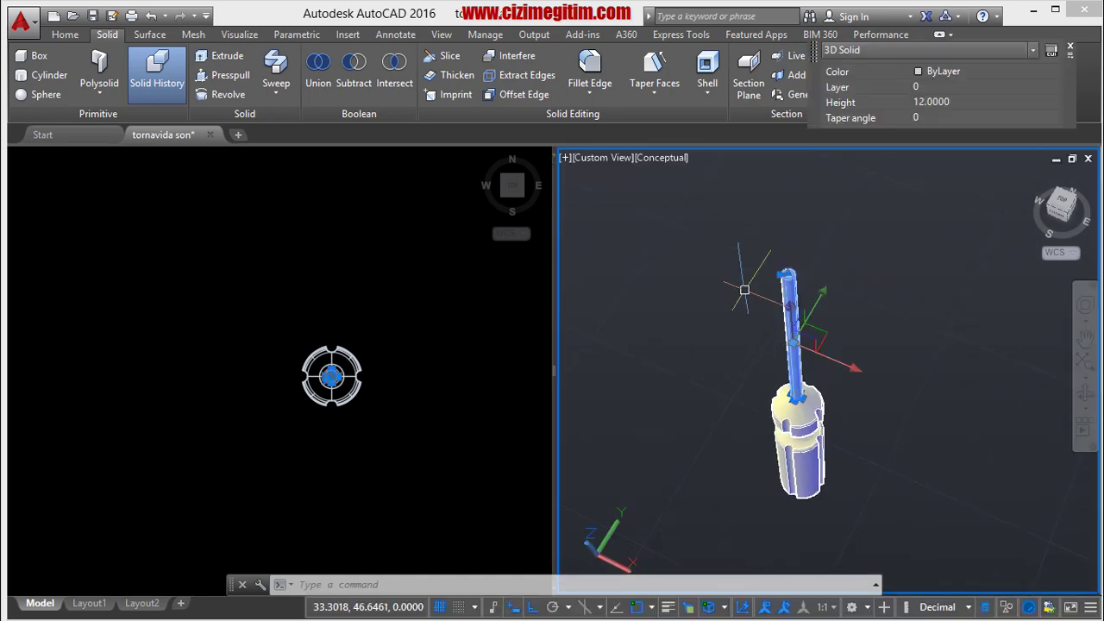
scroll(820, 325, up, 4)
scroll(770, 420, down, 2)
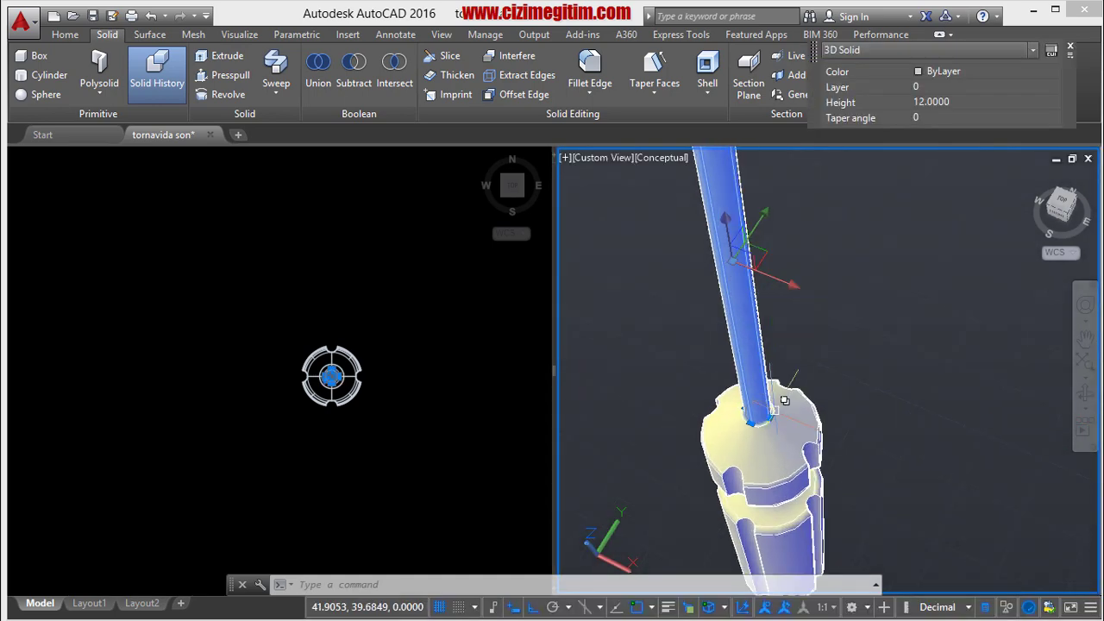
click(338, 428)
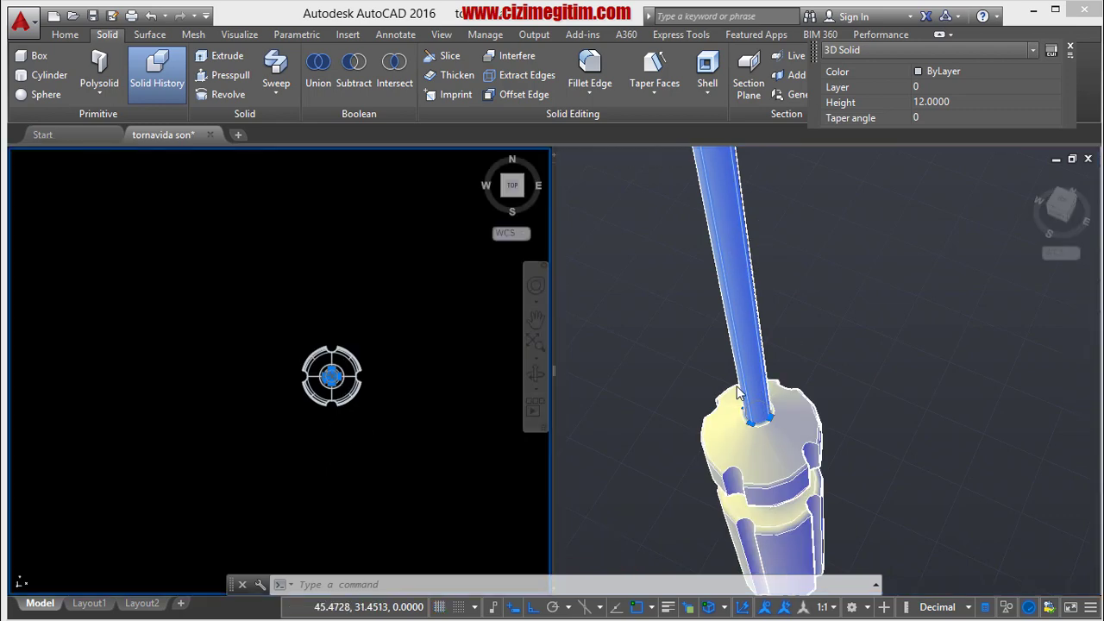
click(749, 288)
Move the shaft down along its axis into the handle.
mouse_move(750, 258)
middle_down()
mouse_move(770, 278)
mouse_move(763, 305)
middle_up()
key(Escape)
click(744, 369)
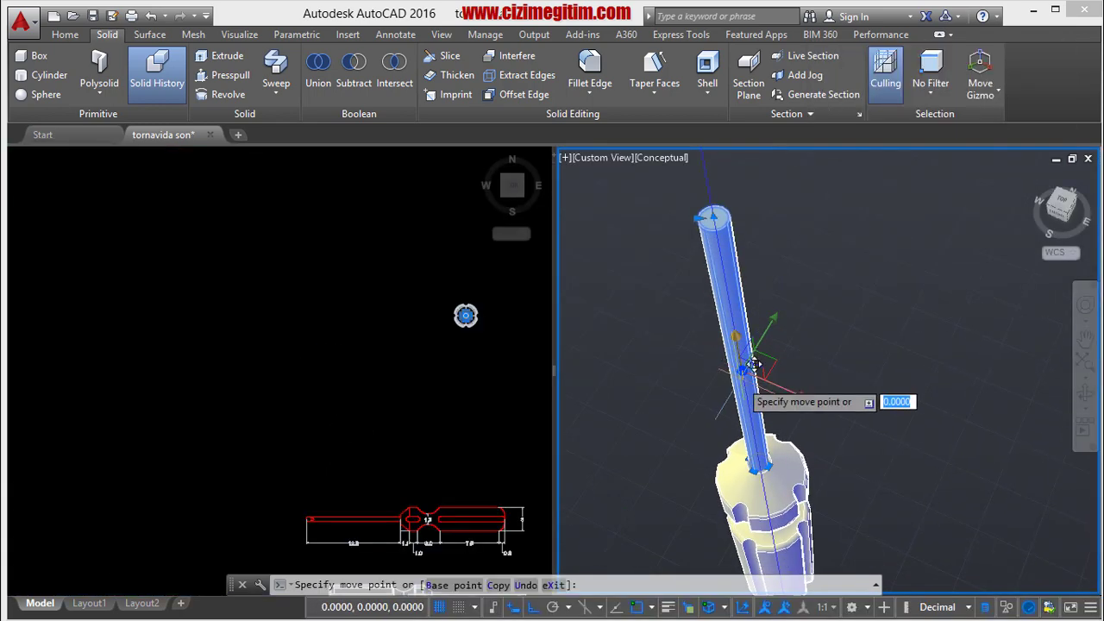
click(709, 422)
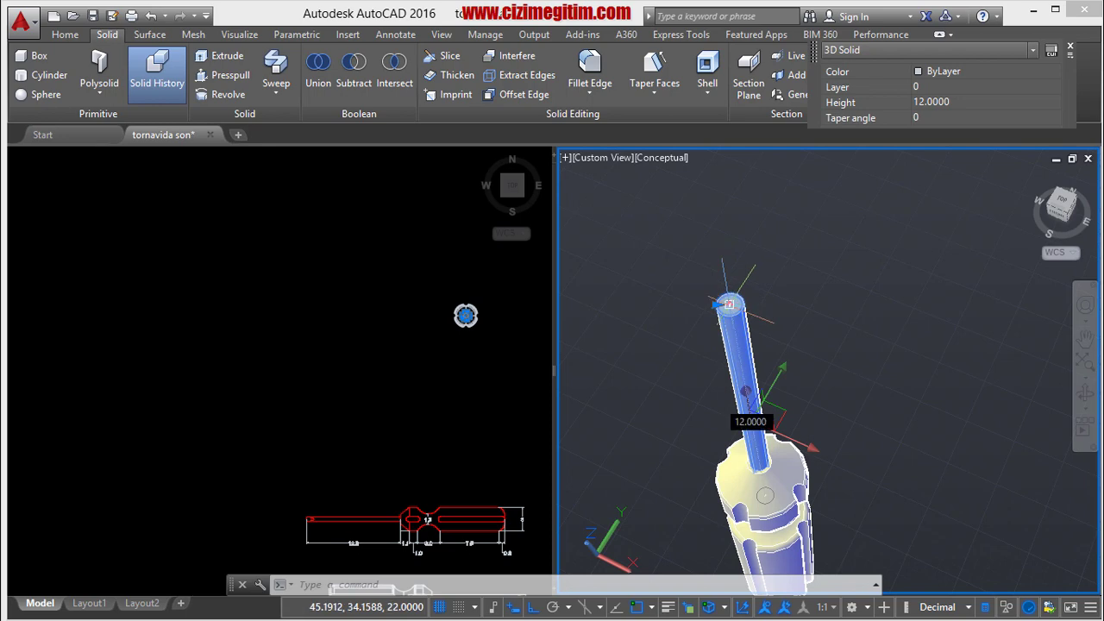
Stretch the shaft's top end 3 units upward so it stands 15 tall.
click(728, 304)
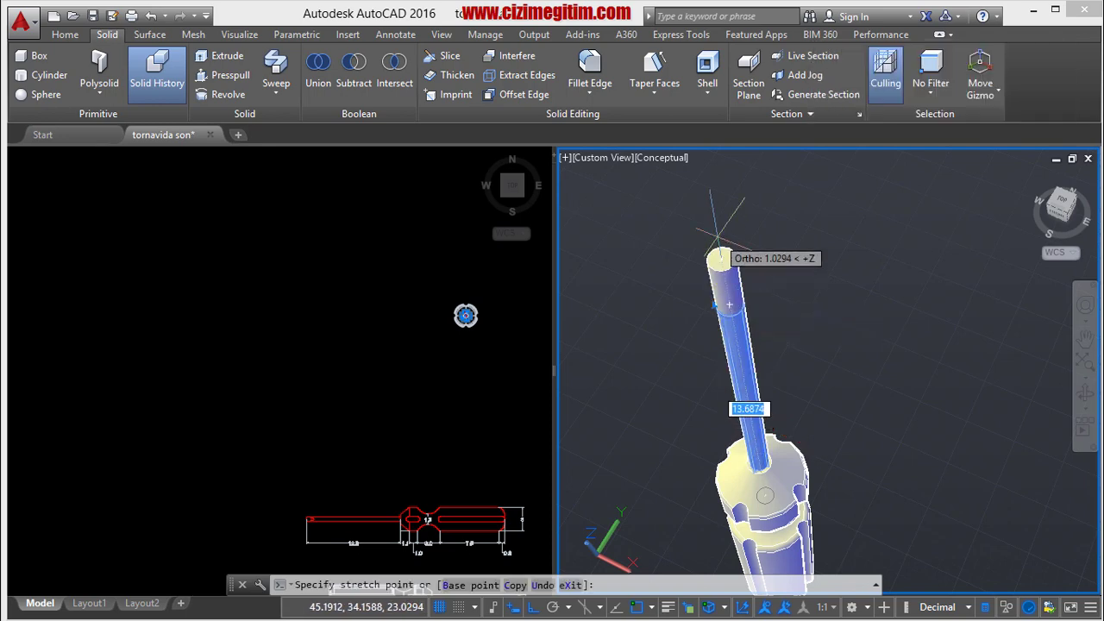
text(3)
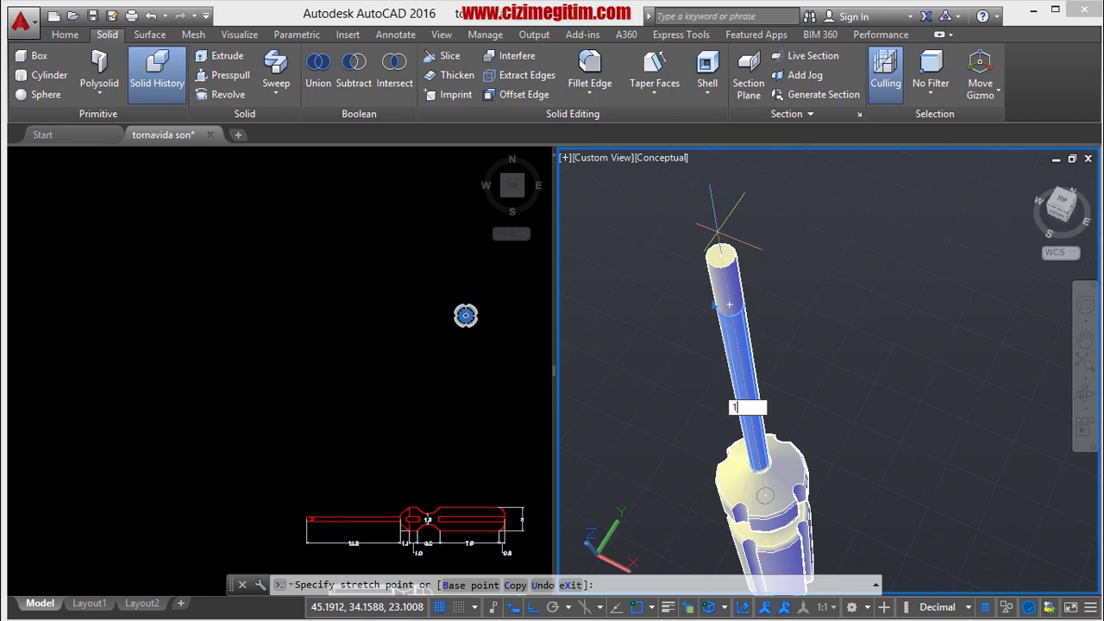
key(Return)
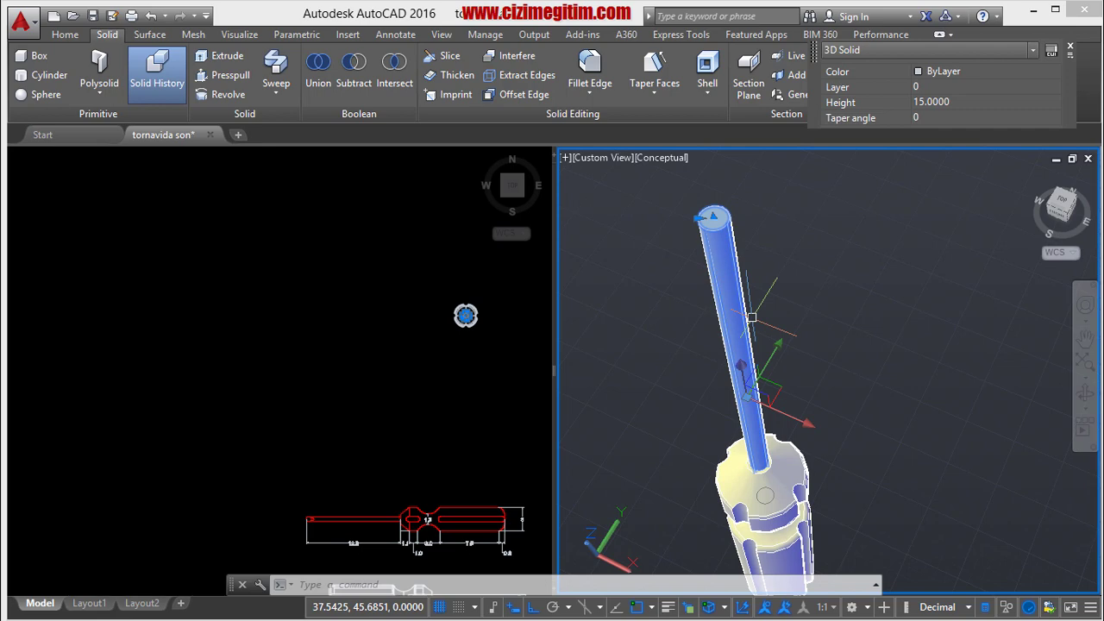
Make the left viewport the active one.
click(413, 374)
click(801, 330)
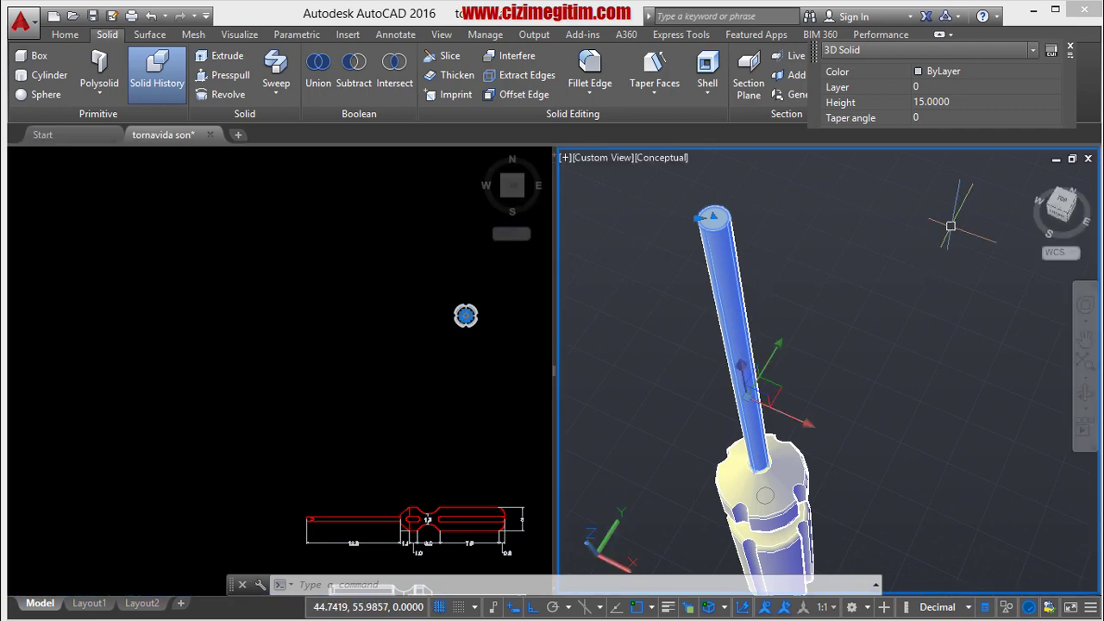
click(443, 371)
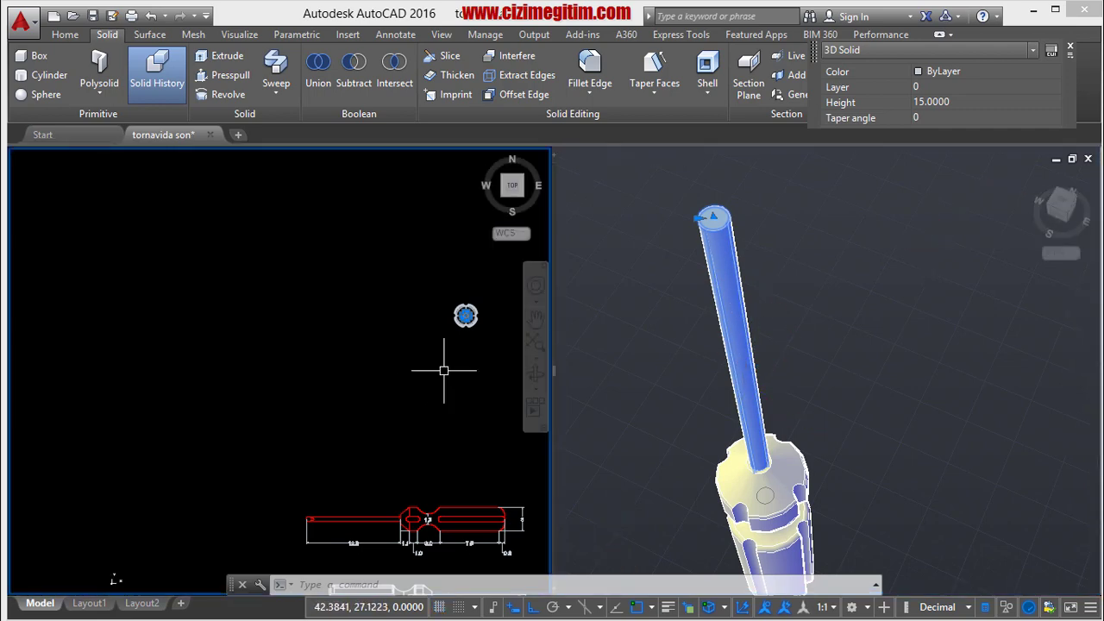
Turn the left viewport to the Right view and zoom in on the screwdriver.
click(502, 197)
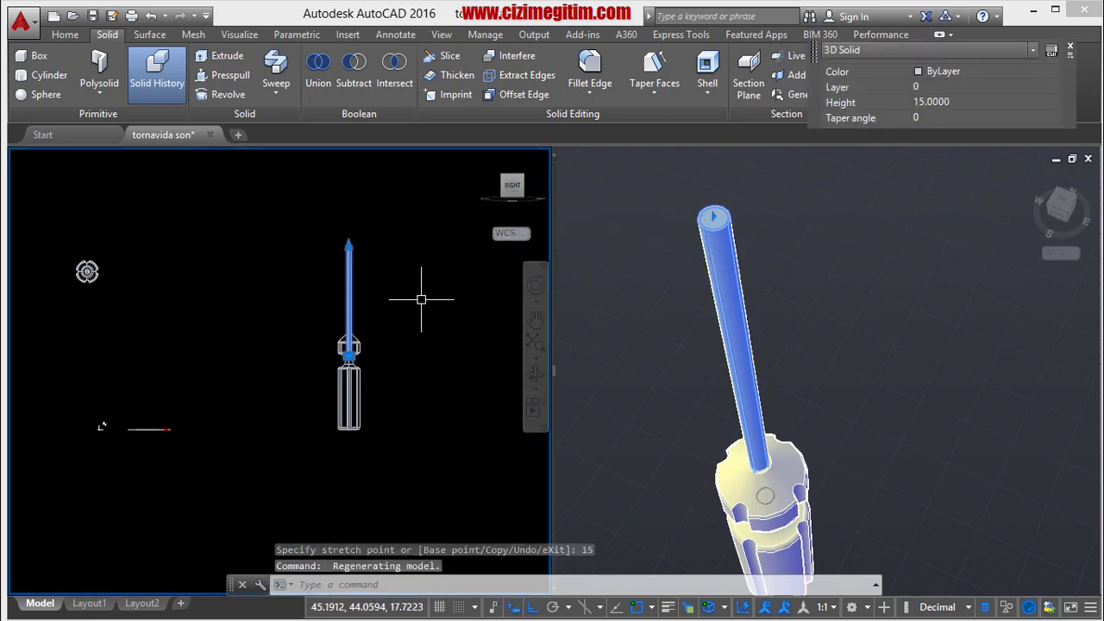
key(Escape)
scroll(375, 345, up, 3)
scroll(369, 374, up, 2)
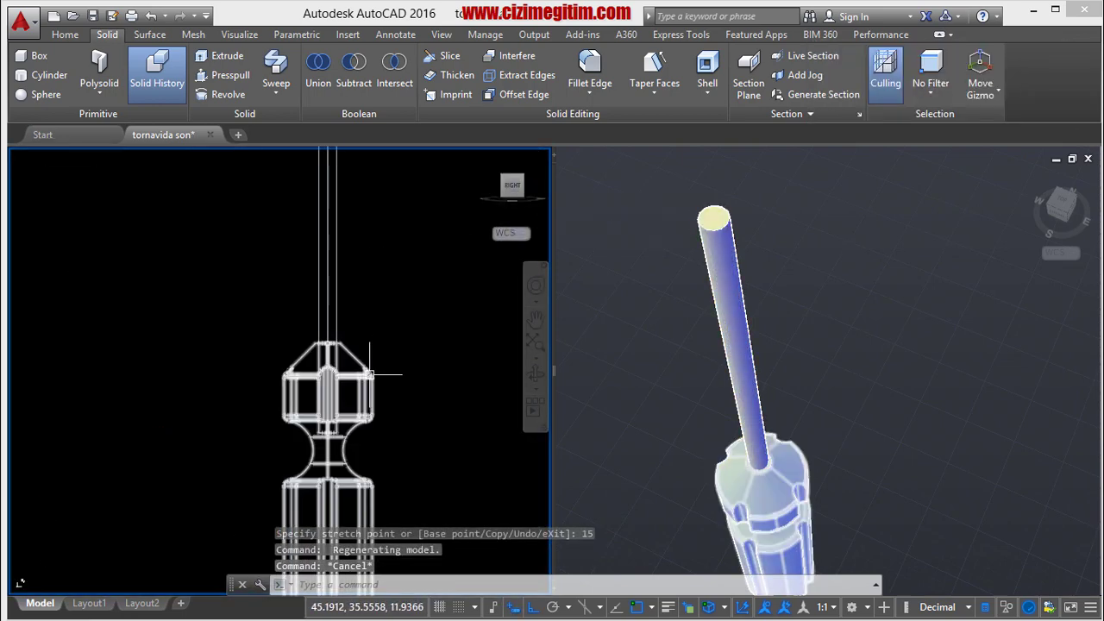
scroll(369, 374, up, 1)
scroll(367, 371, up, 2)
scroll(357, 397, up, 1)
scroll(371, 333, down, 2)
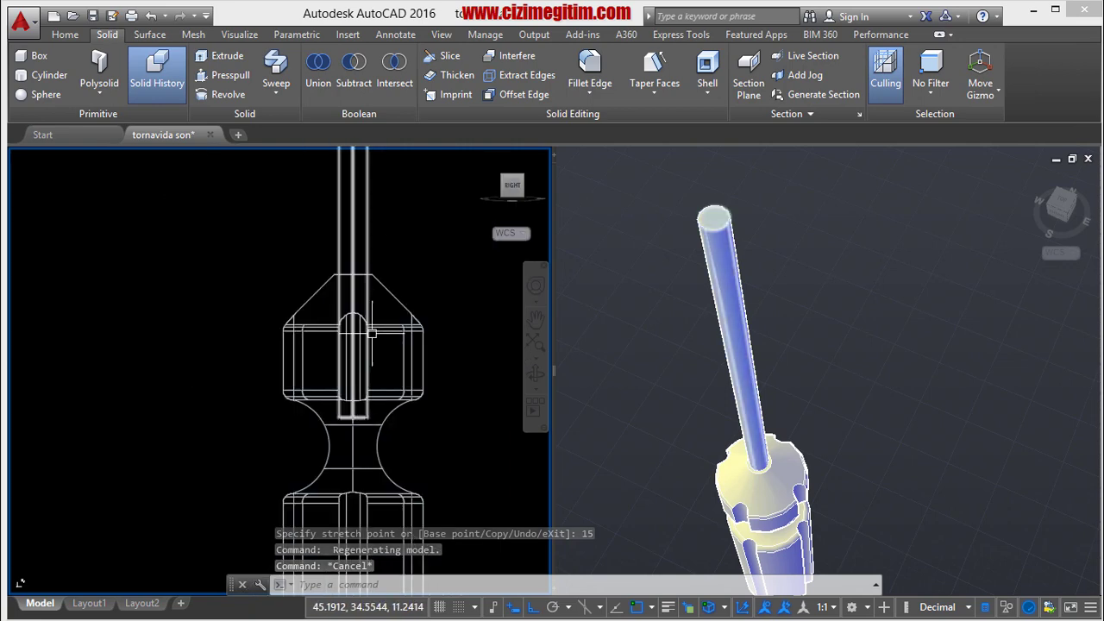
click(371, 333)
key(Escape)
Pan and zoom the side view to frame the top end of the shaft.
scroll(352, 330, down, 3)
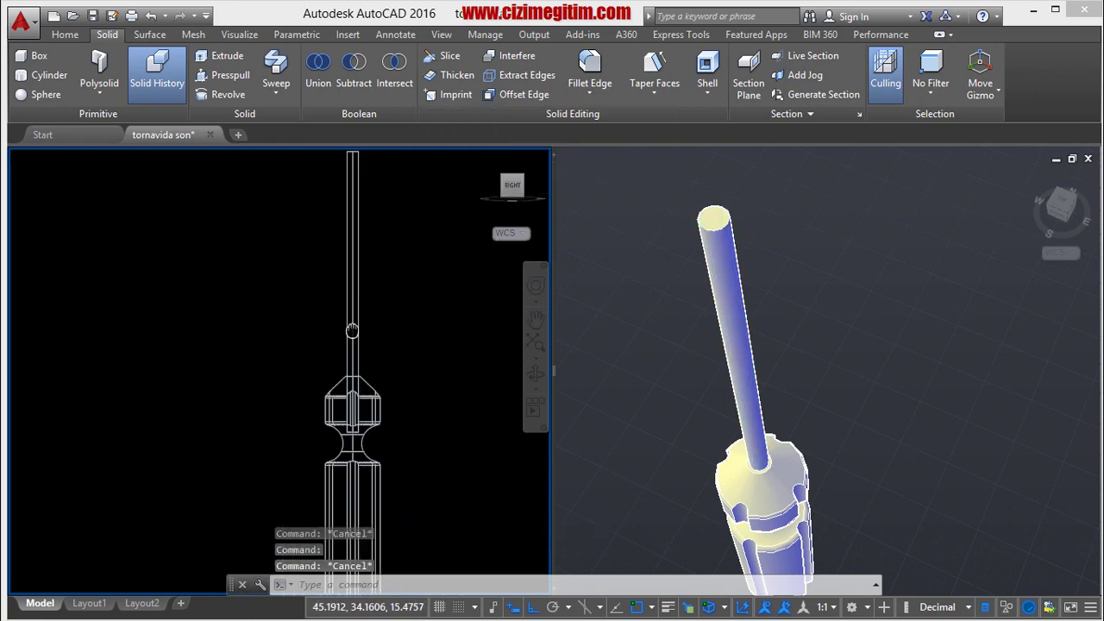
middle_drag(352, 330, 377, 266)
scroll(357, 216, up, 3)
scroll(351, 214, down, 3)
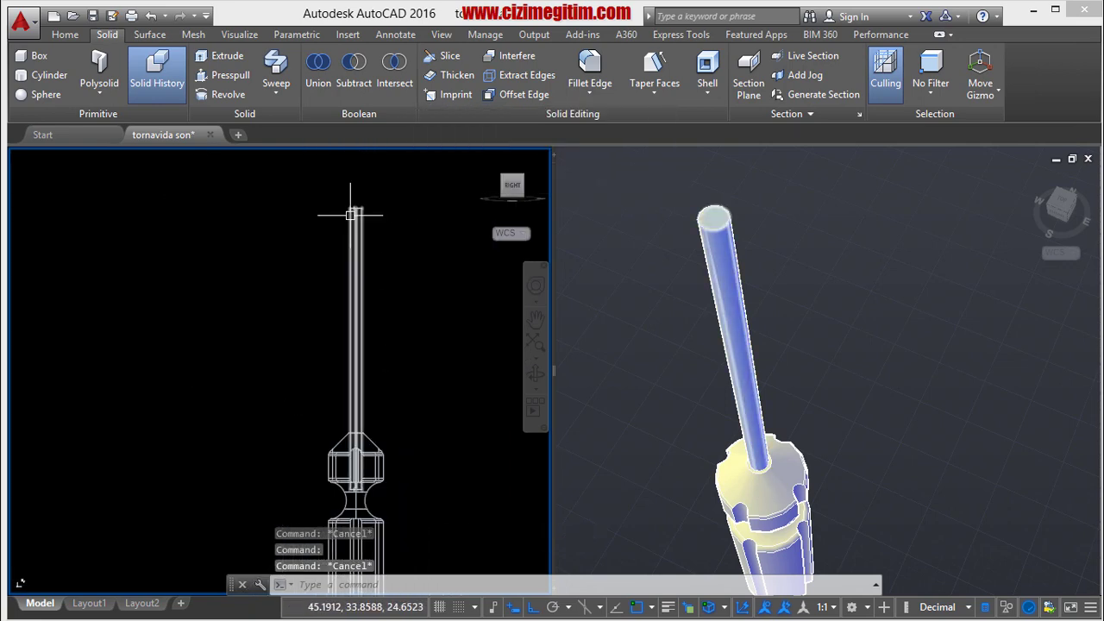
scroll(431, 234, down, 2)
scroll(382, 217, up, 5)
scroll(382, 216, up, 2)
middle_drag(382, 217, 424, 227)
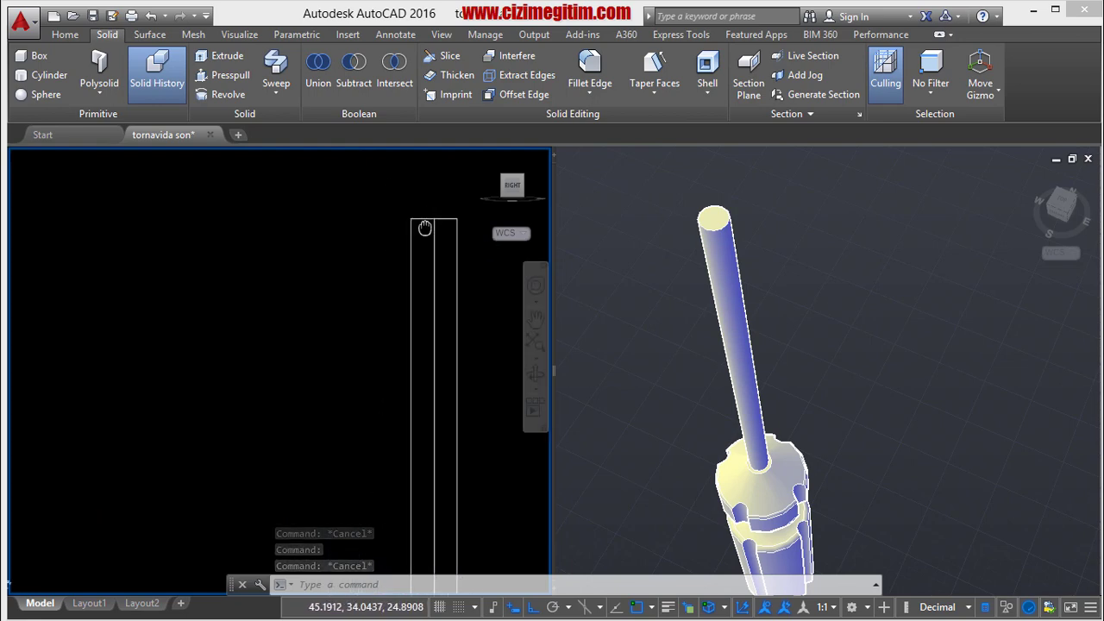
scroll(352, 209, down, 2)
scroll(365, 229, down, 2)
mouse_move(352, 246)
middle_down()
mouse_move(386, 268)
mouse_move(375, 282)
middle_up()
scroll(370, 230, up, 4)
scroll(369, 237, up, 5)
scroll(367, 244, up, 2)
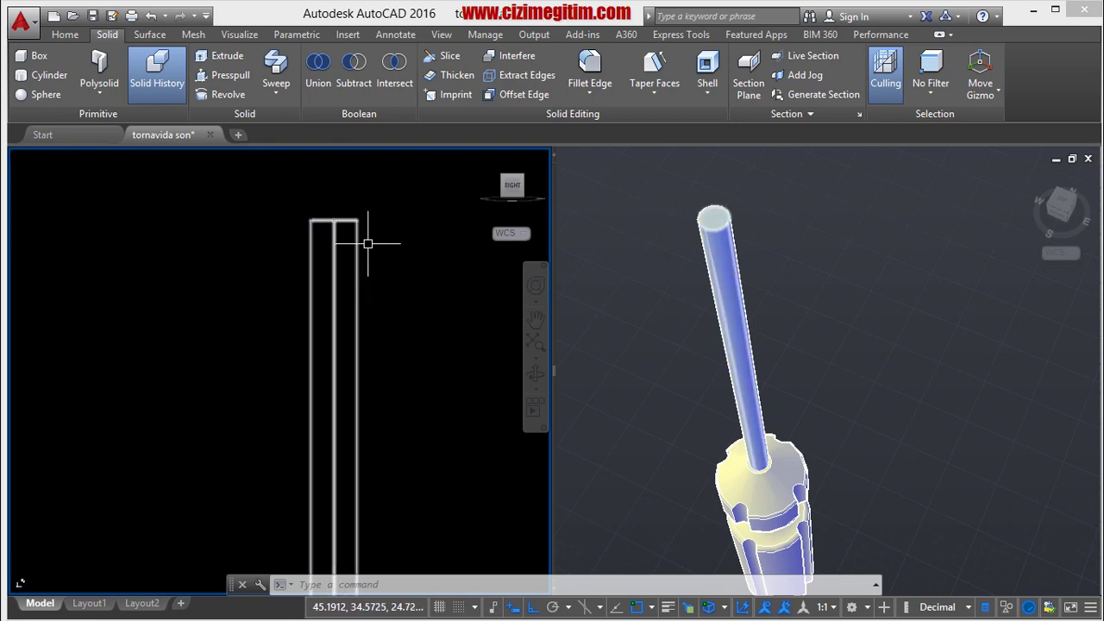
scroll(371, 267, down, 1)
scroll(376, 285, down, 3)
scroll(348, 250, down, 1)
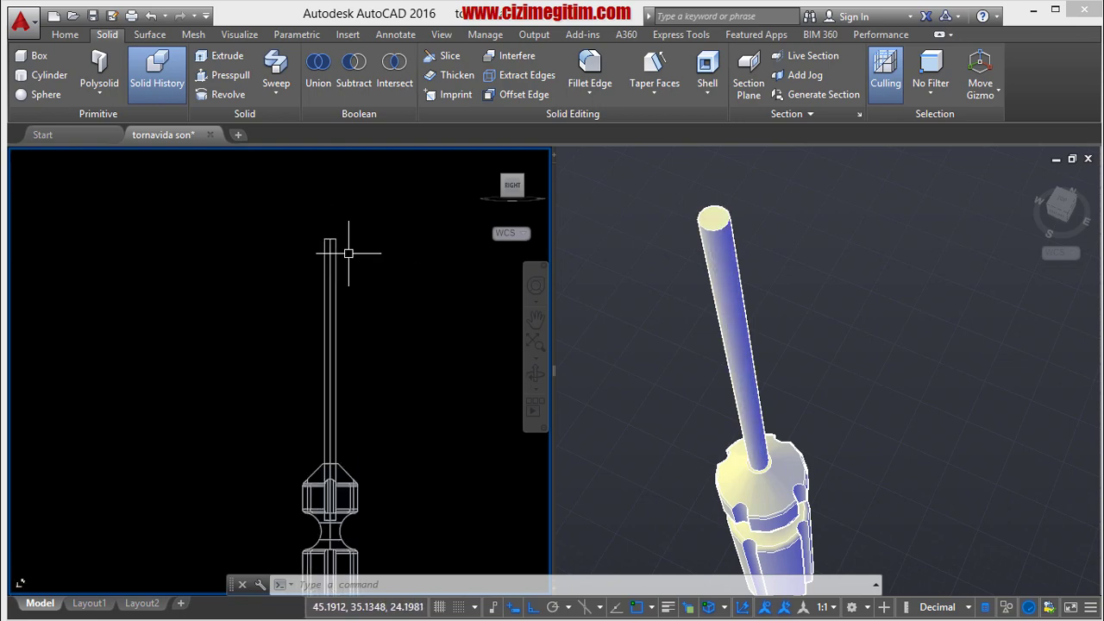
scroll(348, 252, down, 1)
middle_drag(348, 252, 348, 248)
scroll(355, 241, up, 4)
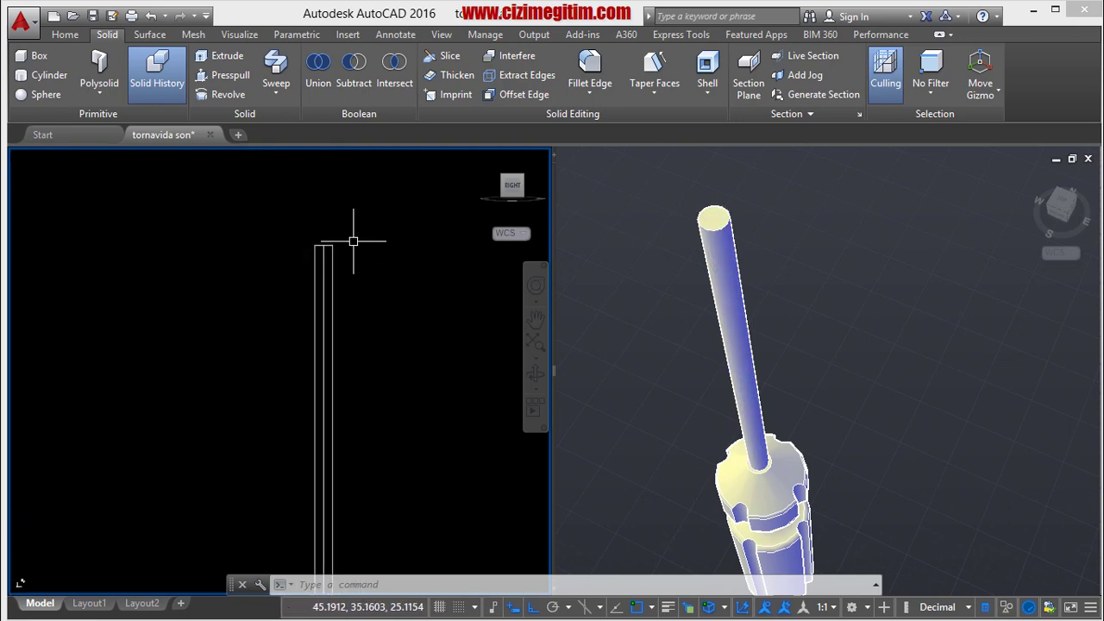
scroll(358, 253, up, 2)
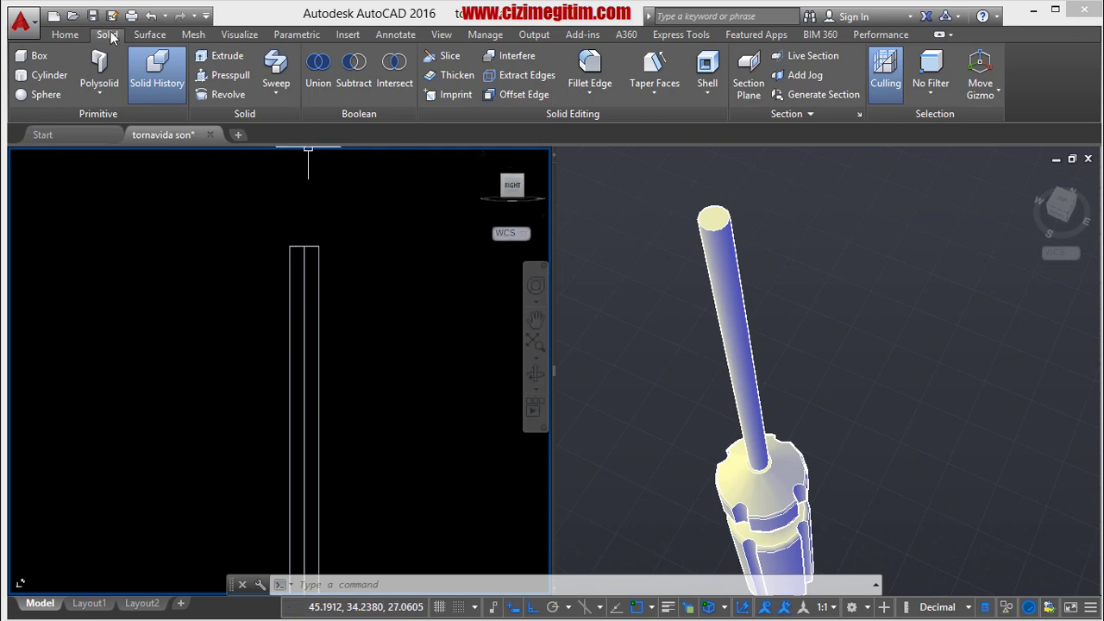
Switch the UCS from World to the Right preset in the Home Coordinates panel.
click(66, 34)
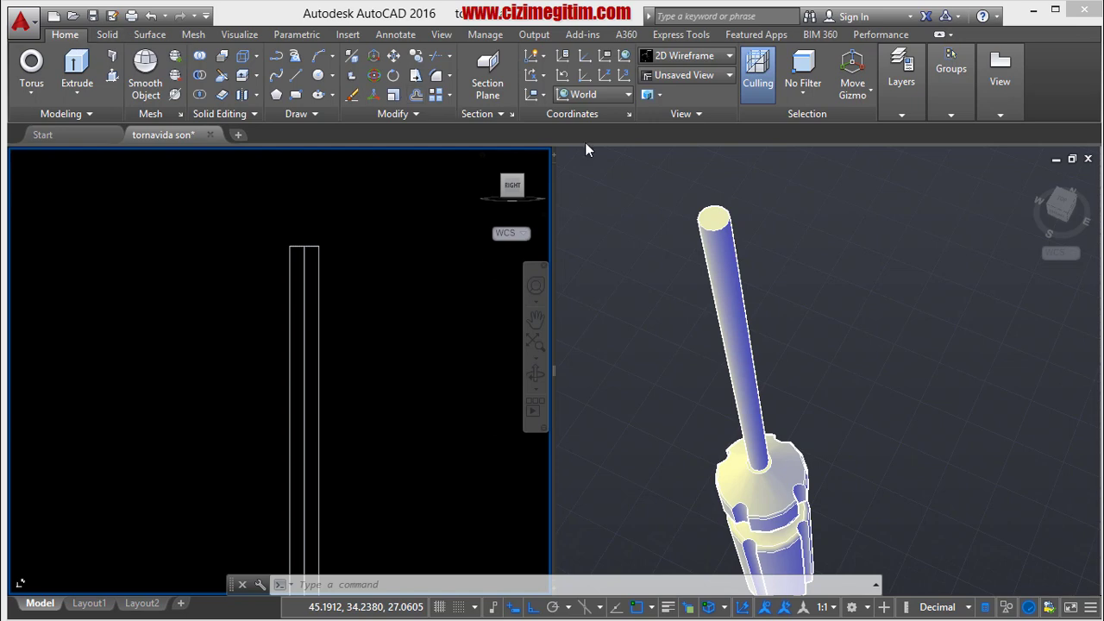
click(615, 101)
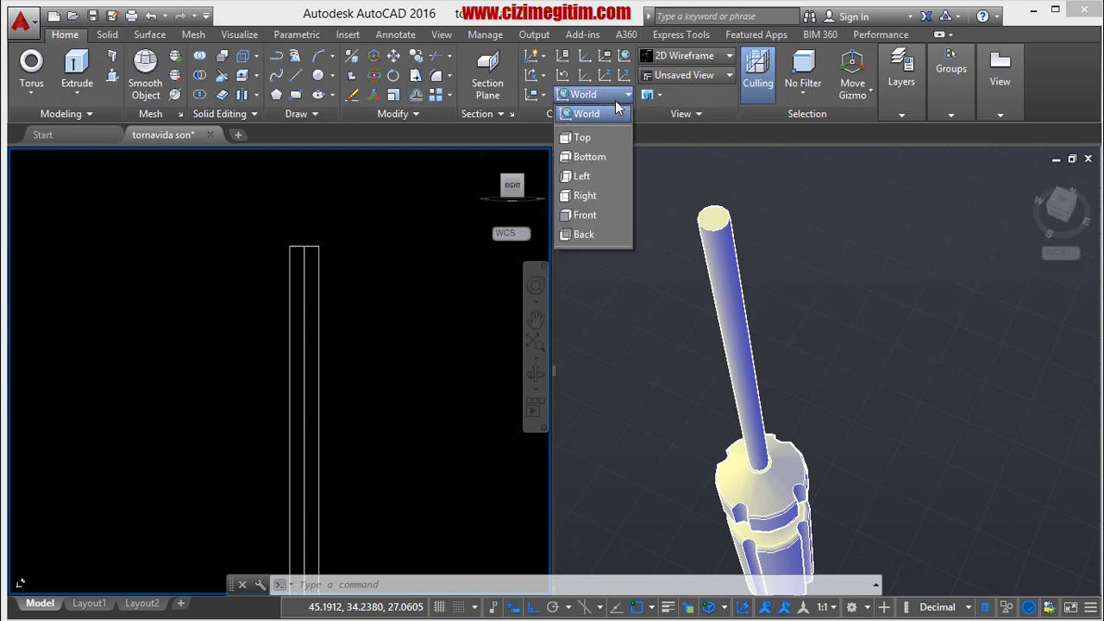
click(590, 195)
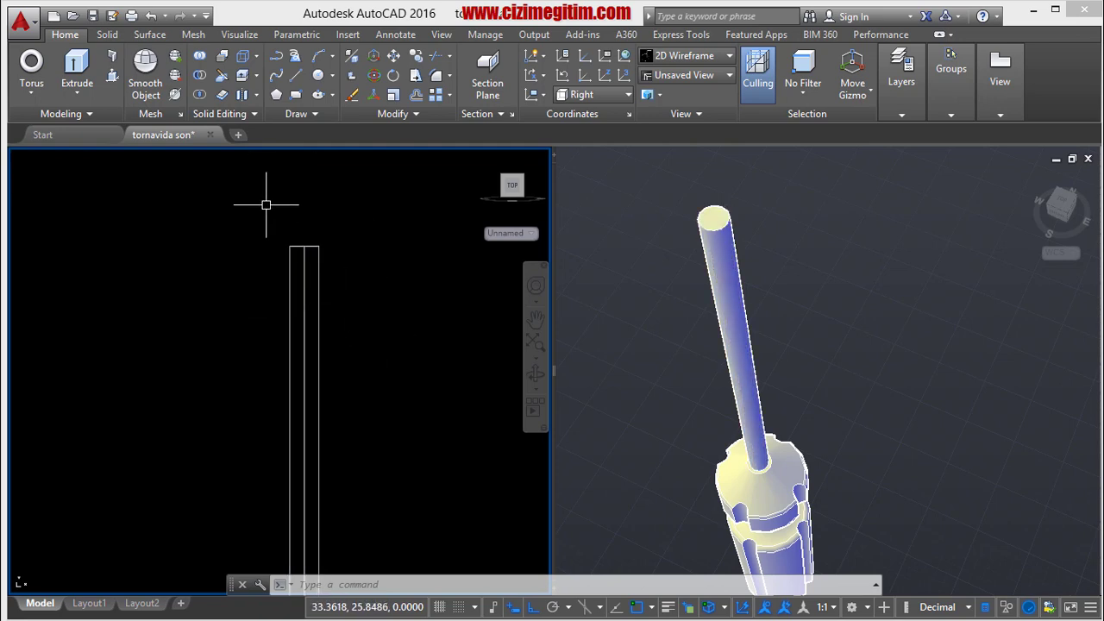
scroll(228, 232, down, 3)
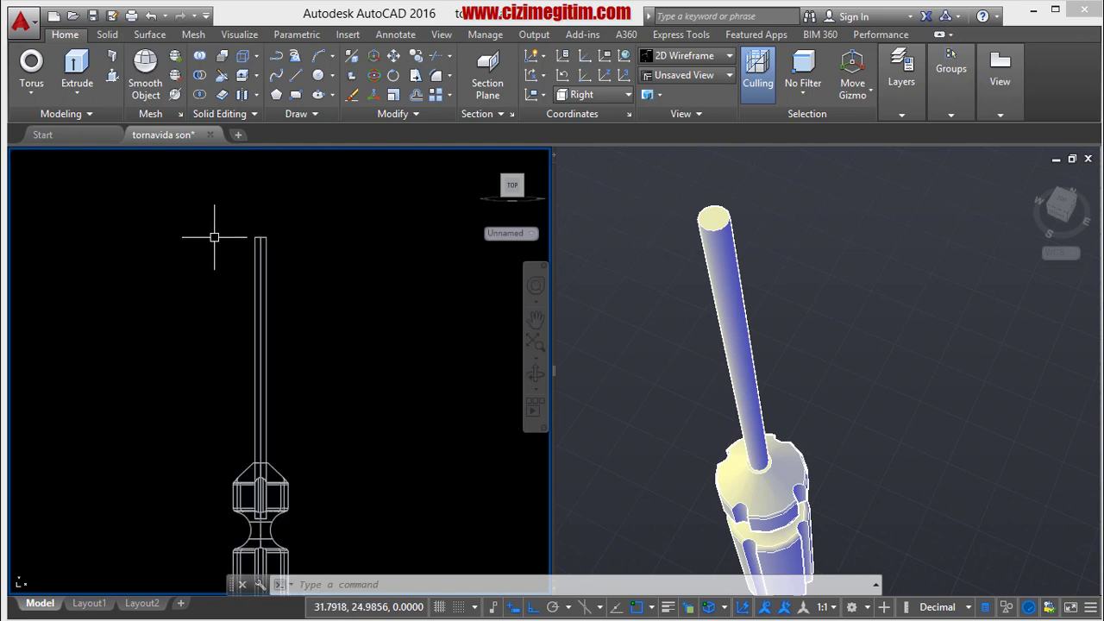
scroll(224, 229, up, 2)
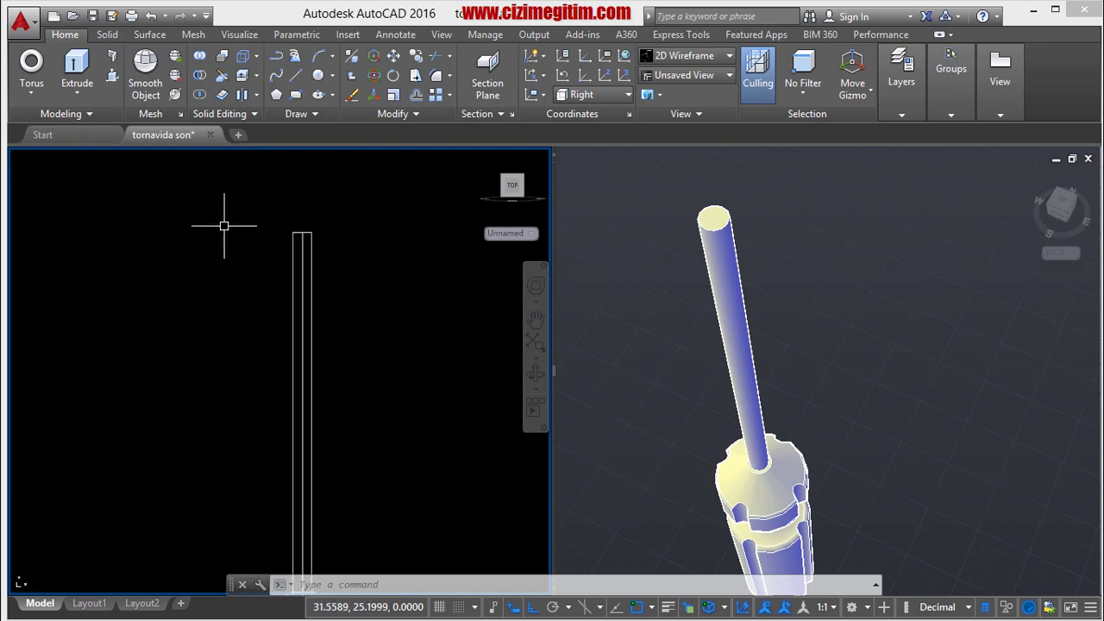
Slice the shaft, starting the cutting plane at its top corner with Ortho off.
click(225, 76)
click(308, 233)
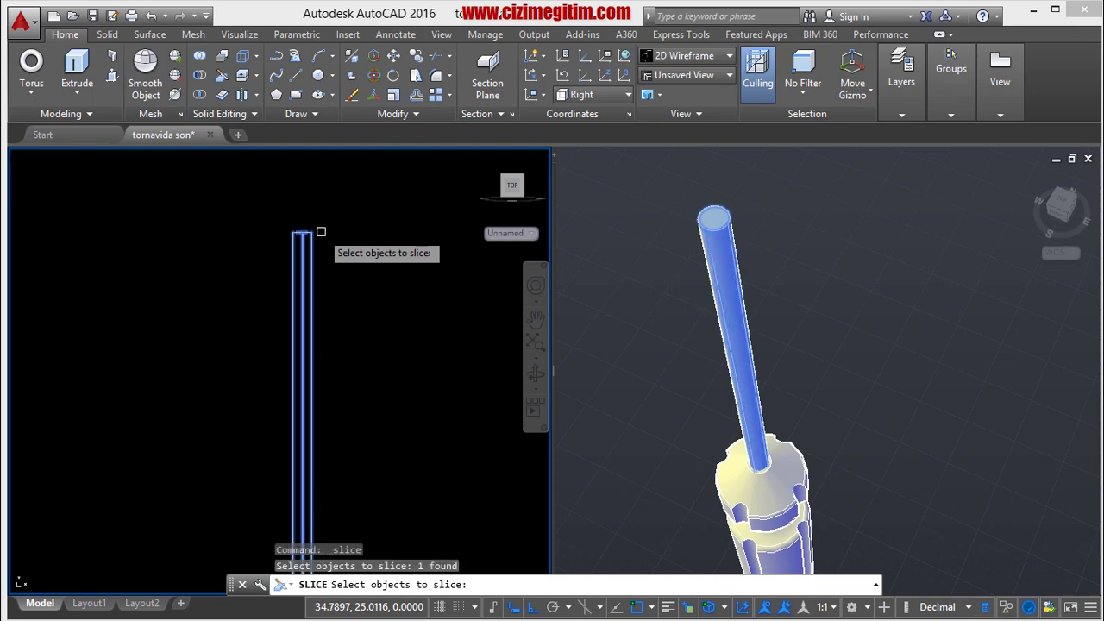
key(Return)
scroll(331, 235, up, 3)
scroll(267, 220, up, 1)
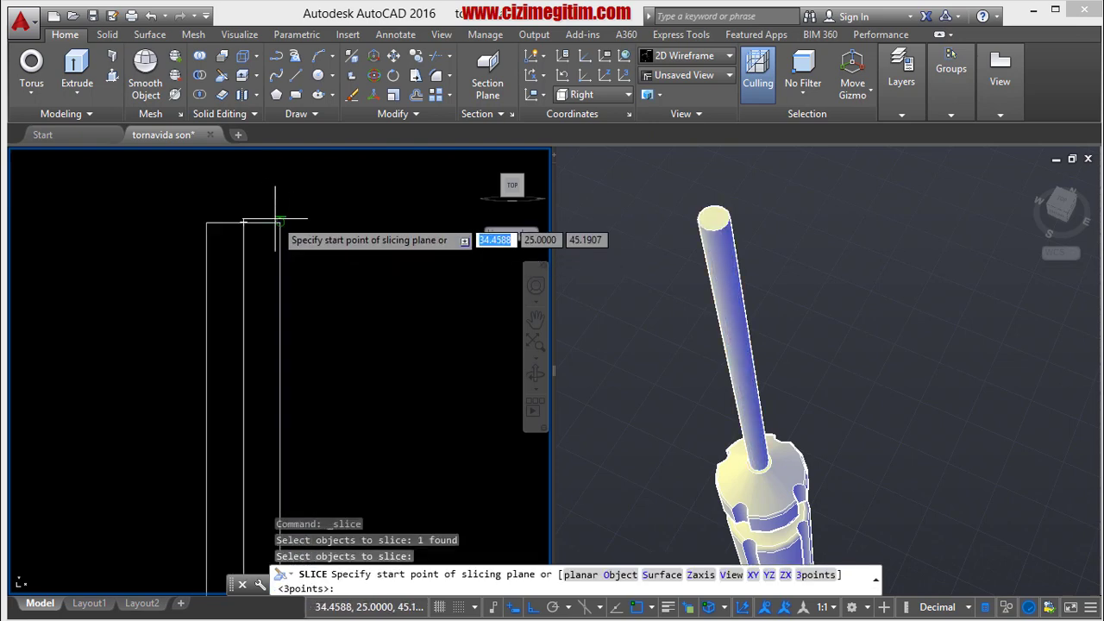
scroll(277, 219, up, 3)
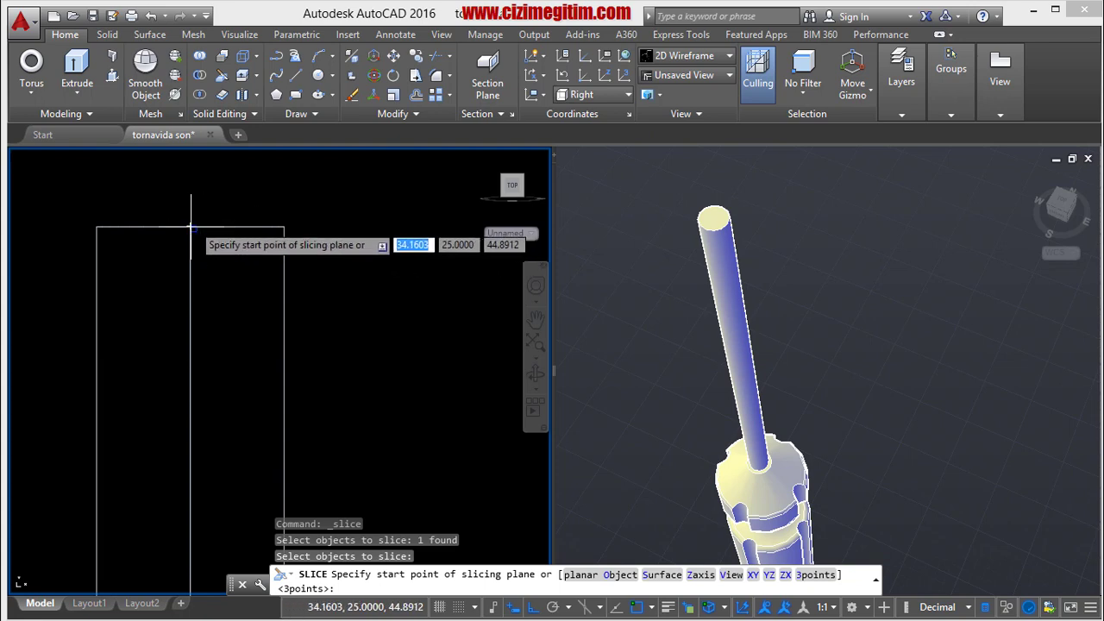
click(191, 228)
scroll(320, 291, down, 1)
scroll(286, 281, down, 1)
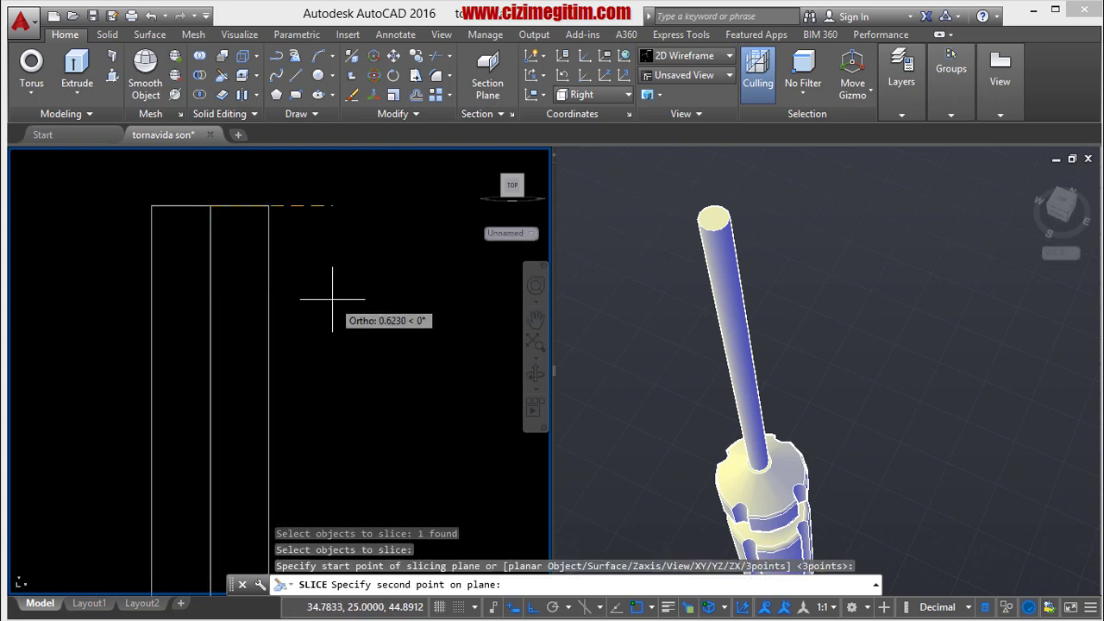
key(F8)
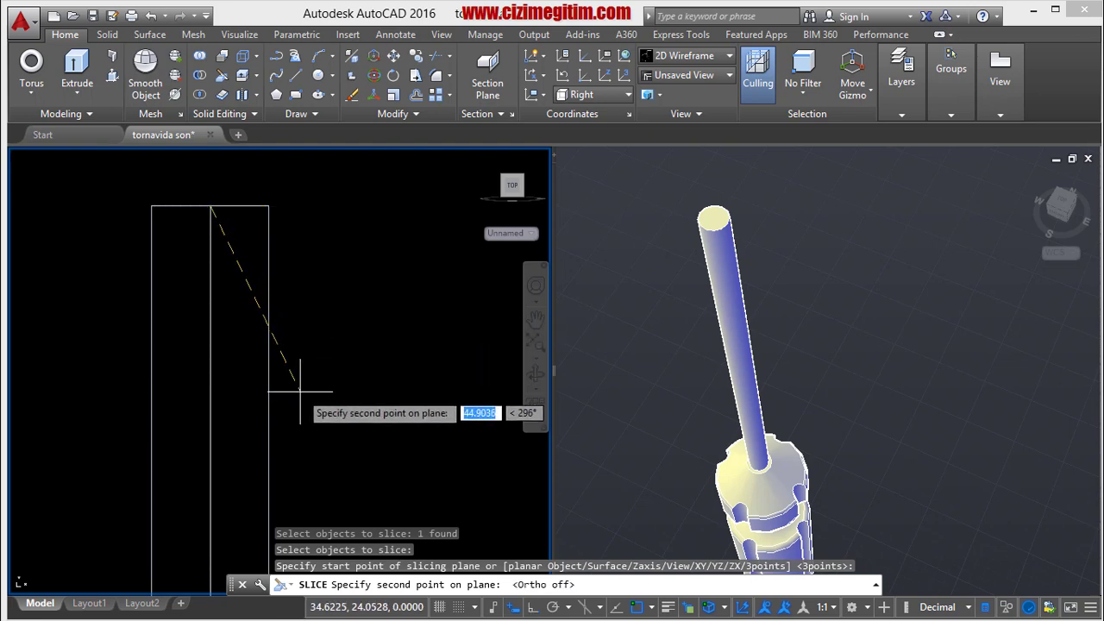
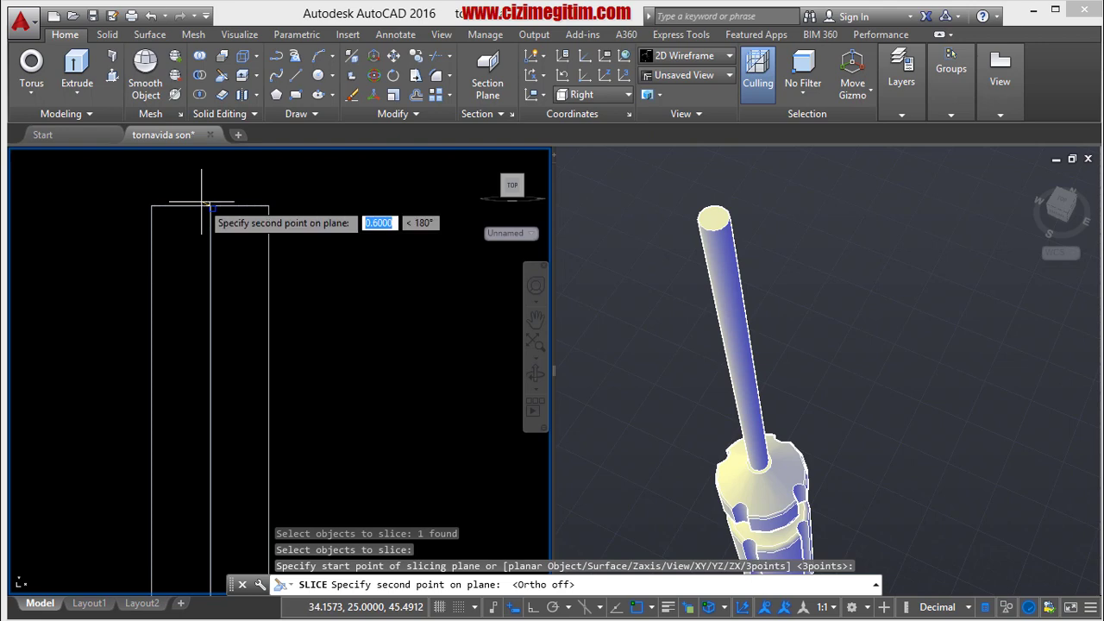
Cancel the pending slice, frame the rectangle's top in the side view, and start LINE.
key(Escape)
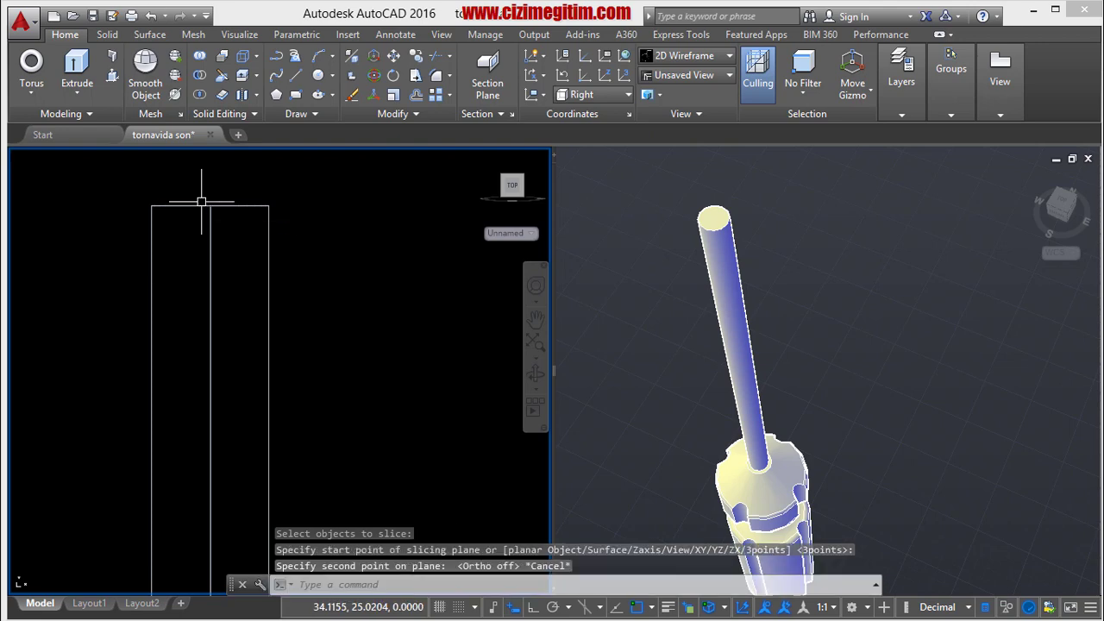
scroll(212, 201, up, 4)
middle_drag(206, 193, 225, 212)
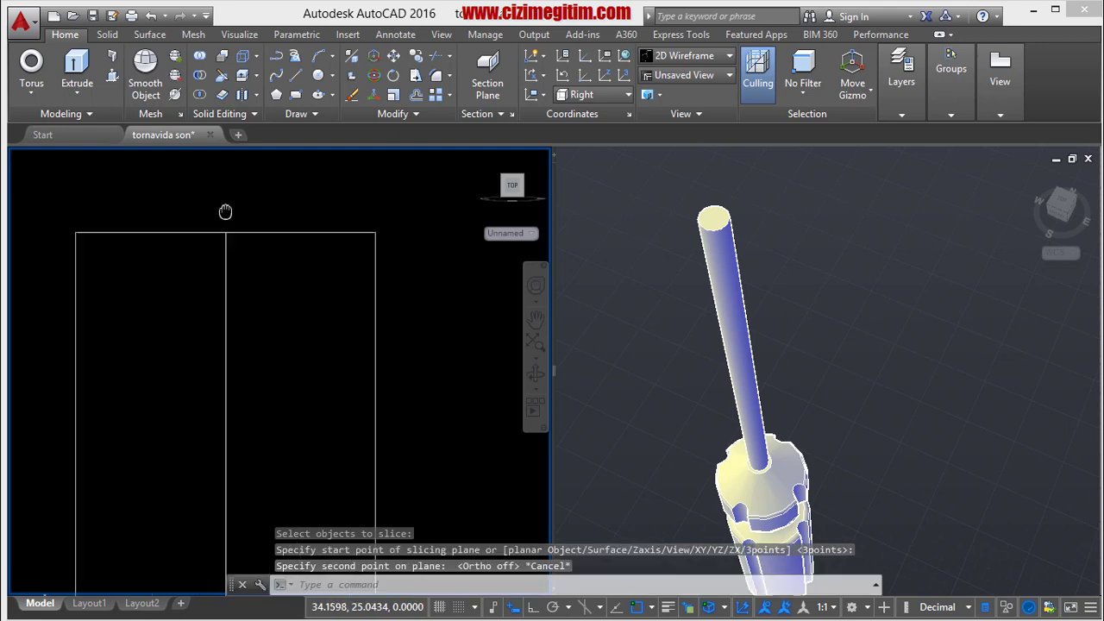
text(l)
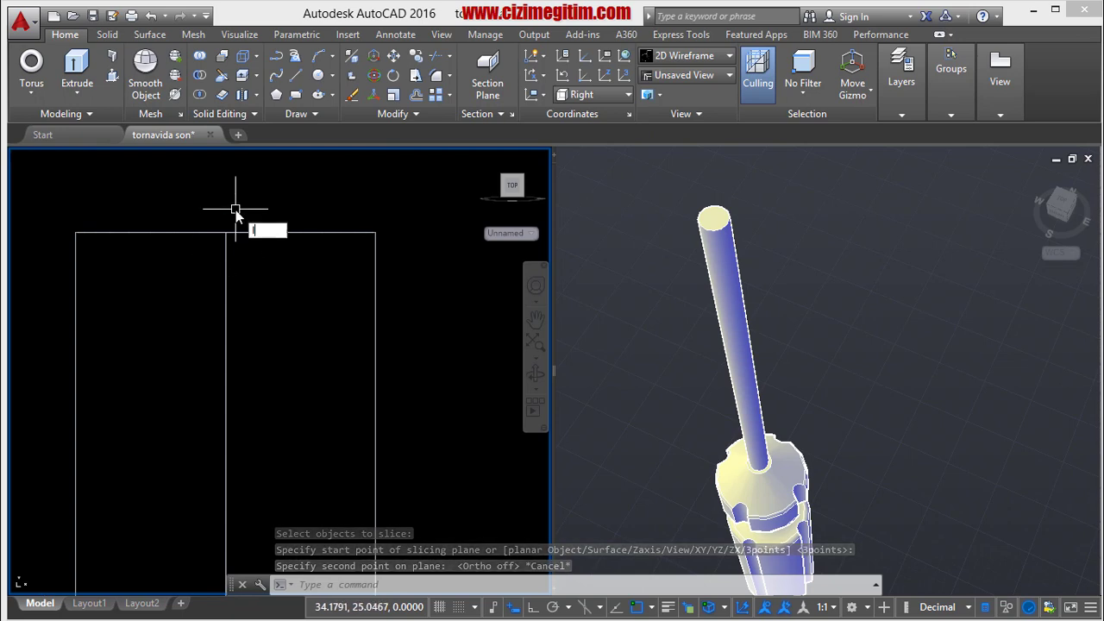
key(Return)
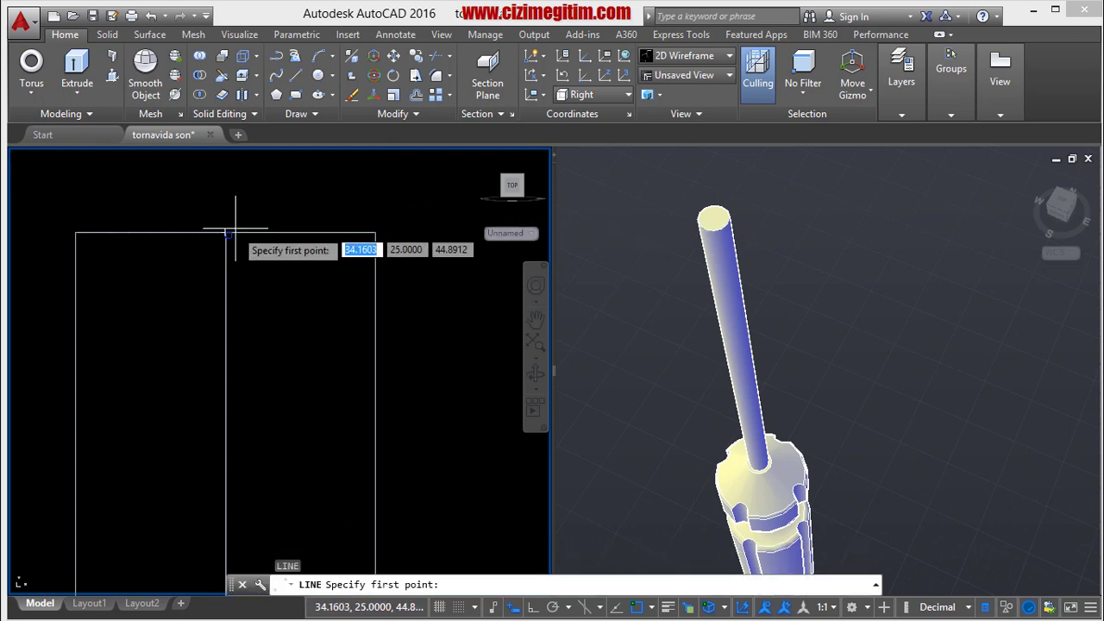
With Ortho on, draw a 0.05-long vertical line down from the centre line's top.
scroll(310, 229, up, 2)
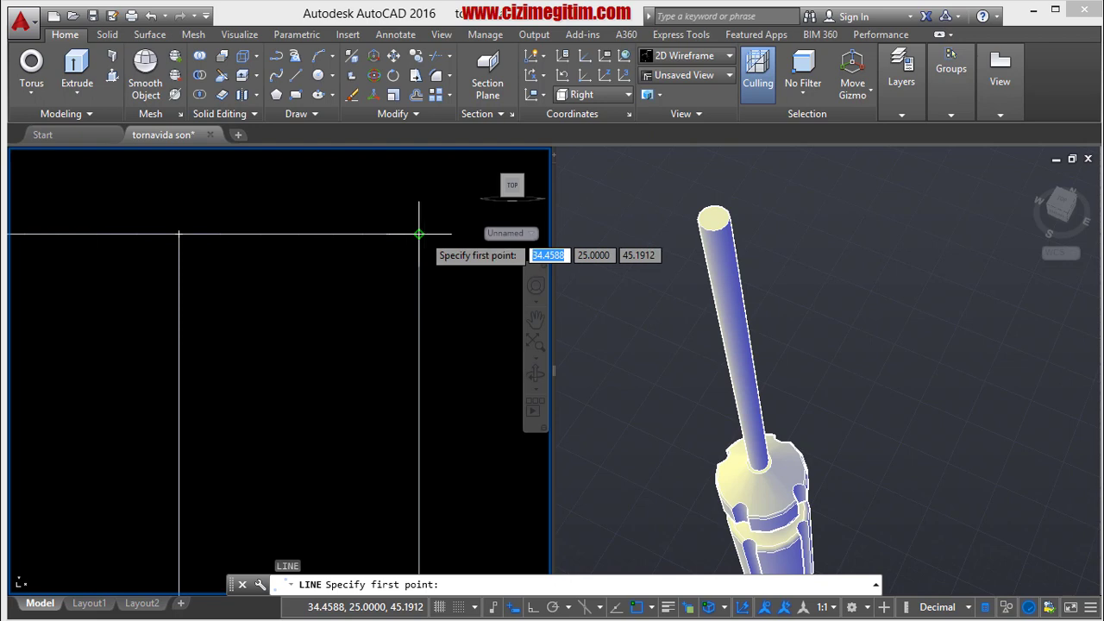
click(178, 234)
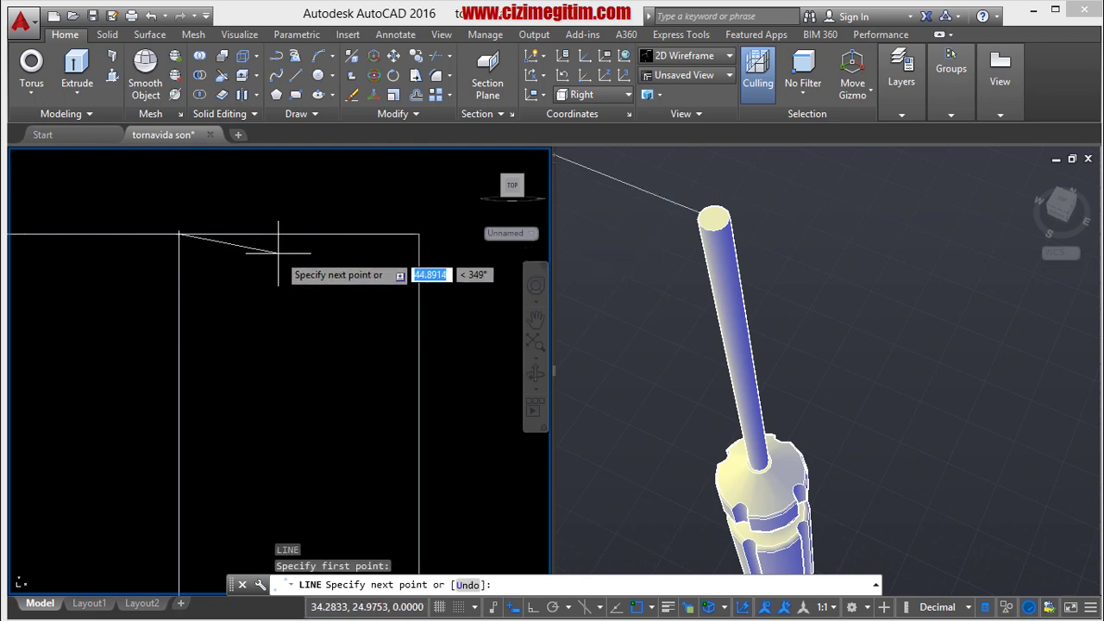
scroll(312, 224, down, 2)
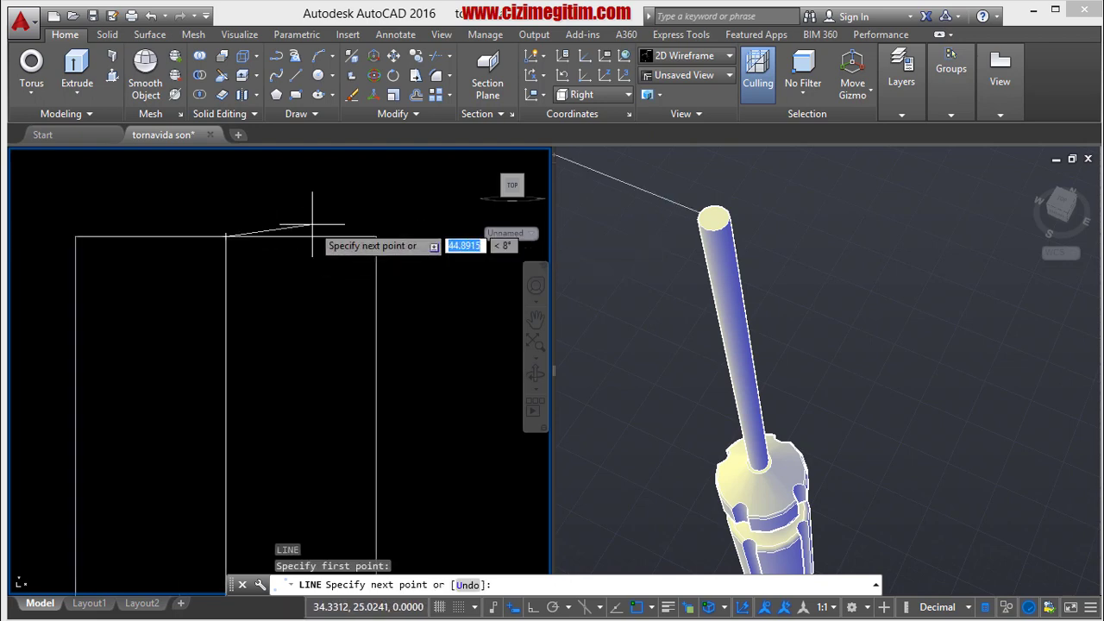
key(F8)
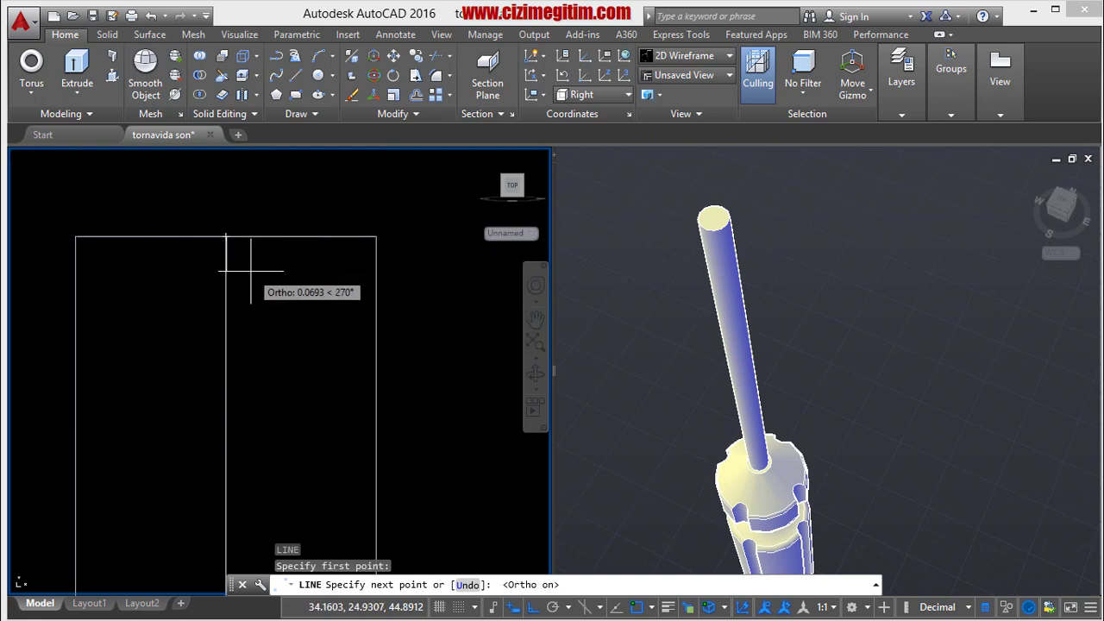
text(.05)
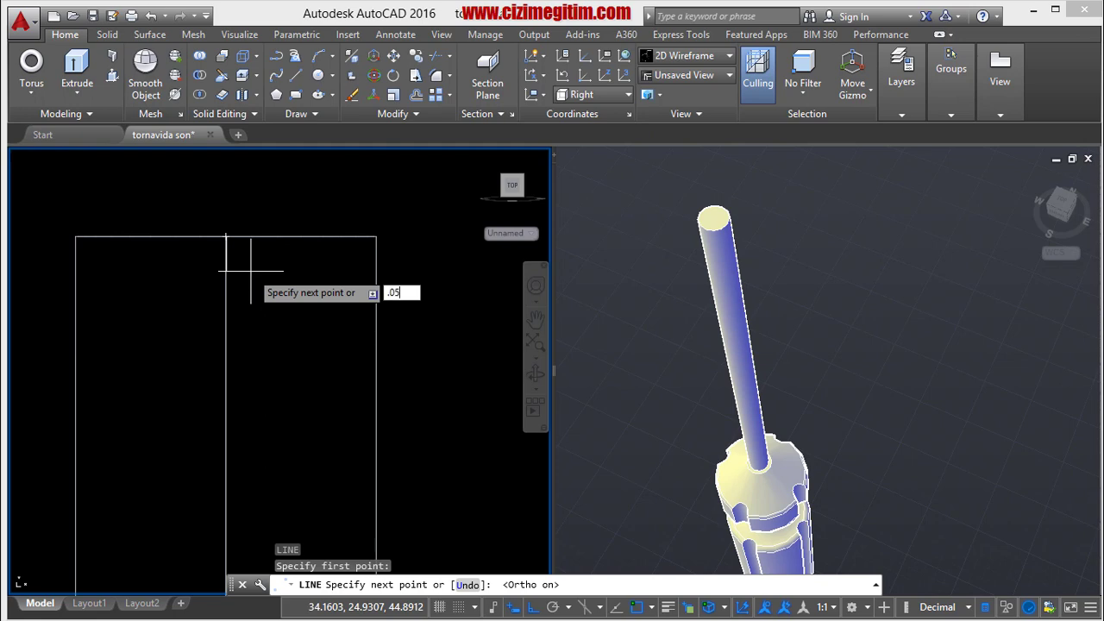
key(Return)
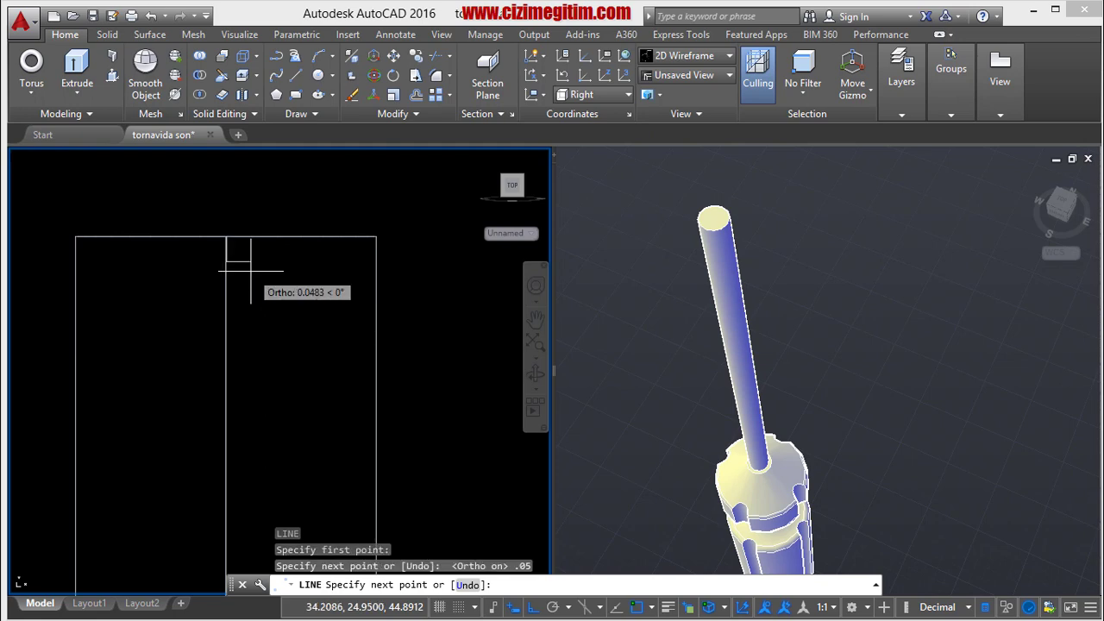
key(Return)
Window-select the new short line and bring up its edit options.
click(207, 216)
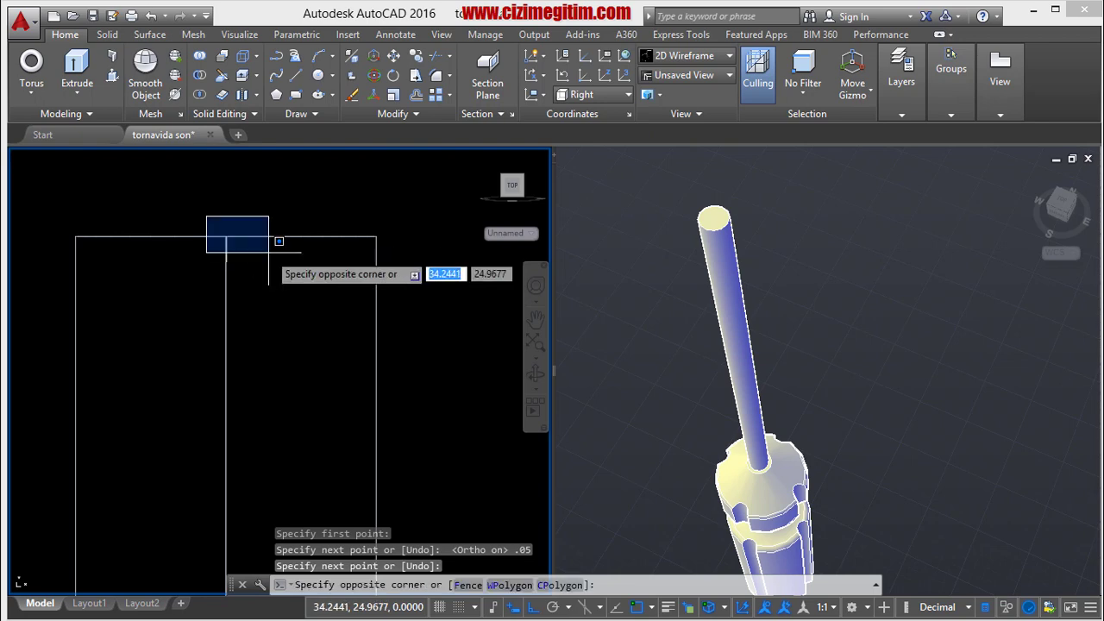
click(269, 248)
click(217, 212)
click(248, 277)
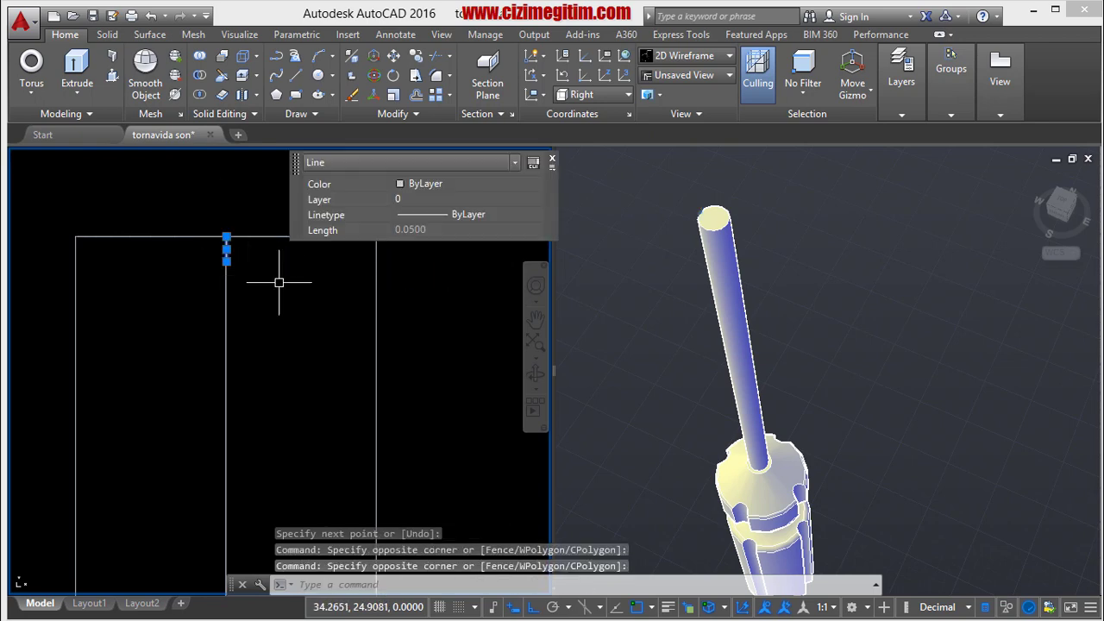
right_click(198, 219)
Rotate the short line 90° about its top end so it lies horizontally along the top.
click(250, 388)
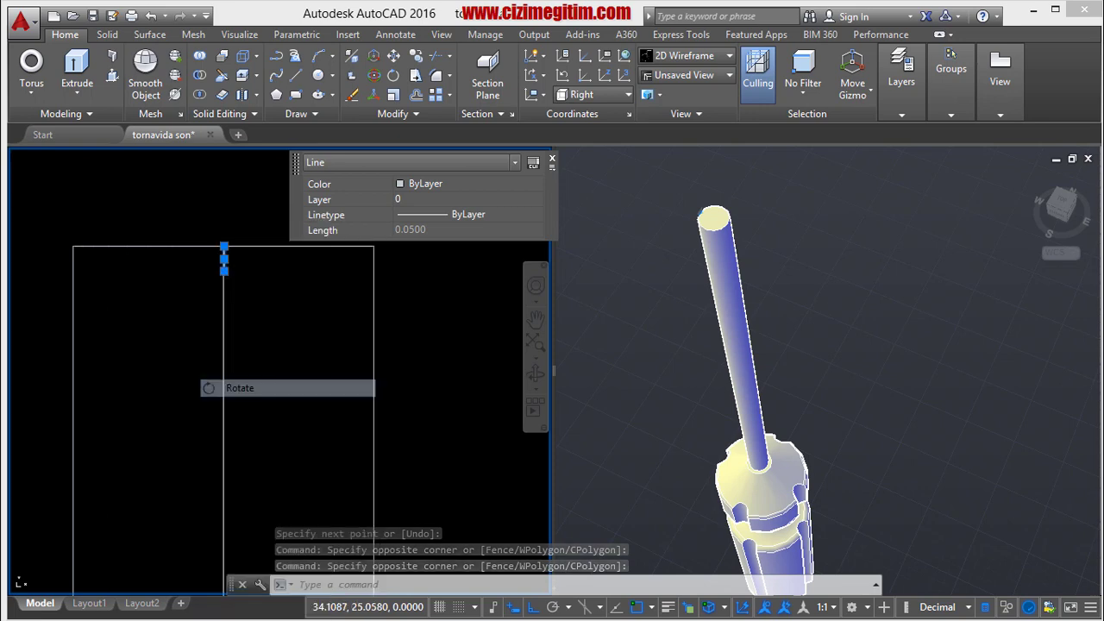
click(224, 247)
click(250, 186)
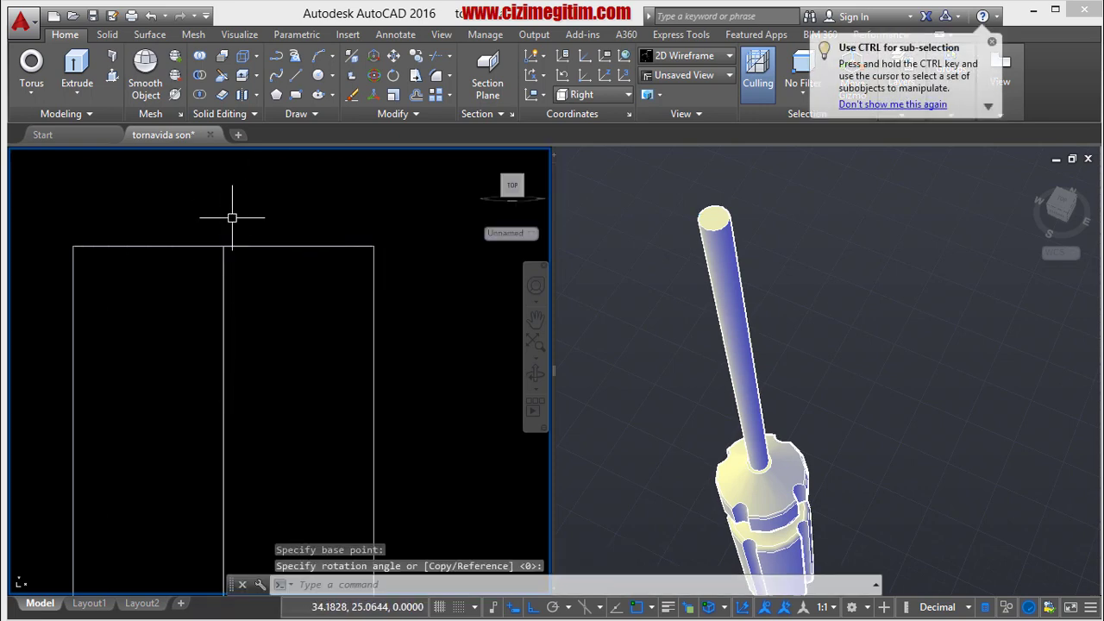
click(197, 226)
click(270, 271)
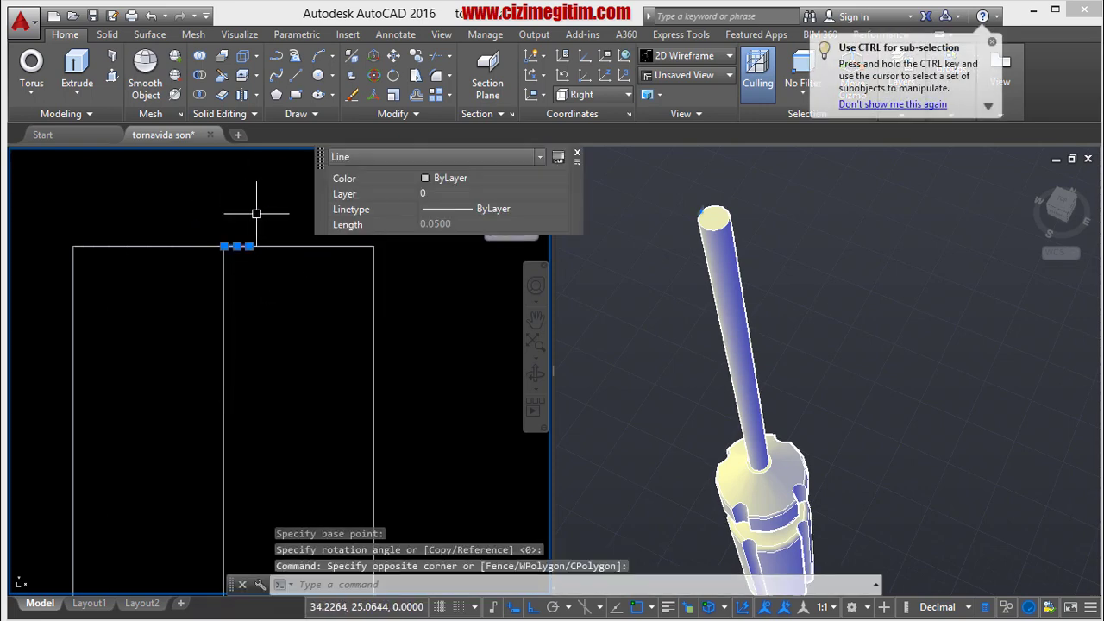
key(Escape)
scroll(218, 214, down, 2)
click(209, 211)
click(240, 240)
key(Escape)
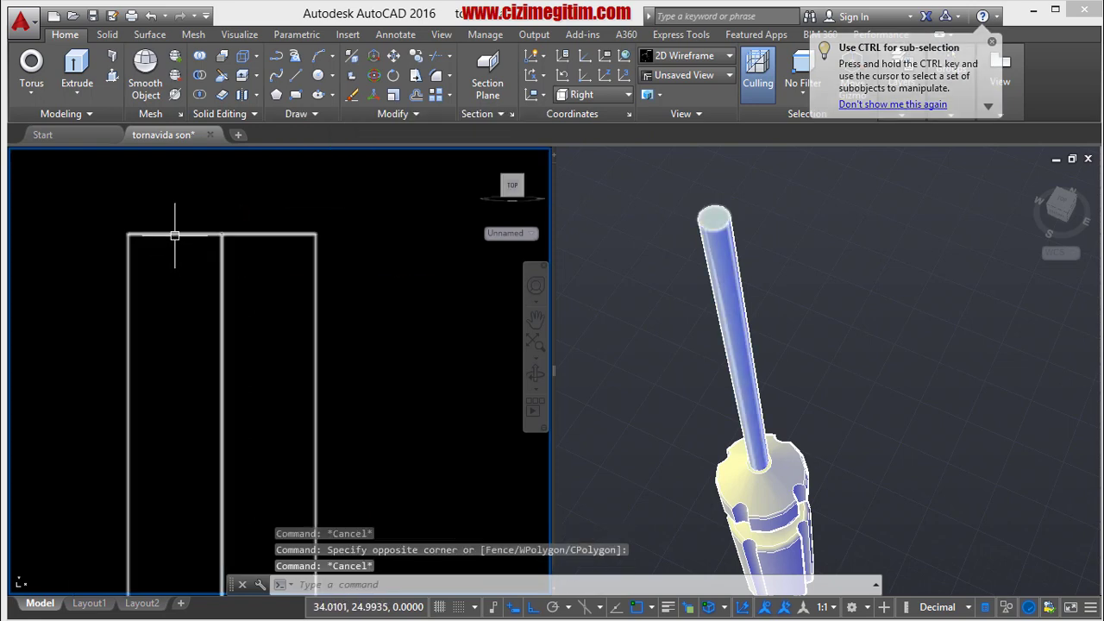
text(mi)
Mirror the short top line across the vertical centre line, keeping the original.
key(Return)
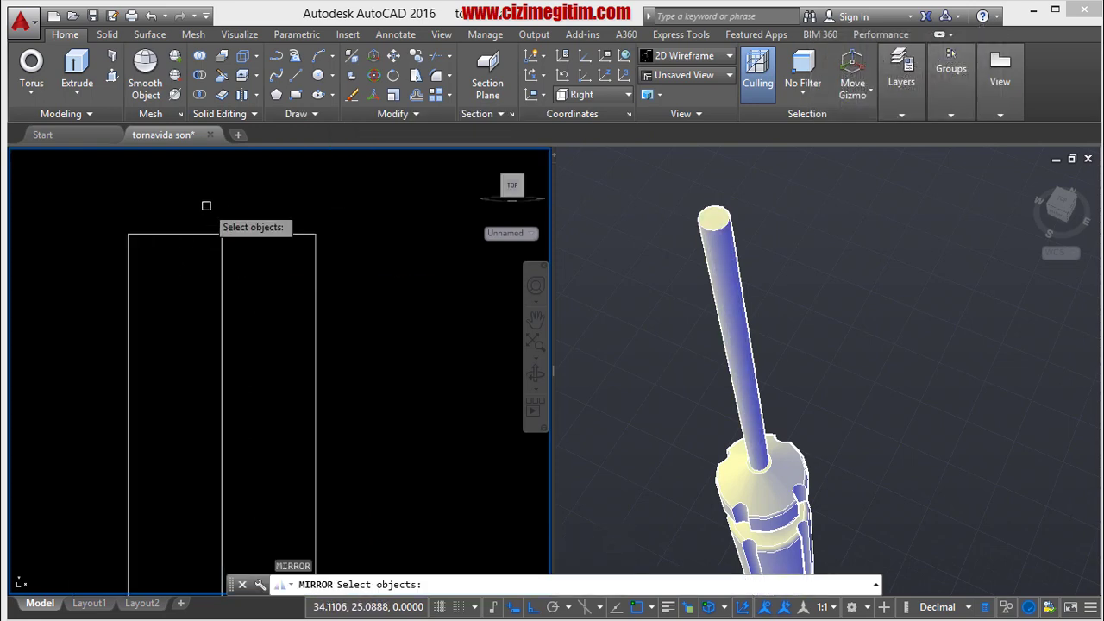
click(197, 202)
click(256, 241)
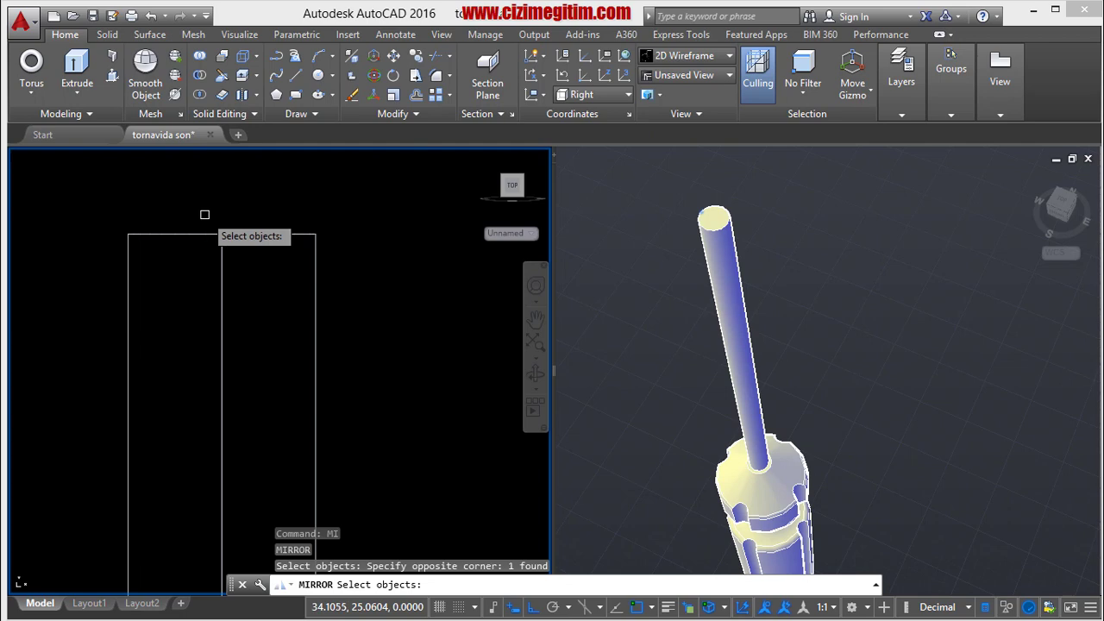
scroll(205, 214, up, 1)
scroll(209, 211, up, 3)
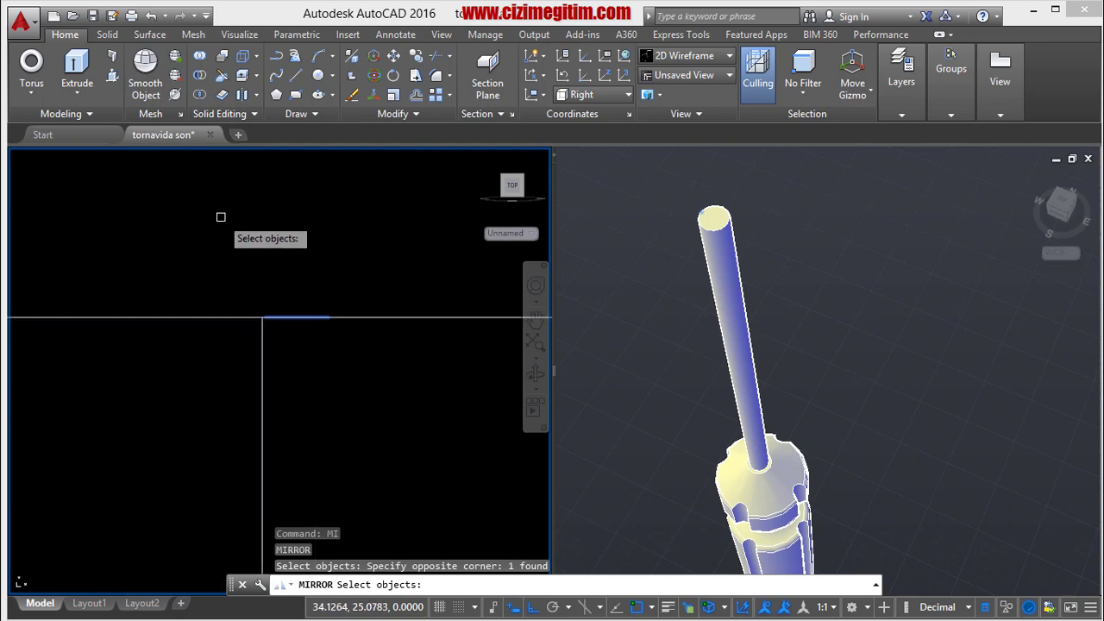
key(Return)
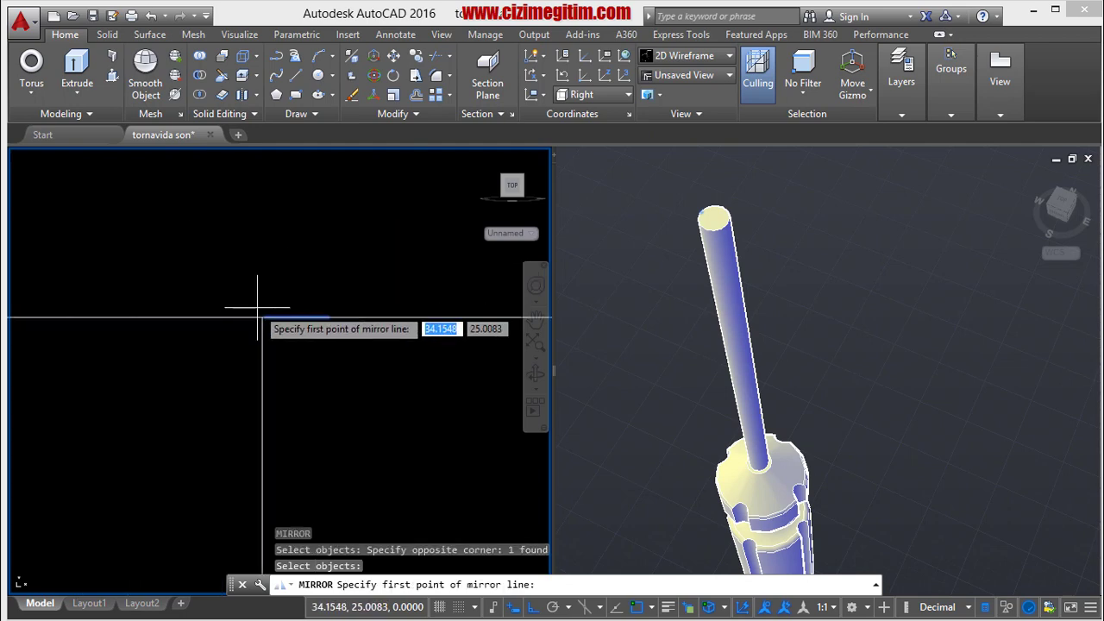
click(262, 317)
click(255, 239)
key(Return)
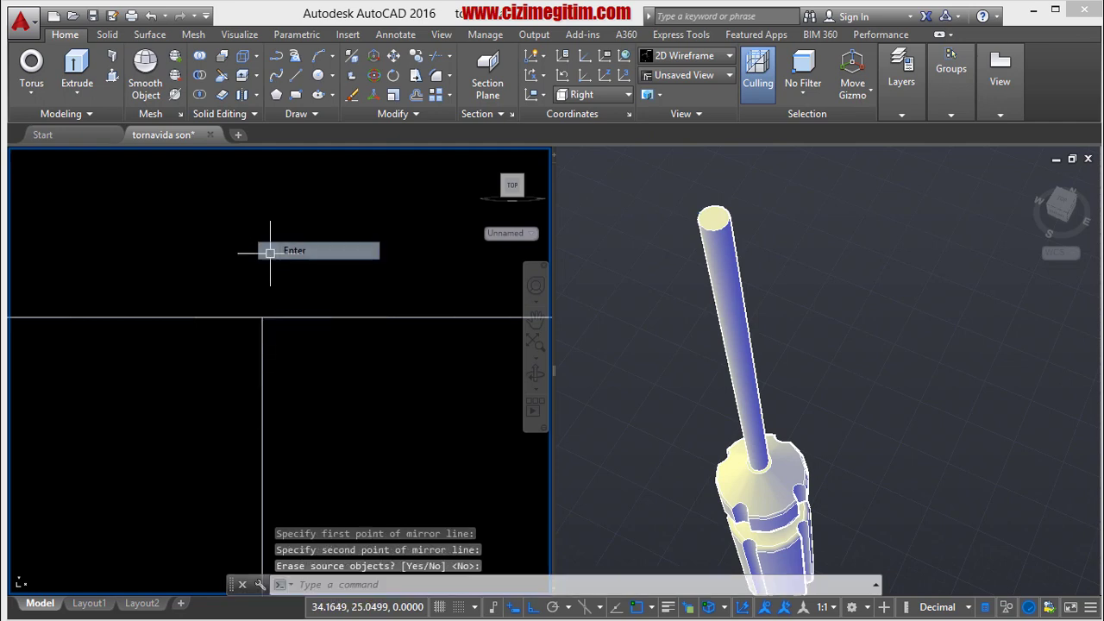
Window-select both short lines at the top of the shaft profile.
scroll(250, 263, down, 3)
click(334, 344)
click(261, 297)
scroll(263, 310, down, 3)
scroll(259, 286, down, 2)
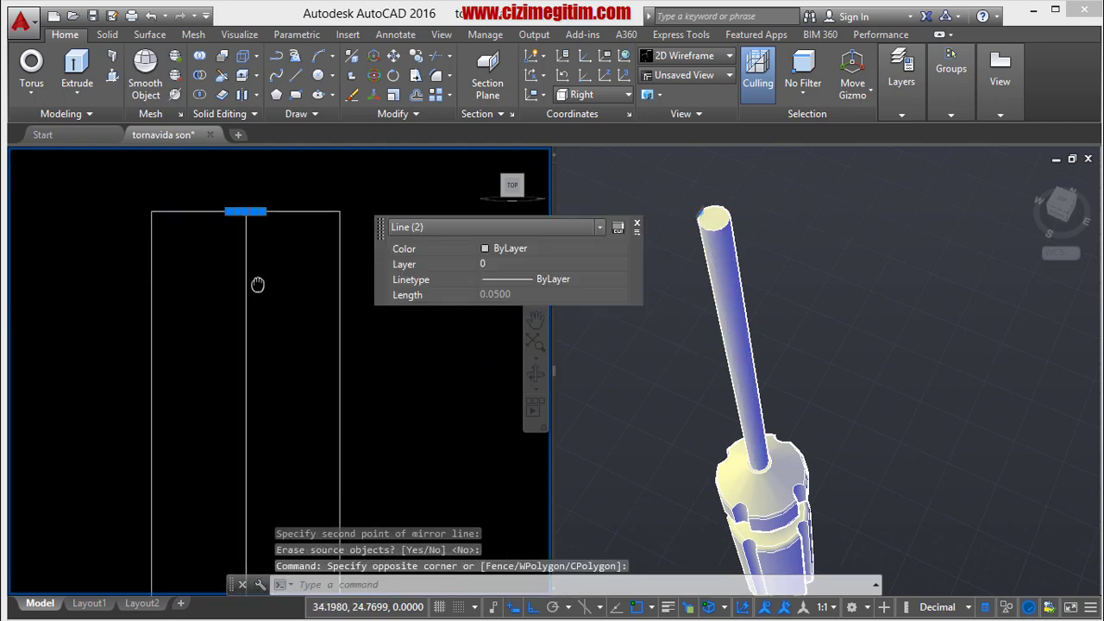
scroll(290, 305, down, 2)
Clear the selection and centre the side view on the shaft's top.
key(Escape)
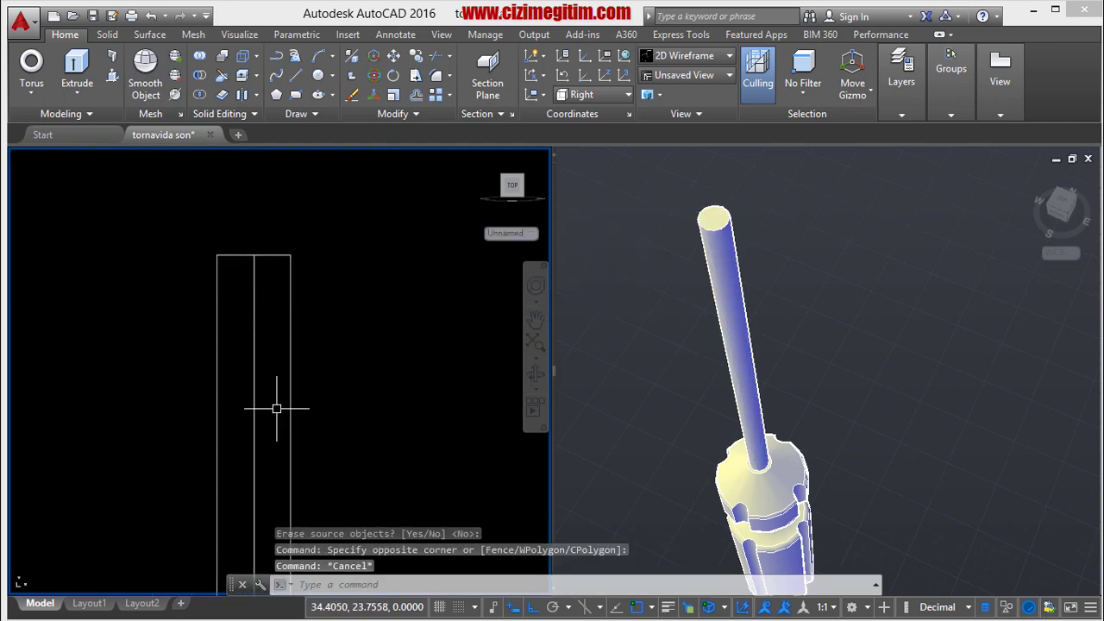
scroll(250, 405, down, 3)
scroll(229, 286, down, 2)
middle_drag(217, 301, 228, 280)
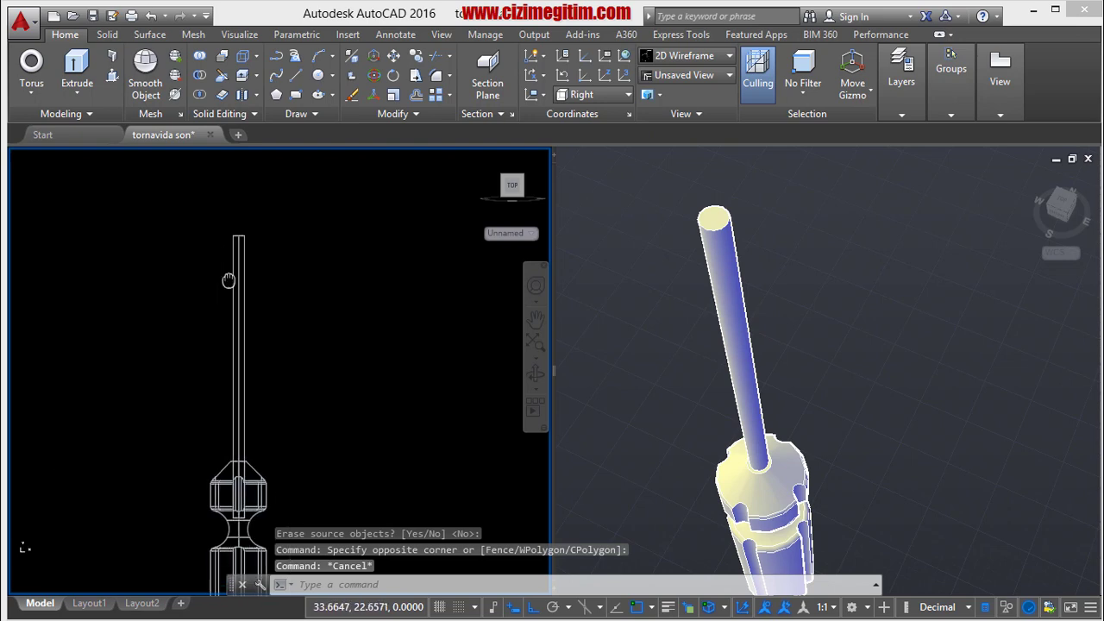
scroll(250, 246, up, 4)
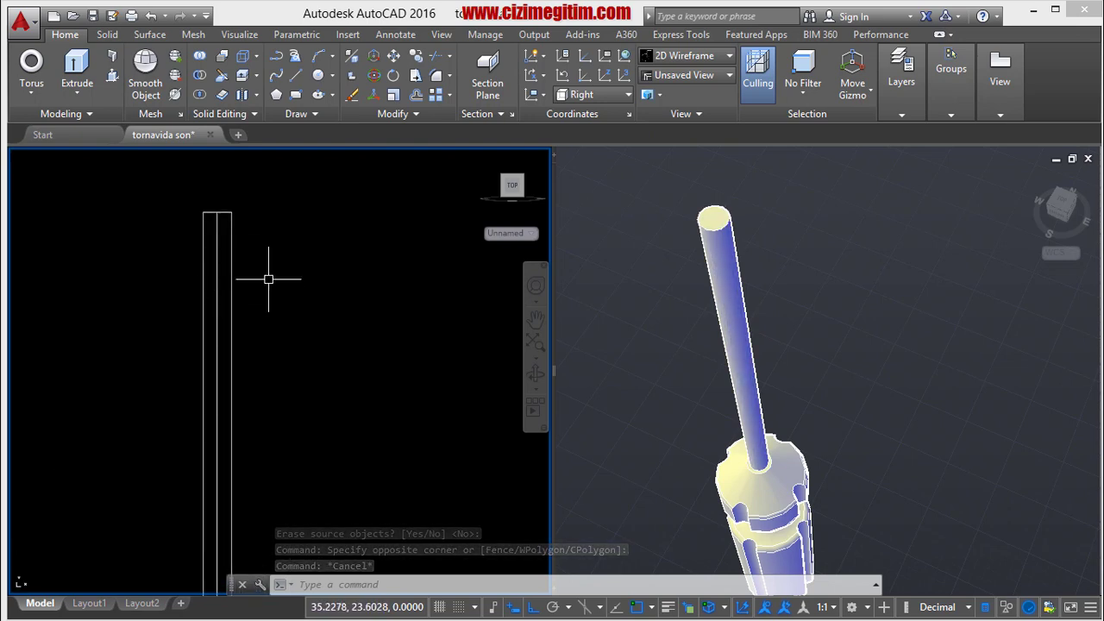
middle_drag(264, 269, 299, 283)
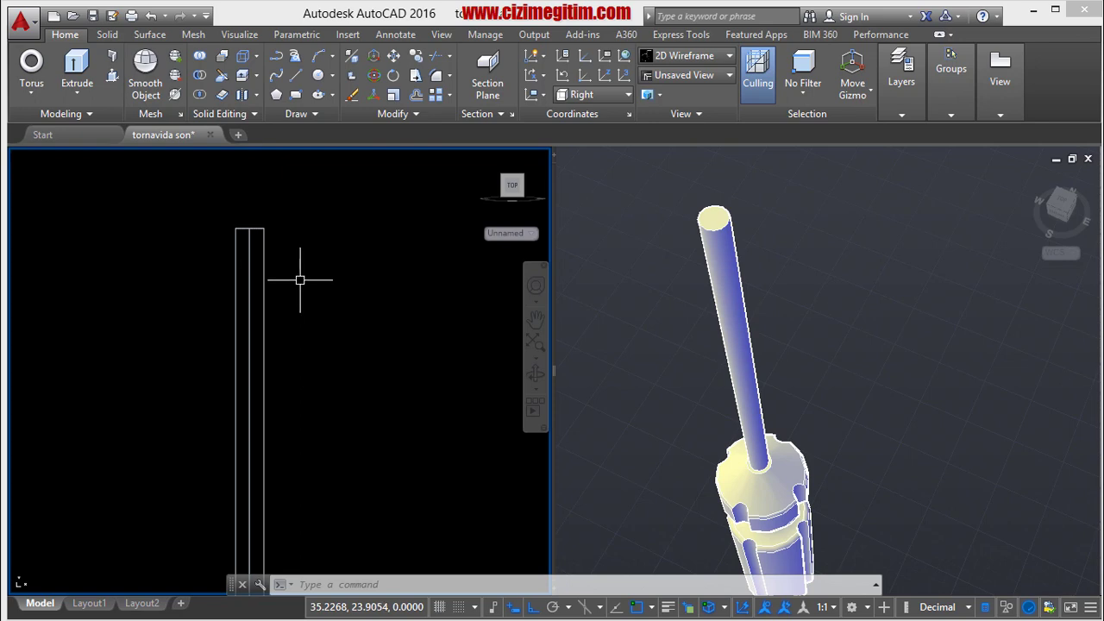
Draw a 1.5-long vertical line straight down from the top of the middle line.
text(l)
key(Return)
scroll(276, 250, up, 2)
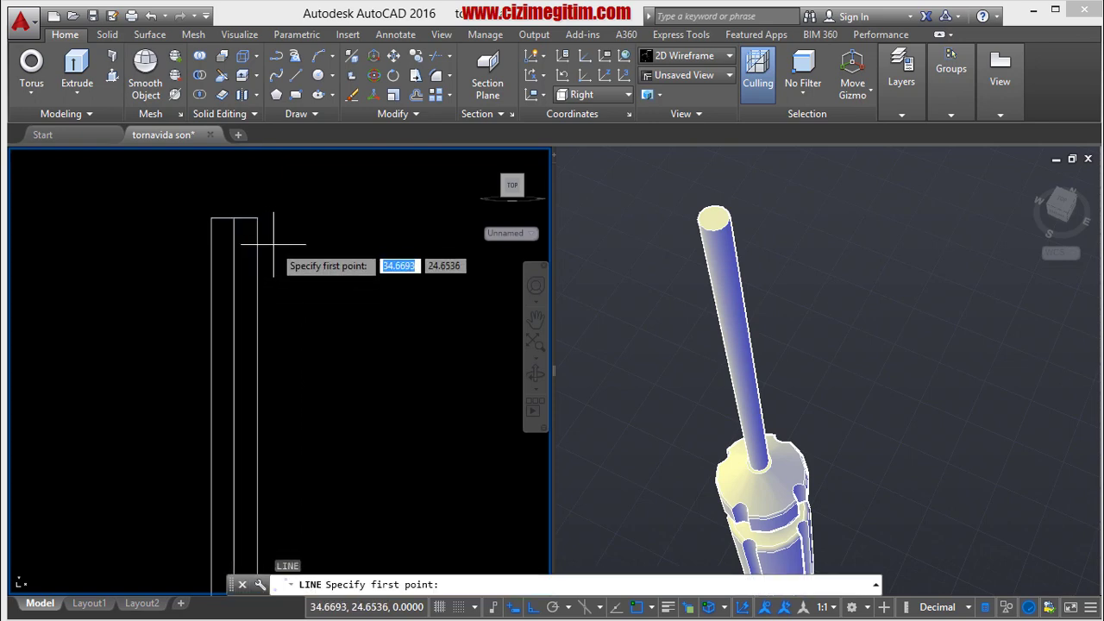
click(234, 217)
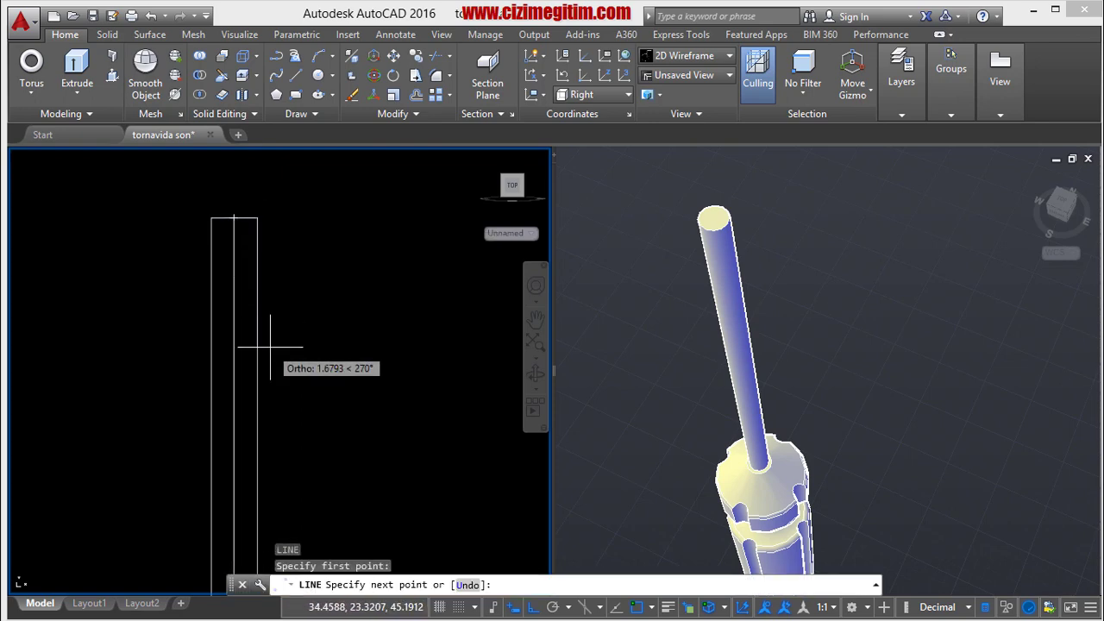
scroll(270, 347, down, 2)
middle_drag(288, 345, 270, 254)
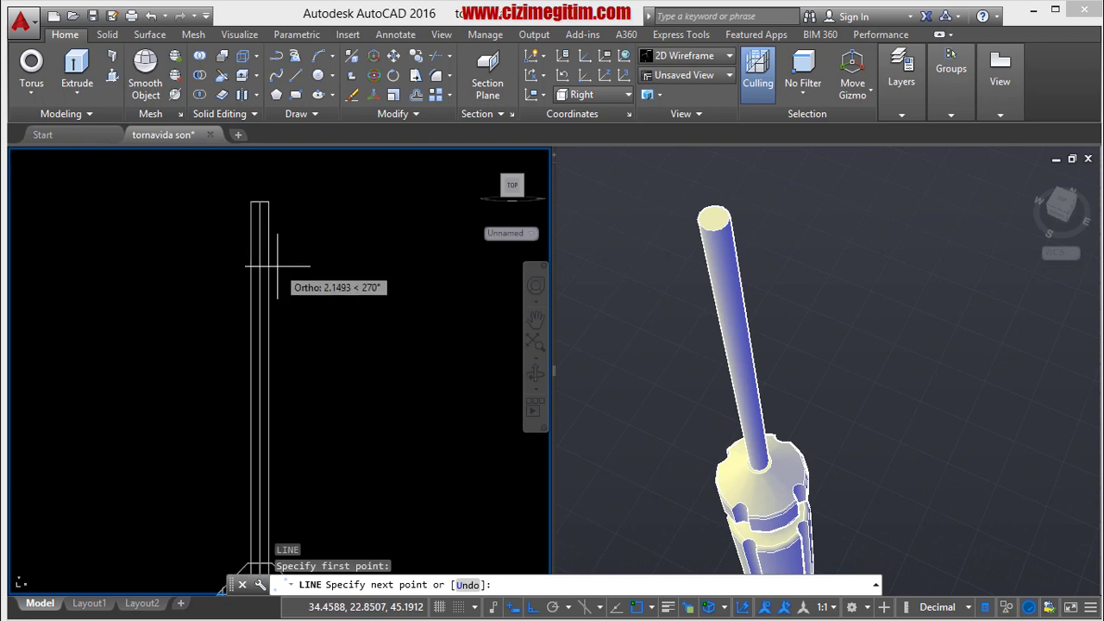
scroll(274, 259, down, 2)
scroll(280, 256, up, 2)
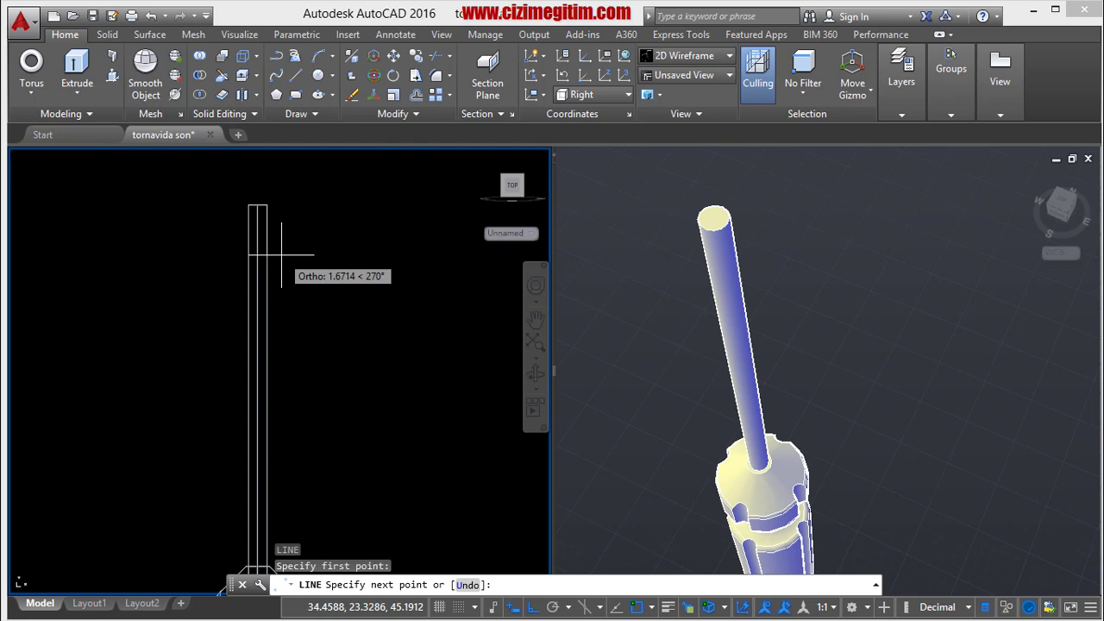
text(1.5)
key(Return)
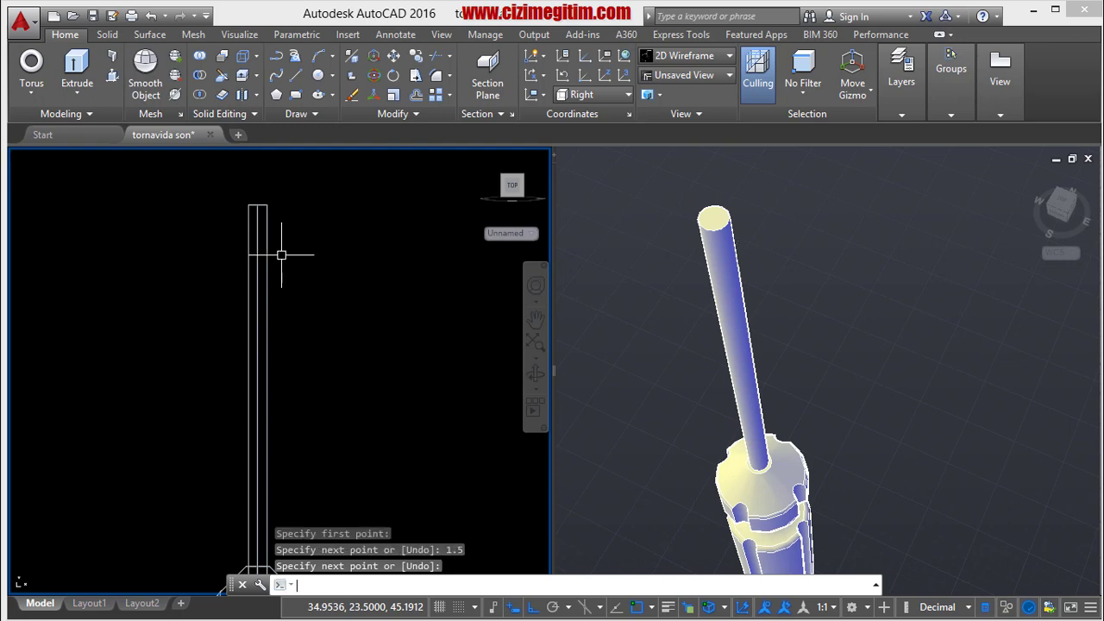
scroll(281, 256, up, 2)
scroll(274, 278, up, 2)
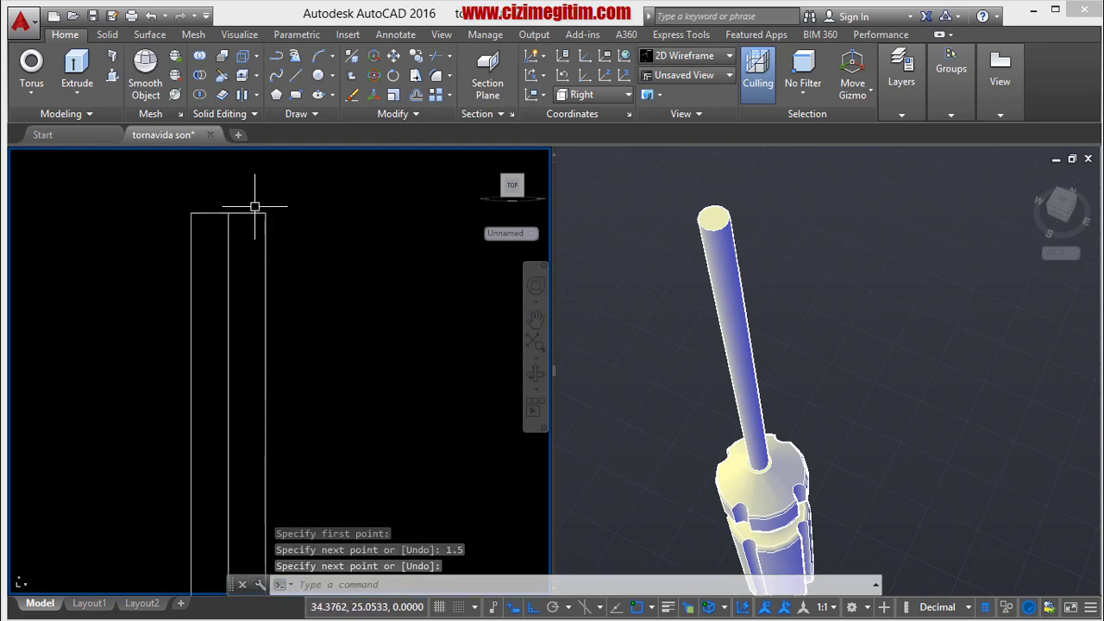
Orbit and pan the 3D viewport to a close-up of the shaft's top end.
click(750, 241)
click(653, 192)
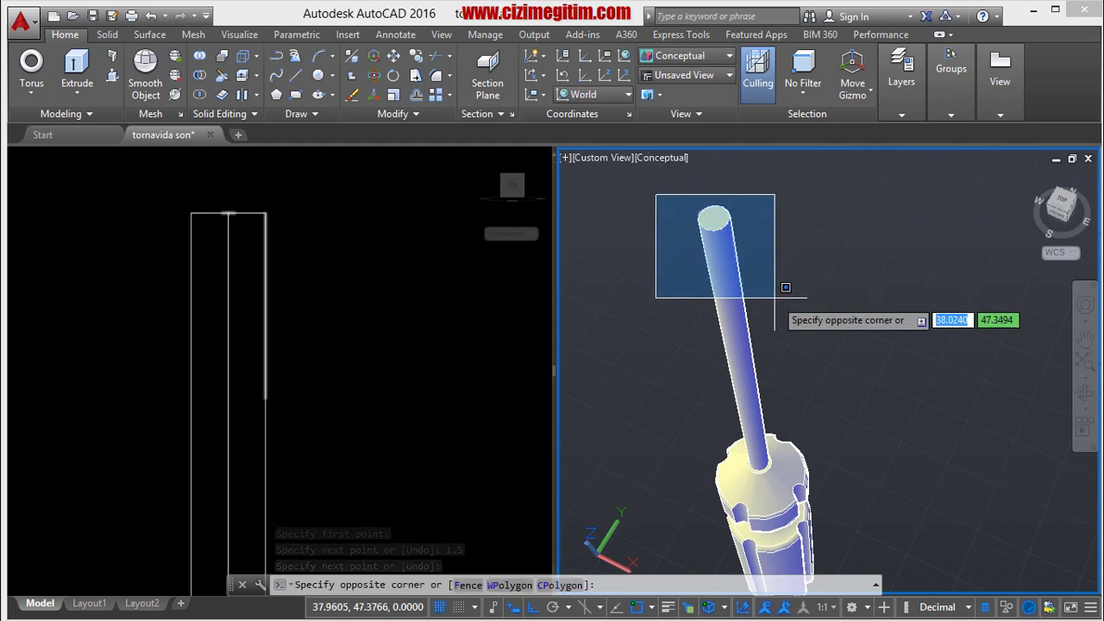
click(773, 298)
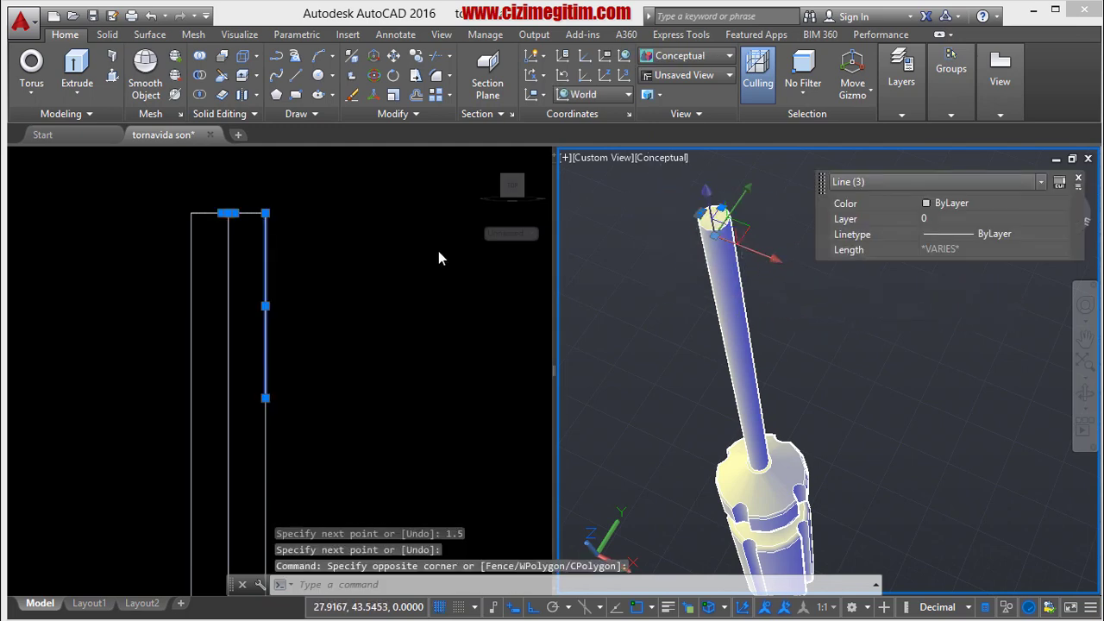
shift+middle_drag(787, 323, 675, 301)
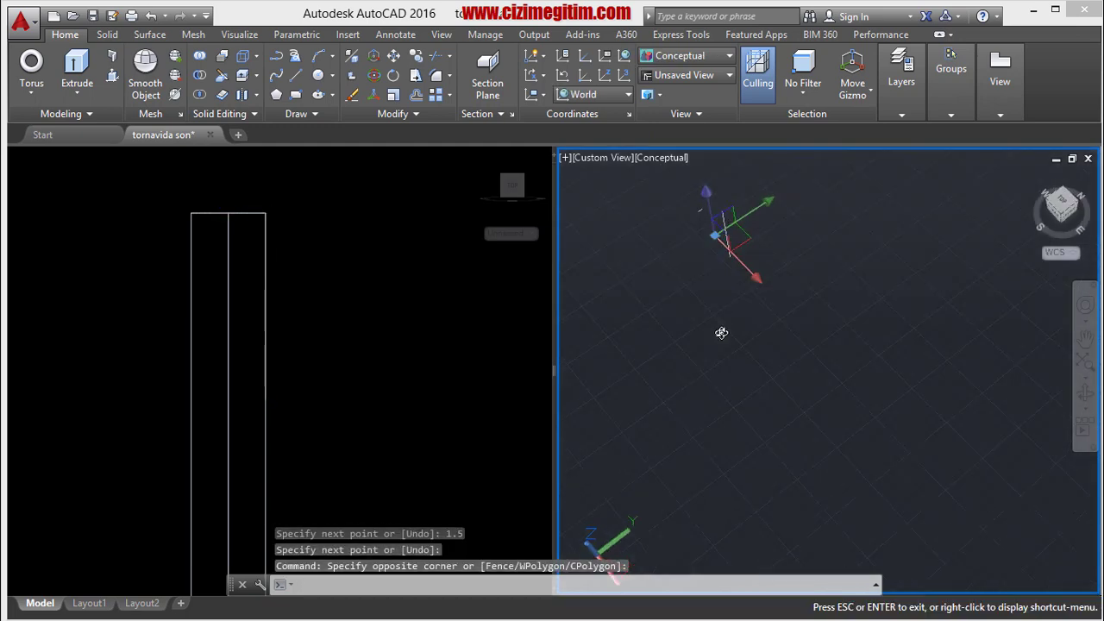
mouse_move(691, 241)
shift+middle_down()
mouse_move(690, 350)
mouse_move(723, 323)
shift+middle_up()
key(Escape)
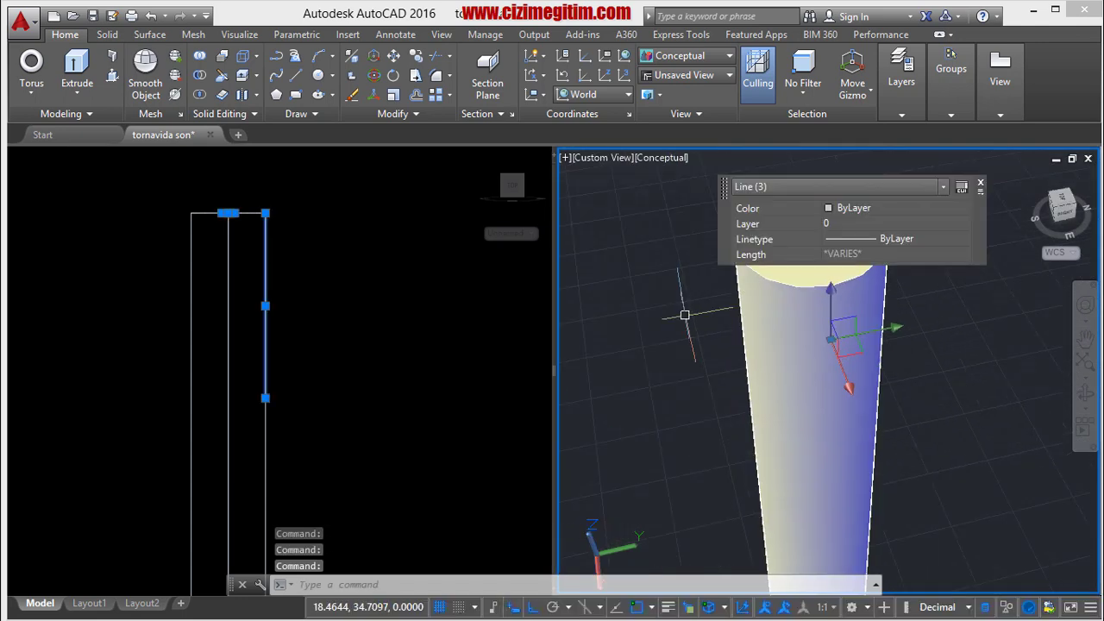
key(Escape)
Return to the side view and zoom onto the top of the shaft.
click(327, 271)
scroll(214, 285, down, 2)
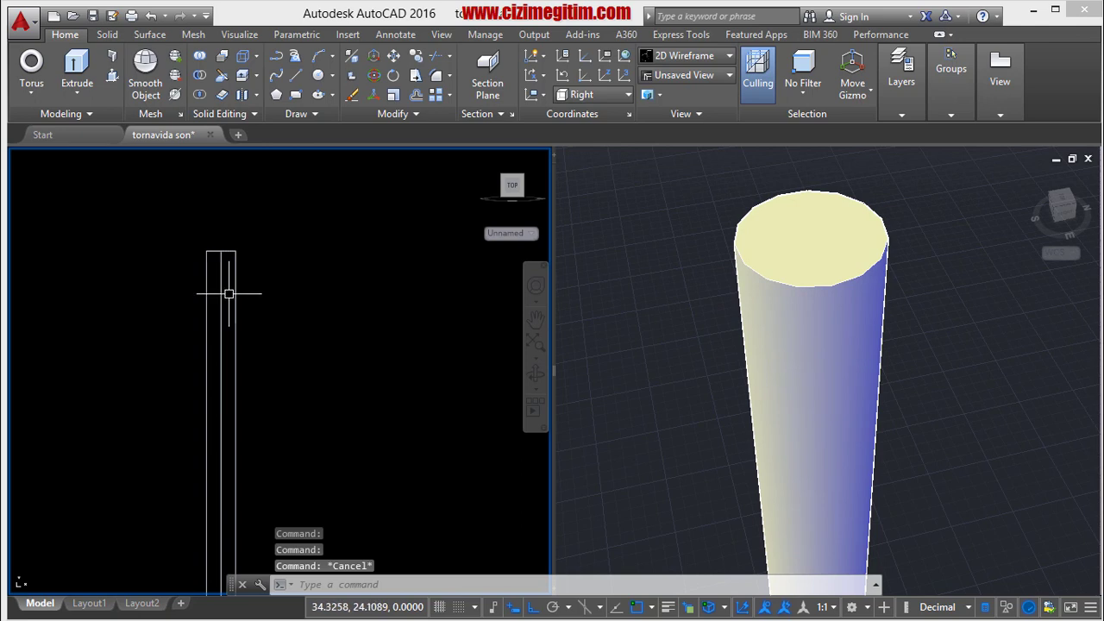
scroll(242, 294, down, 1)
scroll(263, 277, down, 1)
scroll(278, 297, down, 1)
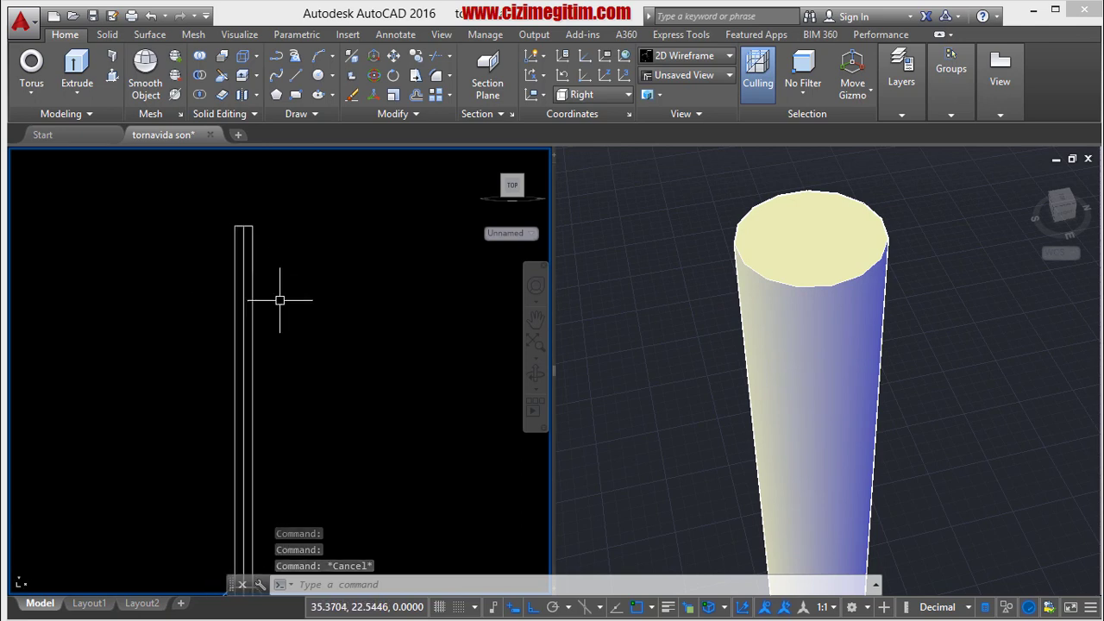
scroll(259, 276, up, 3)
middle_drag(236, 241, 242, 370)
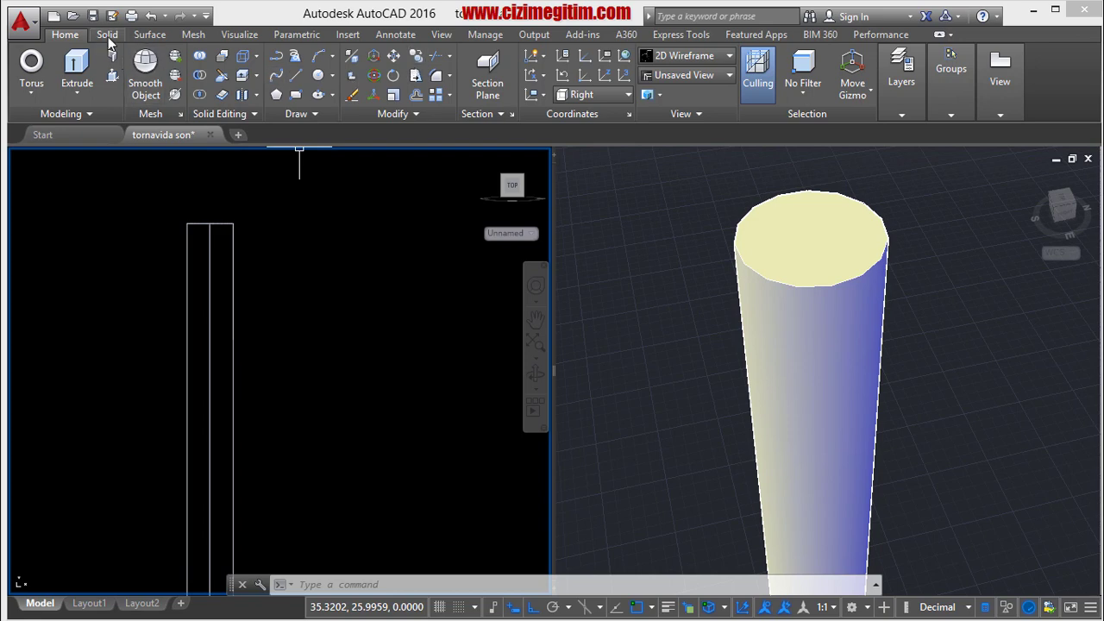
Slice the shaft from its top endpoint to the 1.5 guide line's lower end, keeping both sides.
click(224, 76)
click(207, 267)
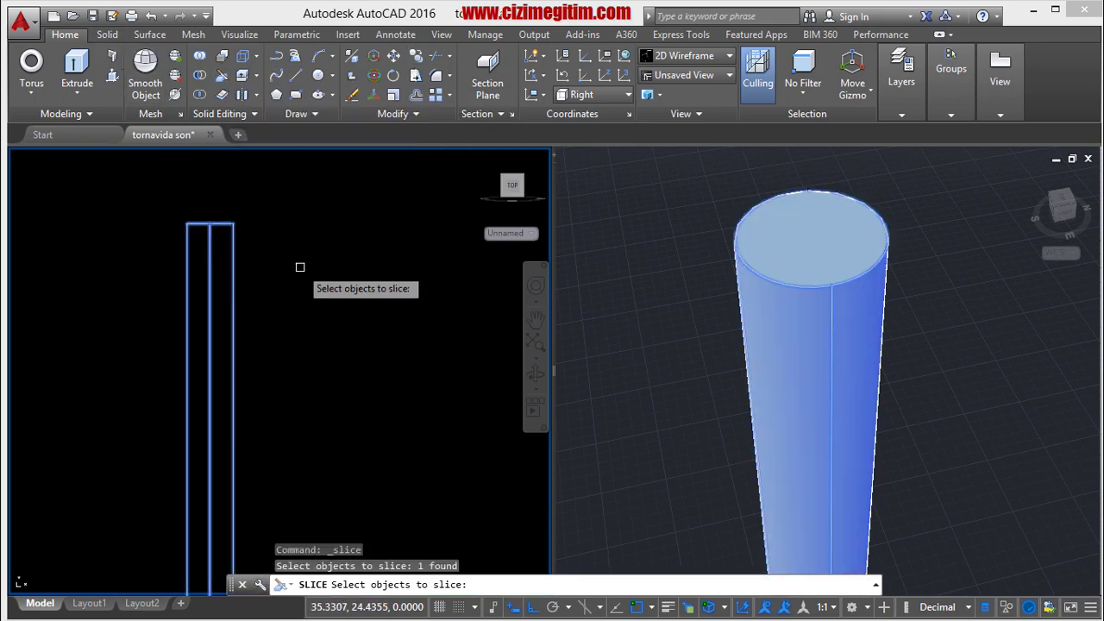
key(Return)
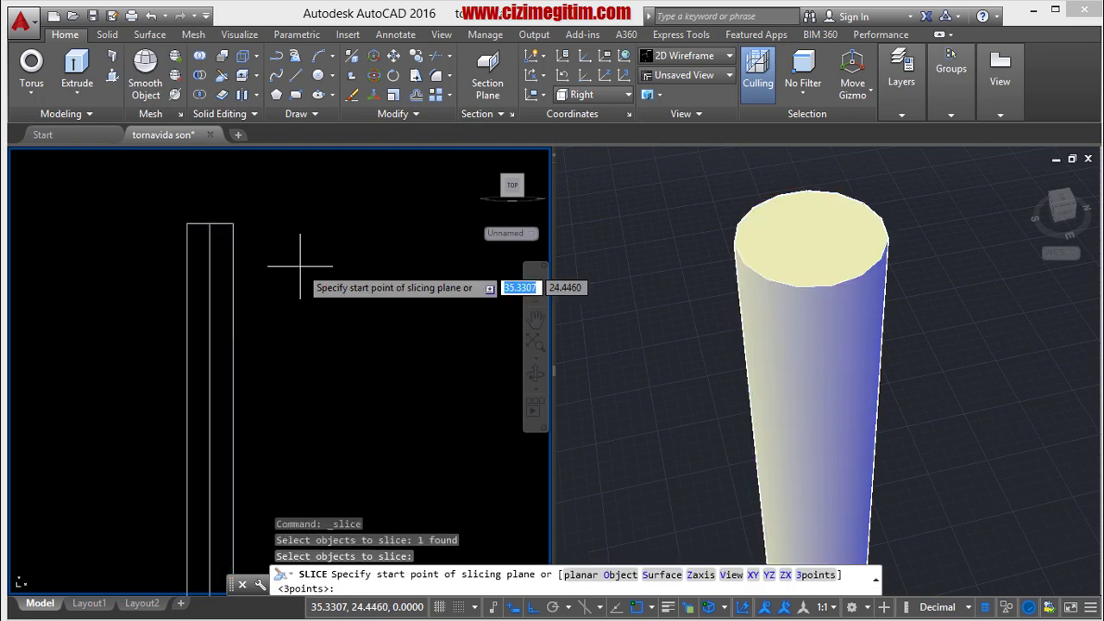
scroll(211, 238, up, 4)
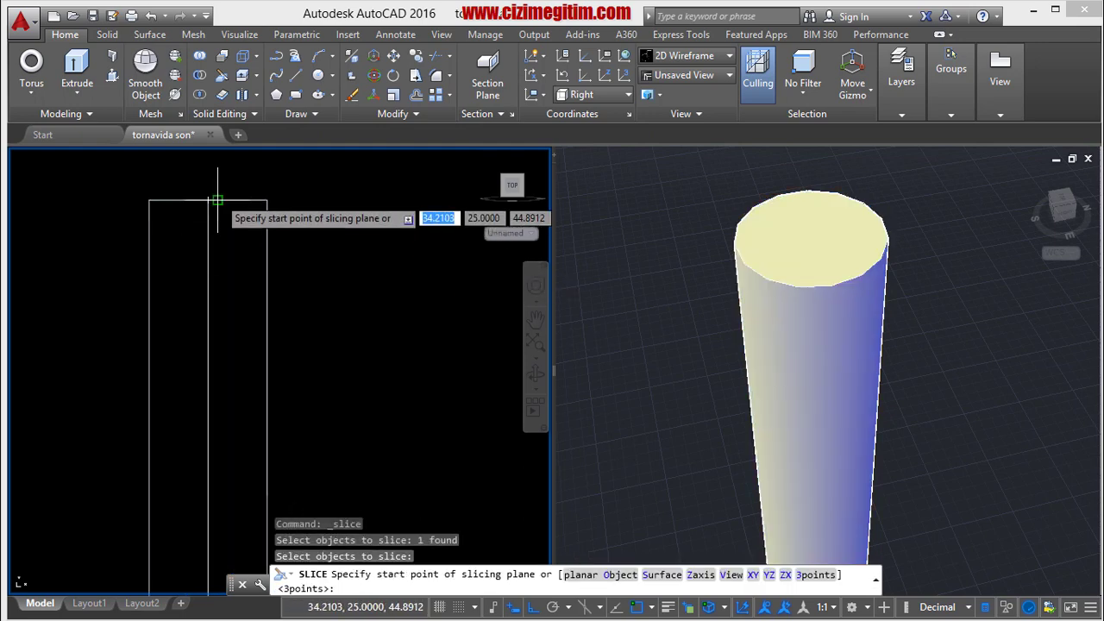
click(217, 201)
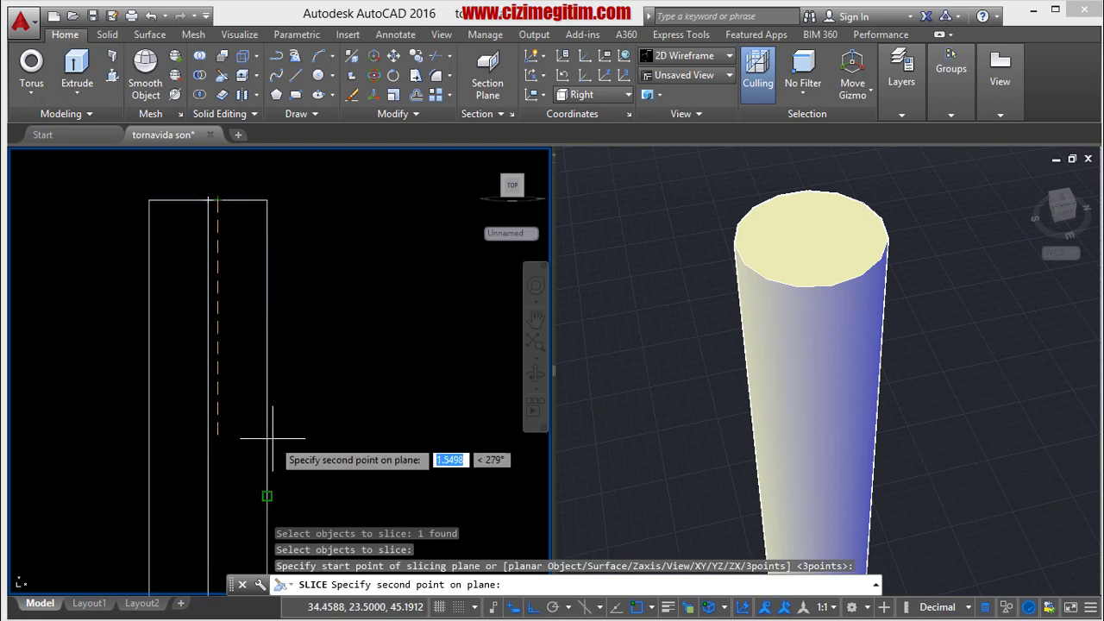
click(267, 496)
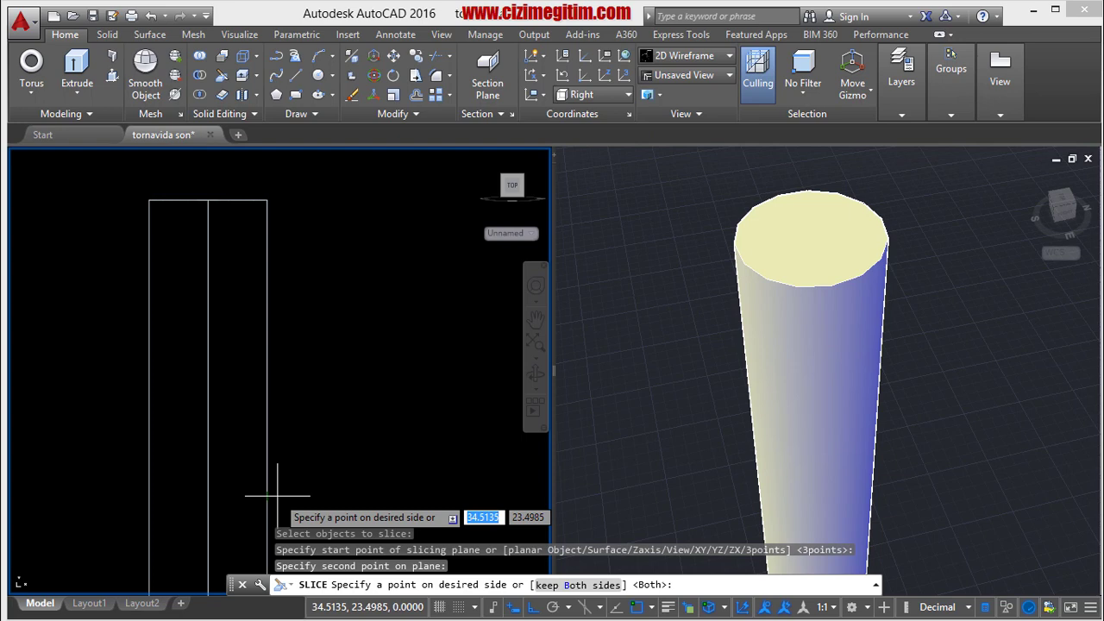
key(Return)
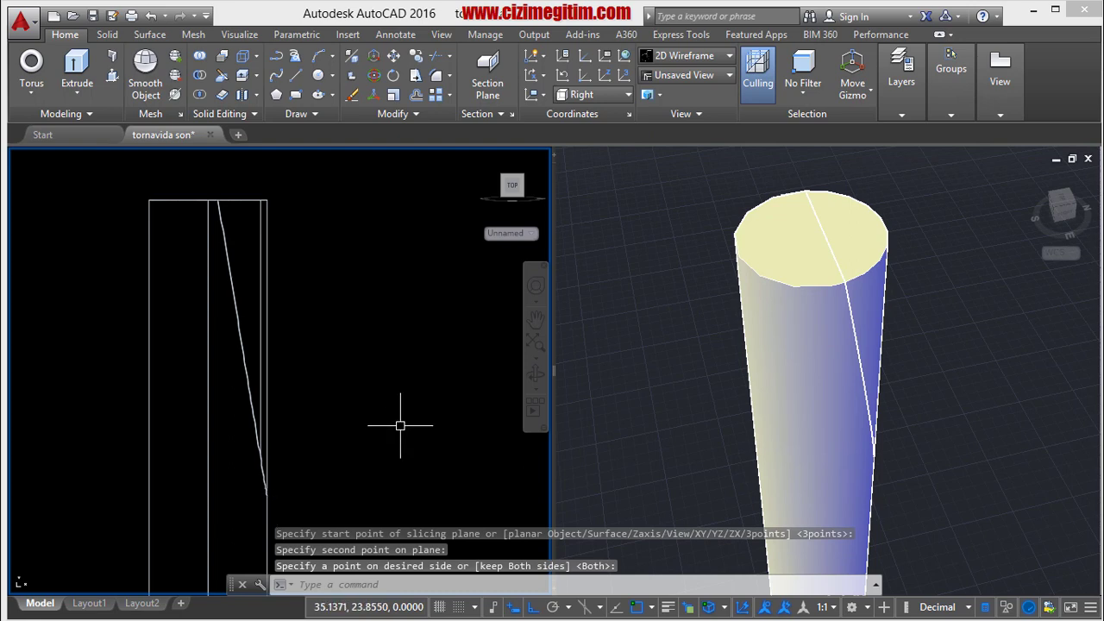
right_click(351, 273)
Begin a second slice on the left shaft piece, then cancel it.
click(354, 269)
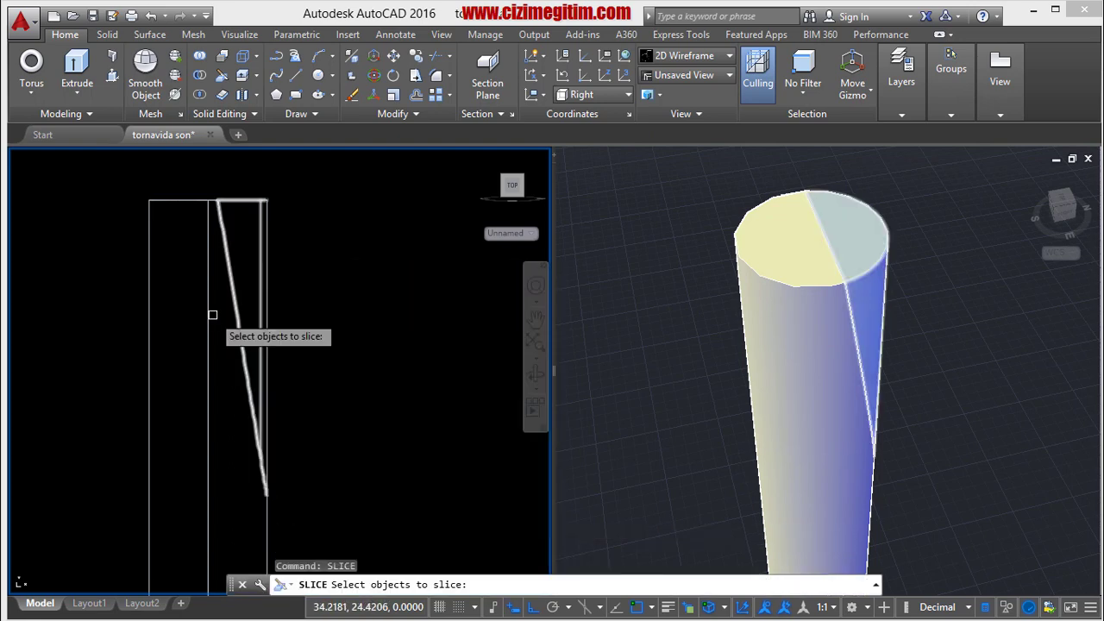
click(208, 307)
key(Return)
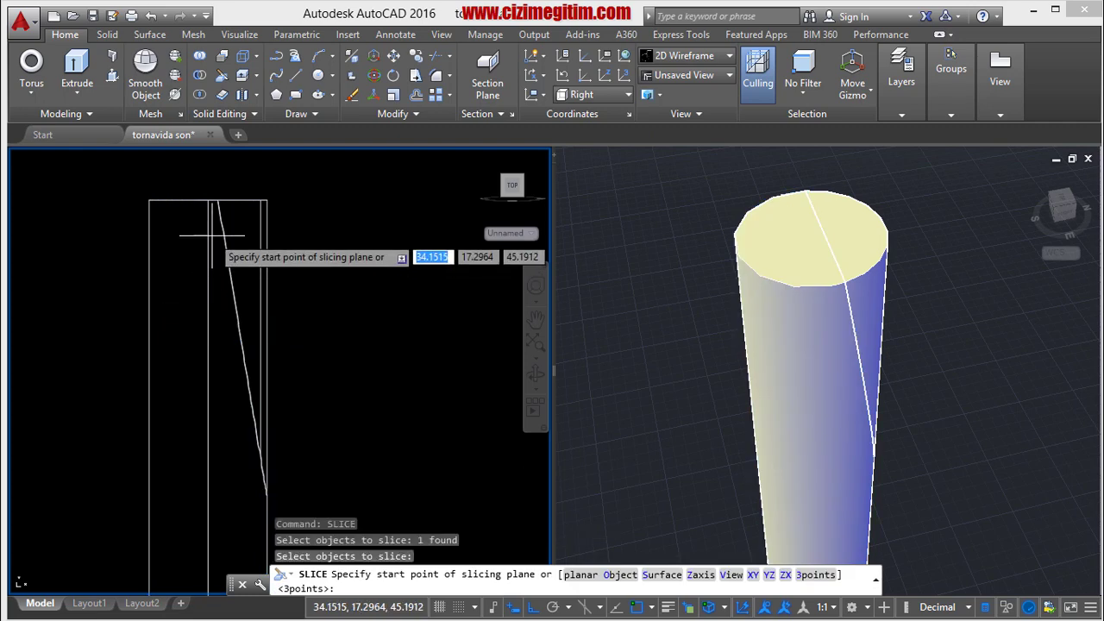
click(197, 201)
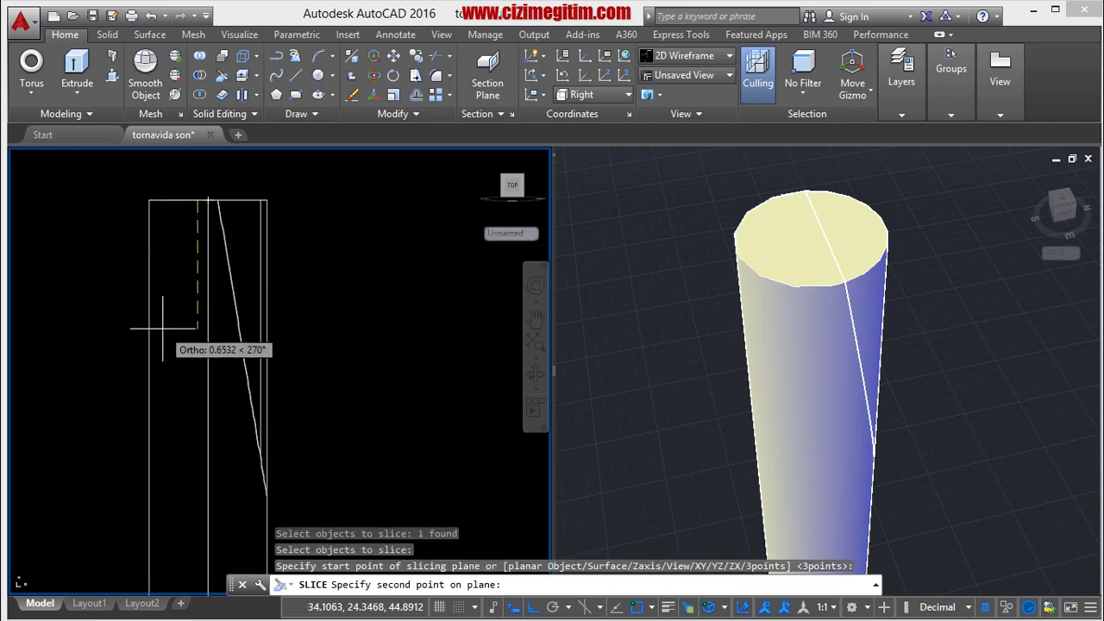
scroll(163, 316, down, 2)
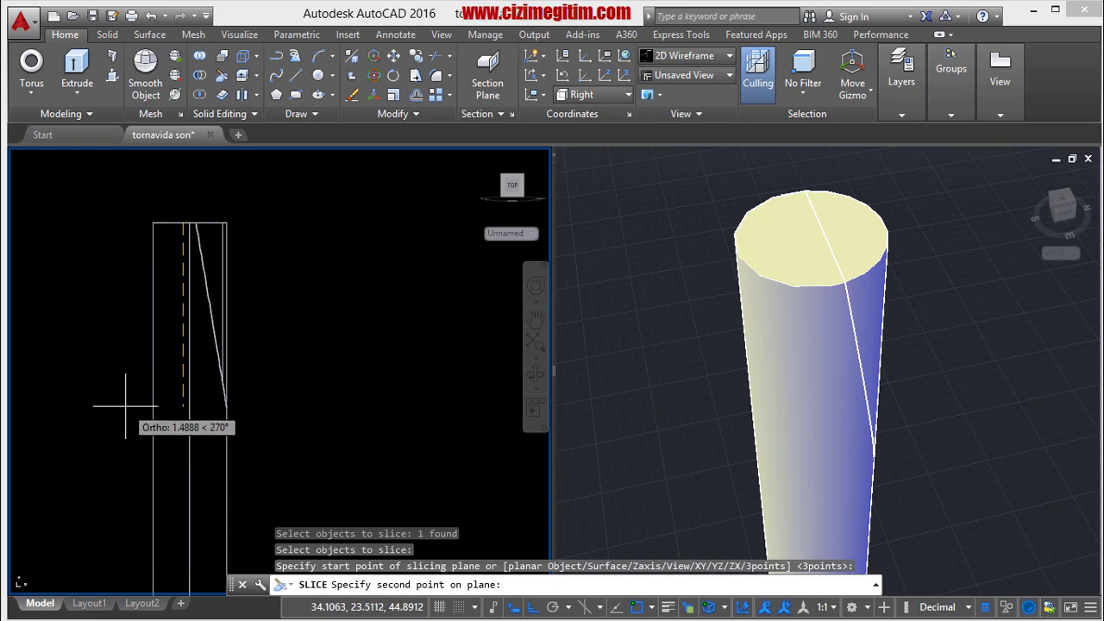
key(Escape)
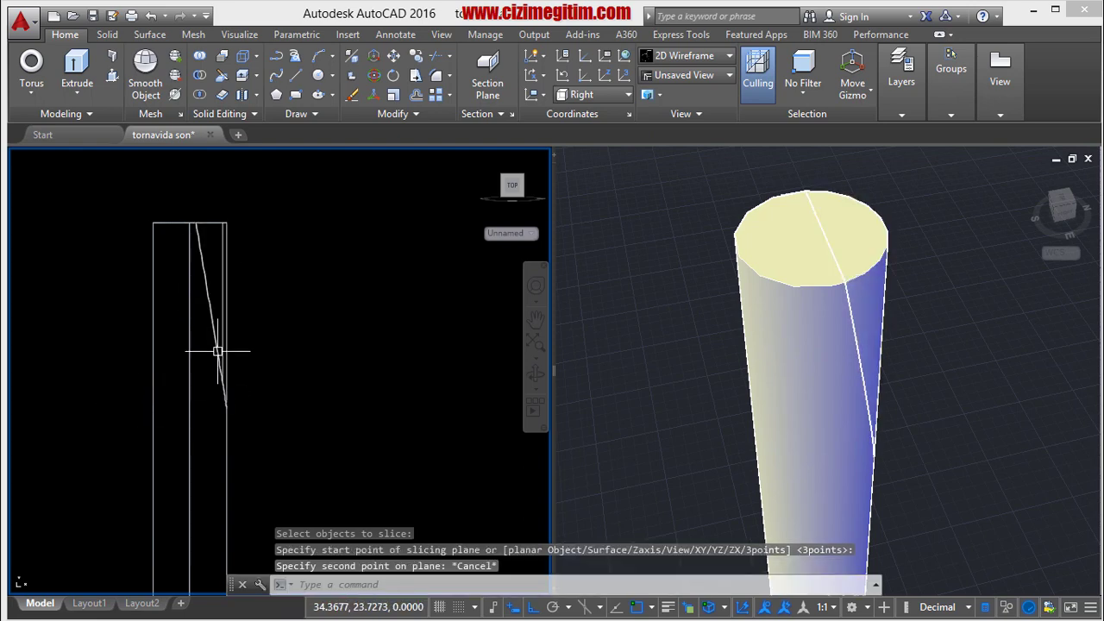
Mirror the right 1.5 guide line across the middle line, keeping the original.
click(212, 199)
click(300, 421)
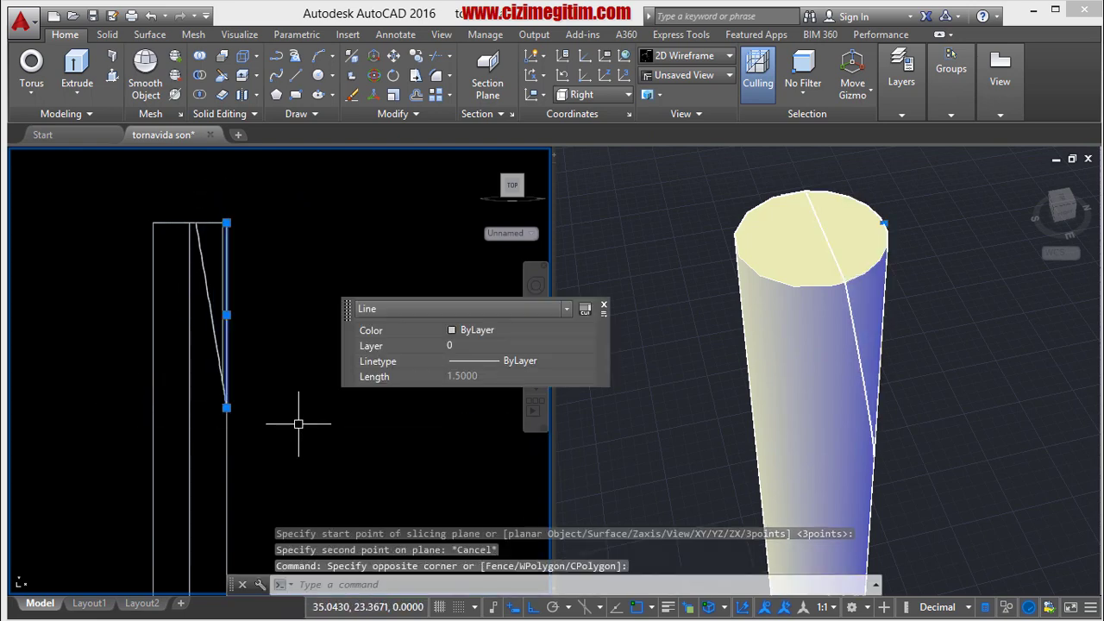
text(mi)
key(Return)
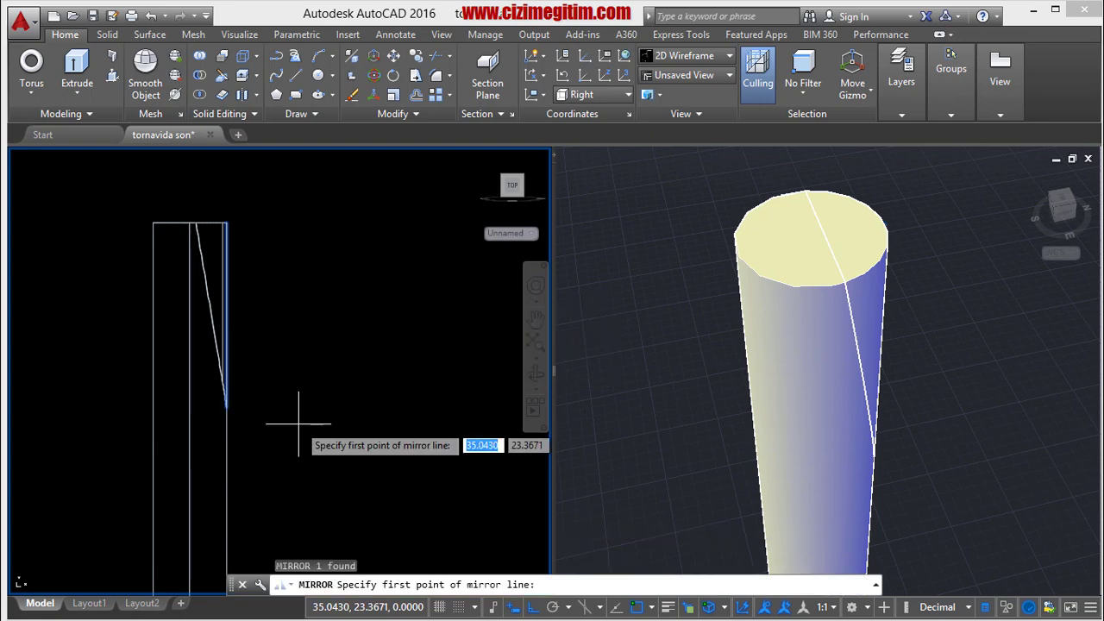
click(189, 223)
click(190, 182)
right_click(183, 172)
click(215, 183)
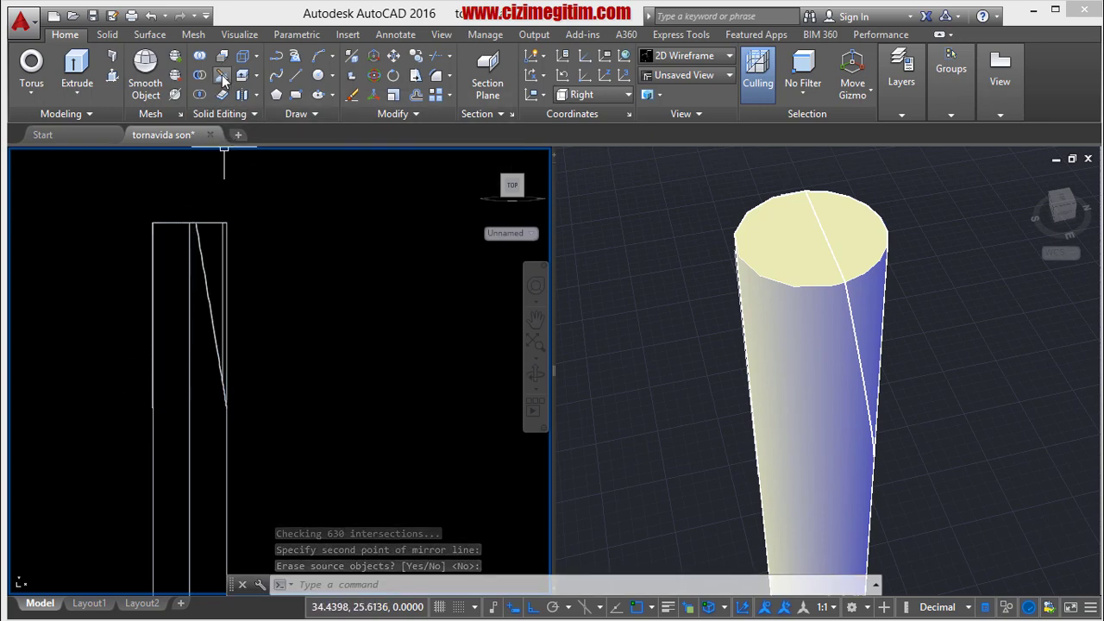
click(222, 74)
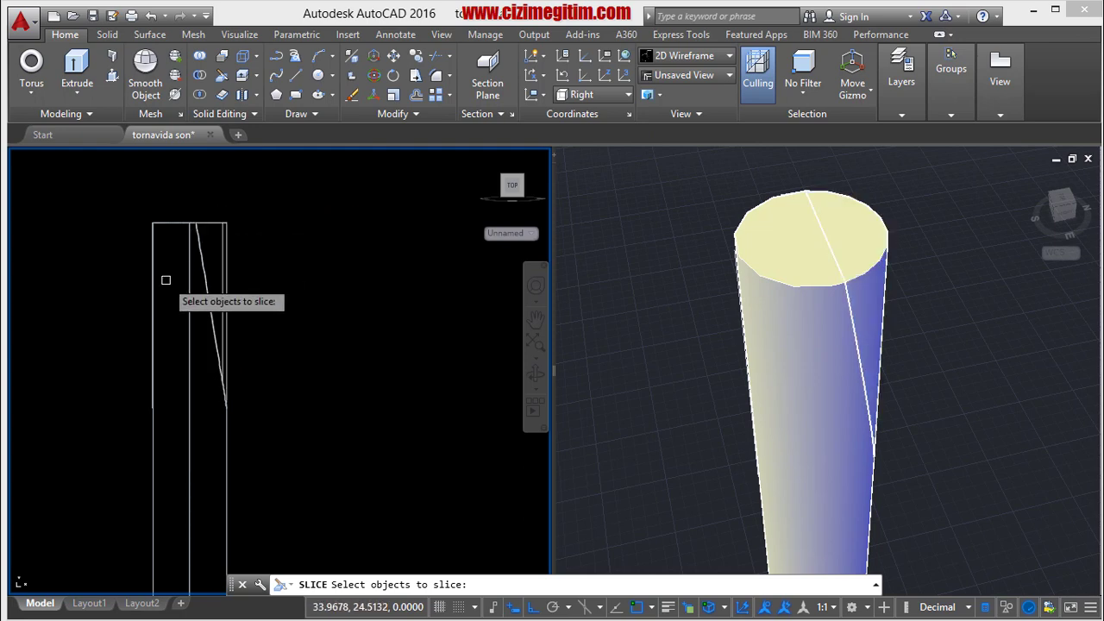
Slice the shaft tip from its top edge to the mirrored guide line's end, keeping both sides.
click(181, 222)
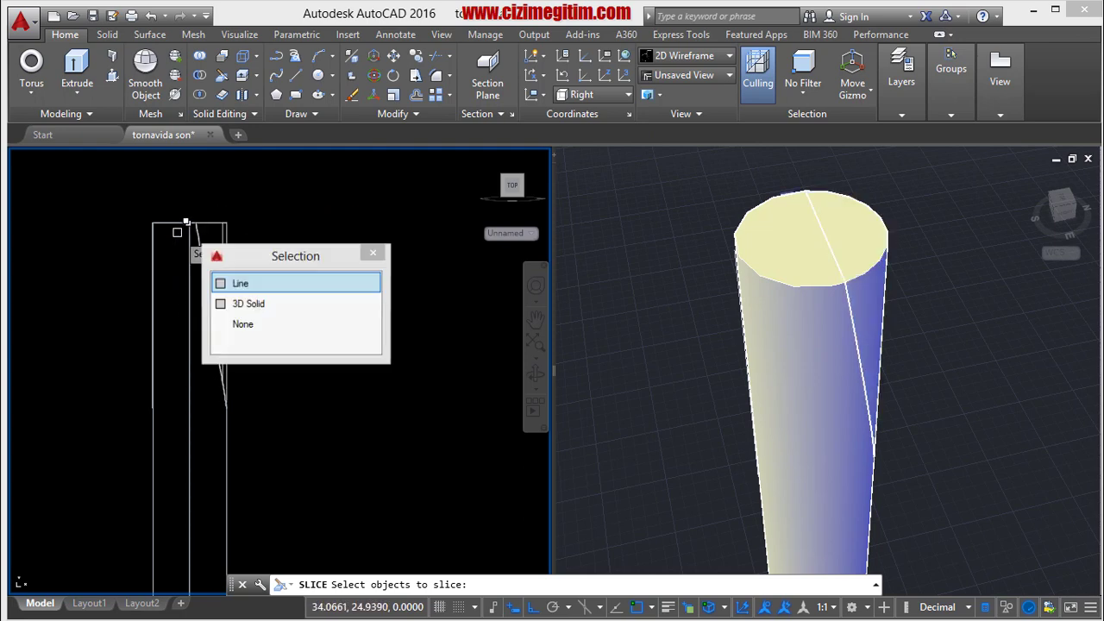
click(250, 302)
key(Return)
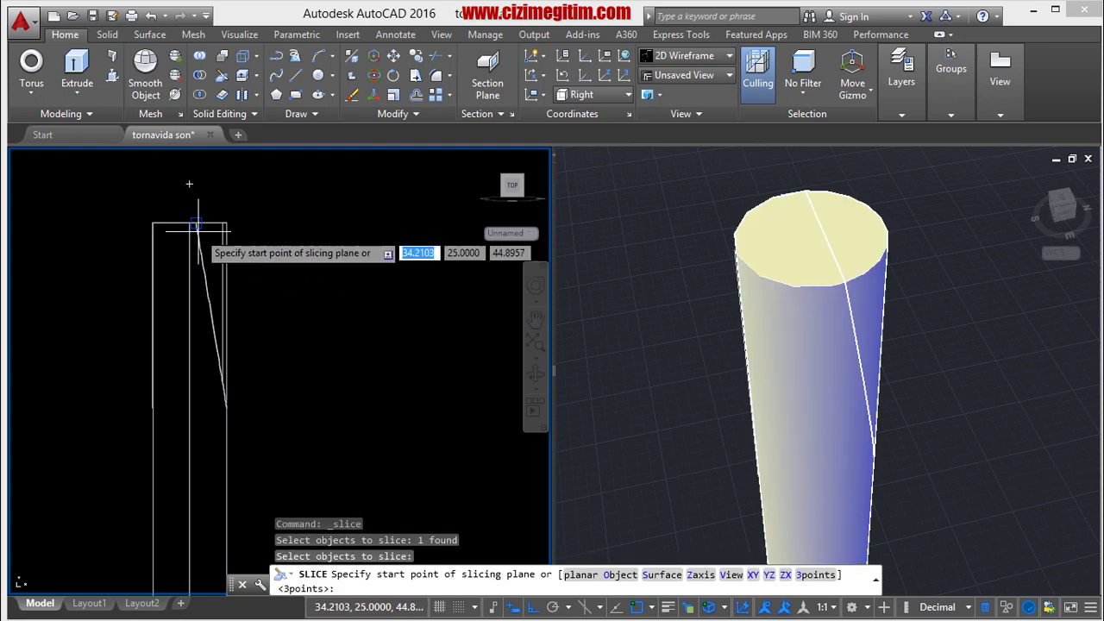
click(181, 223)
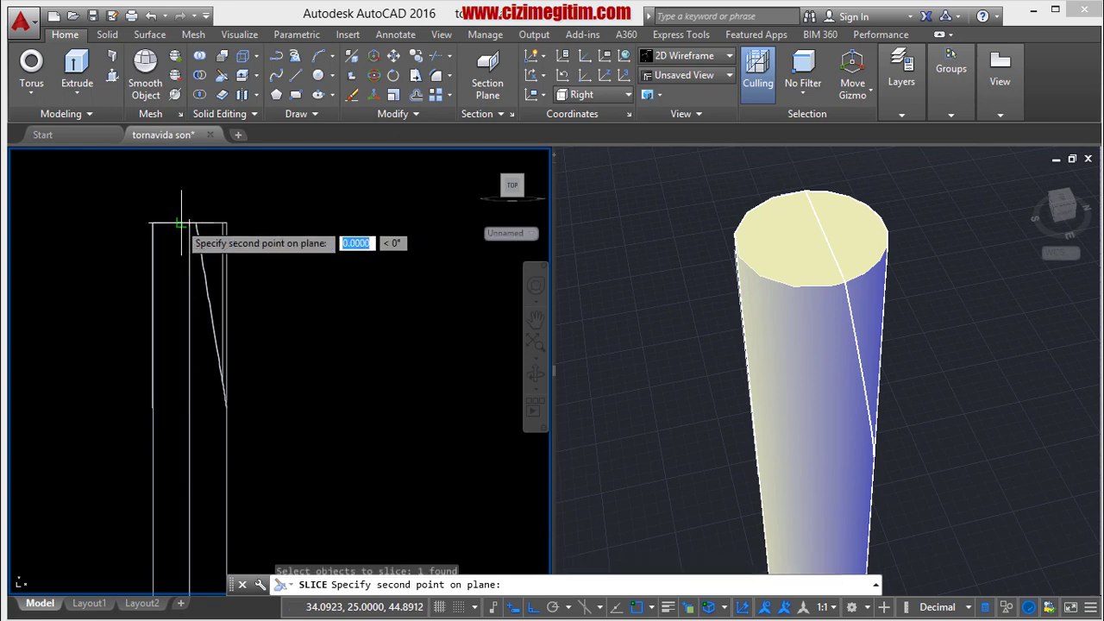
click(152, 406)
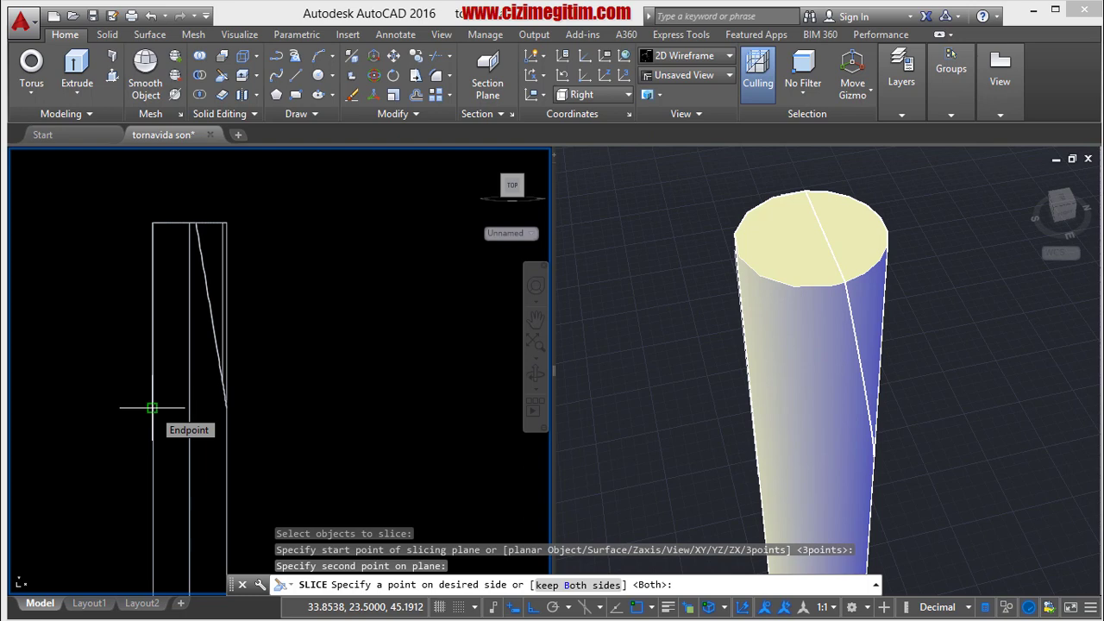
key(Return)
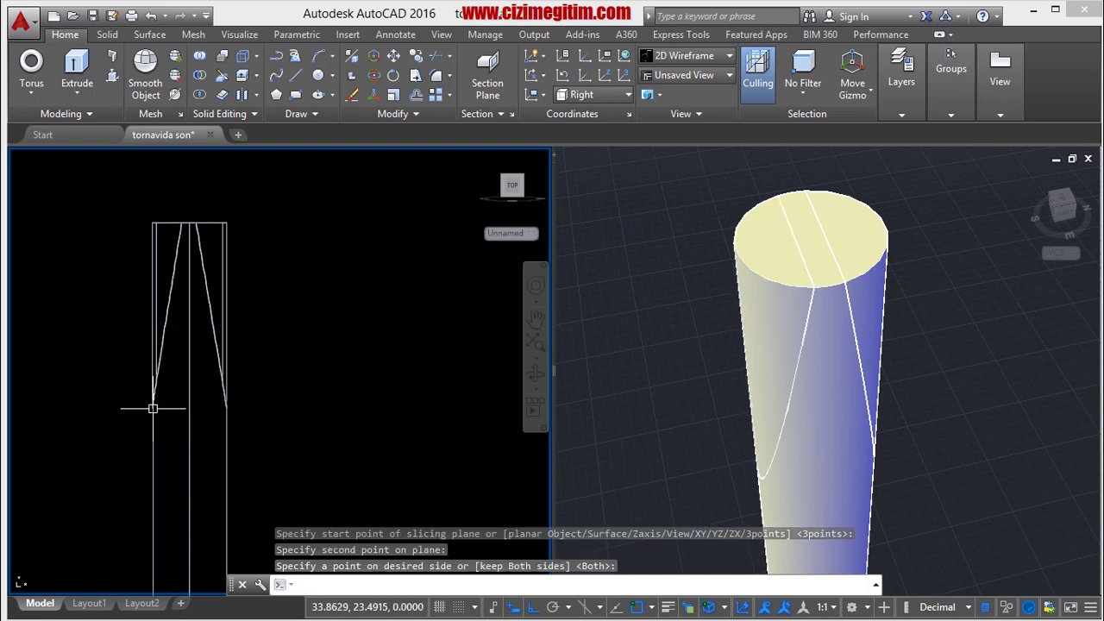
click(230, 241)
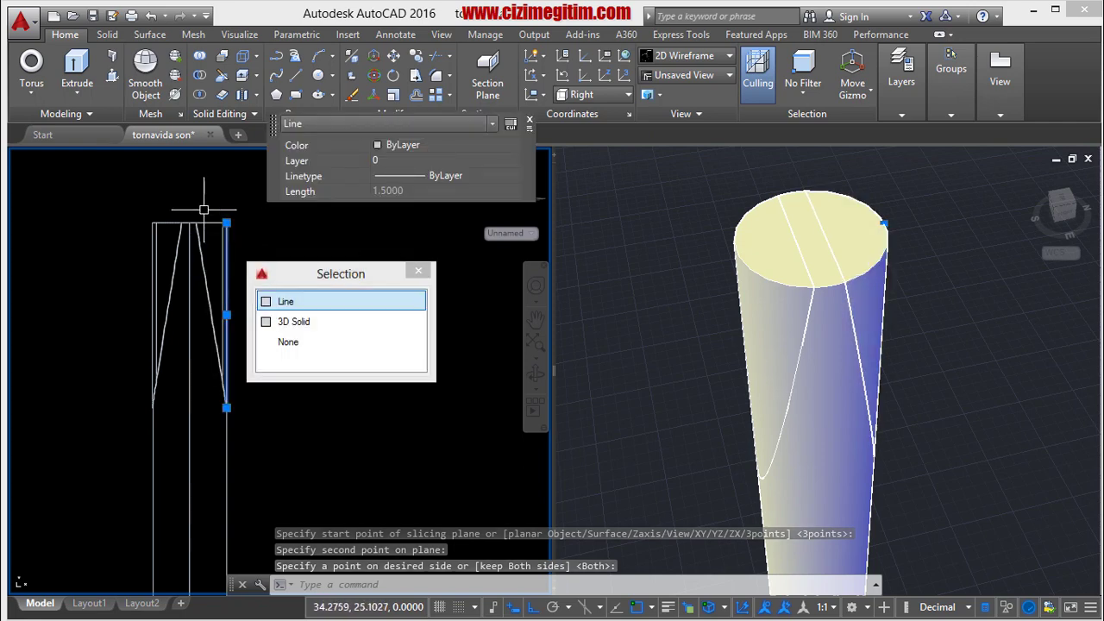
Delete the guide line and the sliced-off side pieces of the tip.
key(Delete)
click(231, 249)
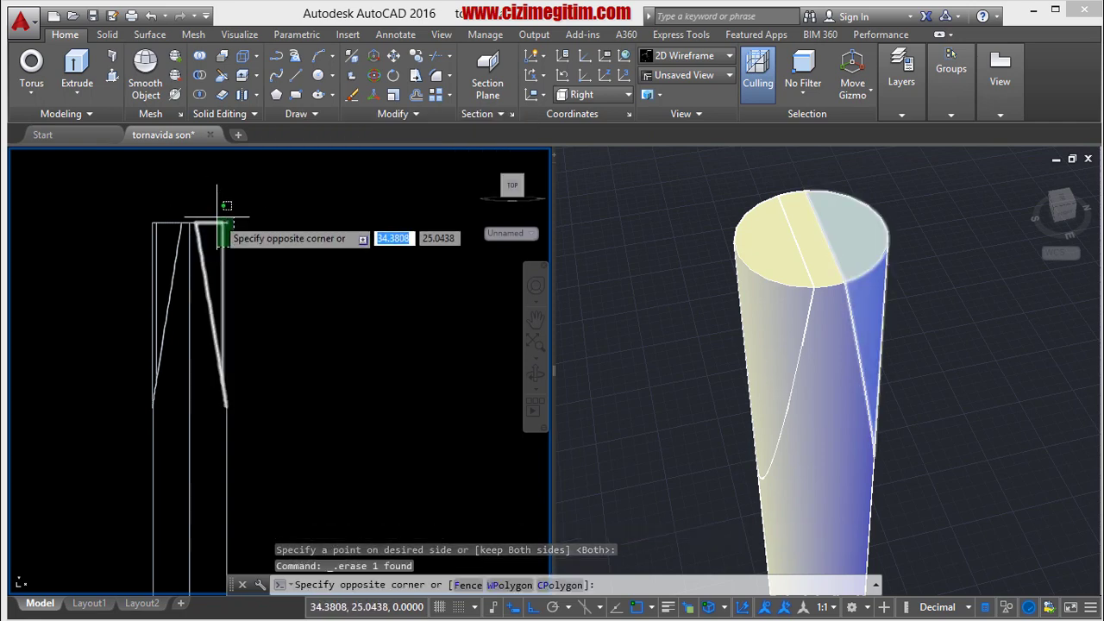
click(229, 207)
key(Delete)
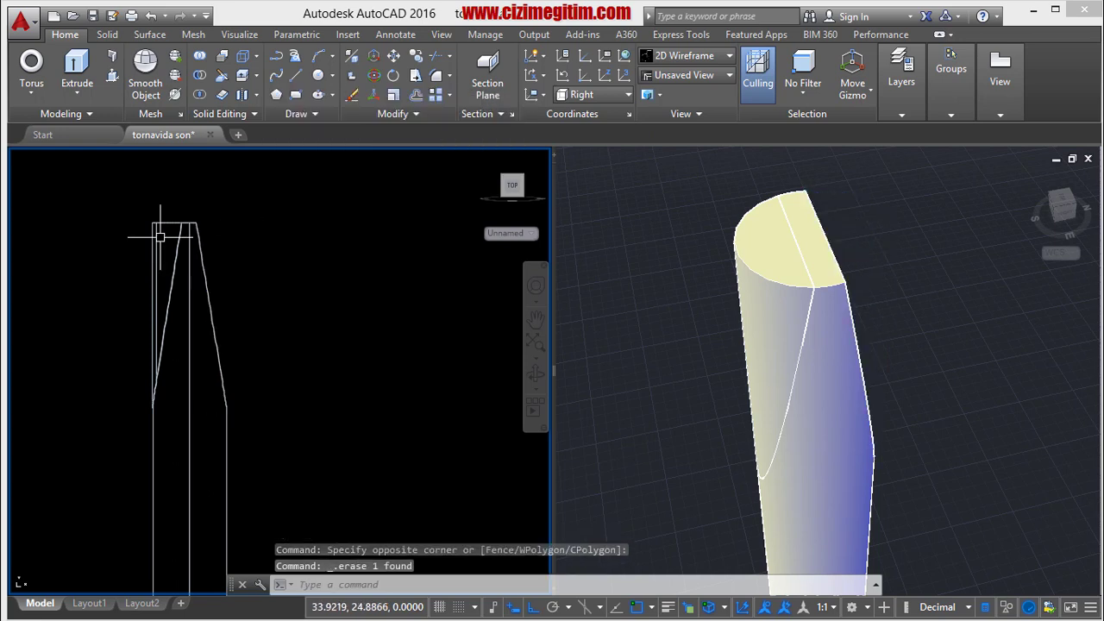
click(159, 236)
click(118, 189)
key(Delete)
click(151, 200)
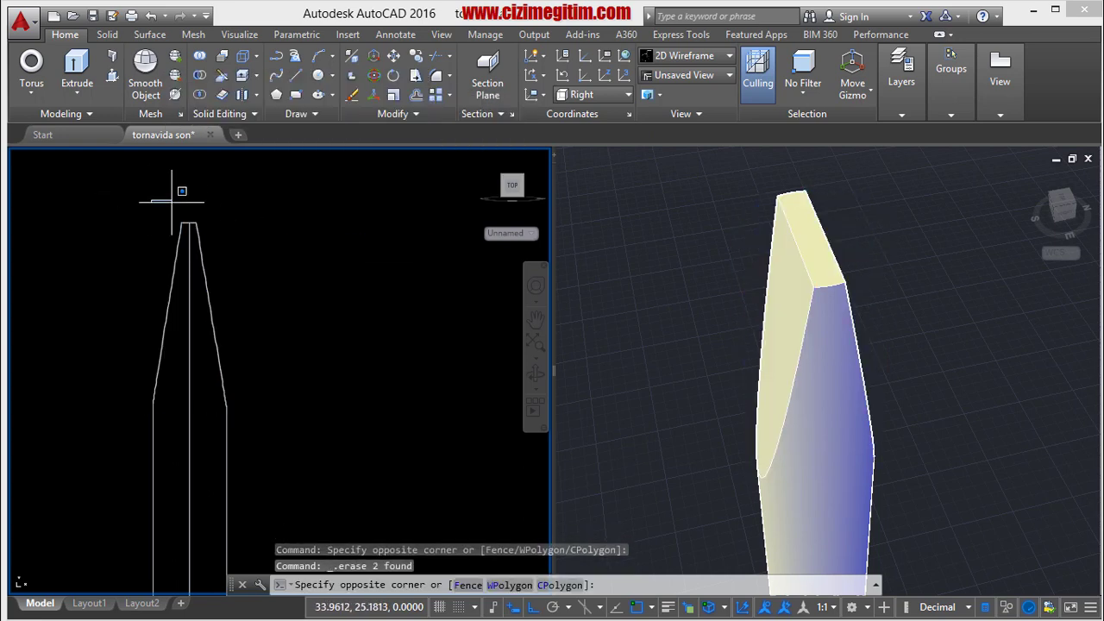
click(221, 226)
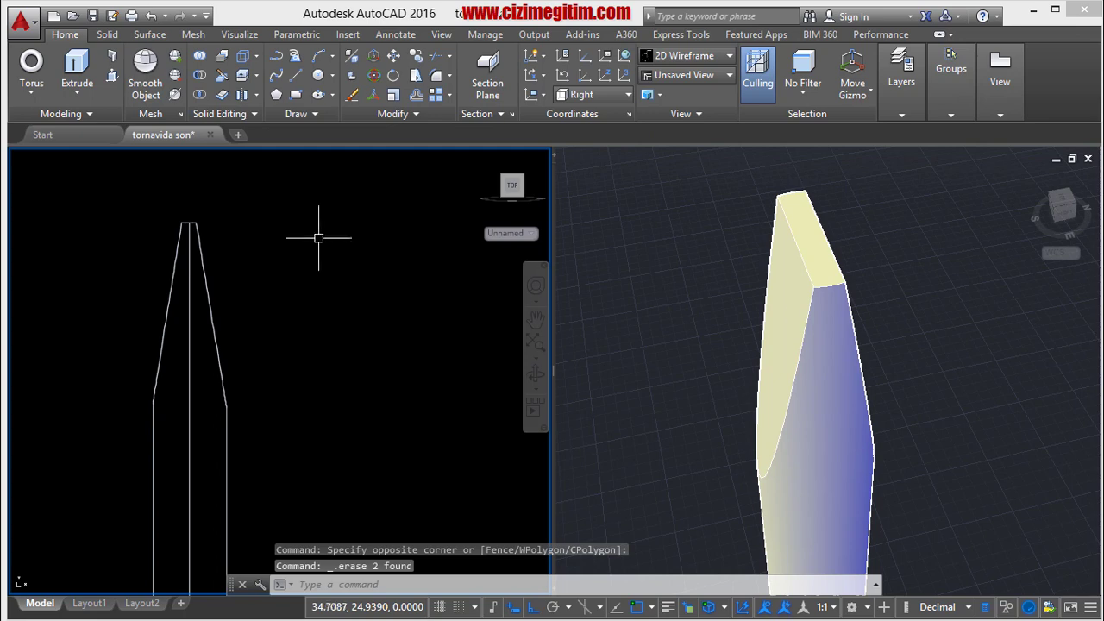
Orbit and pan the 3D view to inspect the wedge-shaped tip, then zoom the side view.
click(926, 283)
scroll(855, 301, down, 3)
middle_drag(837, 307, 817, 247)
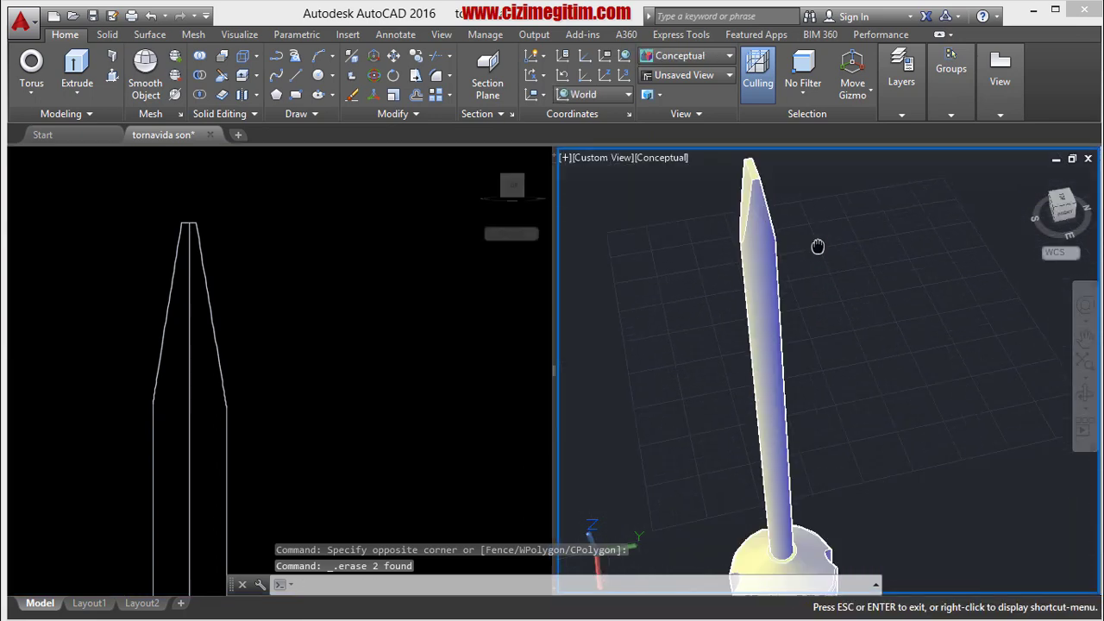
scroll(817, 246, up, 3)
mouse_move(739, 296)
shift+middle_down()
mouse_move(751, 306)
mouse_move(734, 352)
shift+middle_up()
scroll(752, 306, up, 2)
click(195, 207)
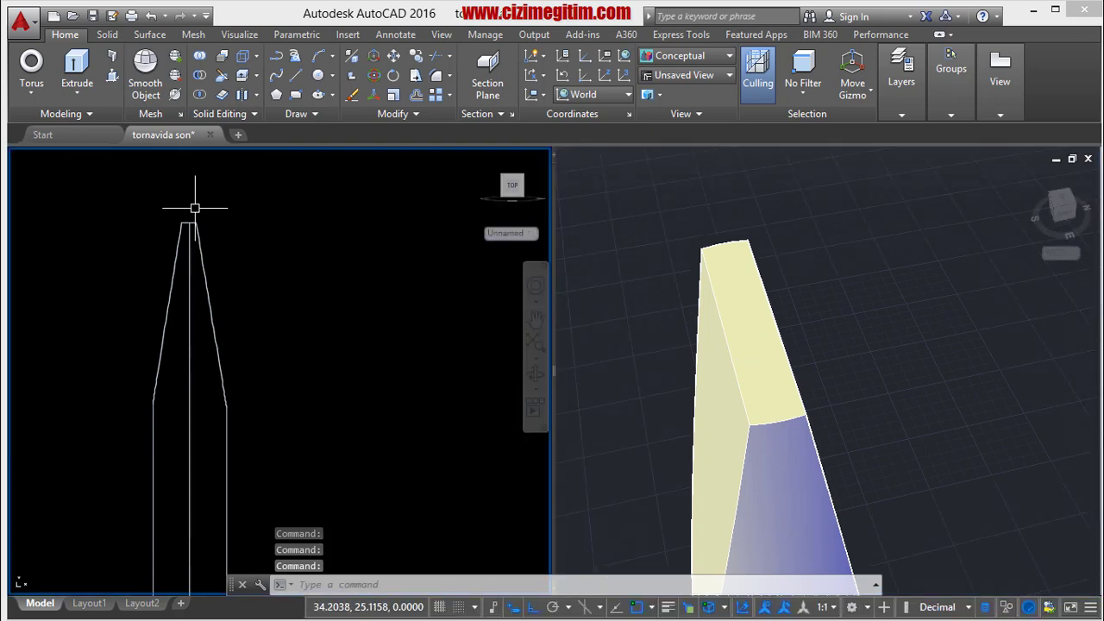
scroll(192, 204, up, 2)
scroll(172, 231, up, 2)
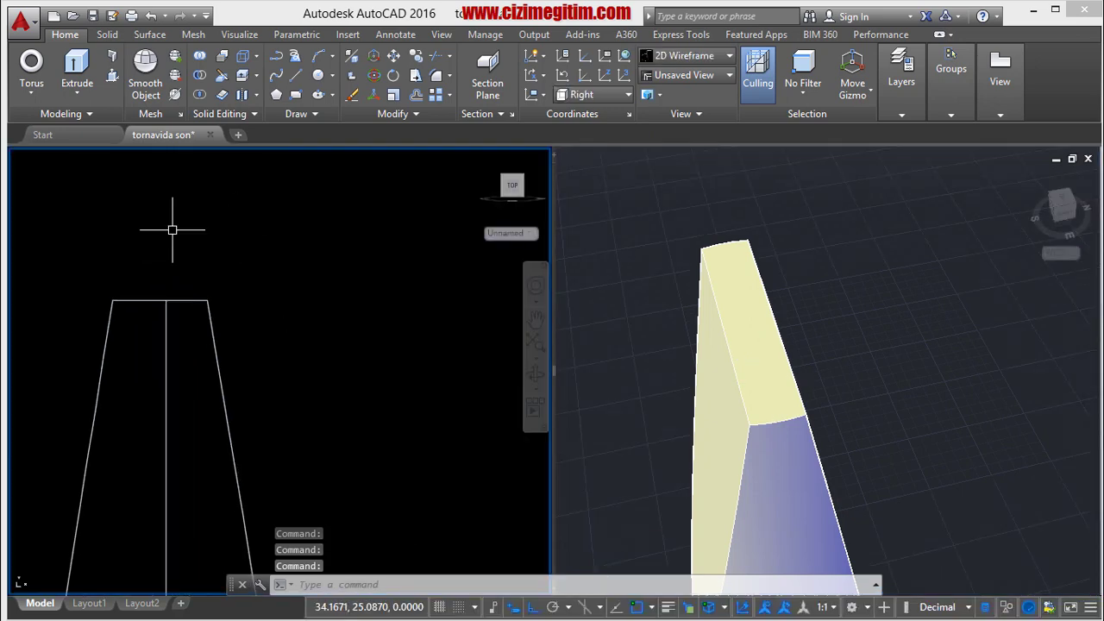
text(di)
Measure the tip's top edge corner to corner: Delta X 0.1180, Delta Z 0.2925.
key(Return)
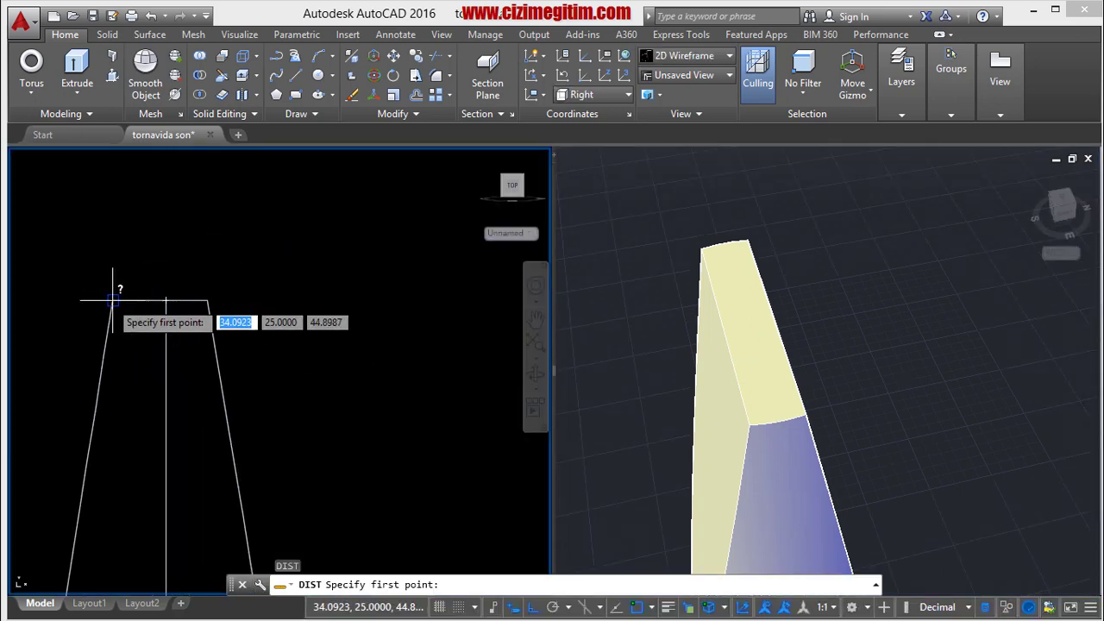
click(112, 300)
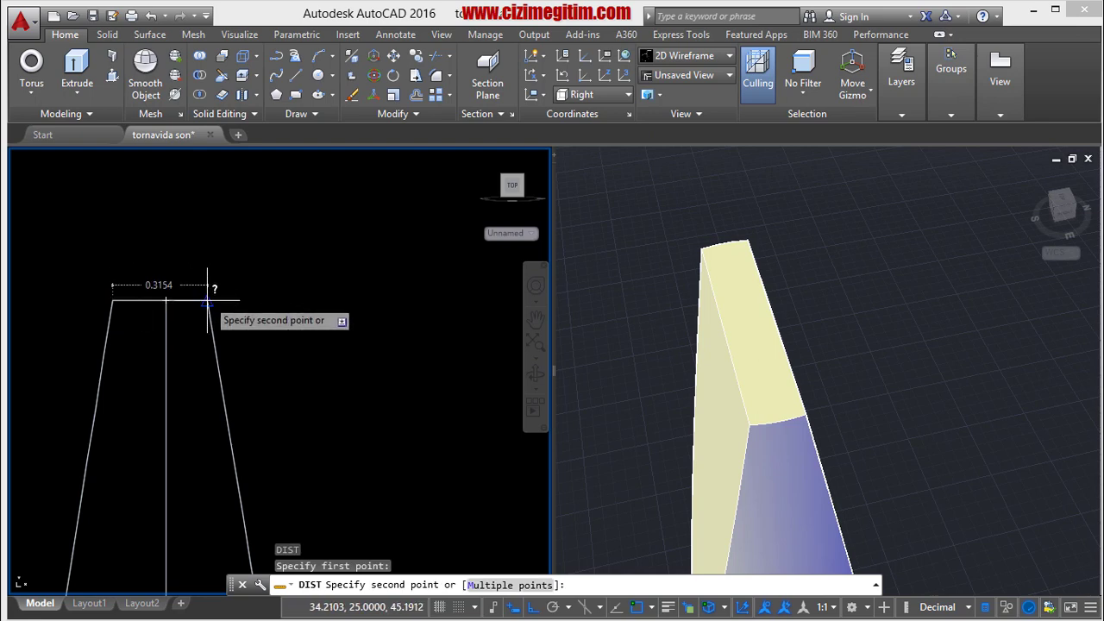
scroll(207, 302, up, 3)
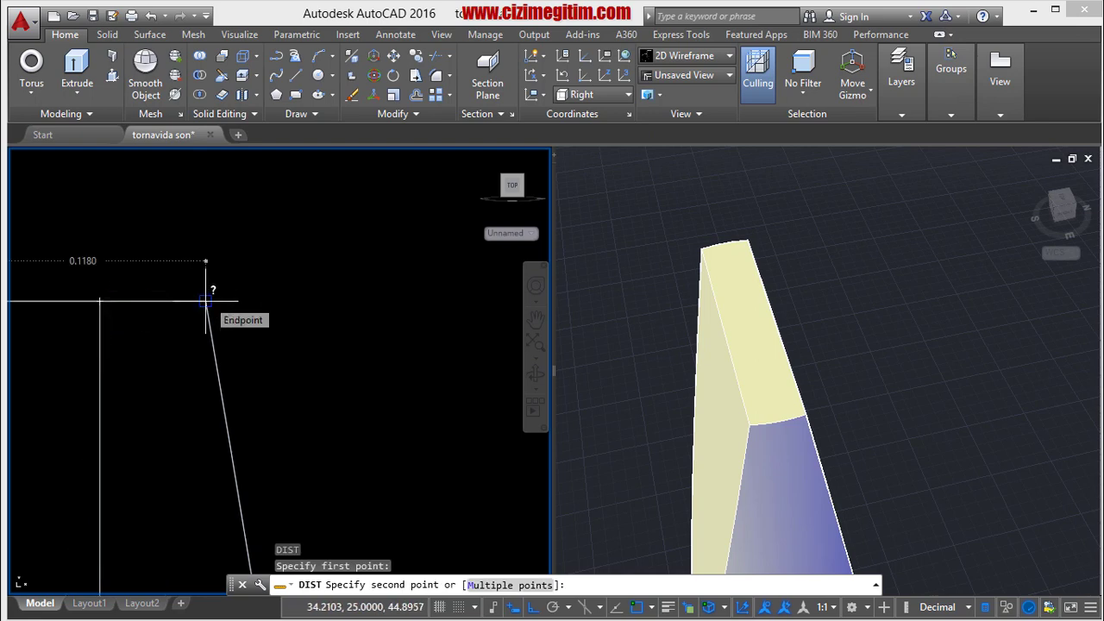
scroll(225, 297, up, 2)
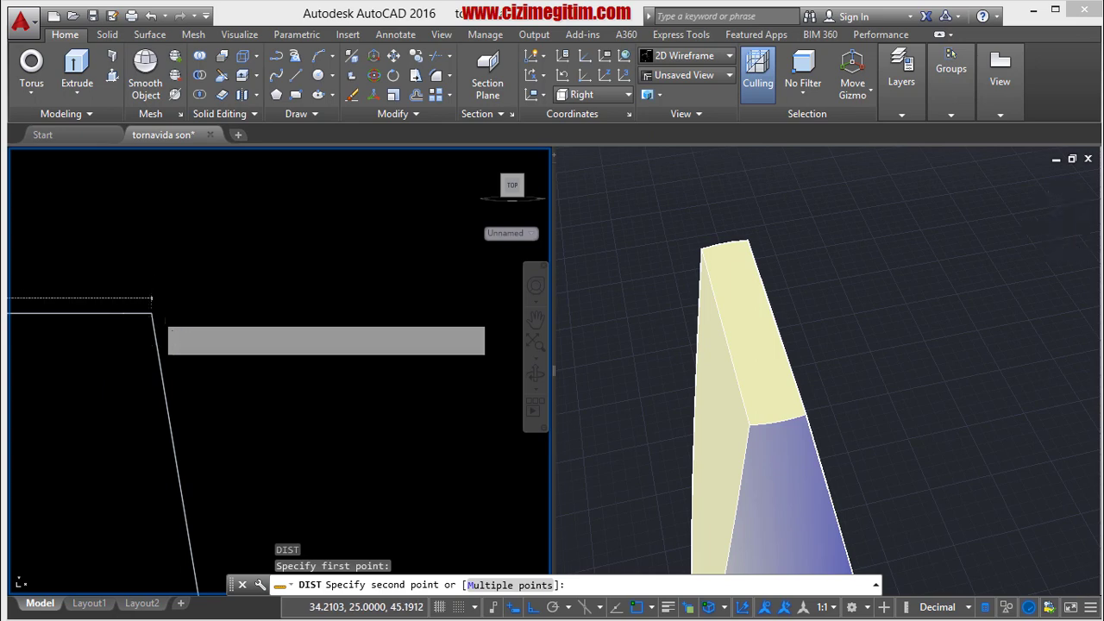
click(153, 313)
scroll(170, 318, down, 2)
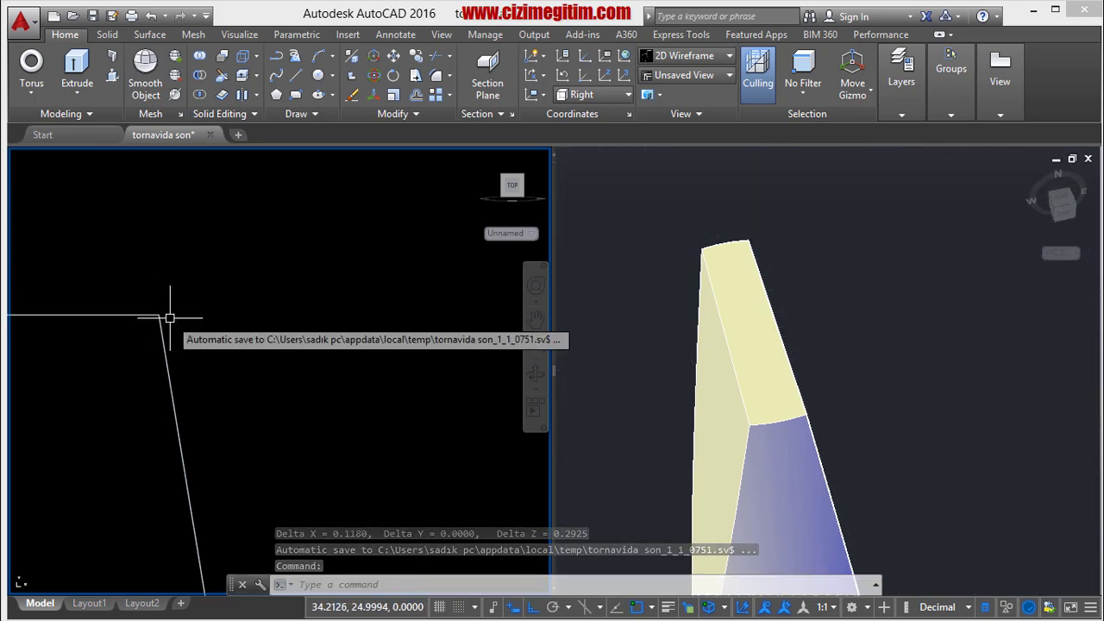
middle_drag(135, 315, 209, 291)
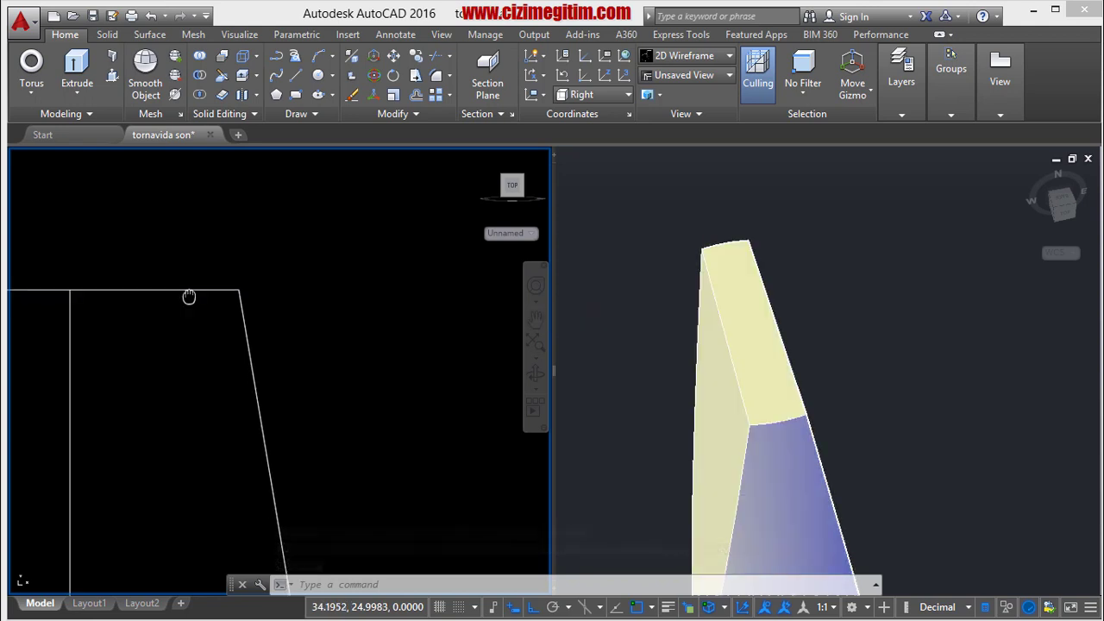
scroll(195, 291, down, 4)
middle_drag(153, 300, 169, 294)
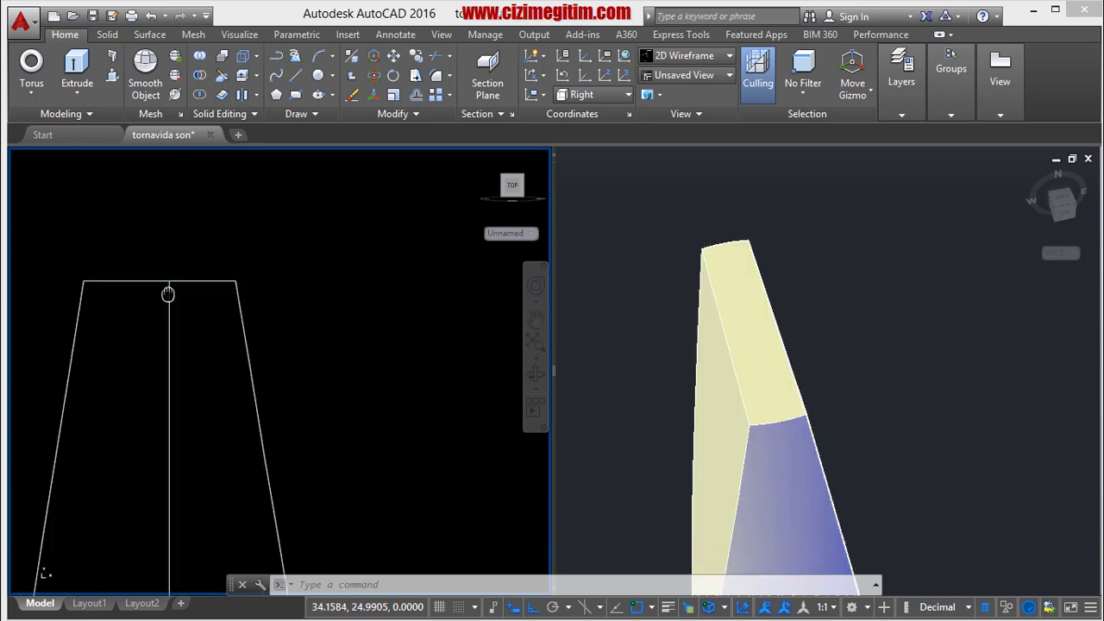
scroll(172, 291, down, 3)
scroll(172, 291, down, 2)
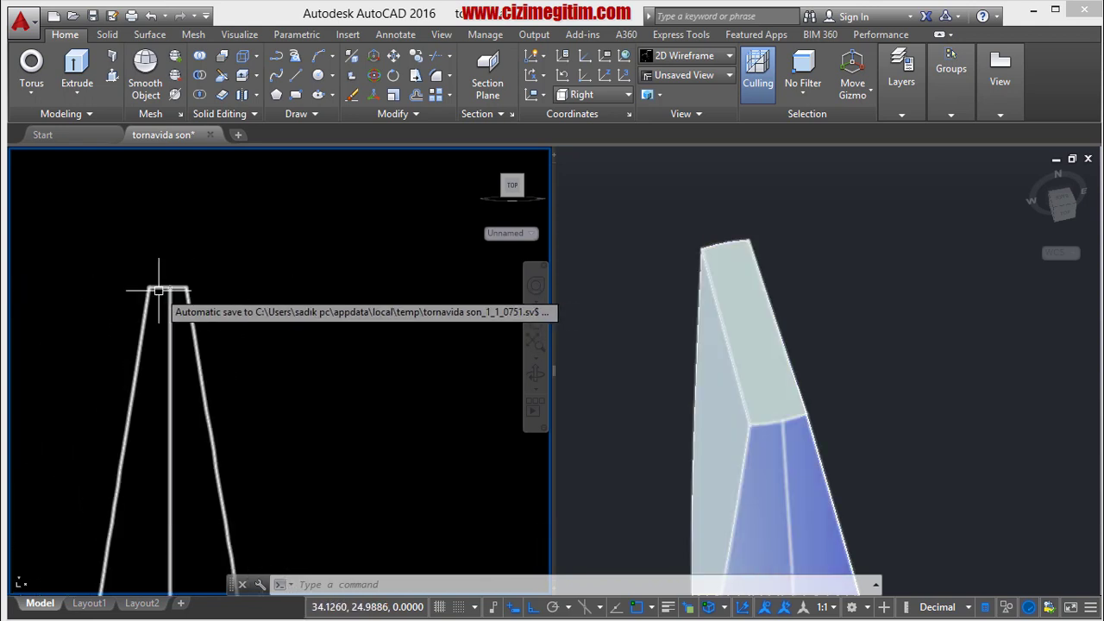
Stretch one long edge of the blade's flat tip by .02 in the 3D view.
click(782, 323)
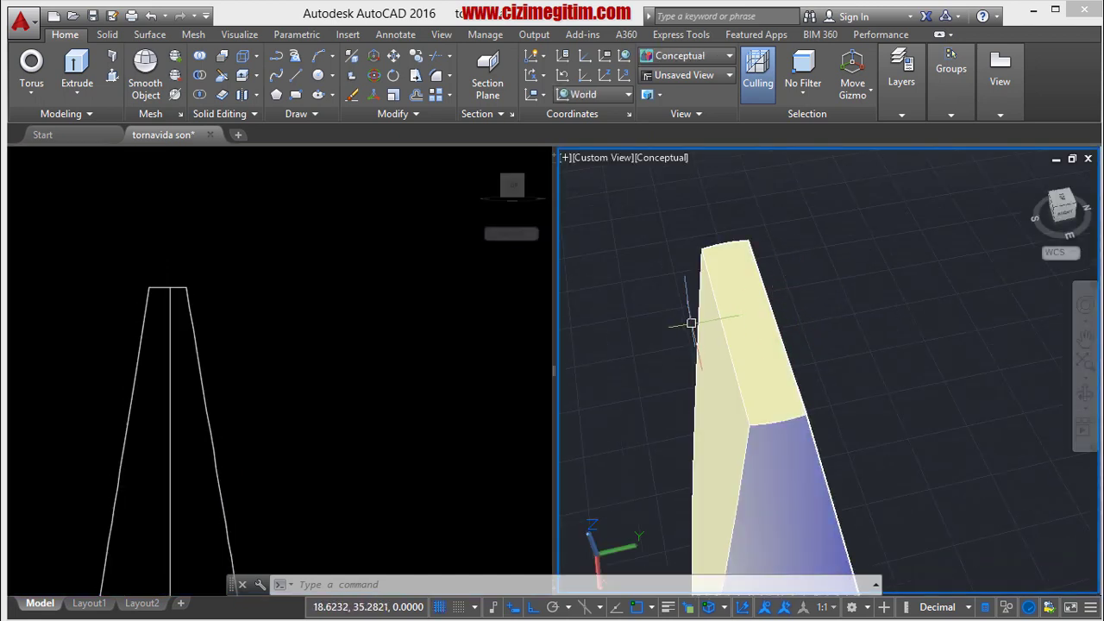
ctrl+click(722, 322)
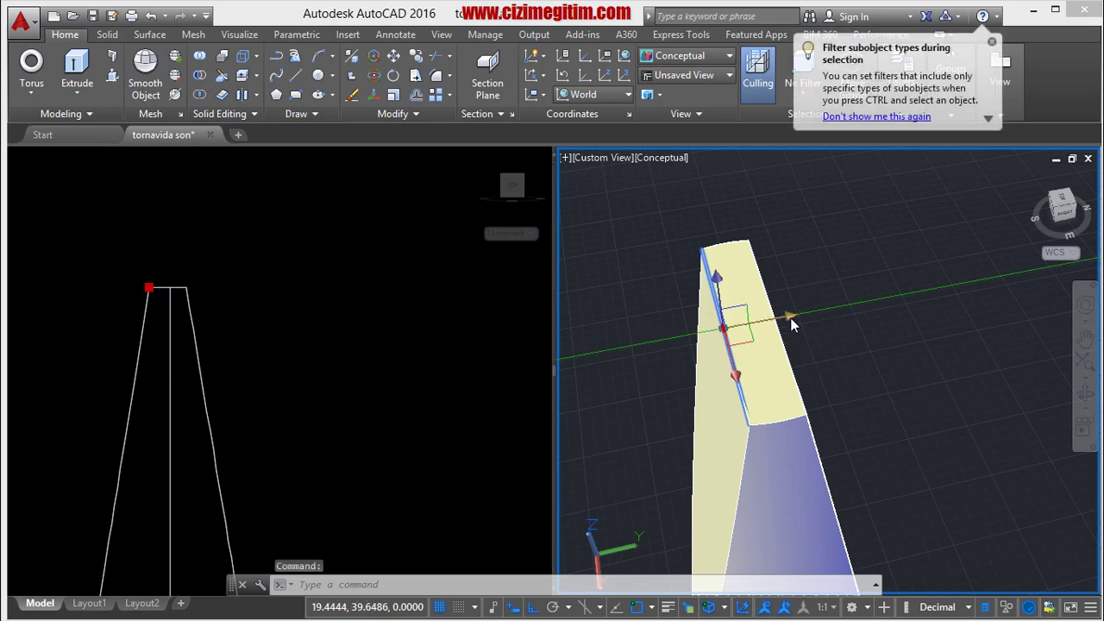
click(722, 329)
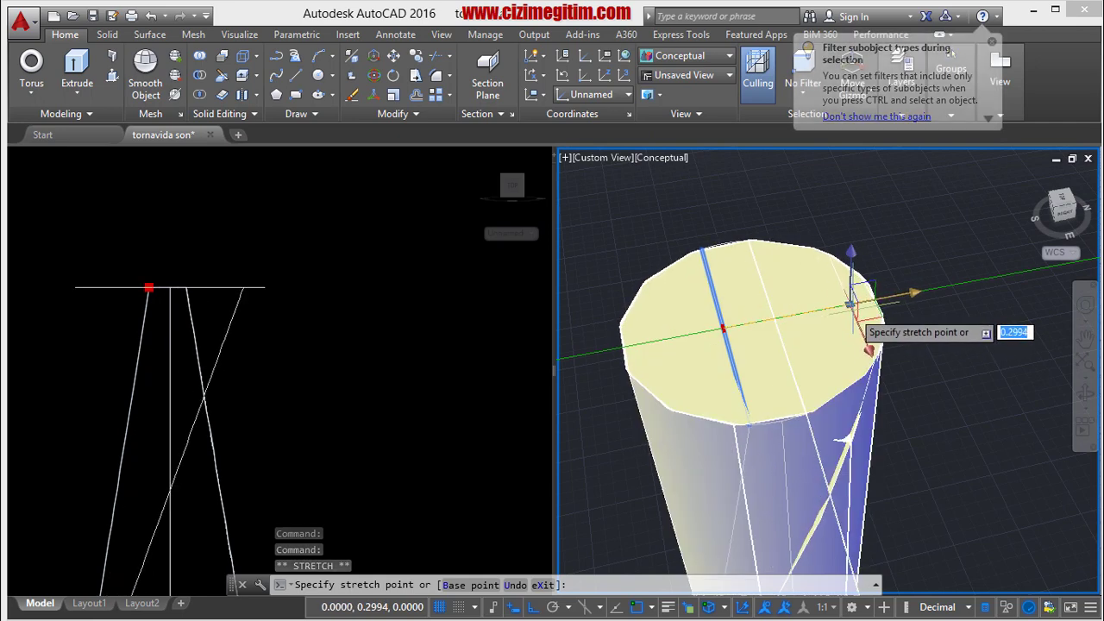
text(4)
key(Return)
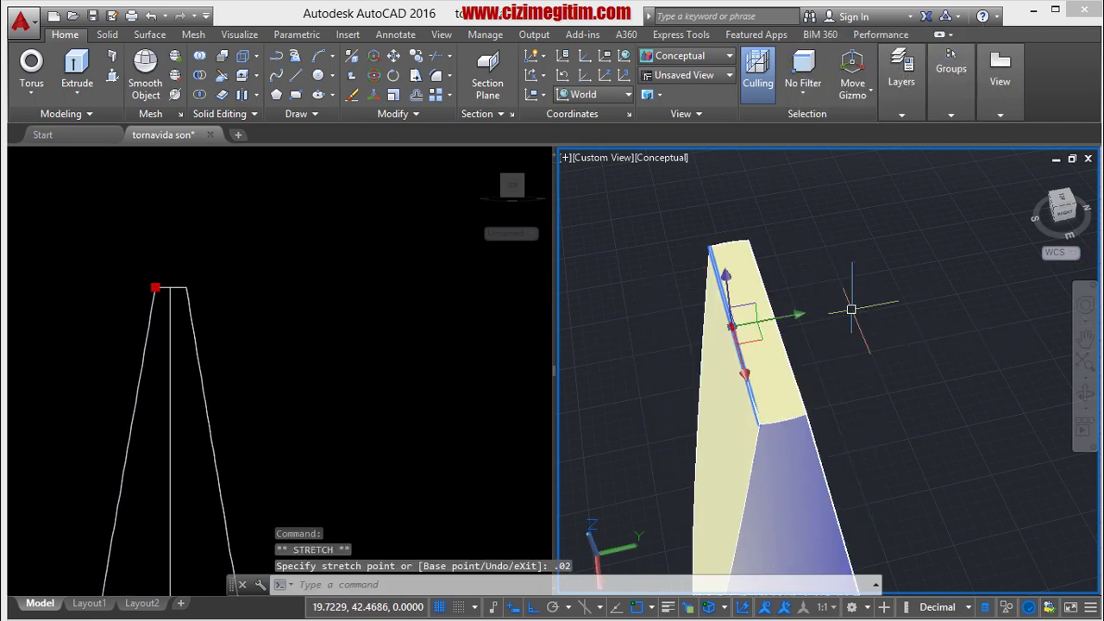
key(Escape)
click(773, 323)
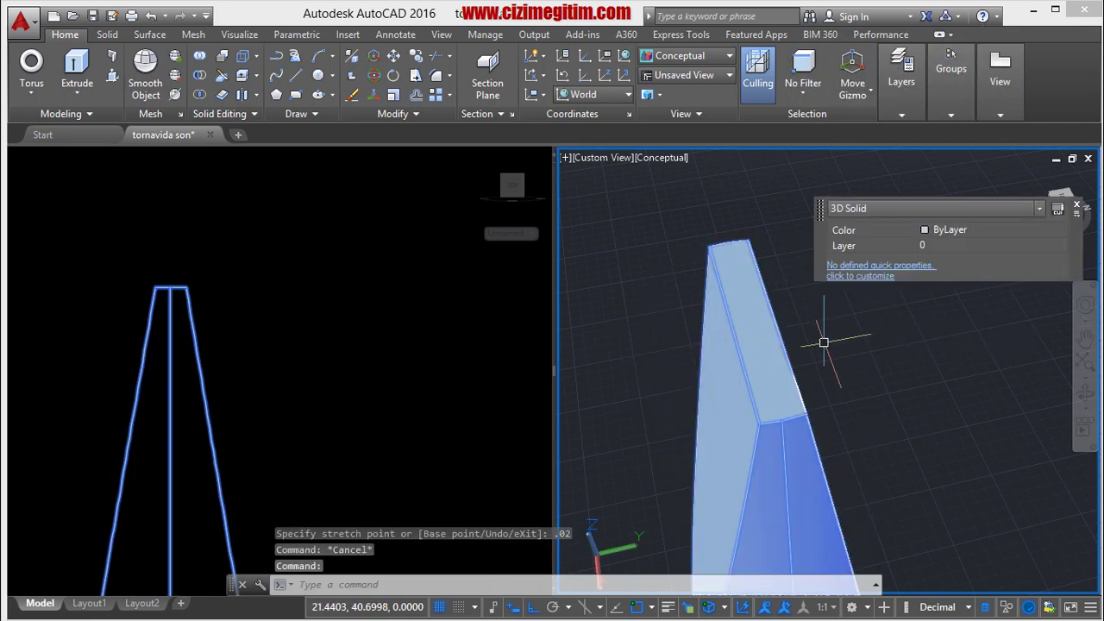
key(Escape)
Stretch the opposite long tip edge by .02 and view the whole finished screwdriver.
ctrl+click(787, 352)
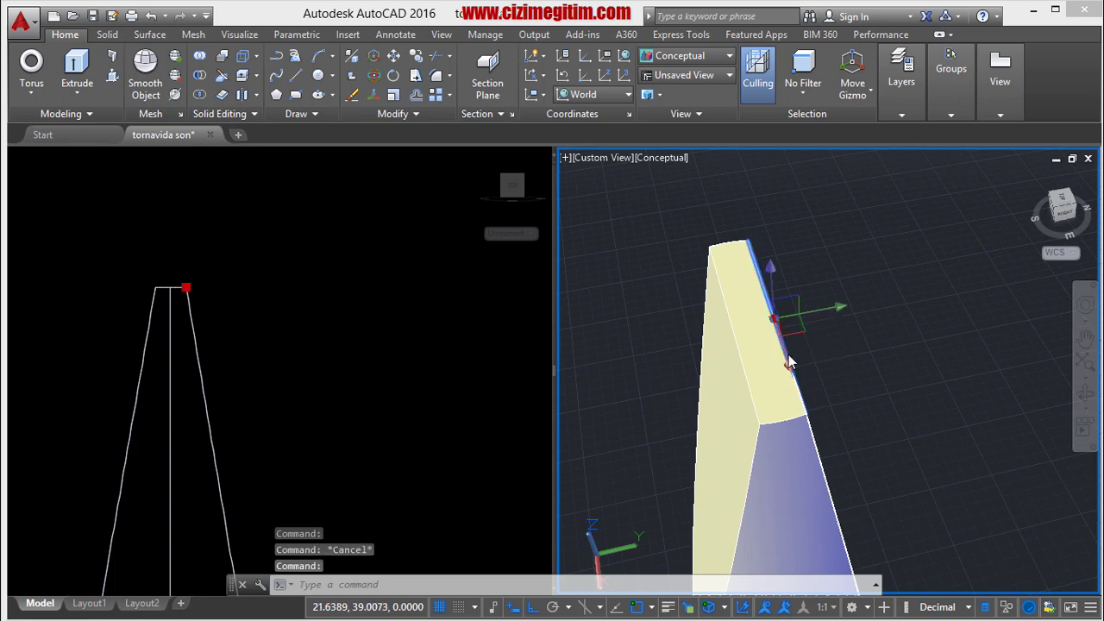
click(832, 319)
text(.02)
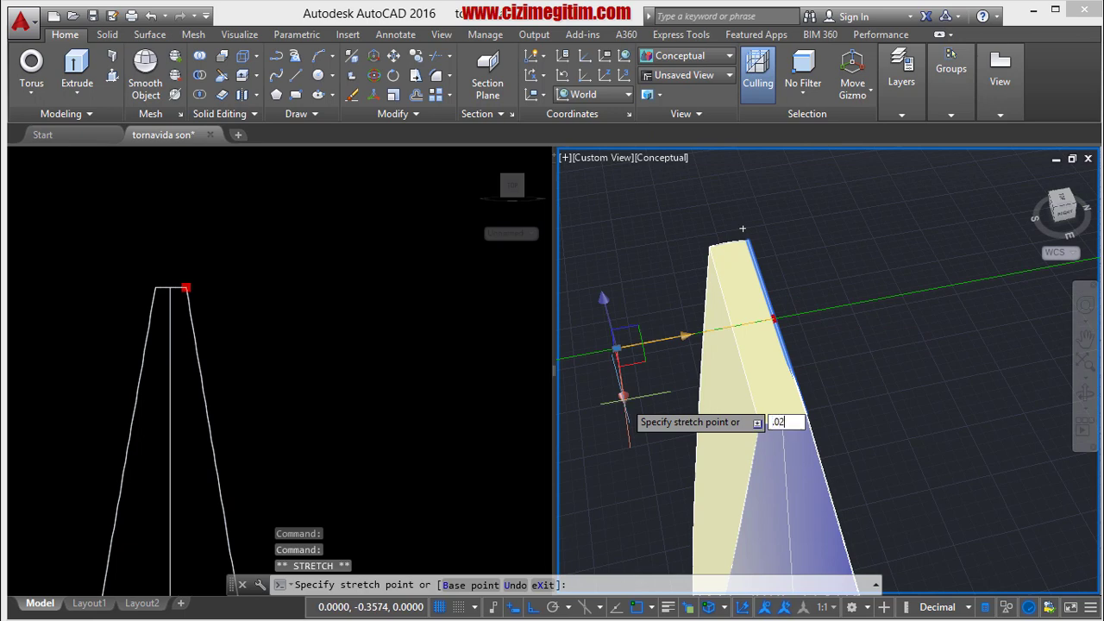
key(Return)
key(Escape)
scroll(914, 359, down, 5)
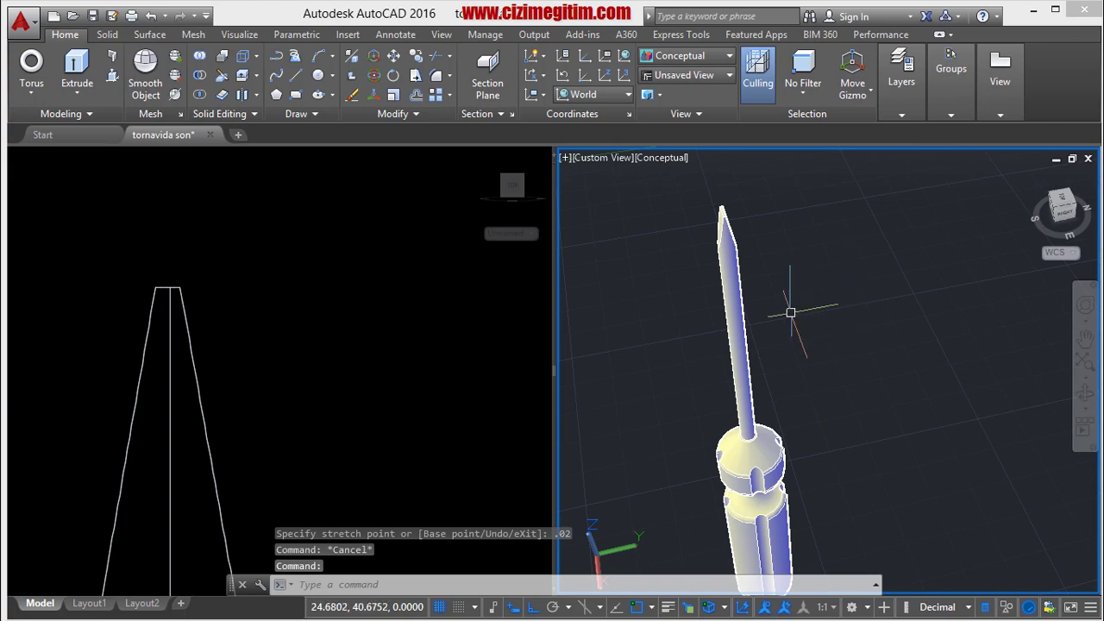
mouse_move(790, 313)
shift+middle_down()
mouse_move(933, 257)
mouse_move(1018, 273)
mouse_move(879, 357)
mouse_move(820, 463)
mouse_move(810, 343)
mouse_move(867, 333)
mouse_move(808, 313)
shift+middle_up()
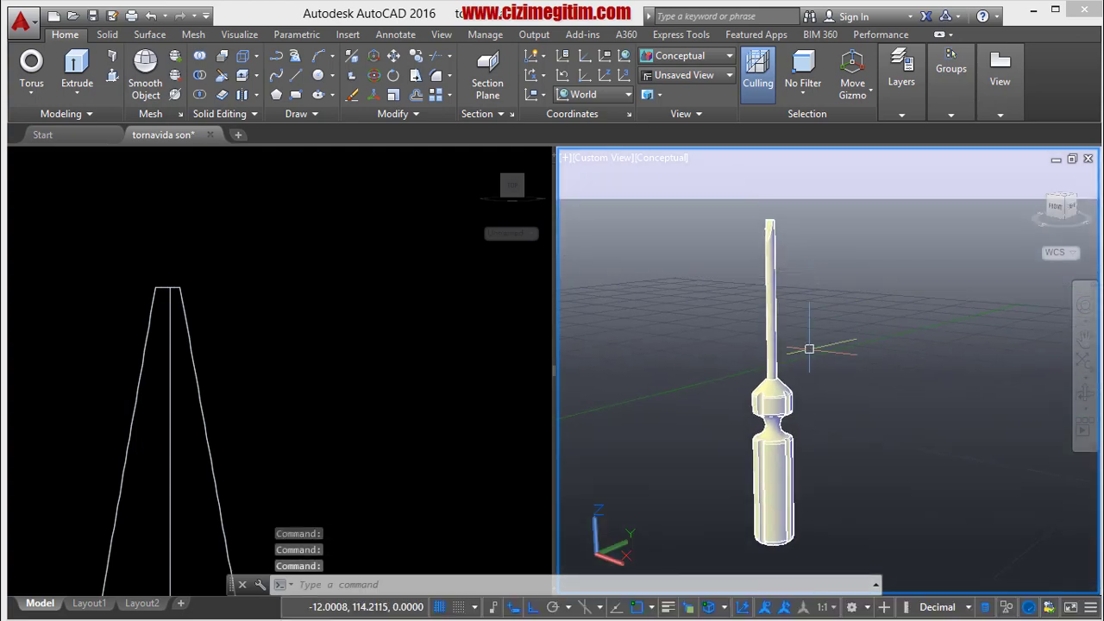